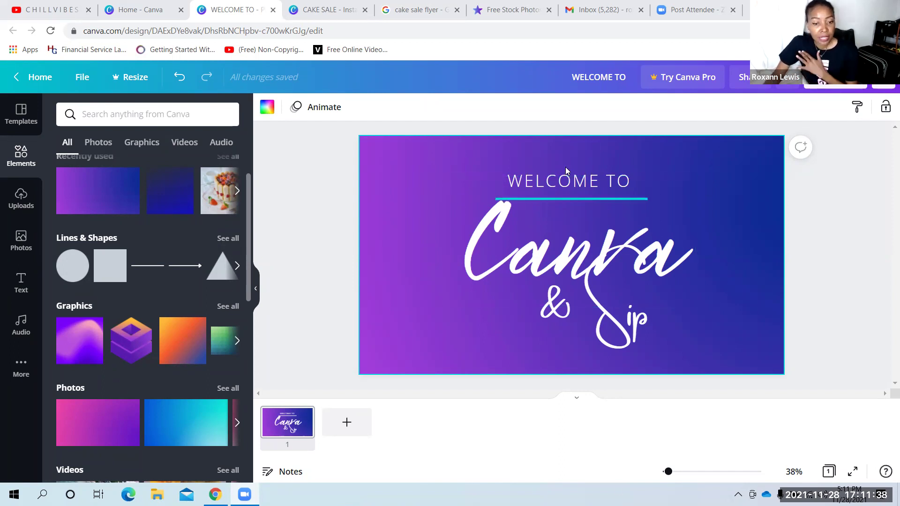
Close the WELCOME TO design, view the cake sale flyer image results, and create a blank Instagram Post from the Canva home page
{"action": "left_click", "coordinate": [273, 10]}
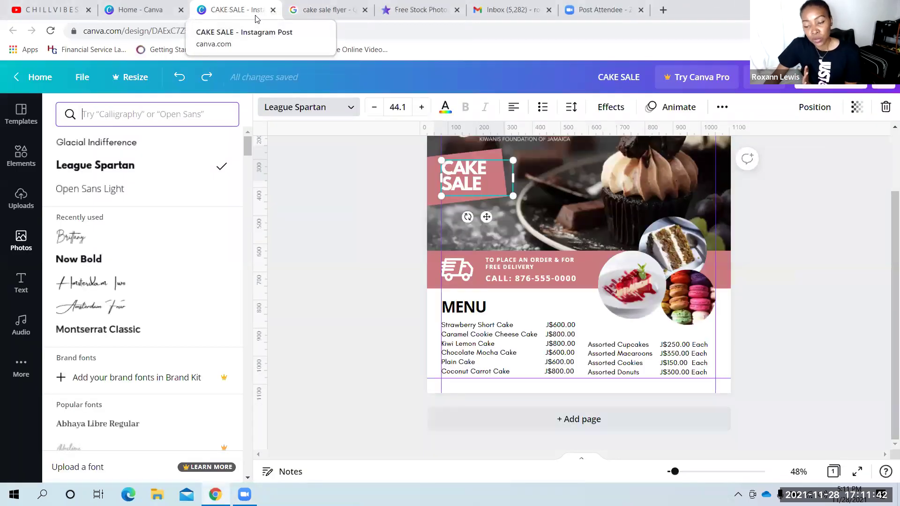
{"action": "left_click", "coordinate": [334, 8]}
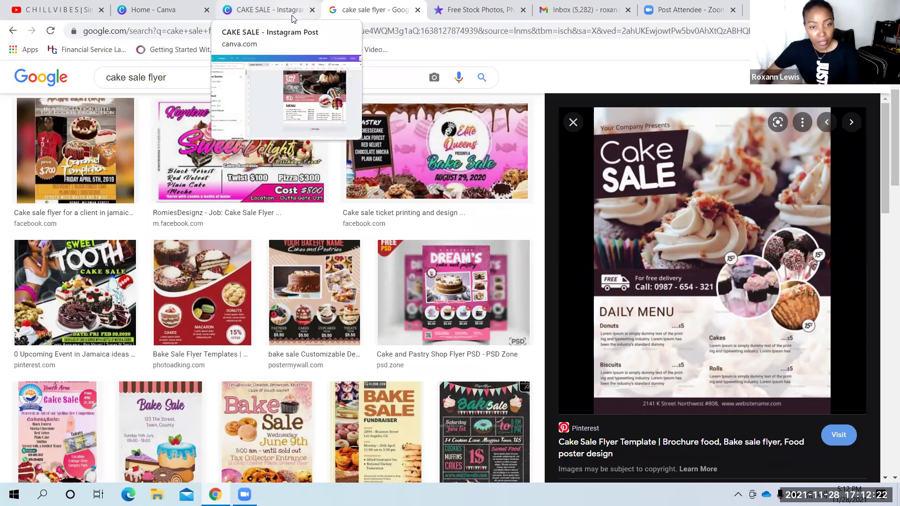
{"action": "left_click", "coordinate": [160, 6]}
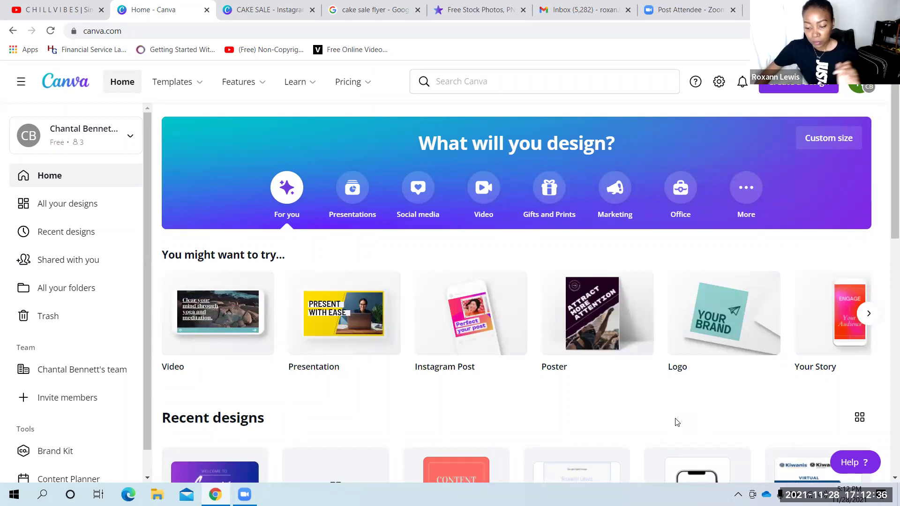
{"action": "key", "text": "XF86AudioPlay"}
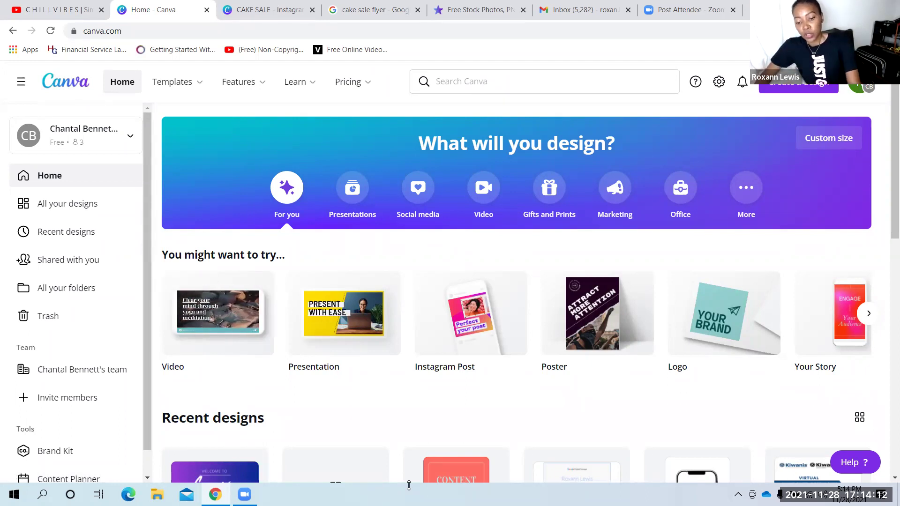
{"action": "mouse_move", "coordinate": [455, 328]}
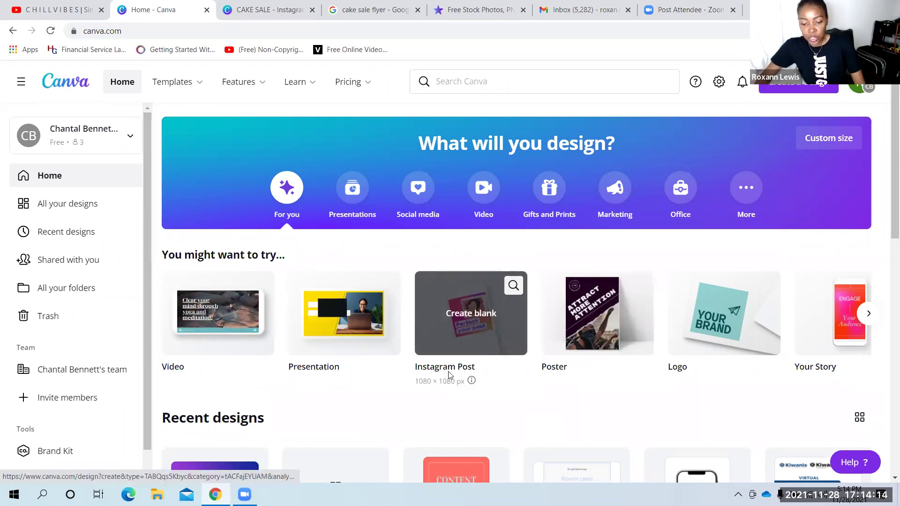
{"action": "left_click", "coordinate": [455, 323]}
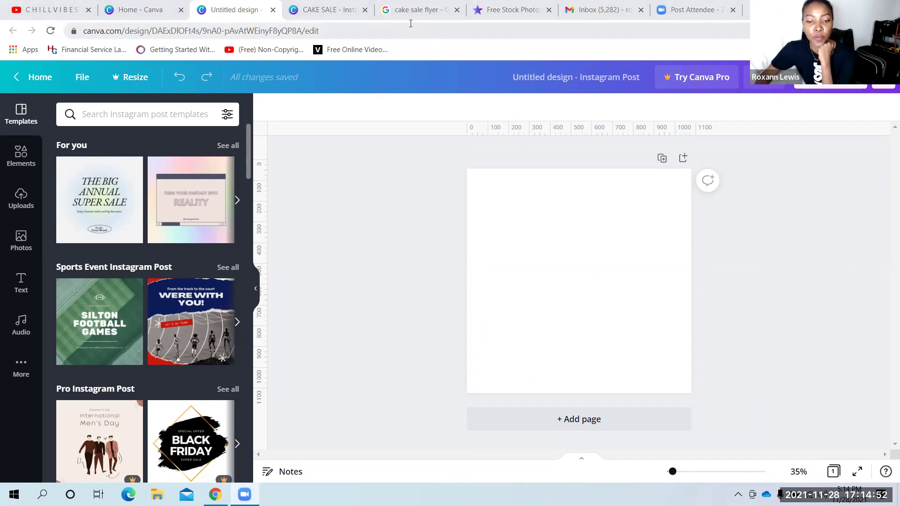
Review the existing CAKE SALE design and examine the Cake Sale Flyer Template on Pinterest as its reference
{"action": "mouse_move", "coordinate": [411, 17]}
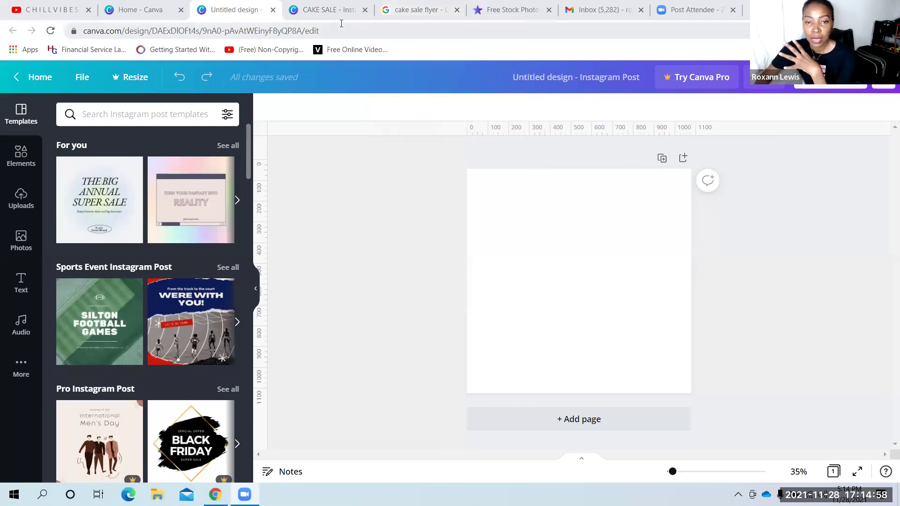
{"action": "left_click", "coordinate": [333, 7]}
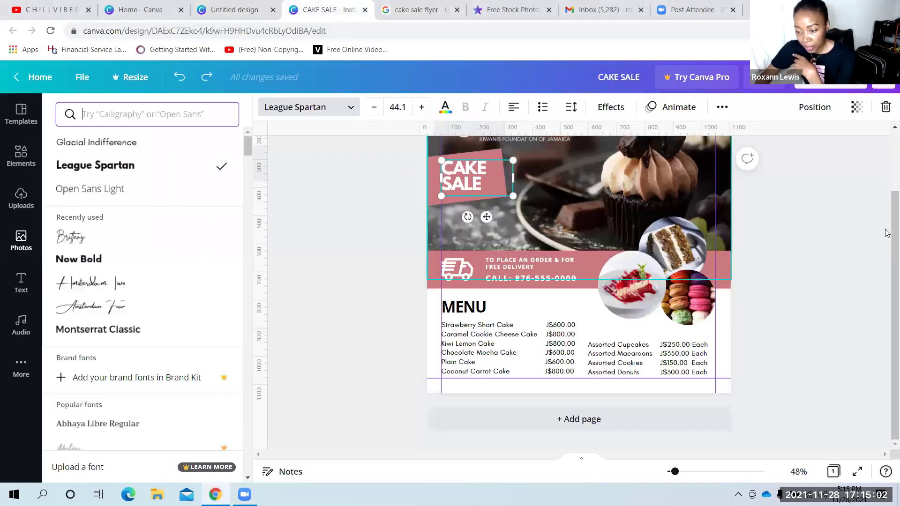
{"action": "scroll", "coordinate": [887, 232], "scroll_direction": "up", "scroll_amount": 2}
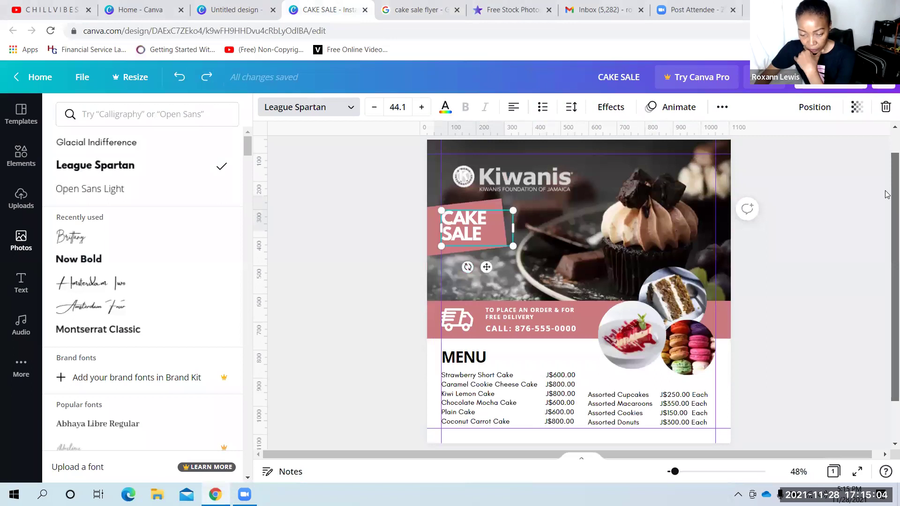
{"action": "left_click", "coordinate": [353, 261]}
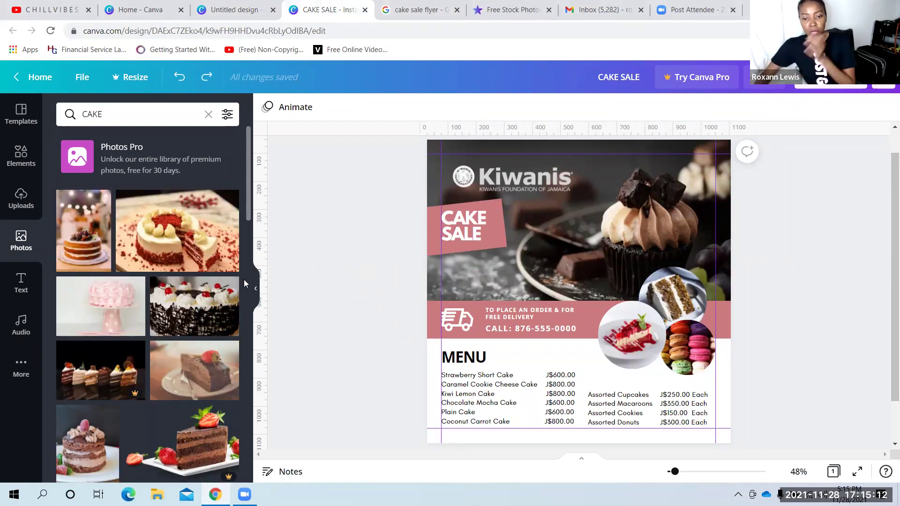
{"action": "left_click", "coordinate": [403, 7]}
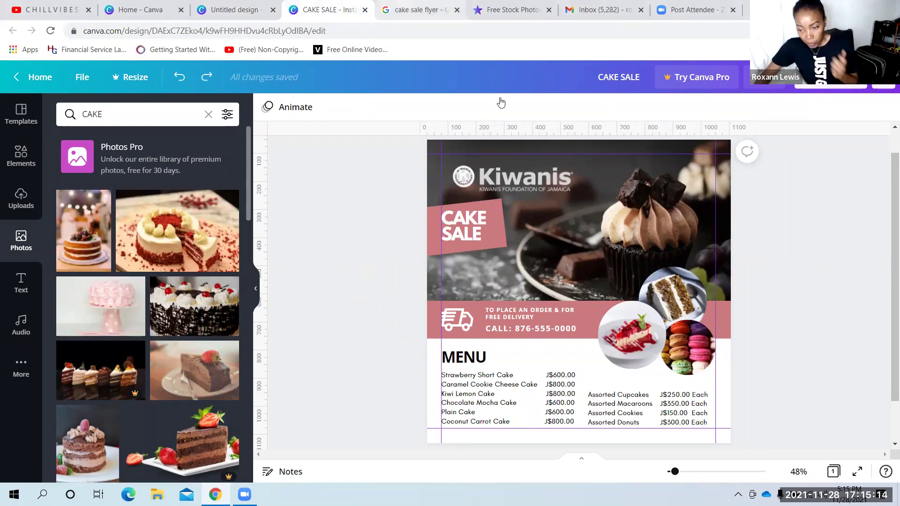
{"action": "left_click", "coordinate": [728, 201]}
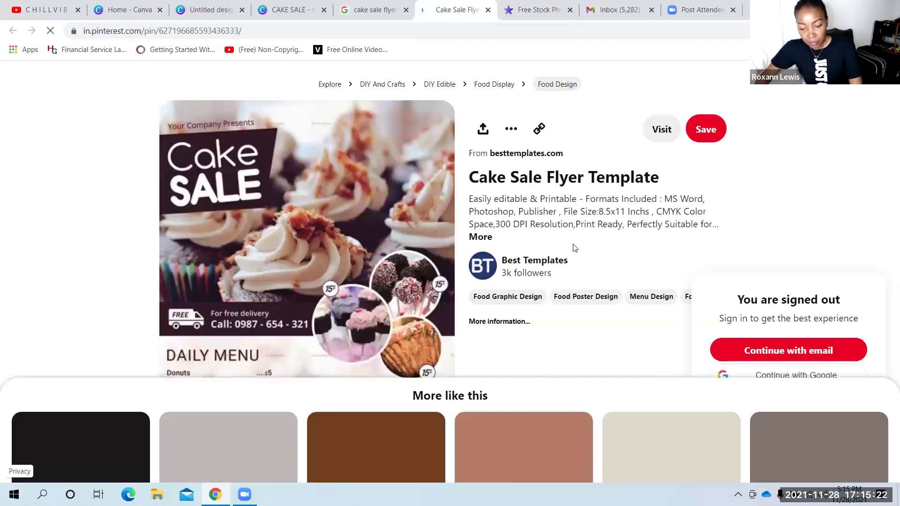
{"action": "scroll", "coordinate": [573, 251], "scroll_direction": "down", "scroll_amount": 1}
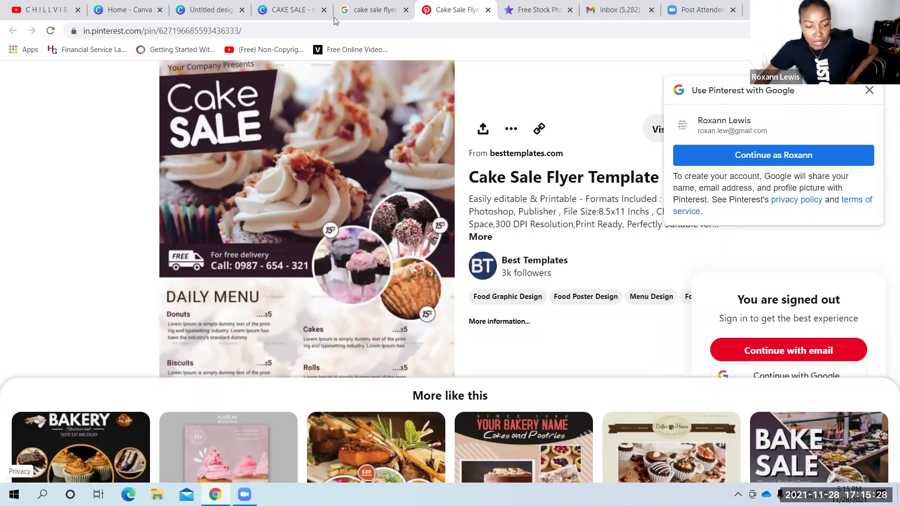
Return to the CAKE SALE design and check its Show rulers and Show guides options
{"action": "left_click", "coordinate": [283, 19]}
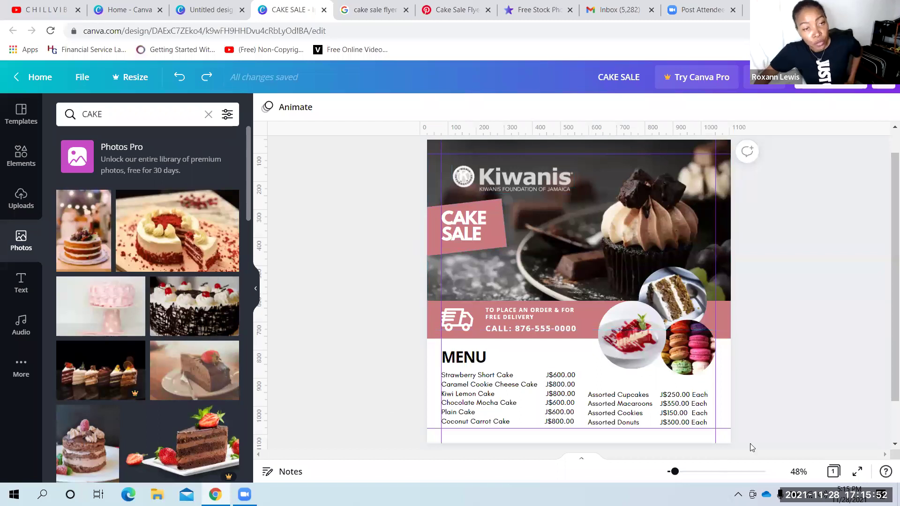
{"action": "left_click", "coordinate": [92, 83]}
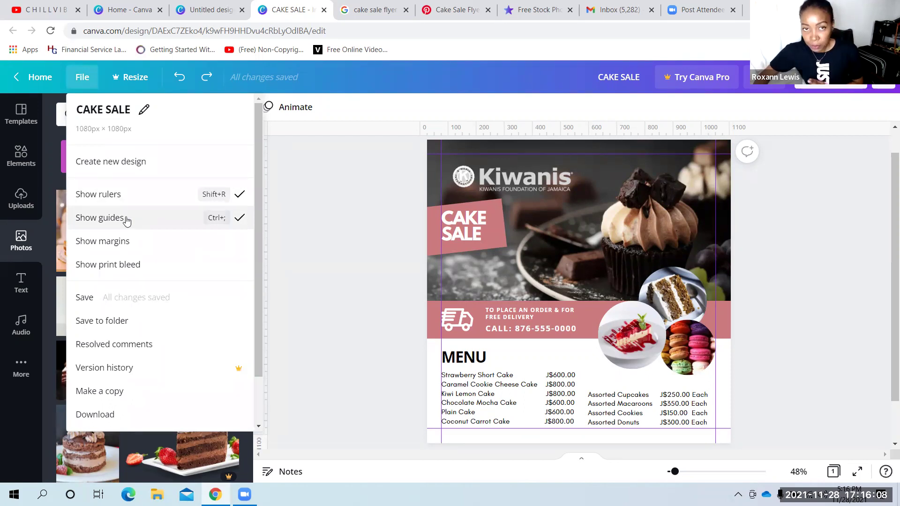
{"action": "left_click", "coordinate": [414, 109]}
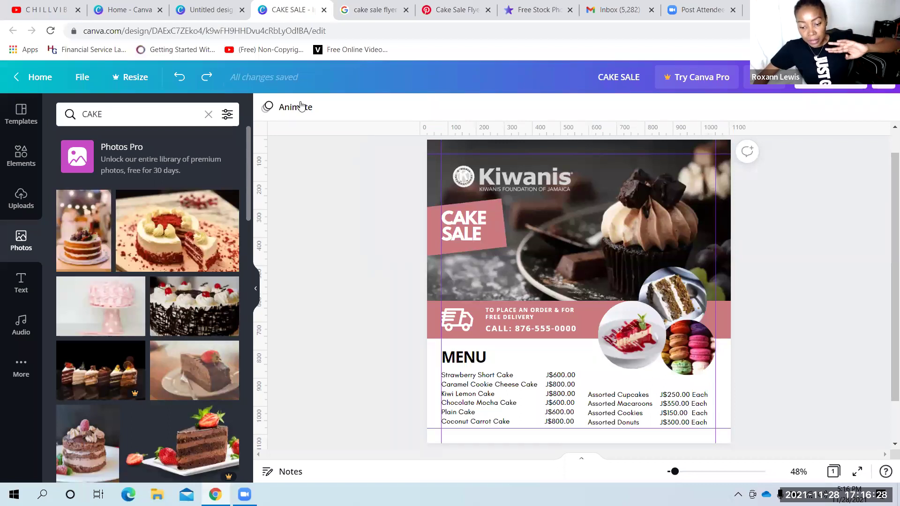
In the blank Instagram Post, add a horizontal guide near the page's top edge and a vertical guide near its left edge
{"action": "left_click", "coordinate": [209, 9]}
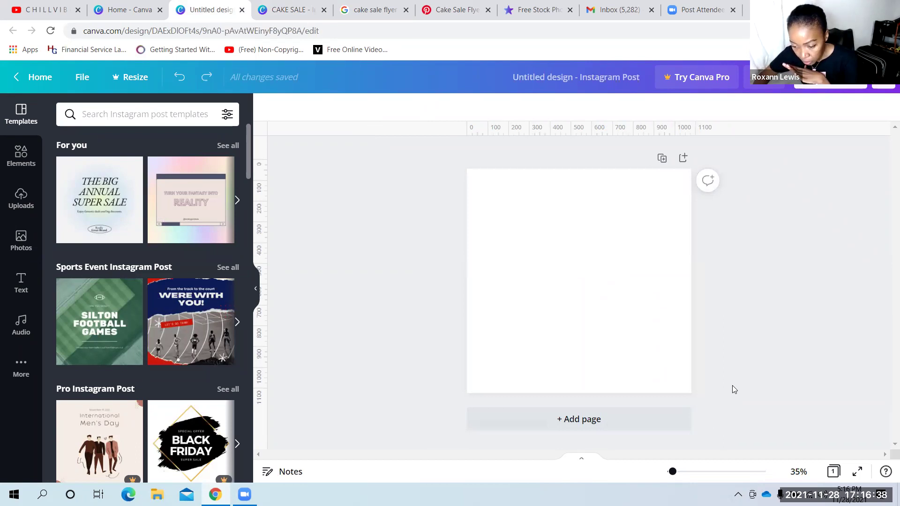
{"action": "scroll", "coordinate": [734, 390], "scroll_direction": "up", "scroll_amount": 10}
{"action": "scroll", "coordinate": [734, 389], "scroll_direction": "down", "scroll_amount": 5}
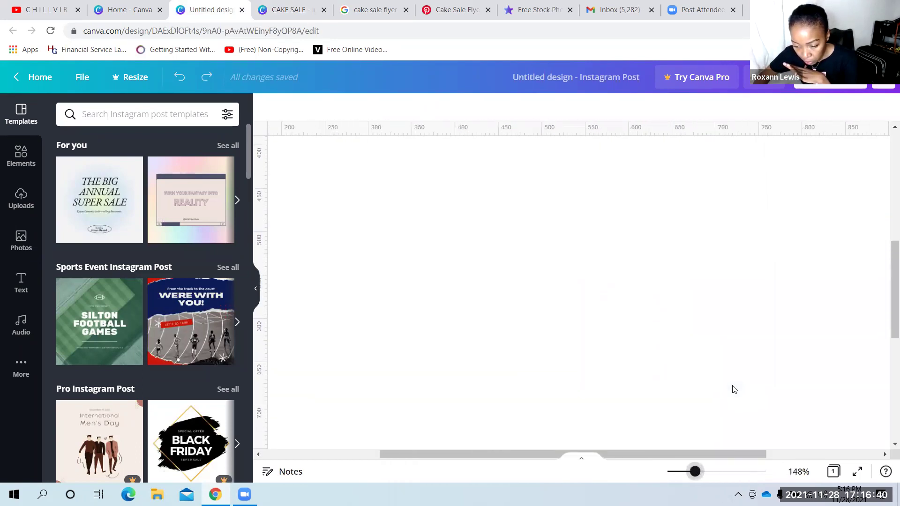
{"action": "scroll", "coordinate": [734, 390], "scroll_direction": "down", "scroll_amount": 5}
{"action": "scroll", "coordinate": [734, 389], "scroll_direction": "up", "scroll_amount": 3}
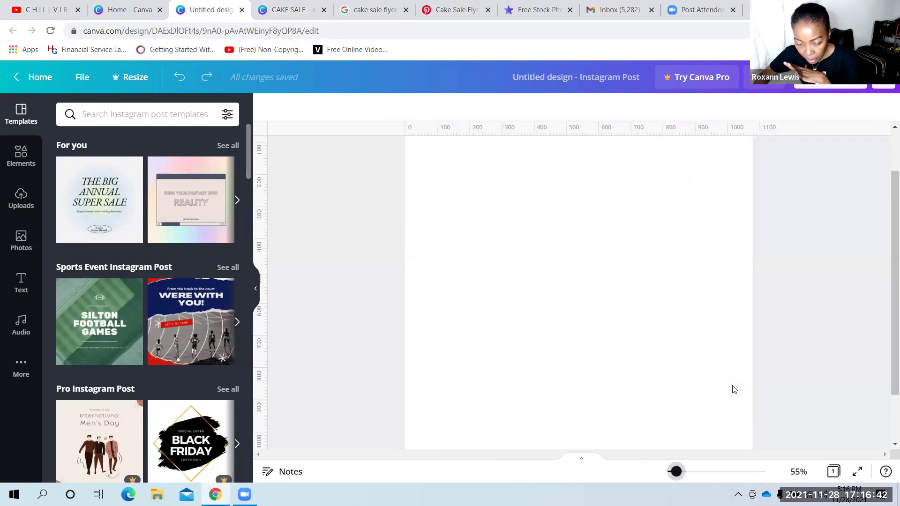
{"action": "scroll", "coordinate": [473, 138], "scroll_direction": "down", "scroll_amount": 1}
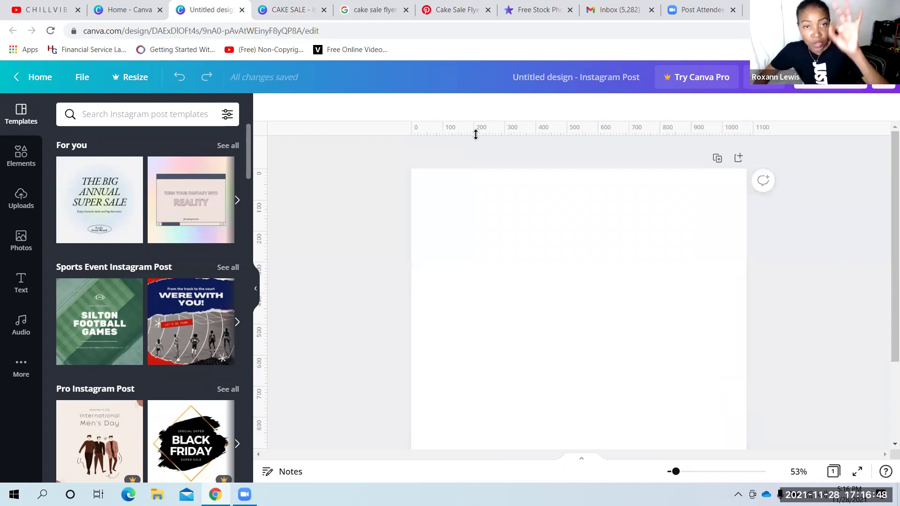
{"action": "left_click_drag", "start_coordinate": [477, 136], "coordinate": [469, 194]}
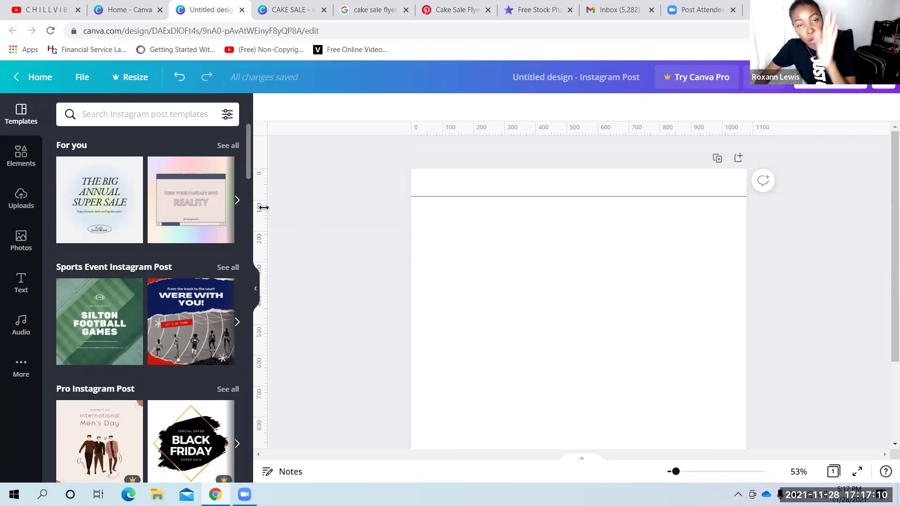
{"action": "left_click_drag", "start_coordinate": [261, 206], "coordinate": [441, 286]}
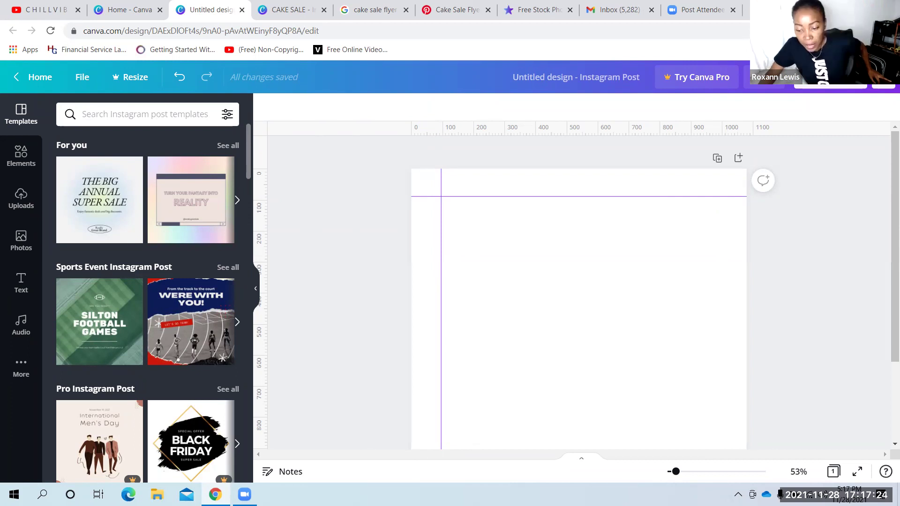
Add a vertical guide near the page's right edge and move the left and top guides to about 50 px from their edges
{"action": "mouse_move", "coordinate": [675, 471]}
{"action": "left_mouse_down"}
{"action": "mouse_move", "coordinate": [703, 471]}
{"action": "mouse_move", "coordinate": [674, 471]}
{"action": "left_mouse_up"}
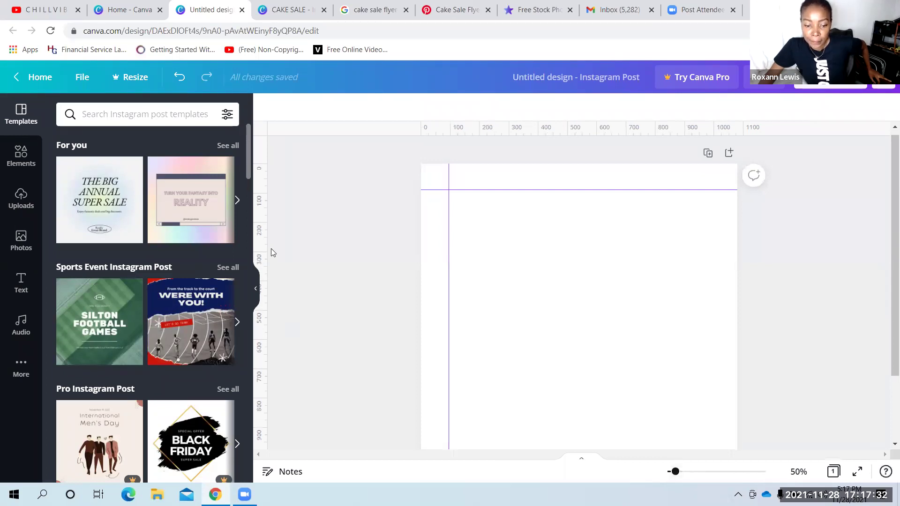
{"action": "left_click_drag", "start_coordinate": [562, 264], "coordinate": [721, 280]}
{"action": "mouse_move", "coordinate": [448, 249]}
{"action": "left_mouse_down"}
{"action": "mouse_move", "coordinate": [420, 245]}
{"action": "mouse_move", "coordinate": [435, 251]}
{"action": "left_mouse_up"}
{"action": "left_click_drag", "start_coordinate": [491, 190], "coordinate": [496, 175]}
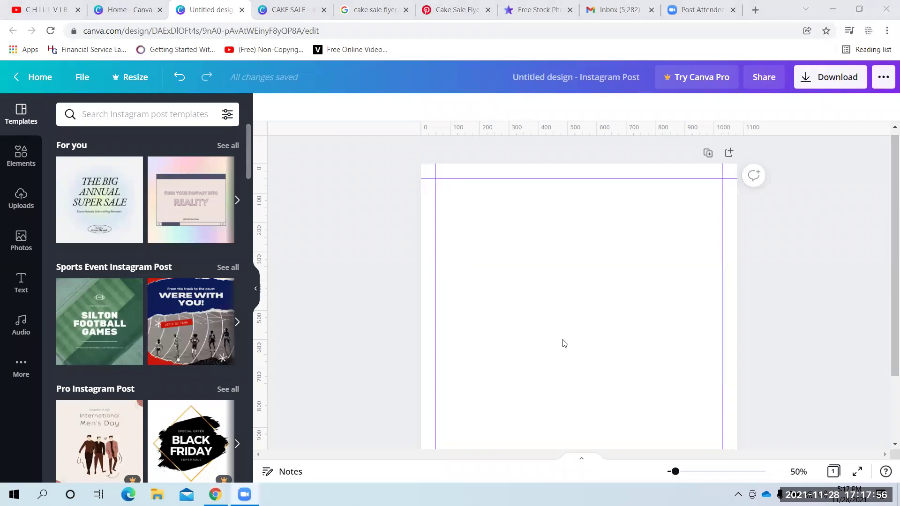
Add another vertical guide and align it over the existing right-hand guide at 1028
{"action": "scroll", "coordinate": [386, 285], "scroll_direction": "down", "scroll_amount": 1}
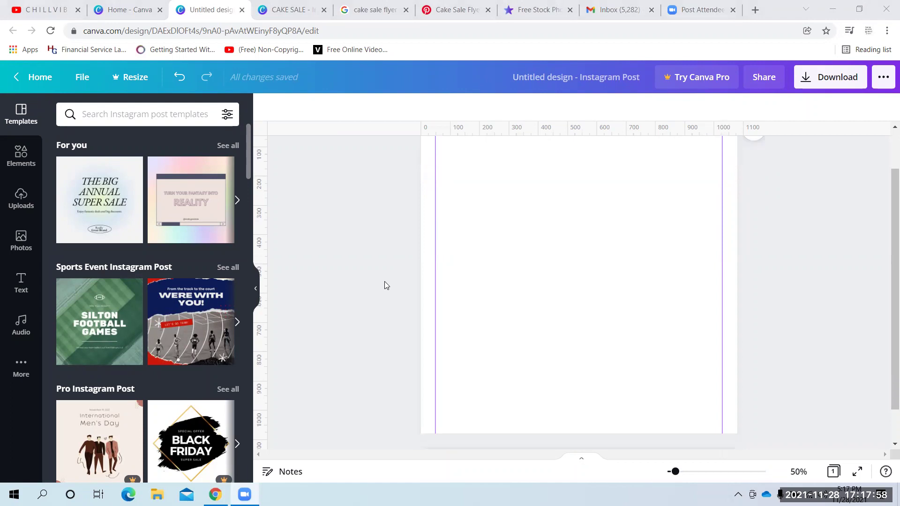
{"action": "scroll", "coordinate": [385, 285], "scroll_direction": "down", "scroll_amount": 1}
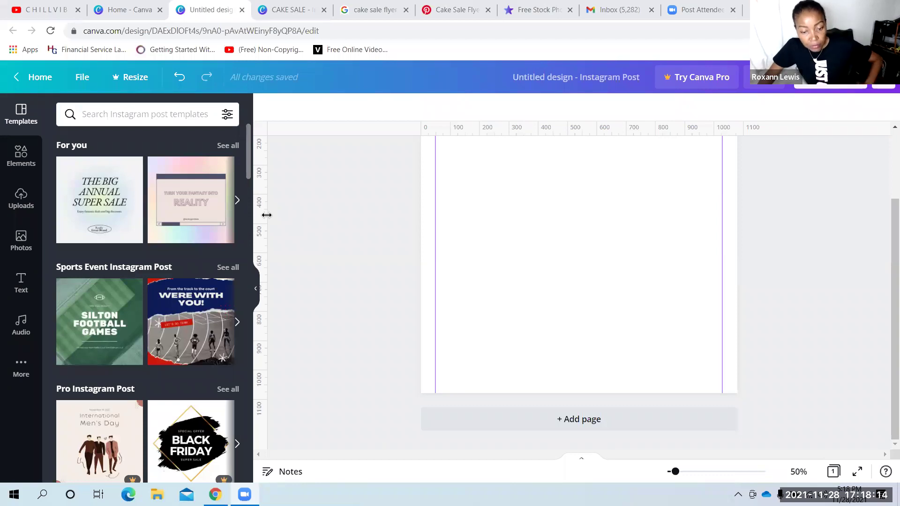
{"action": "left_click_drag", "start_coordinate": [271, 214], "coordinate": [318, 213]}
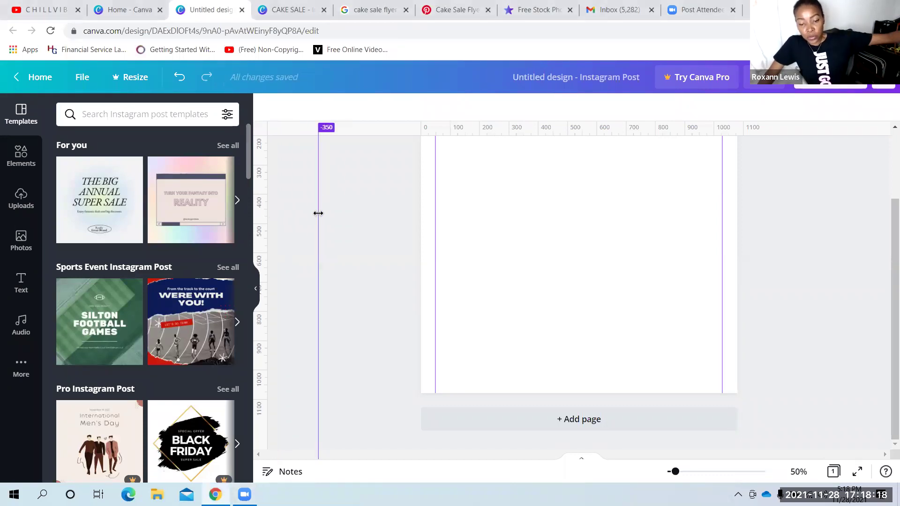
{"action": "left_click_drag", "start_coordinate": [318, 213], "coordinate": [714, 201]}
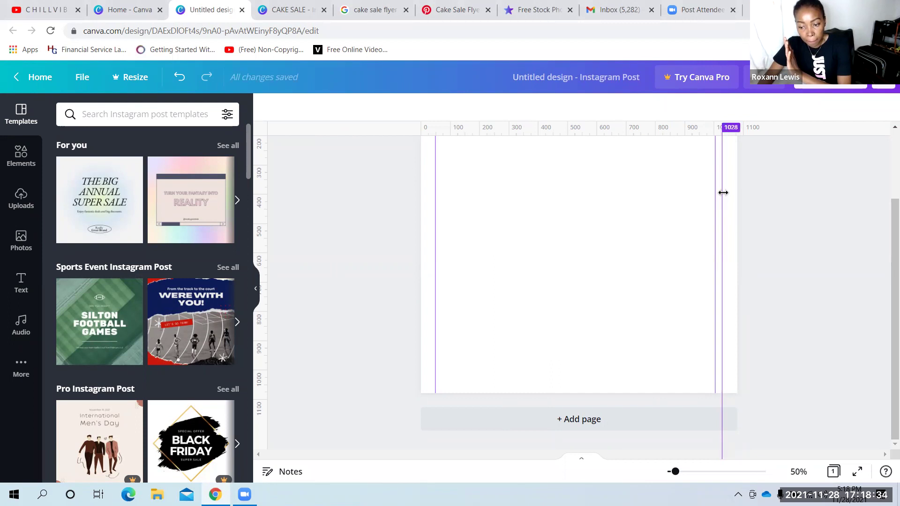
{"action": "left_click_drag", "start_coordinate": [722, 195], "coordinate": [721, 195]}
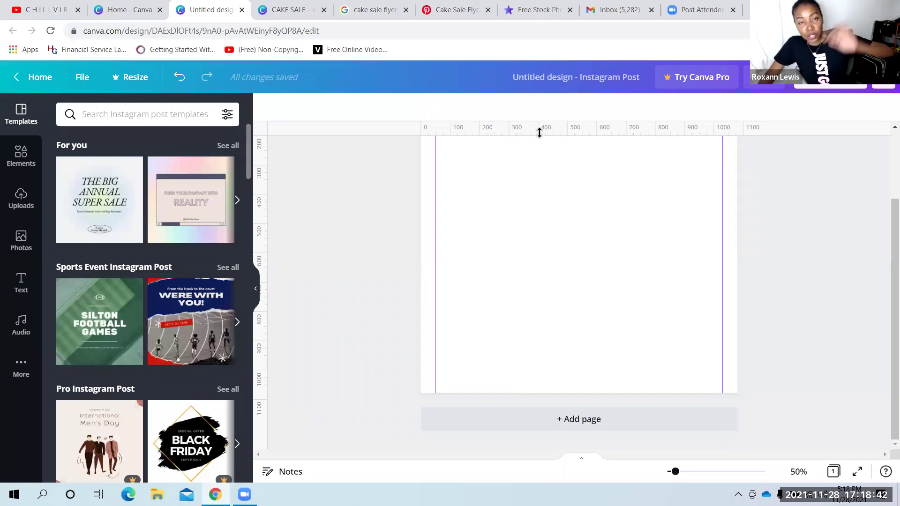
Add a horizontal guide about 50 px above the page's bottom edge to complete the margin frame
{"action": "left_click_drag", "start_coordinate": [538, 135], "coordinate": [529, 392]}
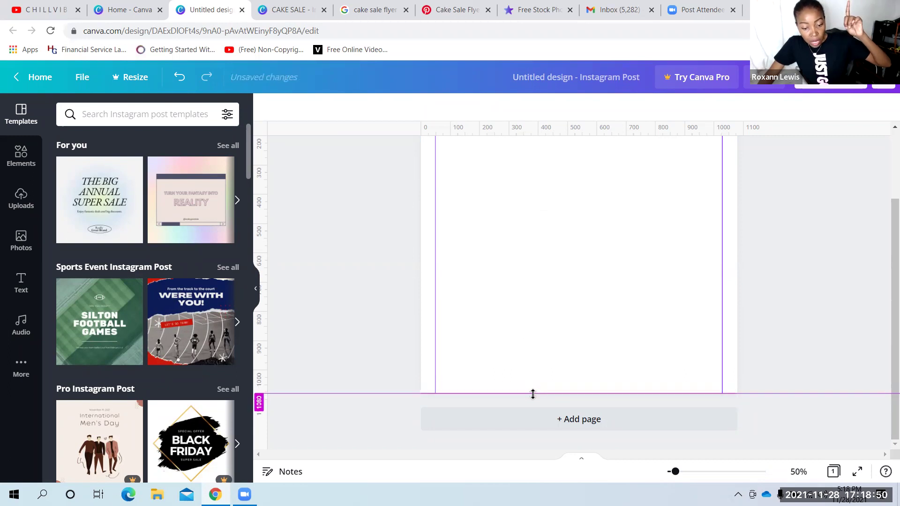
{"action": "left_click_drag", "start_coordinate": [532, 394], "coordinate": [523, 378]}
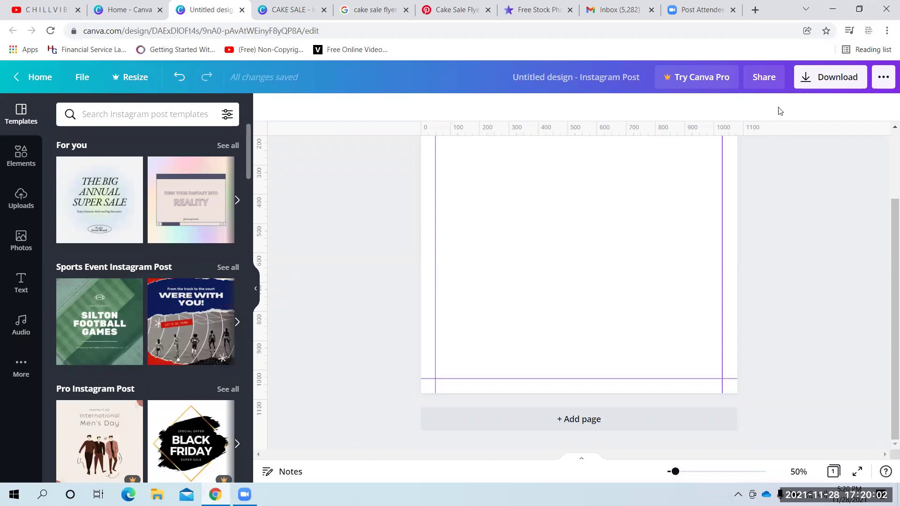
{"action": "scroll", "coordinate": [886, 316], "scroll_direction": "up", "scroll_amount": 1}
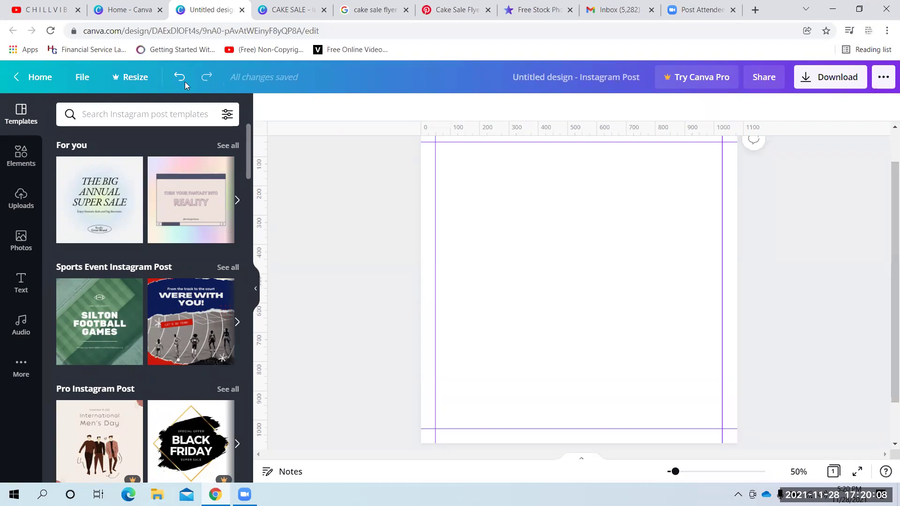
Hide the template gallery beside the canvas and show it again
{"action": "left_click", "coordinate": [257, 290]}
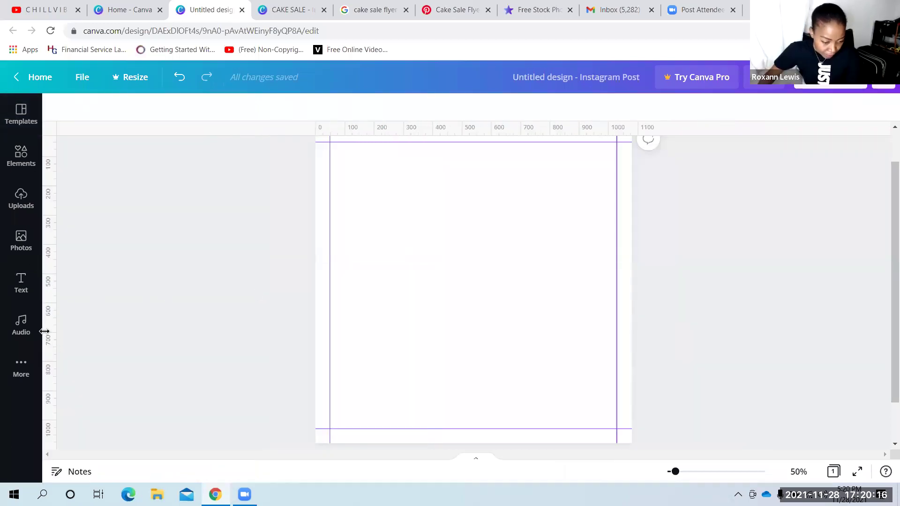
{"action": "mouse_move", "coordinate": [45, 277]}
{"action": "left_mouse_down"}
{"action": "mouse_move", "coordinate": [133, 280]}
{"action": "mouse_move", "coordinate": [53, 285]}
{"action": "left_mouse_up"}
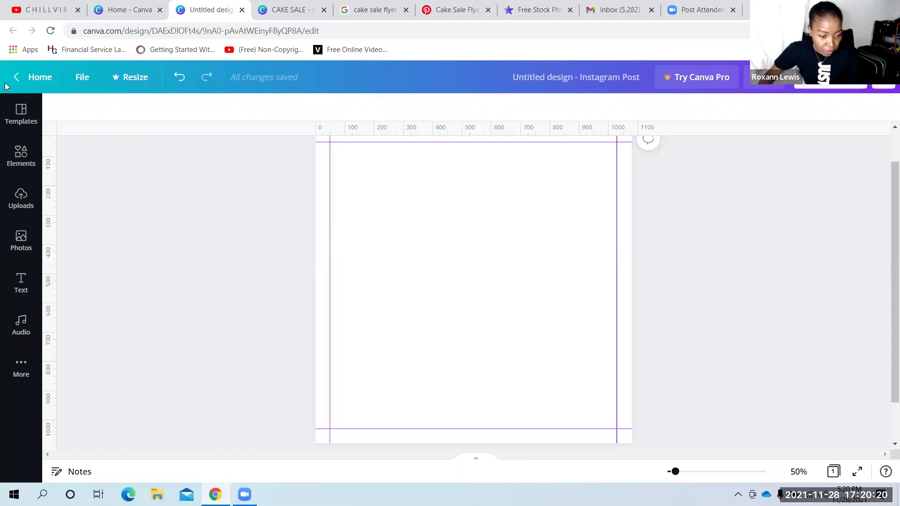
{"action": "left_click", "coordinate": [17, 119]}
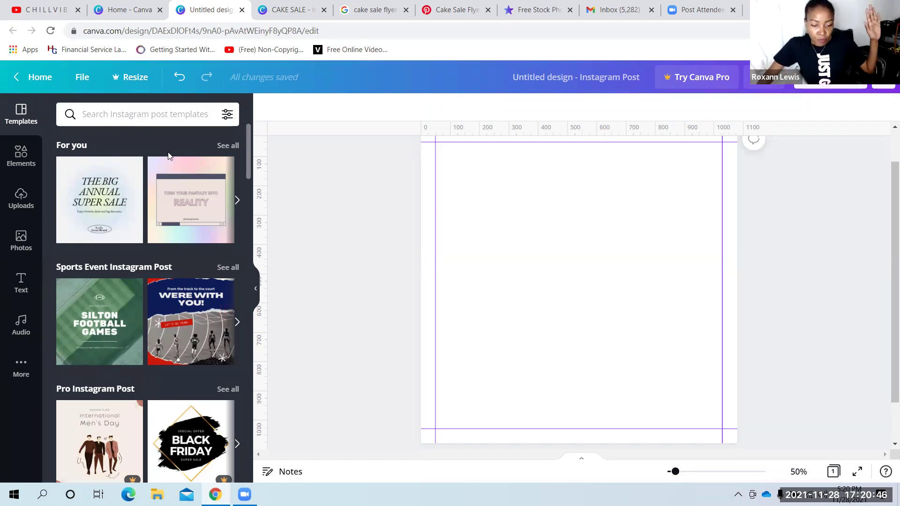
Add a vertical guide aligned over the right margin guide and a horizontal guide aligned over the bottom margin guide
{"action": "left_click_drag", "start_coordinate": [294, 229], "coordinate": [738, 275]}
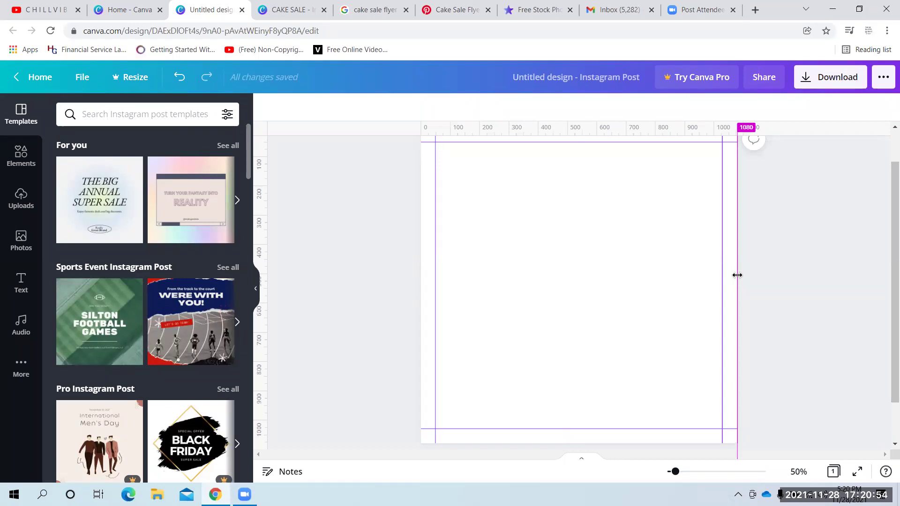
{"action": "left_click_drag", "start_coordinate": [736, 275], "coordinate": [722, 268]}
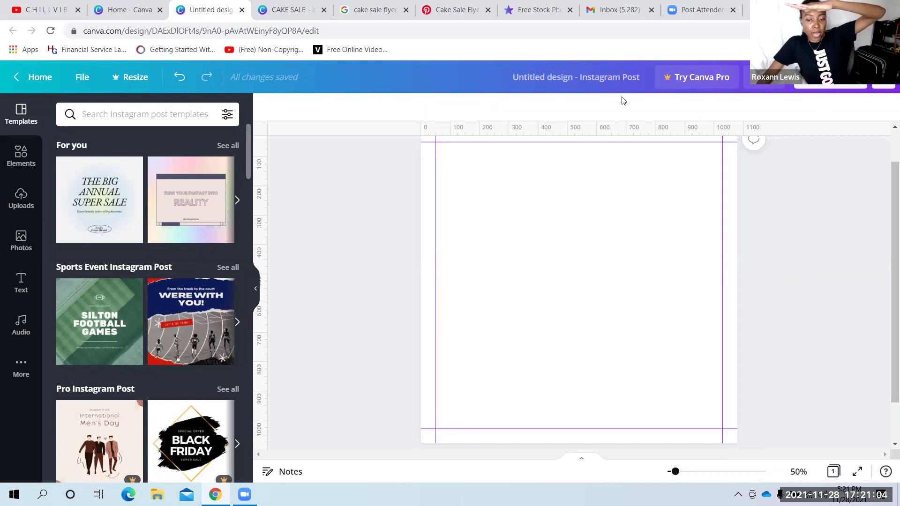
{"action": "left_click_drag", "start_coordinate": [576, 129], "coordinate": [581, 206]}
{"action": "left_click_drag", "start_coordinate": [581, 241], "coordinate": [569, 428]}
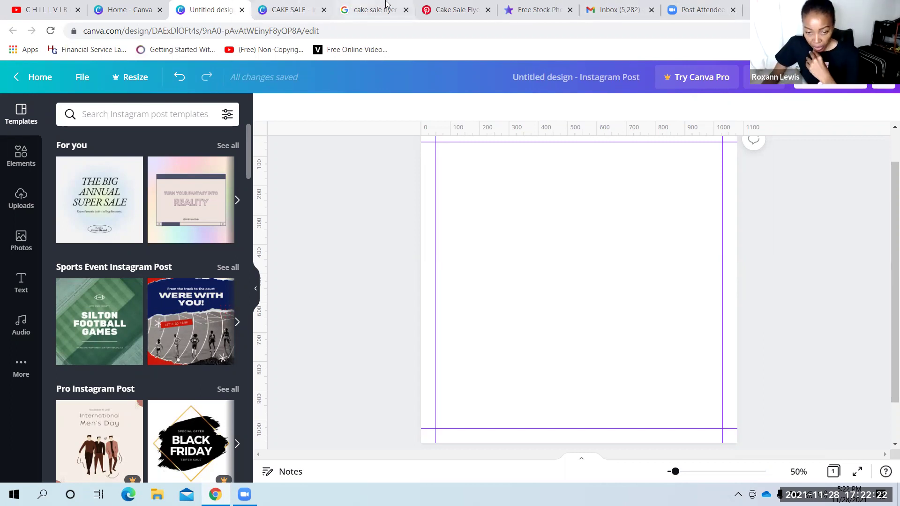
Examine the reference cake flyers, the finished CAKE SALE design and its available frames and grids, and return to the untitled Instagram post
{"action": "left_click", "coordinate": [353, 9]}
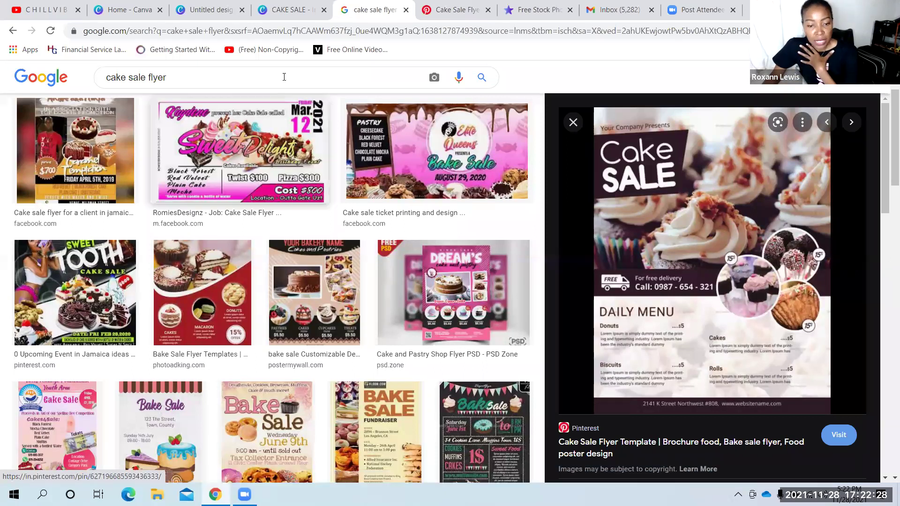
{"action": "left_click", "coordinate": [283, 11]}
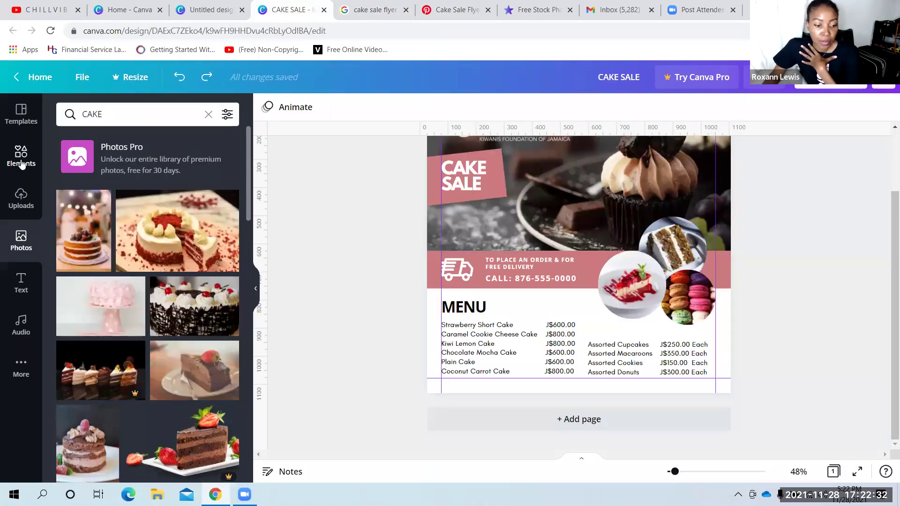
{"action": "left_click", "coordinate": [21, 162]}
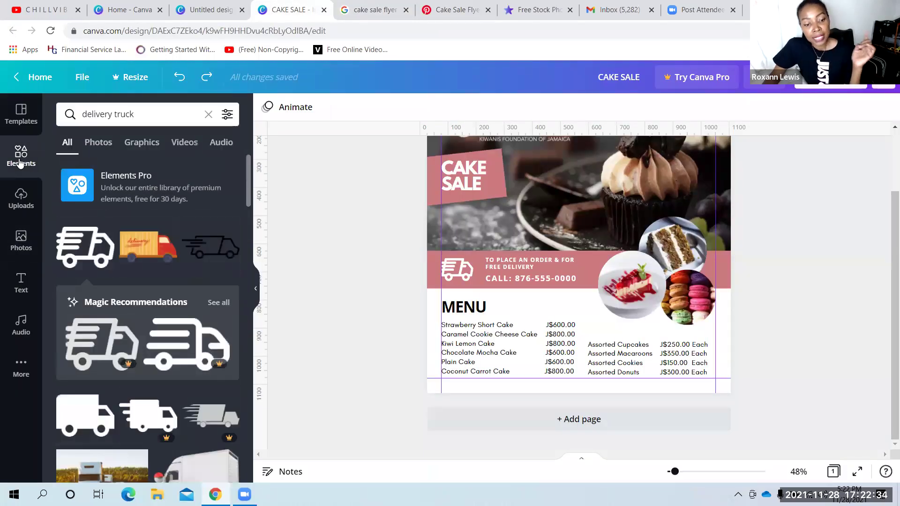
{"action": "left_click", "coordinate": [20, 162]}
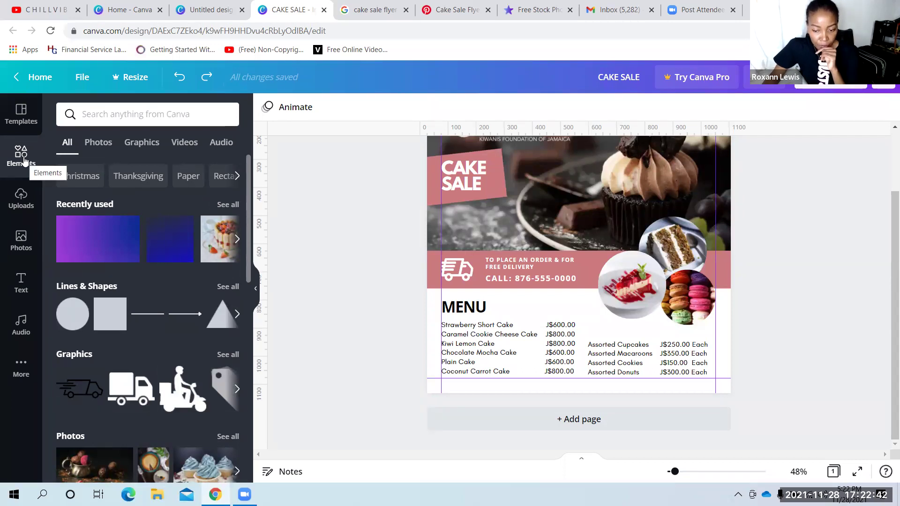
{"action": "scroll", "coordinate": [887, 270], "scroll_direction": "up", "scroll_amount": 2}
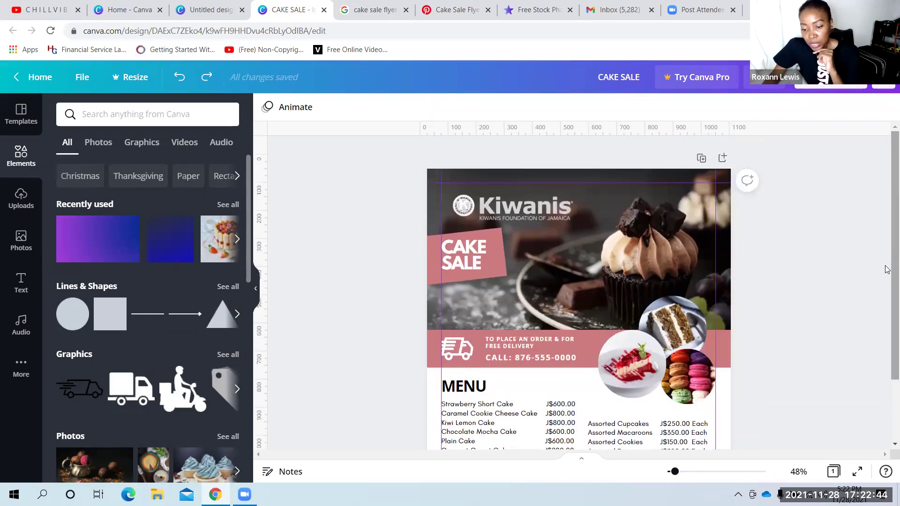
{"action": "scroll", "coordinate": [886, 265], "scroll_direction": "down", "scroll_amount": 2}
{"action": "scroll", "coordinate": [887, 260], "scroll_direction": "up", "scroll_amount": 3}
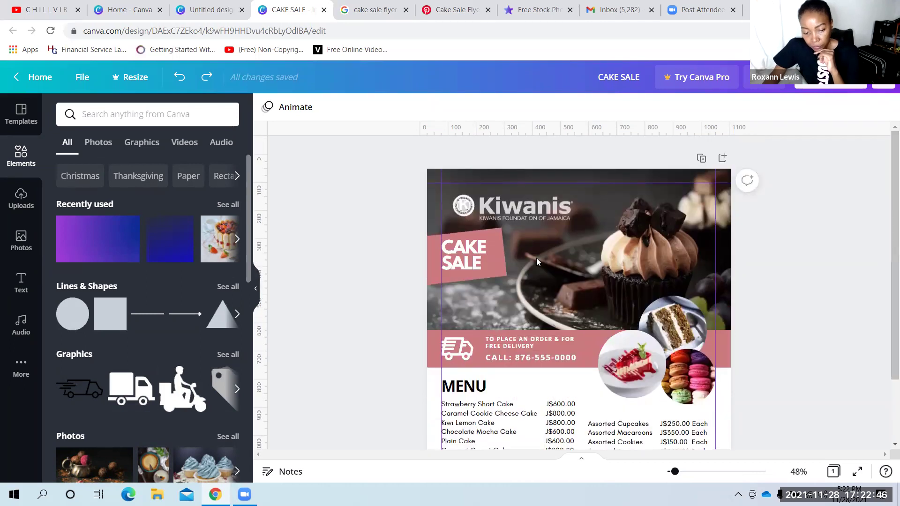
{"action": "scroll", "coordinate": [127, 214], "scroll_direction": "down", "scroll_amount": 10}
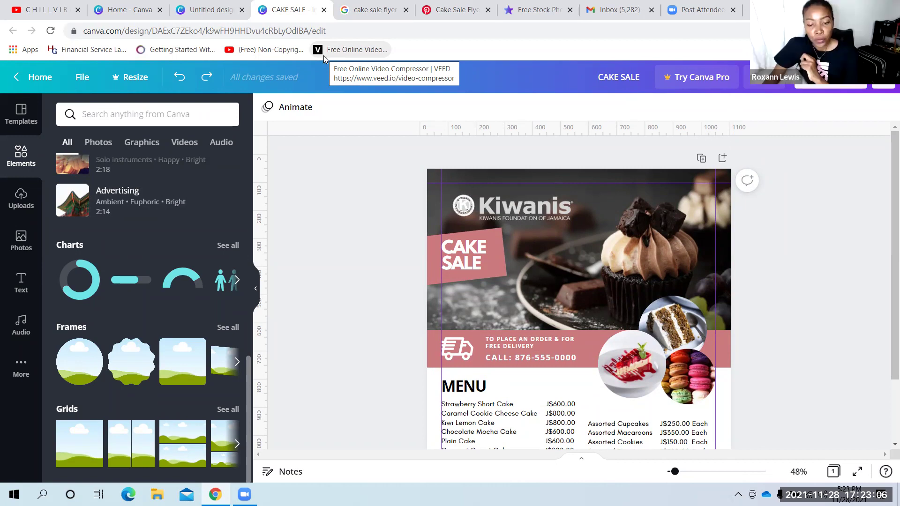
{"action": "left_click", "coordinate": [210, 9]}
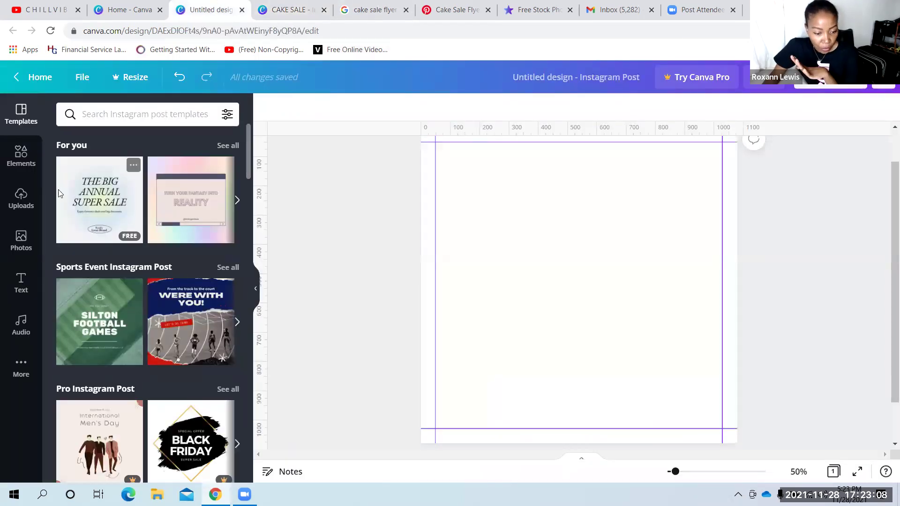
Find the grids among the elements and try the single-image grid on the page twice, deleting it each time
{"action": "left_click", "coordinate": [21, 156]}
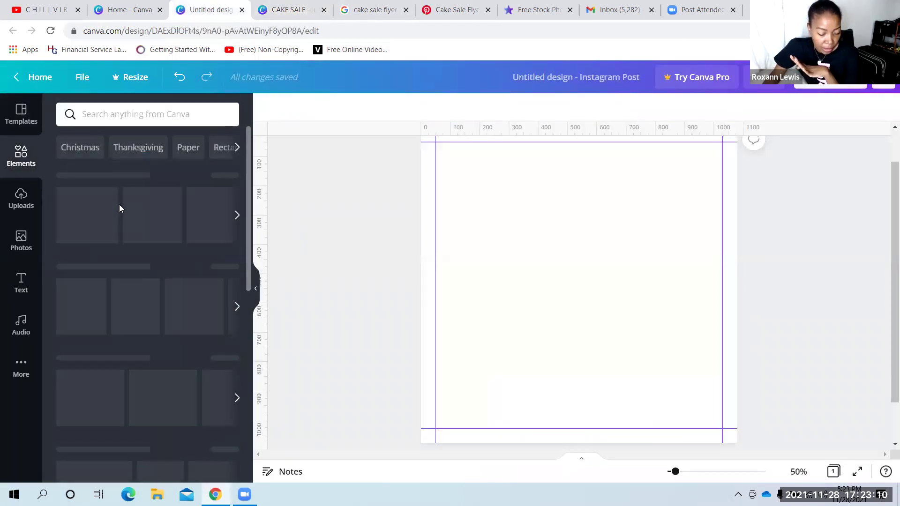
{"action": "scroll", "coordinate": [119, 207], "scroll_direction": "down", "scroll_amount": 10}
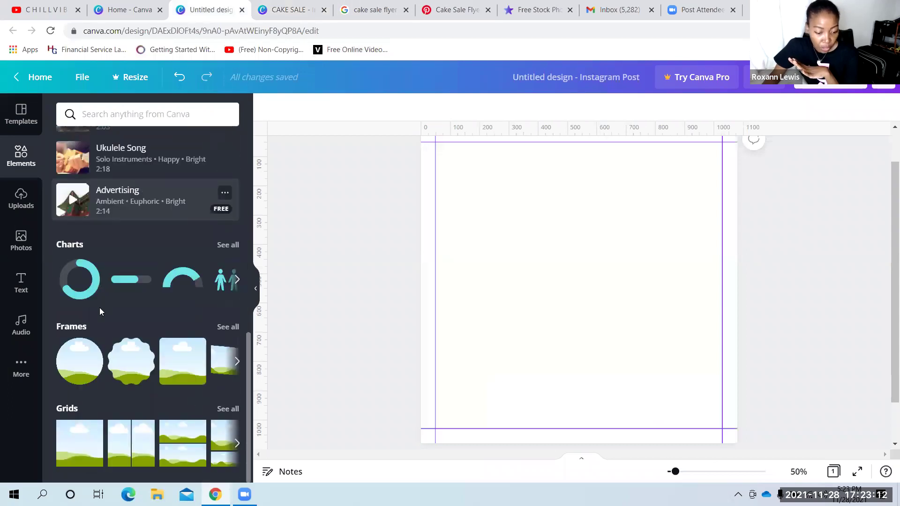
{"action": "left_click", "coordinate": [70, 444]}
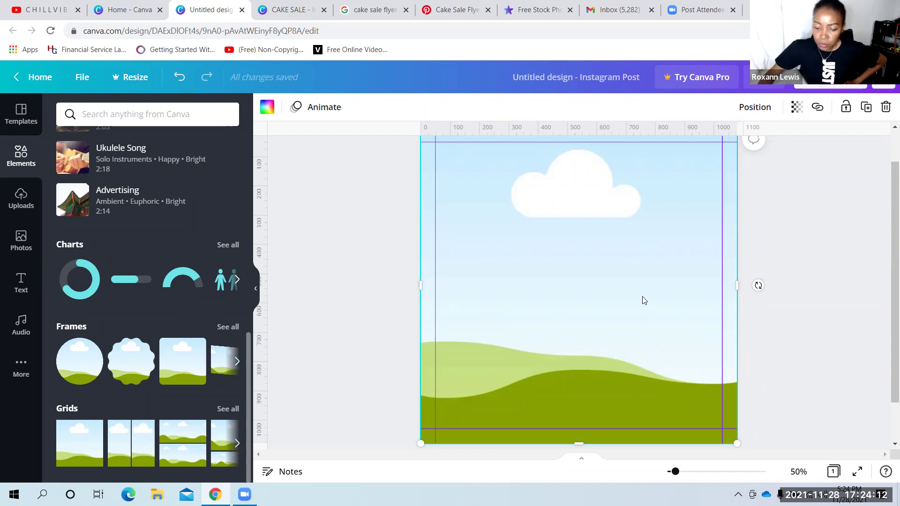
{"action": "key", "text": "Delete"}
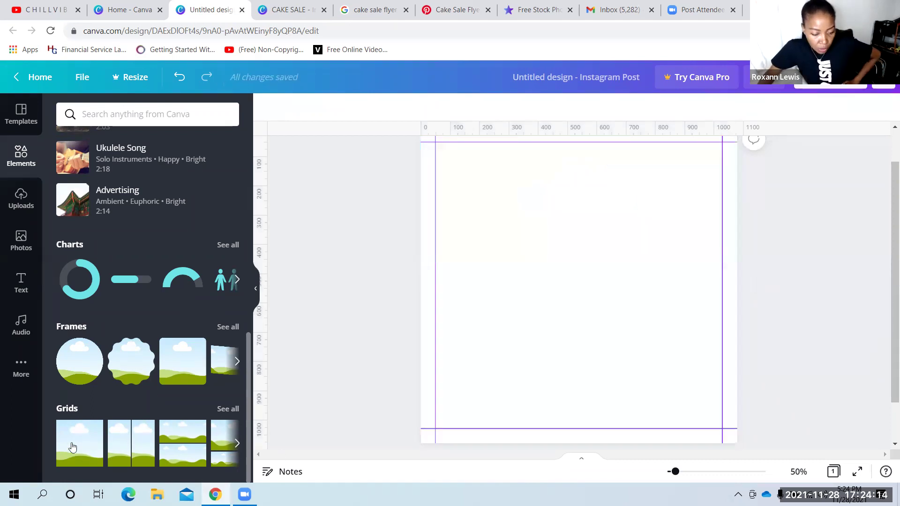
{"action": "left_click", "coordinate": [73, 445]}
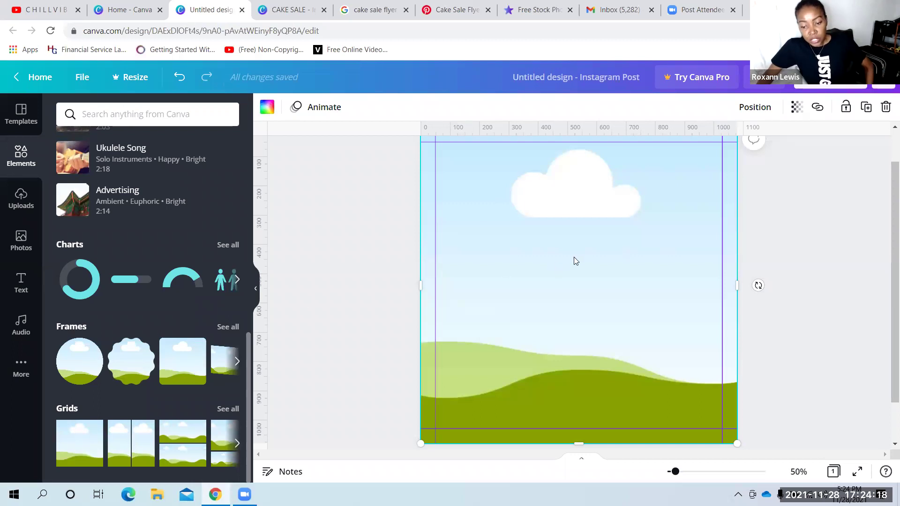
{"action": "key", "text": "Delete"}
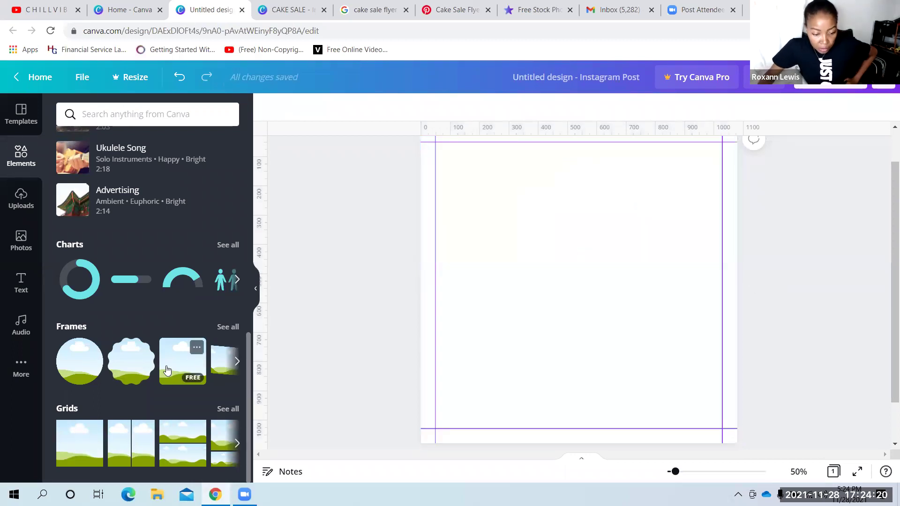
Try the rounded square frame on the page, delete it and leave the page deselected
{"action": "left_click", "coordinate": [169, 366]}
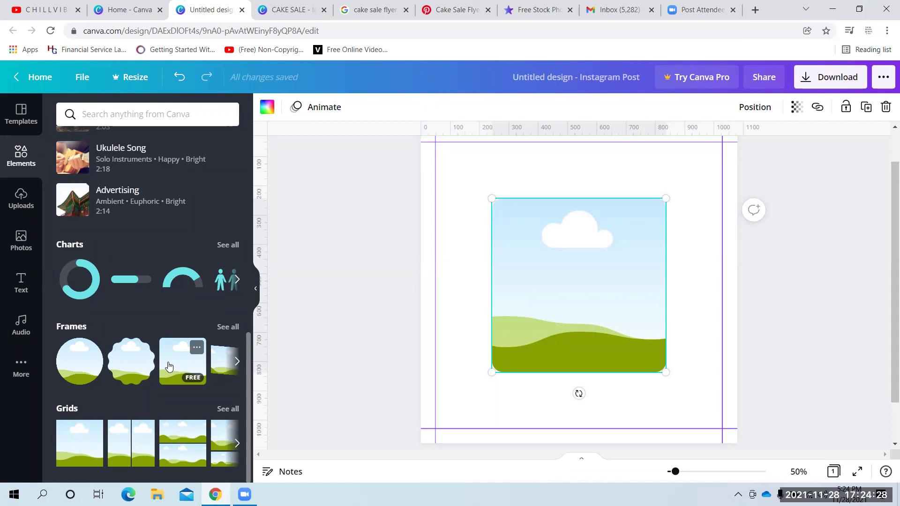
{"action": "key", "text": "Delete"}
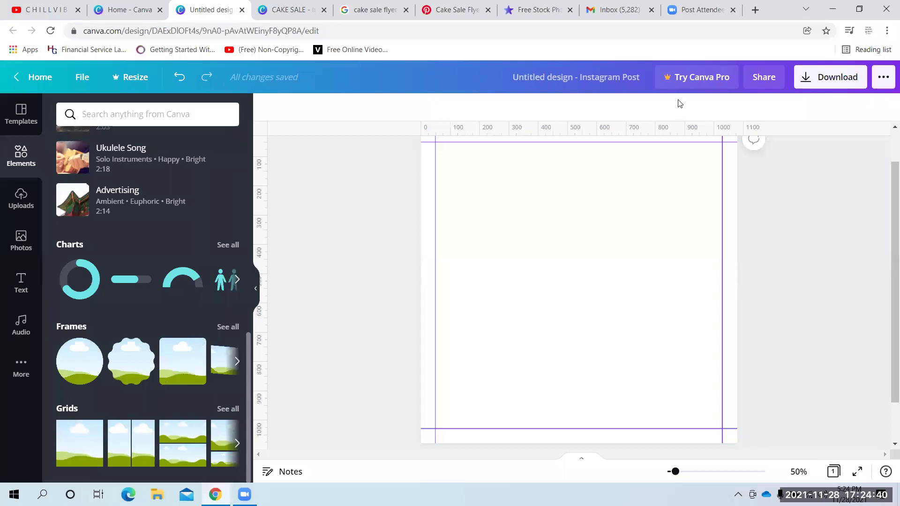
{"action": "left_click", "coordinate": [426, 216]}
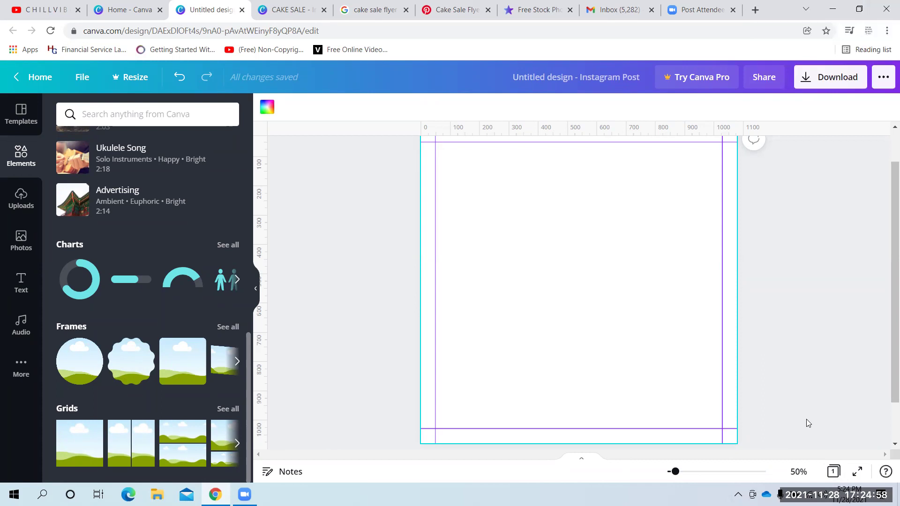
{"action": "left_click", "coordinate": [785, 374]}
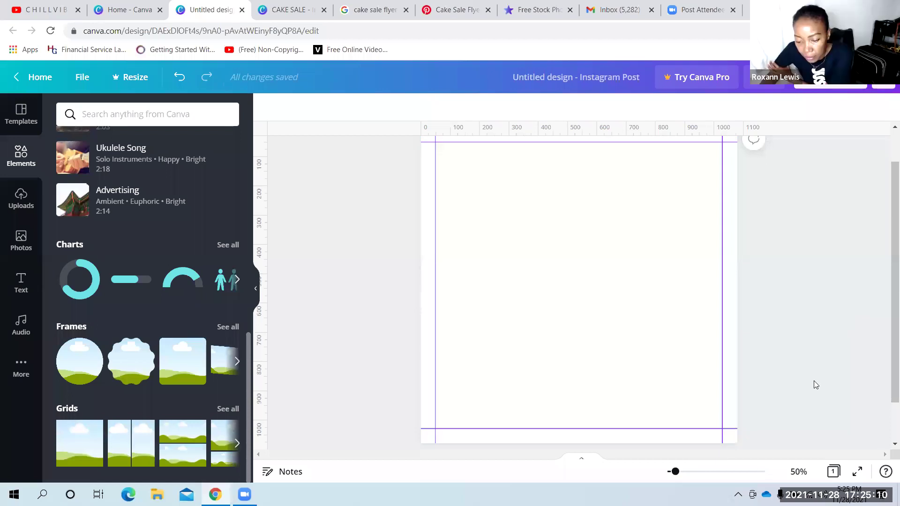
Set the canvas zoom to 46%
{"action": "right_click", "coordinate": [498, 128]}
{"action": "left_click", "coordinate": [799, 314]}
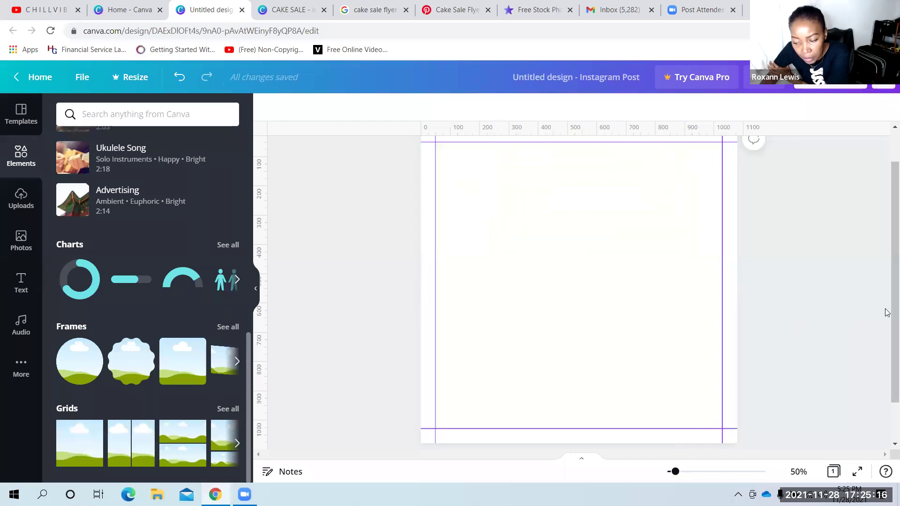
{"action": "scroll", "coordinate": [885, 374], "scroll_direction": "down", "scroll_amount": 2}
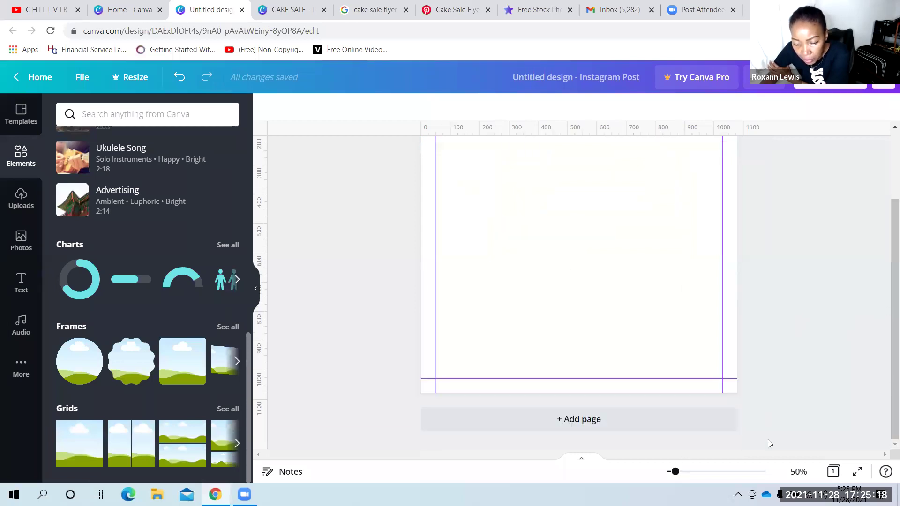
{"action": "left_click", "coordinate": [755, 470]}
{"action": "left_click_drag", "start_coordinate": [755, 466], "coordinate": [672, 469]}
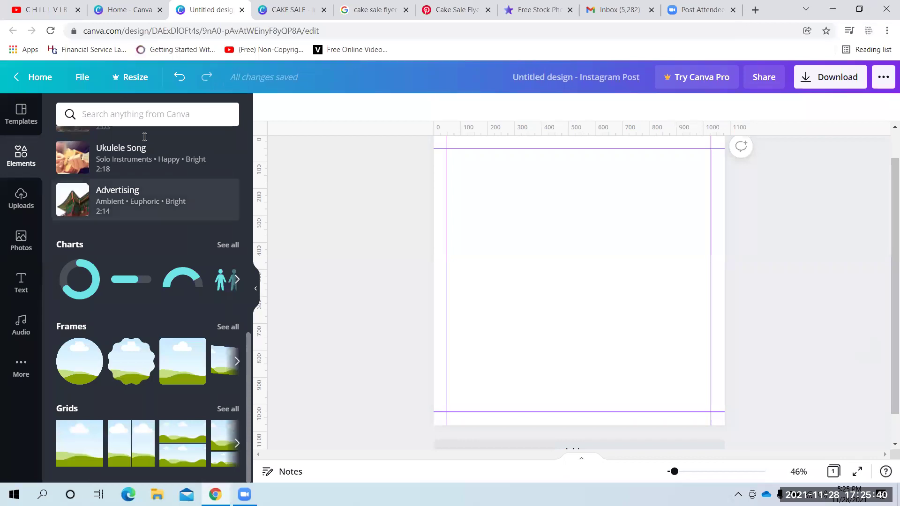
Check that rulers and guides are enabled and add horizontal guides aligned over the existing top and bottom margin guides
{"action": "left_click", "coordinate": [81, 75]}
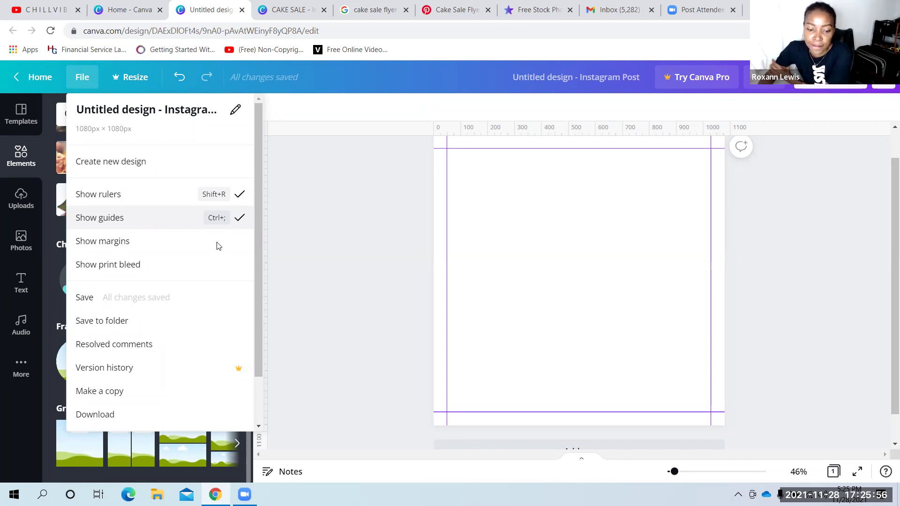
{"action": "left_click", "coordinate": [393, 180]}
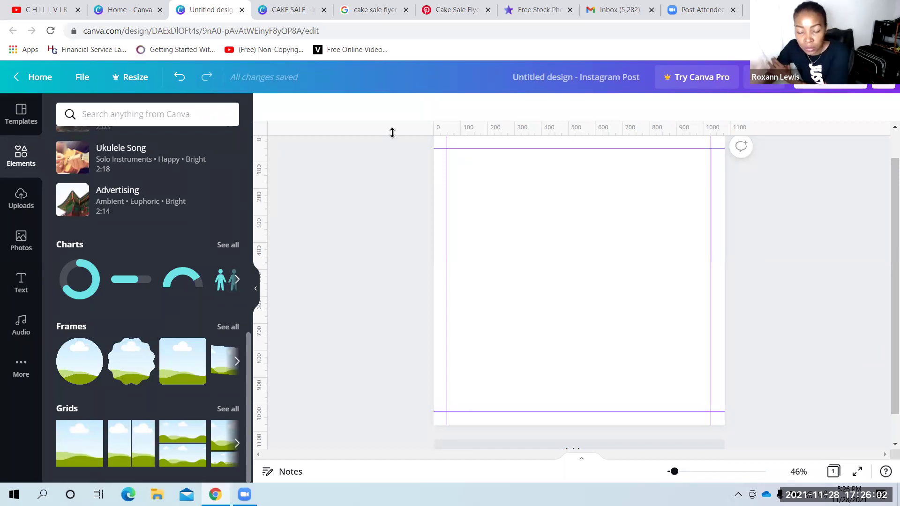
{"action": "left_click_drag", "start_coordinate": [392, 135], "coordinate": [396, 141]}
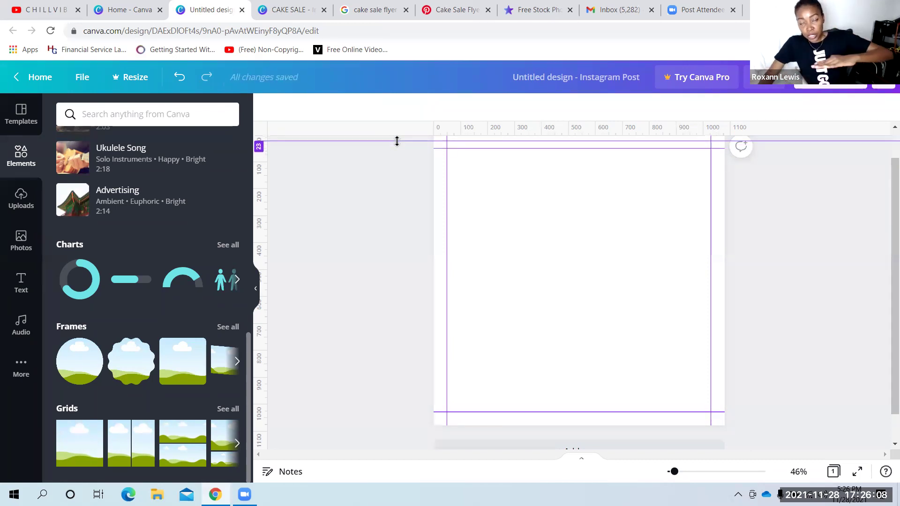
{"action": "left_click_drag", "start_coordinate": [397, 141], "coordinate": [403, 138]}
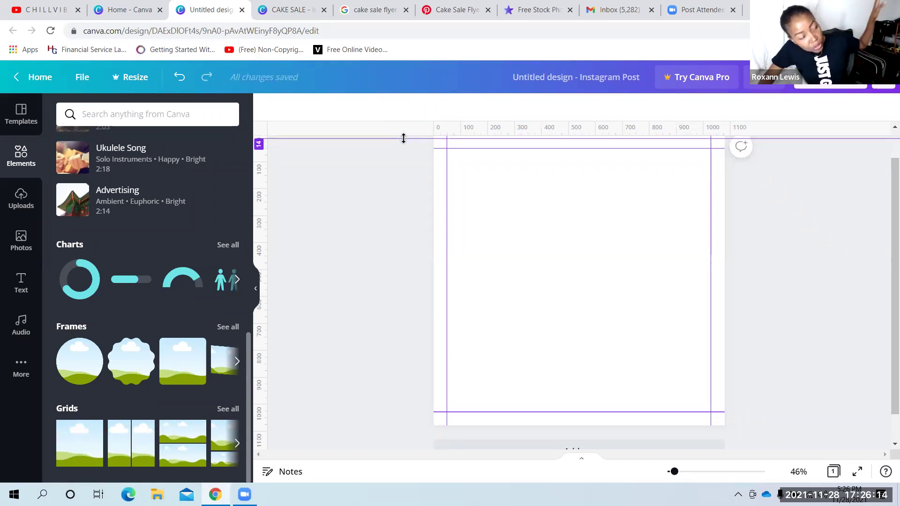
{"action": "left_click_drag", "start_coordinate": [404, 138], "coordinate": [407, 147]}
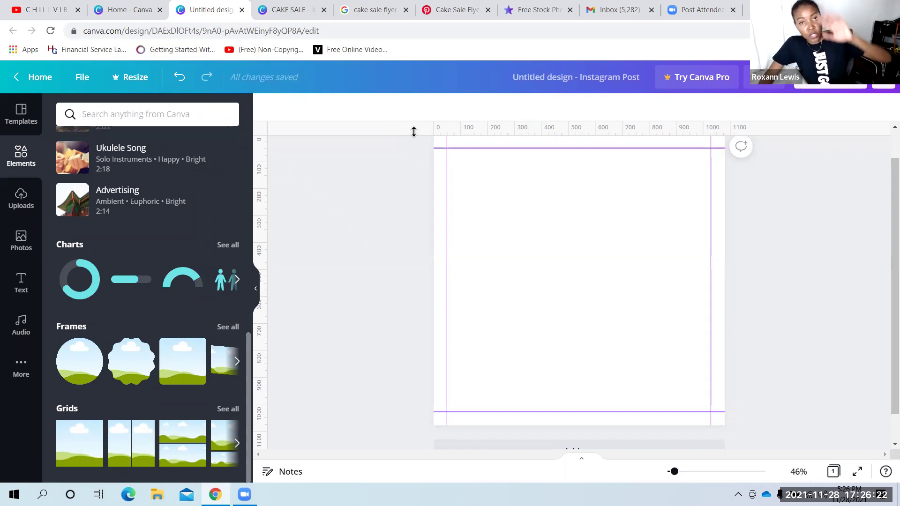
{"action": "left_click_drag", "start_coordinate": [413, 131], "coordinate": [379, 424]}
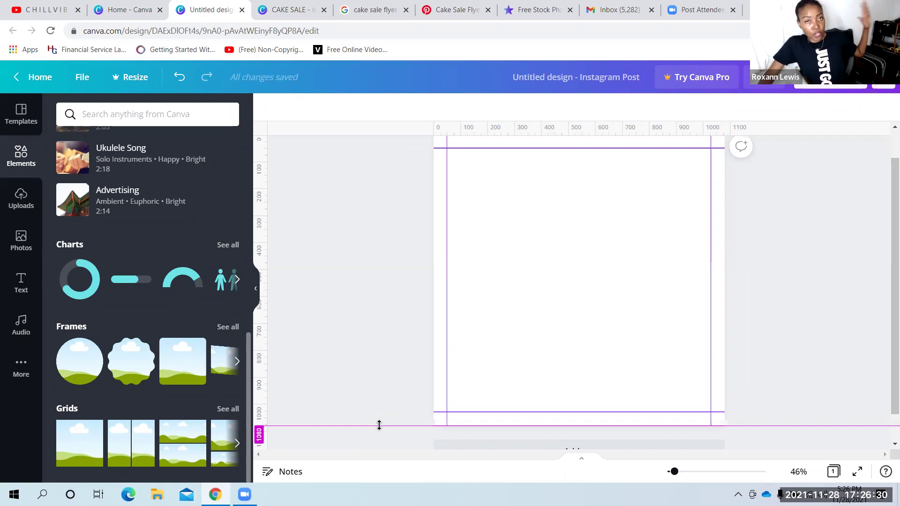
{"action": "left_click_drag", "start_coordinate": [380, 425], "coordinate": [380, 412]}
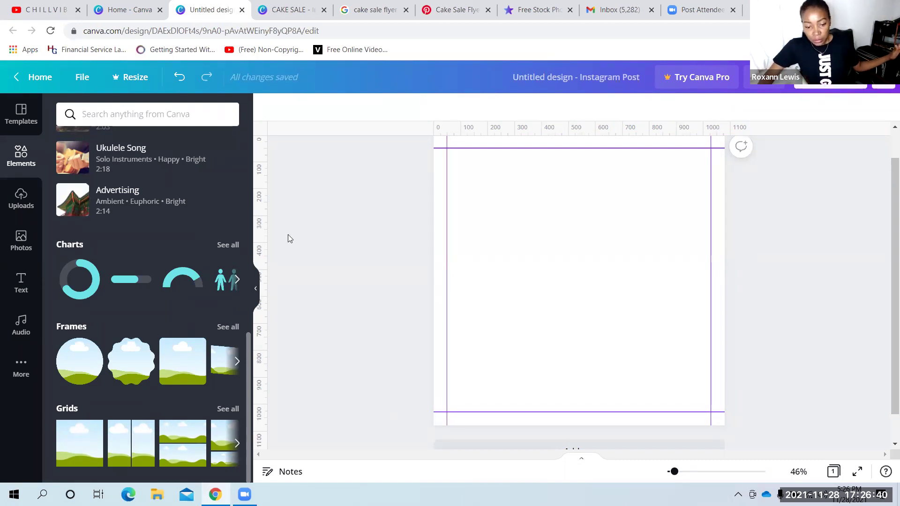
Add vertical guides aligned over the existing left margin guide and over the right one at about 1027
{"action": "left_click_drag", "start_coordinate": [259, 233], "coordinate": [431, 244]}
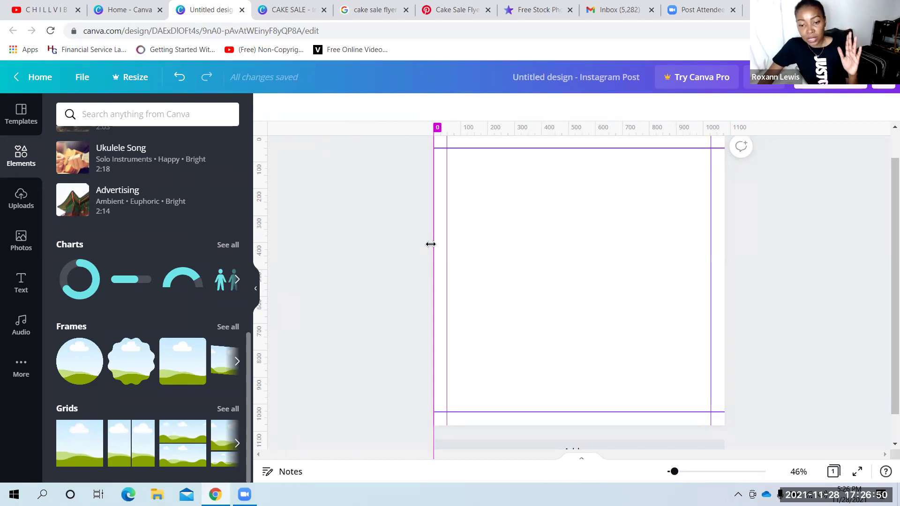
{"action": "left_click_drag", "start_coordinate": [430, 244], "coordinate": [446, 245]}
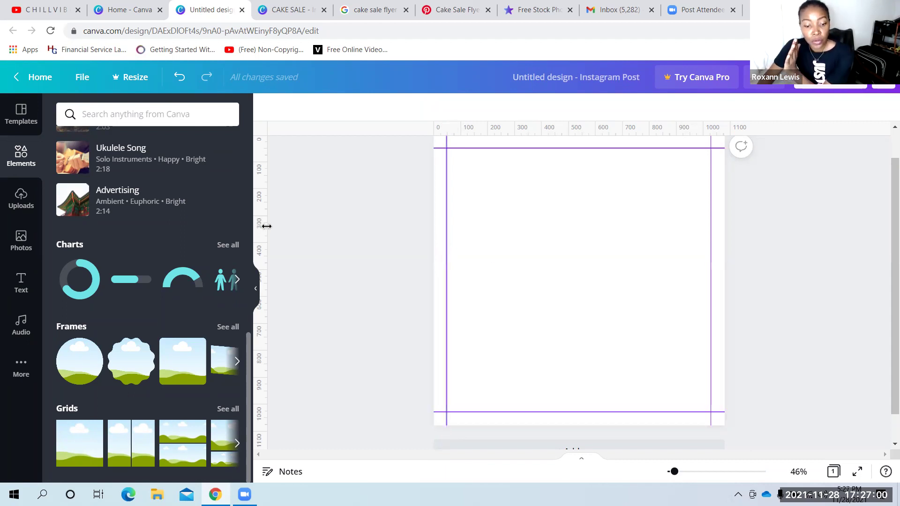
{"action": "left_click_drag", "start_coordinate": [266, 226], "coordinate": [723, 217]}
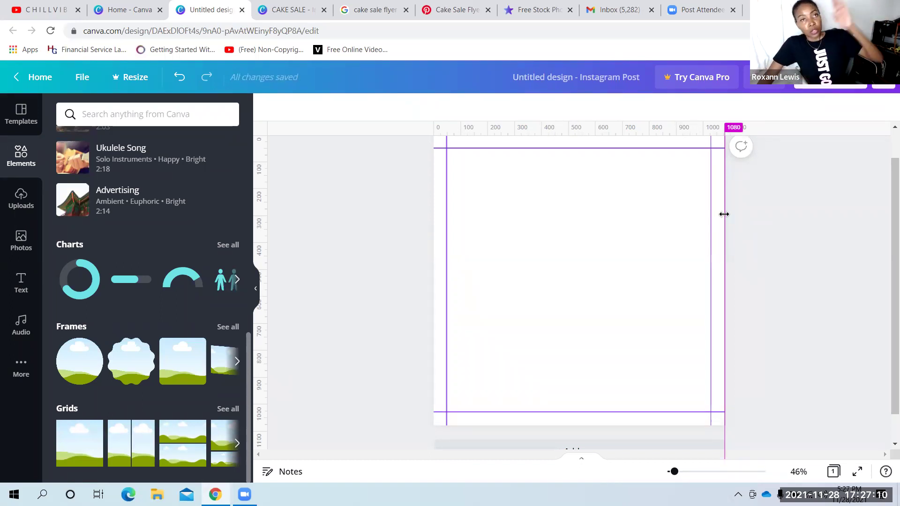
{"action": "left_click_drag", "start_coordinate": [724, 214], "coordinate": [710, 203]}
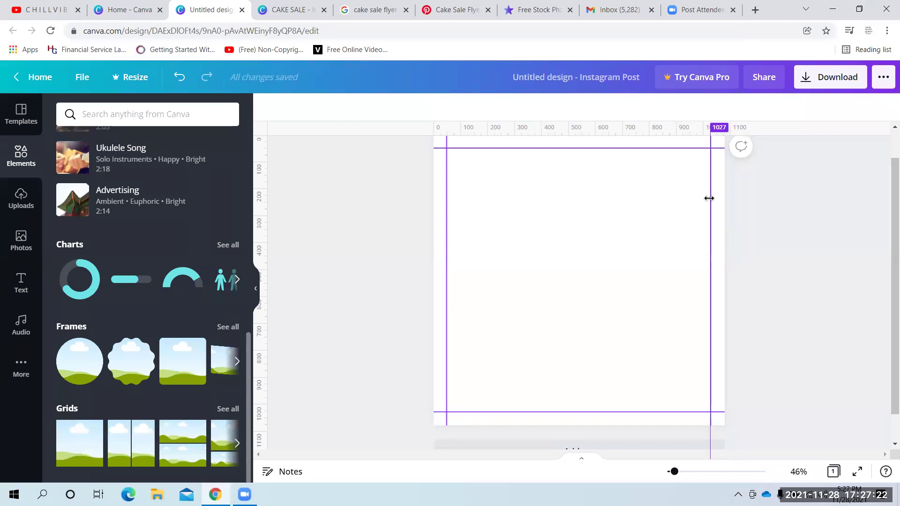
Finish aligning the vertical guide over the right margin guide and add a horizontal guide at about 51 over the top one
{"action": "left_click_drag", "start_coordinate": [709, 198], "coordinate": [707, 197]}
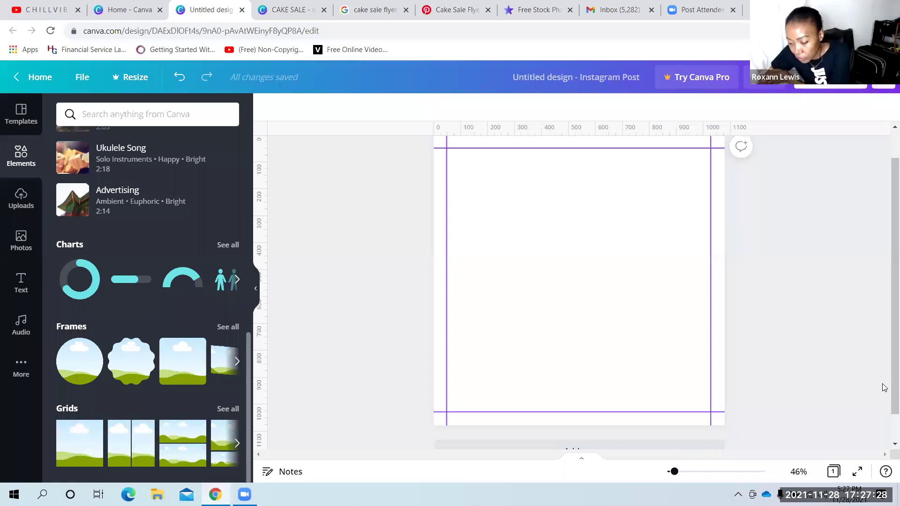
{"action": "scroll", "coordinate": [885, 300], "scroll_direction": "down", "scroll_amount": 1}
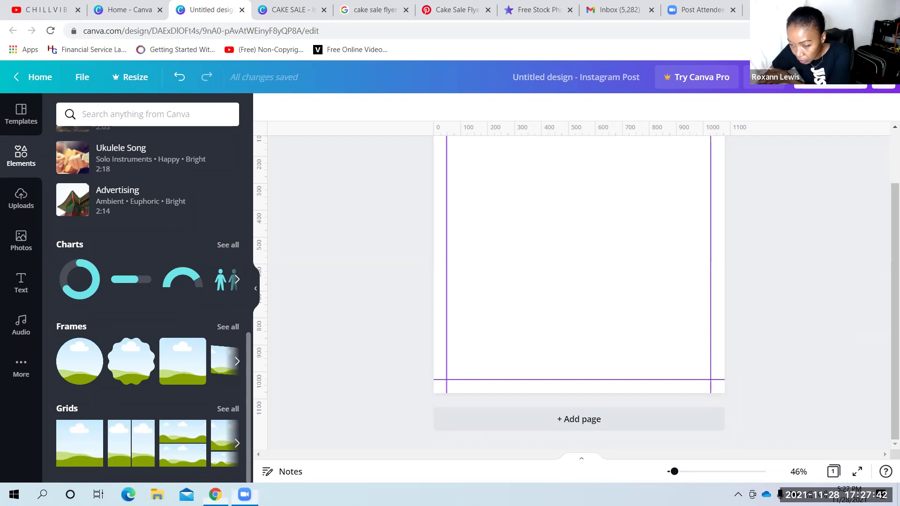
{"action": "left_click_drag", "start_coordinate": [673, 471], "coordinate": [683, 474]}
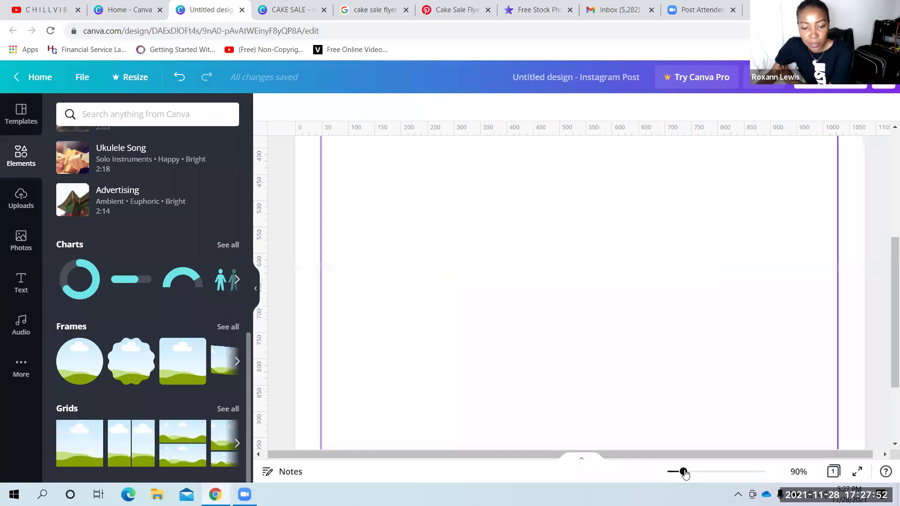
{"action": "left_click_drag", "start_coordinate": [683, 478], "coordinate": [678, 472]}
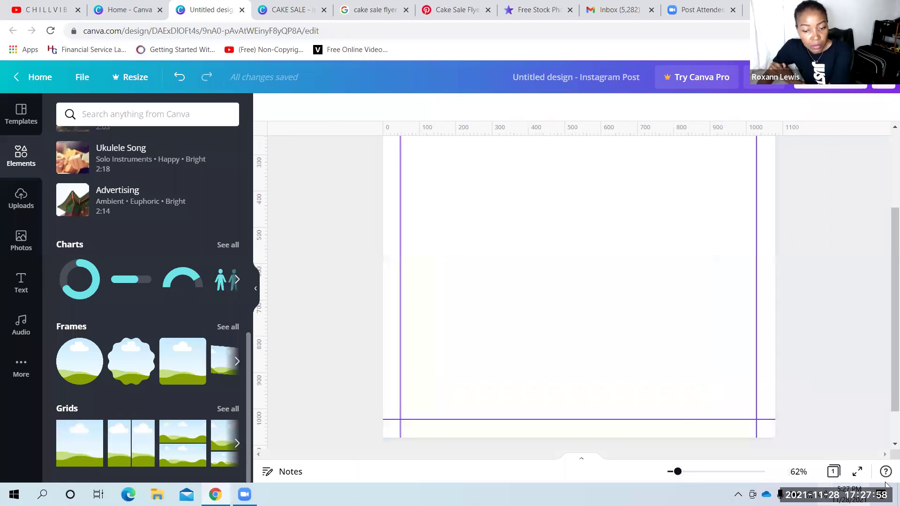
{"action": "left_click_drag", "start_coordinate": [886, 357], "coordinate": [887, 287]}
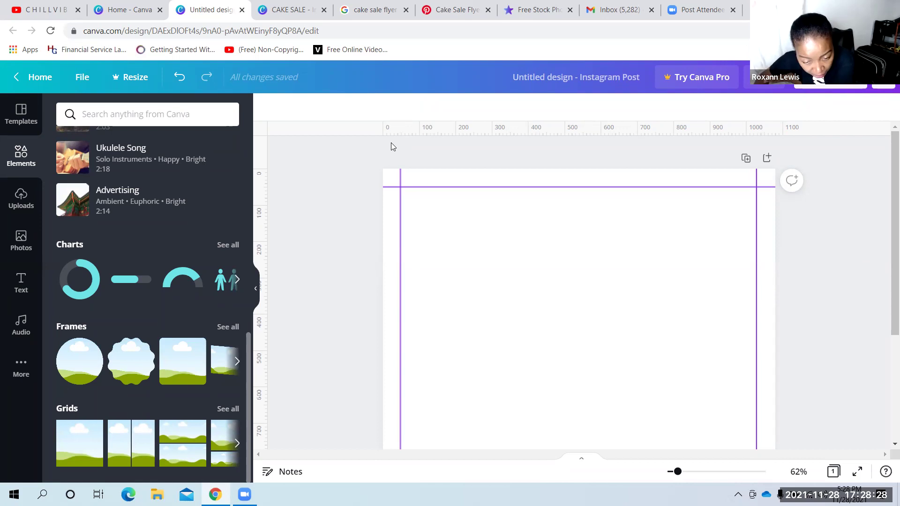
{"action": "left_click_drag", "start_coordinate": [677, 472], "coordinate": [678, 477]}
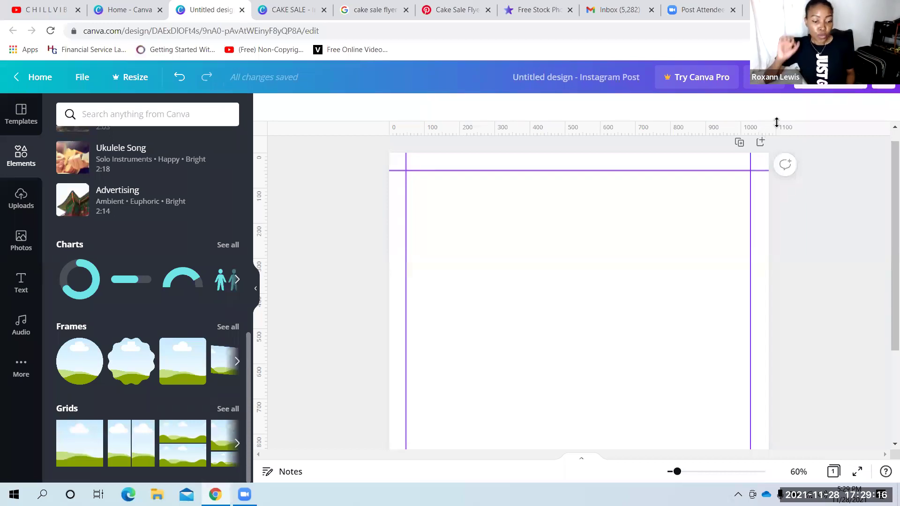
{"action": "left_click_drag", "start_coordinate": [777, 122], "coordinate": [558, 172]}
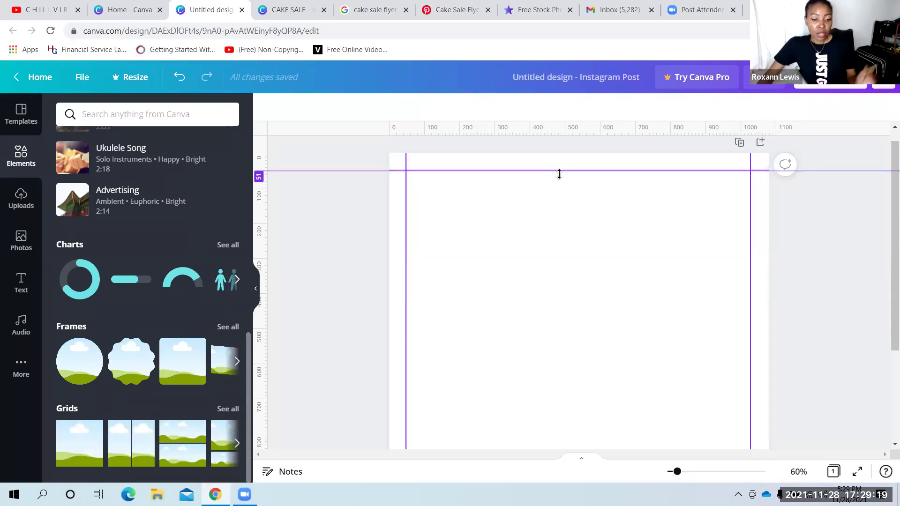
Add a single-cell grid that fills the page and set the canvas zoom to 50%
{"action": "left_click", "coordinate": [77, 447]}
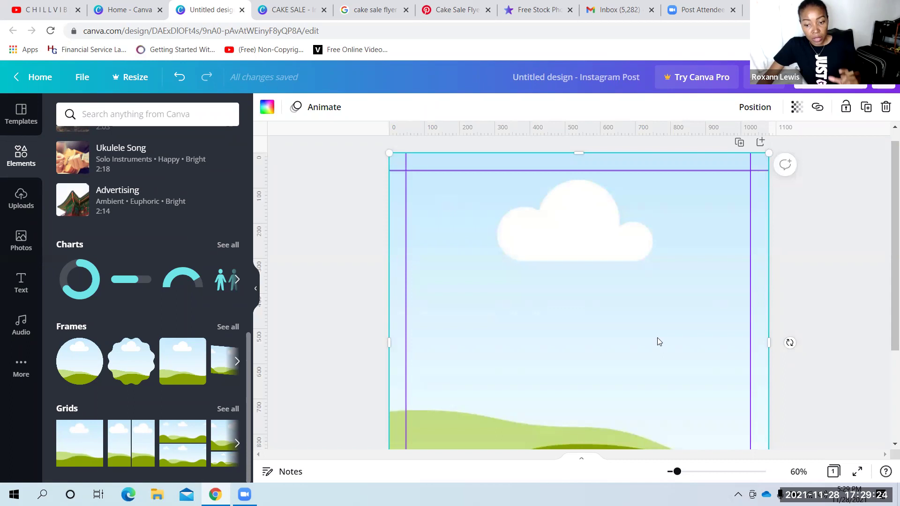
{"action": "left_click_drag", "start_coordinate": [887, 180], "coordinate": [887, 196]}
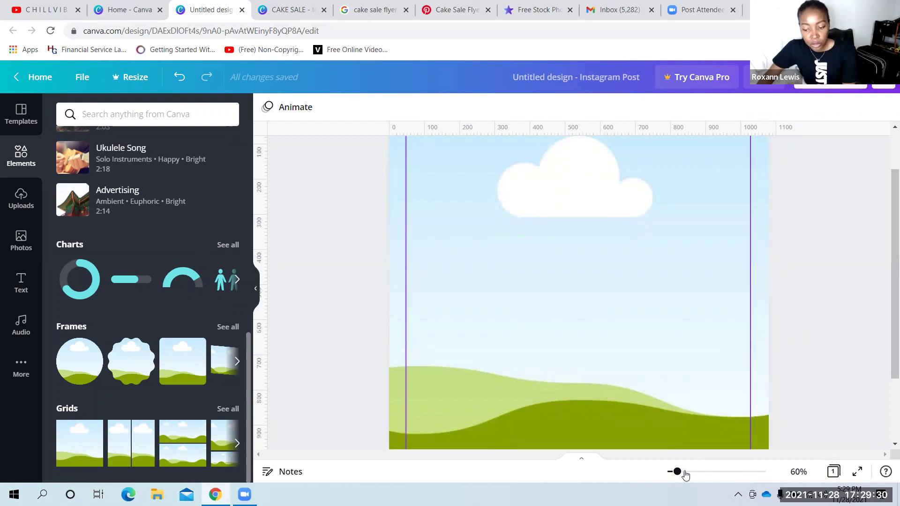
{"action": "left_click_drag", "start_coordinate": [676, 472], "coordinate": [674, 471]}
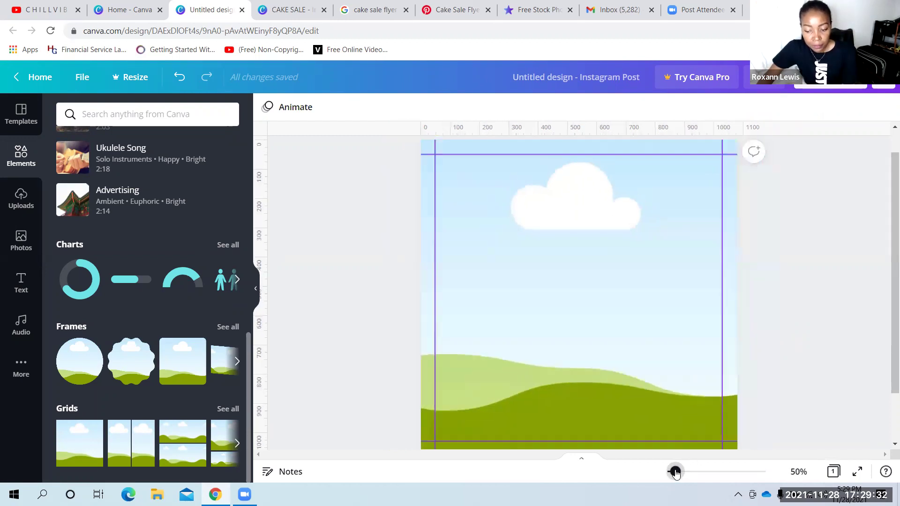
{"action": "mouse_move", "coordinate": [887, 225]}
{"action": "left_mouse_down"}
{"action": "mouse_move", "coordinate": [885, 241]}
{"action": "mouse_move", "coordinate": [888, 218]}
{"action": "left_mouse_up"}
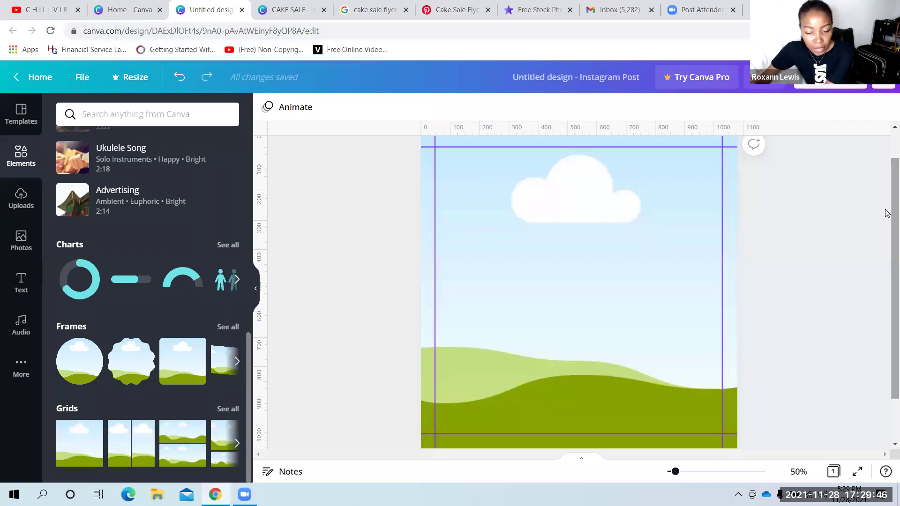
Check the reference flyer in Google Images and the CAKE SALE design, and return to the untitled Instagram Post
{"action": "left_click", "coordinate": [357, 9]}
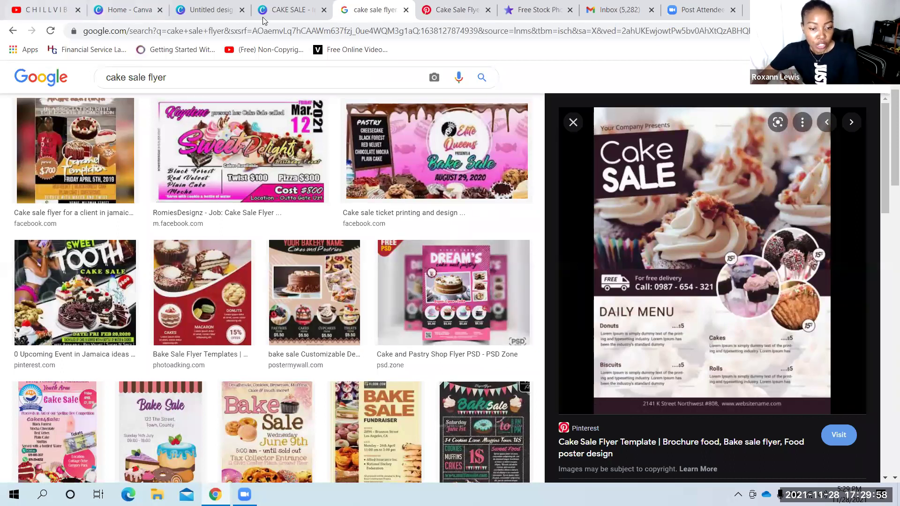
{"action": "left_click", "coordinate": [287, 7]}
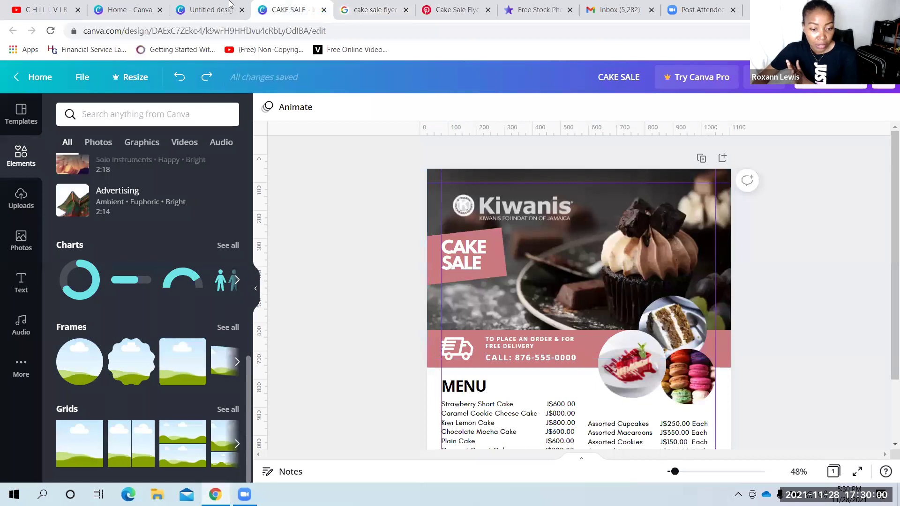
{"action": "left_click", "coordinate": [229, 4]}
{"action": "scroll", "coordinate": [598, 356], "scroll_direction": "down", "scroll_amount": 1}
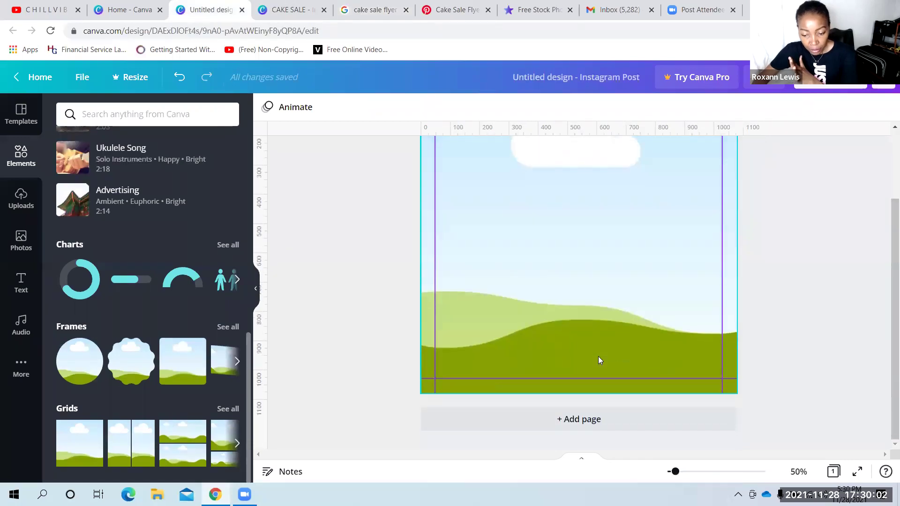
Shorten the grid from its lower edge to about 600 px tall so it covers only the upper part of the page
{"action": "left_click", "coordinate": [581, 278]}
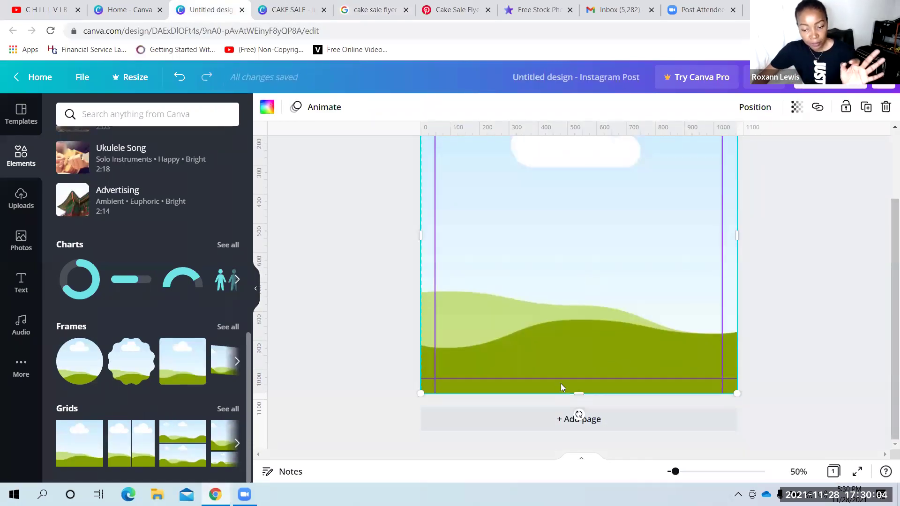
{"action": "left_click_drag", "start_coordinate": [578, 389], "coordinate": [604, 385]}
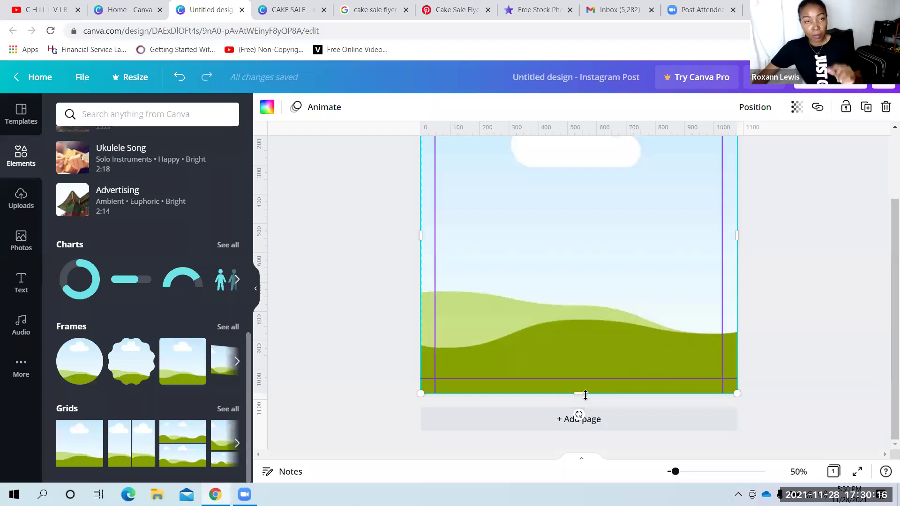
{"action": "left_click_drag", "start_coordinate": [581, 392], "coordinate": [623, 223]}
{"action": "scroll", "coordinate": [732, 245], "scroll_direction": "up", "scroll_amount": 2}
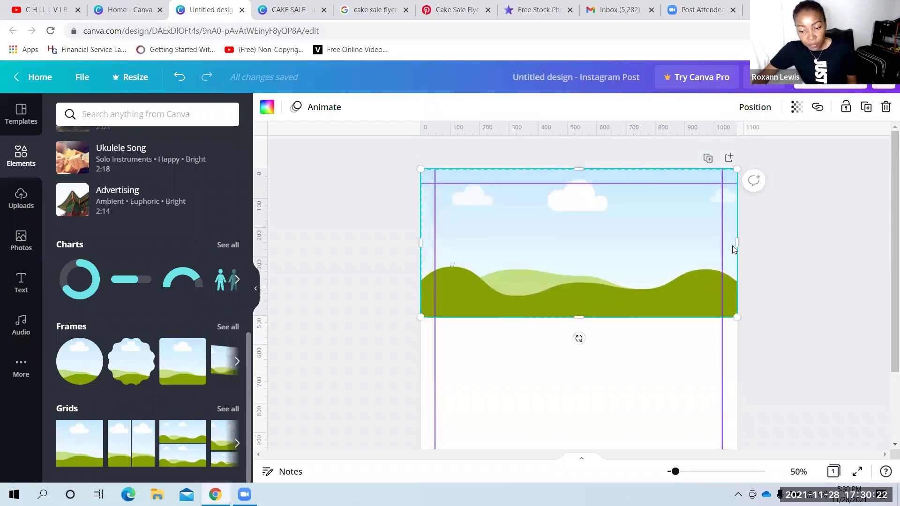
{"action": "scroll", "coordinate": [732, 246], "scroll_direction": "down", "scroll_amount": 1}
{"action": "left_click_drag", "start_coordinate": [581, 270], "coordinate": [582, 289]}
{"action": "left_click", "coordinate": [824, 270]}
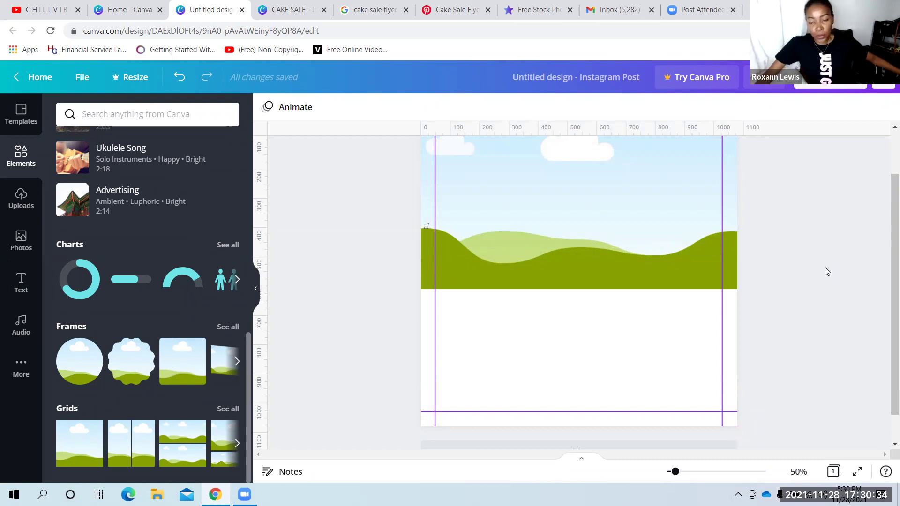
Try tilting the grid counter-clockwise, rotate it back to 0° and deselect it
{"action": "mouse_move", "coordinate": [887, 267]}
{"action": "left_mouse_down"}
{"action": "mouse_move", "coordinate": [887, 241]}
{"action": "mouse_move", "coordinate": [887, 249]}
{"action": "left_mouse_up"}
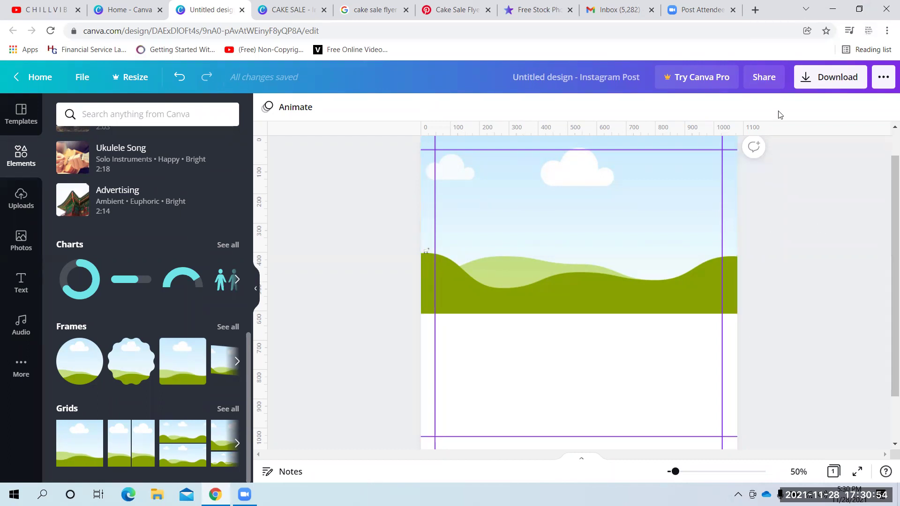
{"action": "left_click", "coordinate": [583, 257]}
{"action": "left_click_drag", "start_coordinate": [576, 336], "coordinate": [618, 343]}
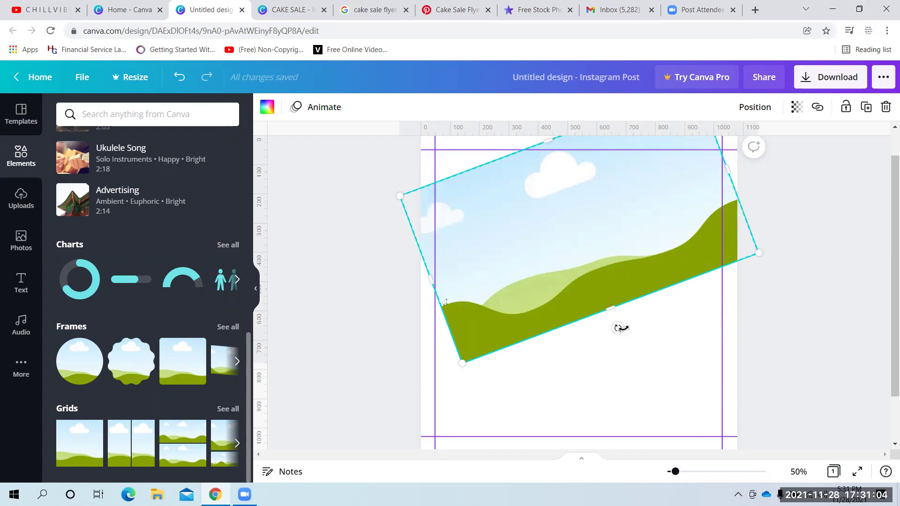
{"action": "left_click_drag", "start_coordinate": [619, 331], "coordinate": [584, 341]}
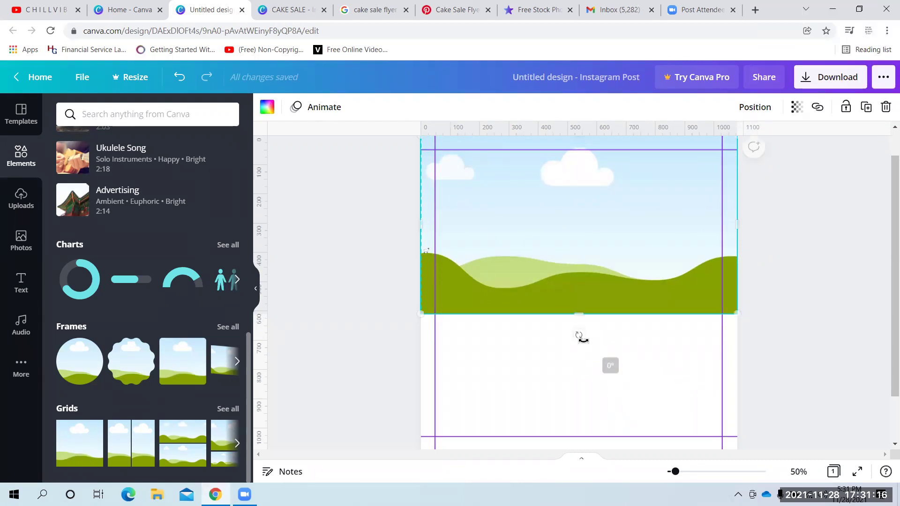
{"action": "left_click", "coordinate": [787, 320]}
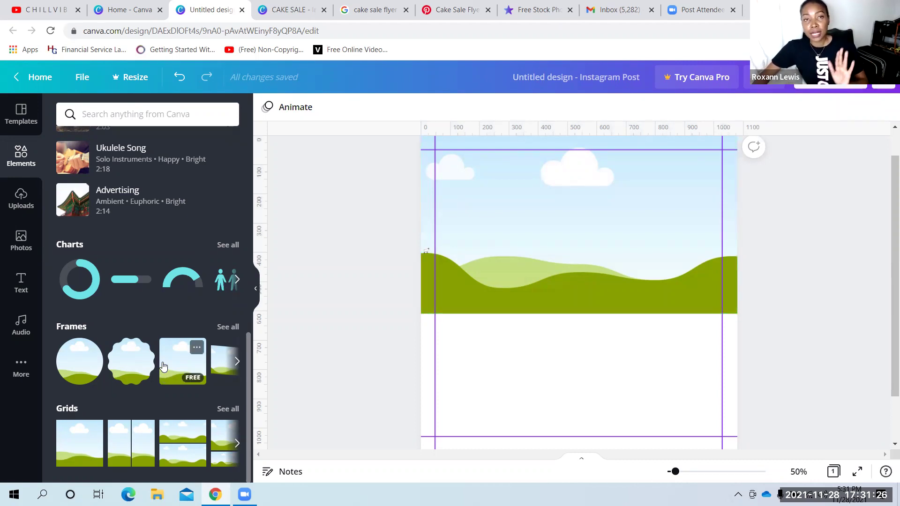
Add a square shape from Lines & Shapes and reduce its height to make a rectangle about 594 by 194
{"action": "scroll", "coordinate": [163, 365], "scroll_direction": "up", "scroll_amount": 10}
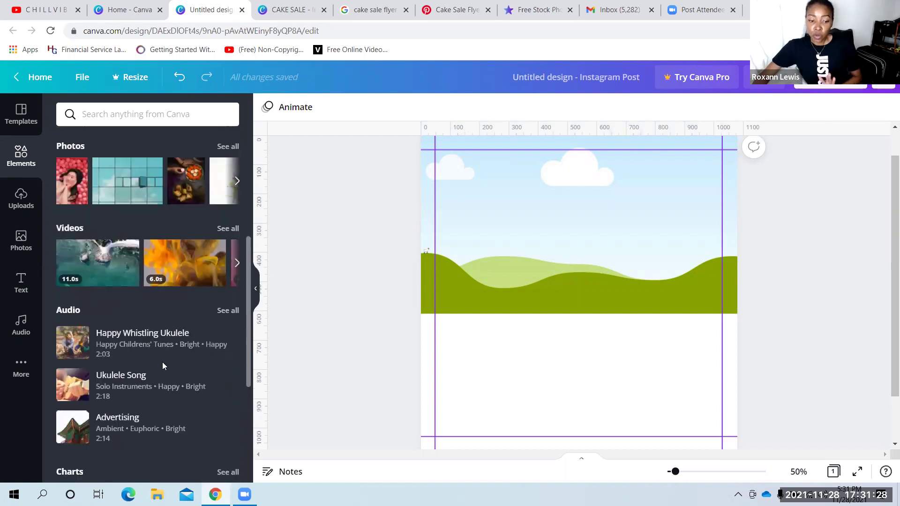
{"action": "scroll", "coordinate": [164, 365], "scroll_direction": "up", "scroll_amount": 1}
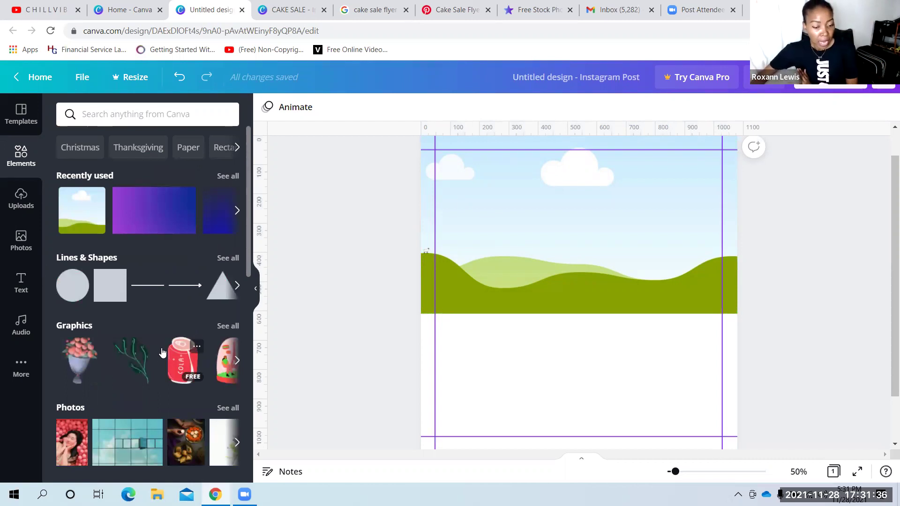
{"action": "left_click", "coordinate": [107, 283]}
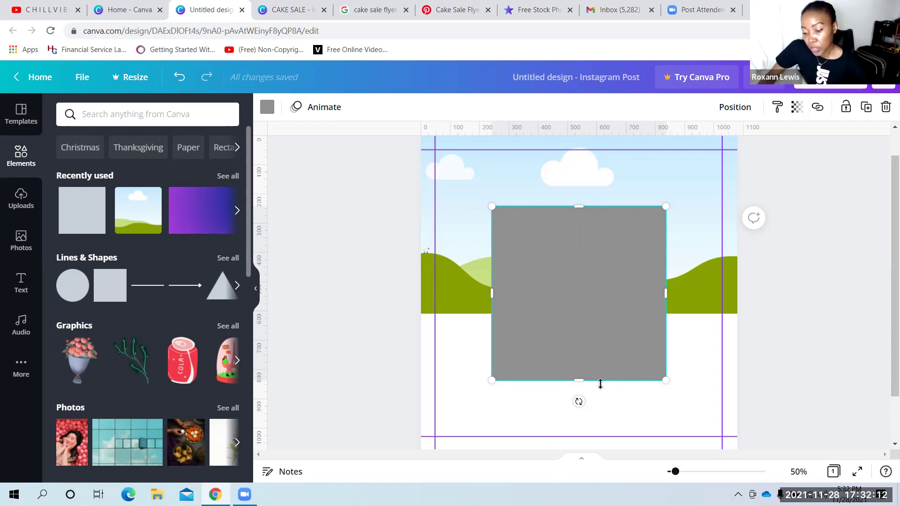
{"action": "left_click_drag", "start_coordinate": [585, 357], "coordinate": [620, 241]}
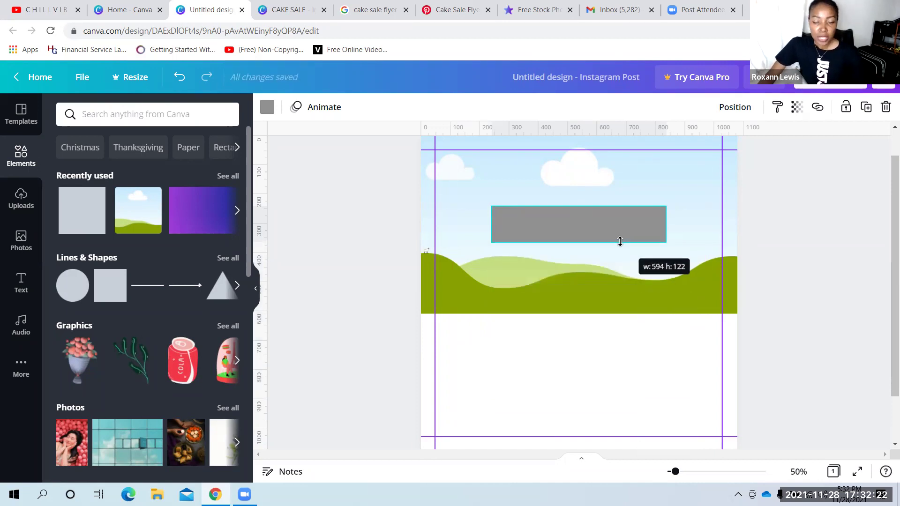
{"action": "left_click_drag", "start_coordinate": [620, 241], "coordinate": [619, 263]}
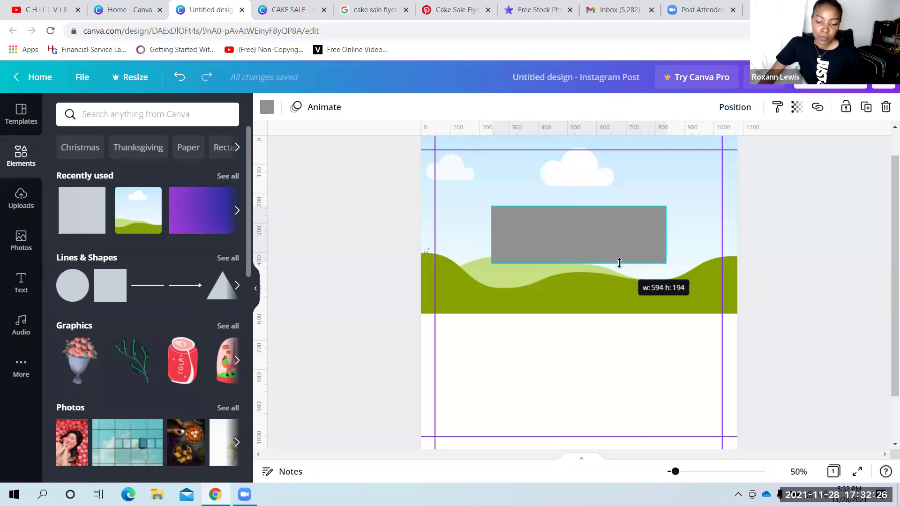
{"action": "mouse_move", "coordinate": [619, 263]}
{"action": "left_mouse_down"}
{"action": "mouse_move", "coordinate": [623, 397]}
{"action": "mouse_move", "coordinate": [624, 256]}
{"action": "left_mouse_up"}
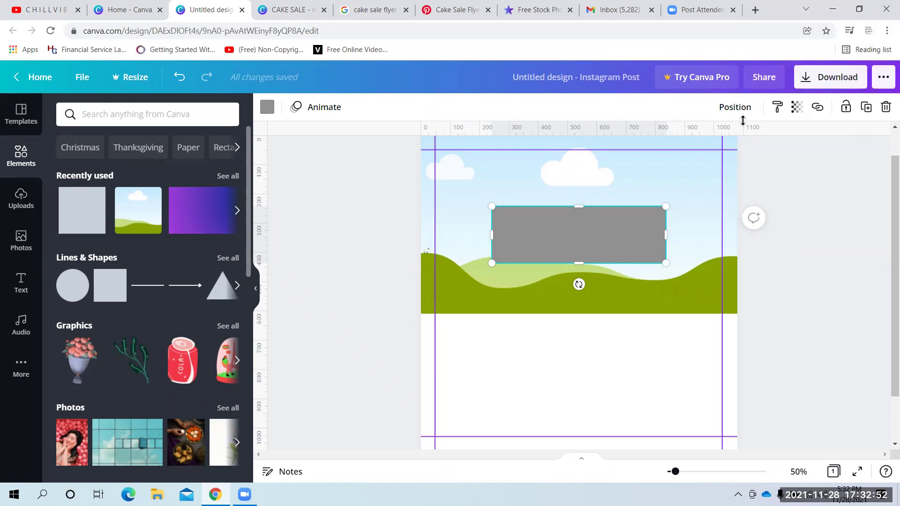
Move the grey rectangle to the page's left edge so it partly overhangs the page above the green hills
{"action": "left_click_drag", "start_coordinate": [586, 223], "coordinate": [609, 222]}
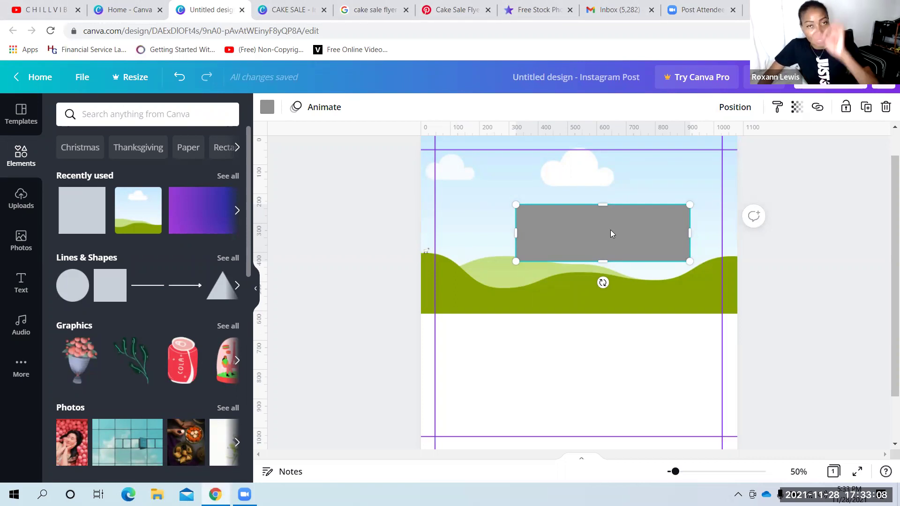
{"action": "left_click_drag", "start_coordinate": [611, 229], "coordinate": [473, 217]}
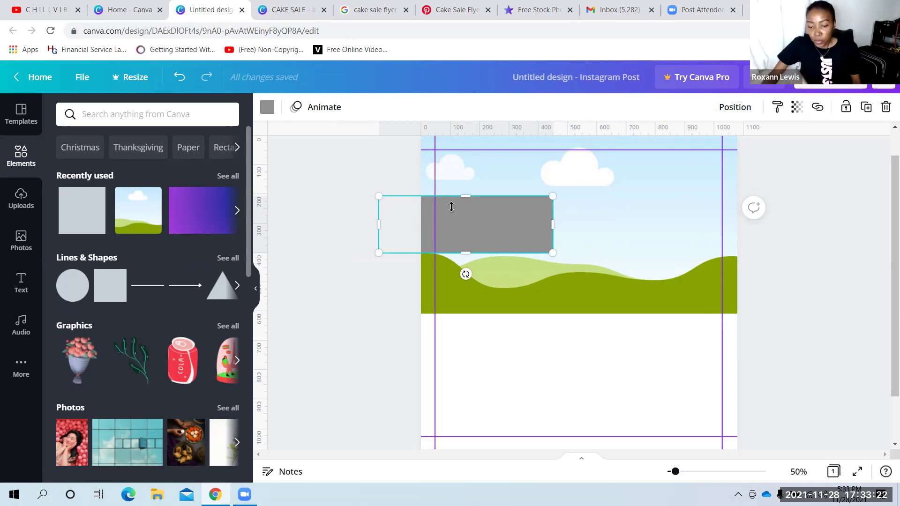
{"action": "mouse_move", "coordinate": [458, 231]}
{"action": "left_mouse_down"}
{"action": "mouse_move", "coordinate": [586, 231]}
{"action": "mouse_move", "coordinate": [460, 223]}
{"action": "mouse_move", "coordinate": [474, 225]}
{"action": "left_mouse_up"}
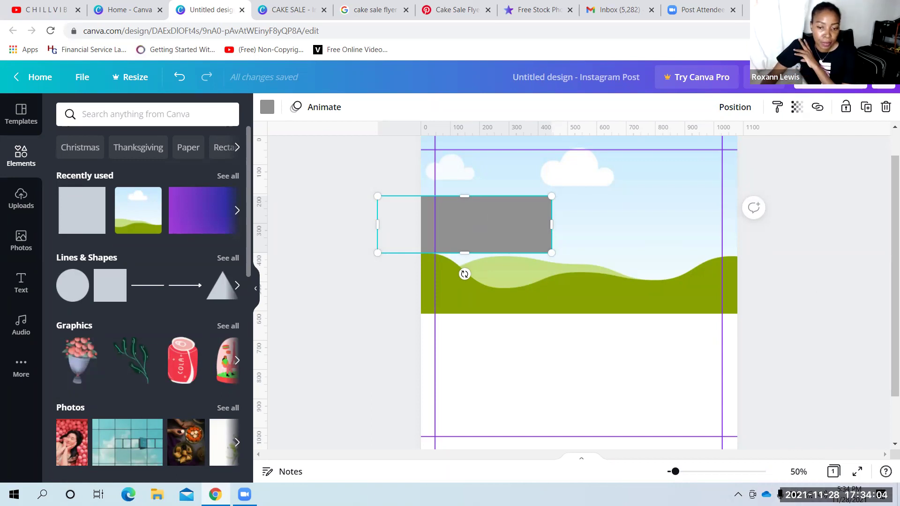
Close the Pinterest flyer page and review the Google reference flyer and the label placement in the CAKE SALE design
{"action": "left_click", "coordinate": [476, 12]}
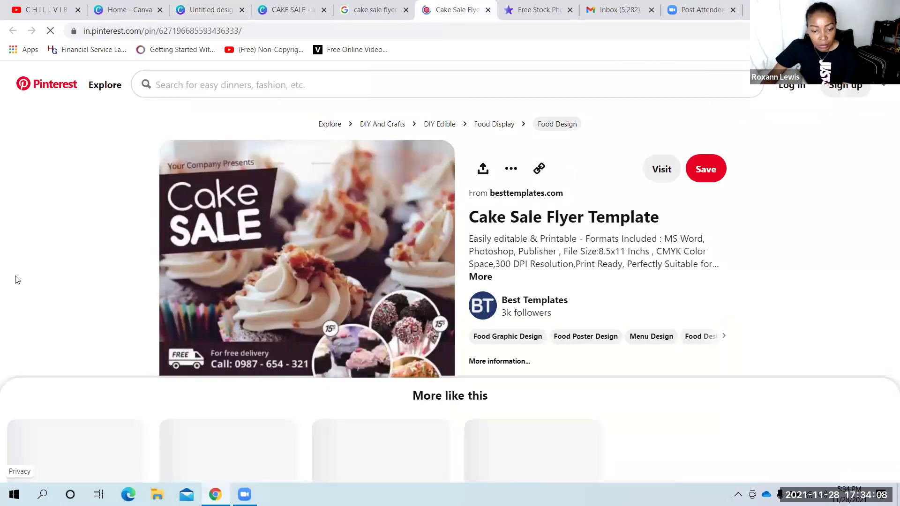
{"action": "left_click", "coordinate": [370, 10]}
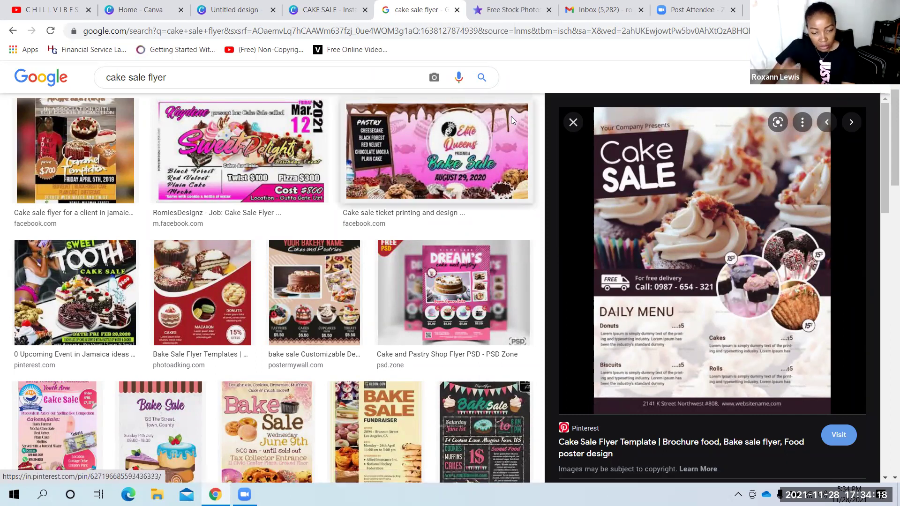
{"action": "left_click", "coordinate": [295, 7]}
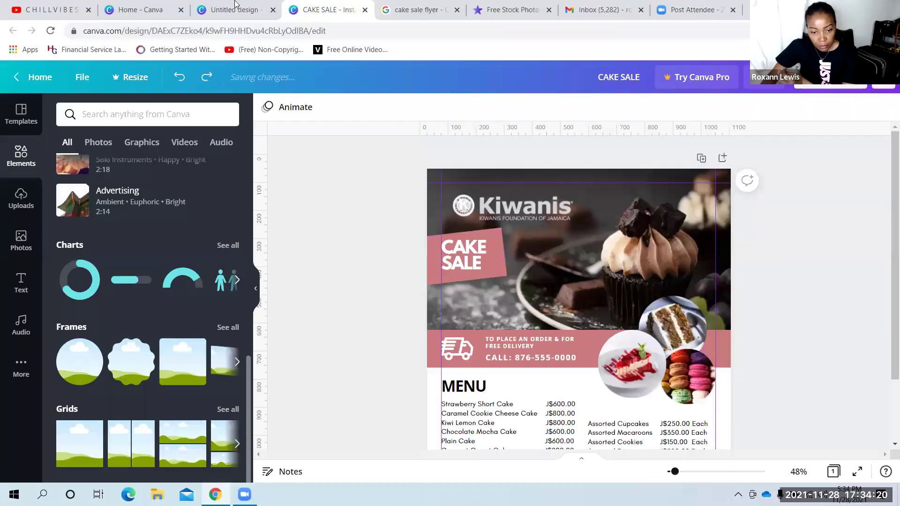
{"action": "left_click", "coordinate": [237, 6]}
{"action": "left_click", "coordinate": [301, 9]}
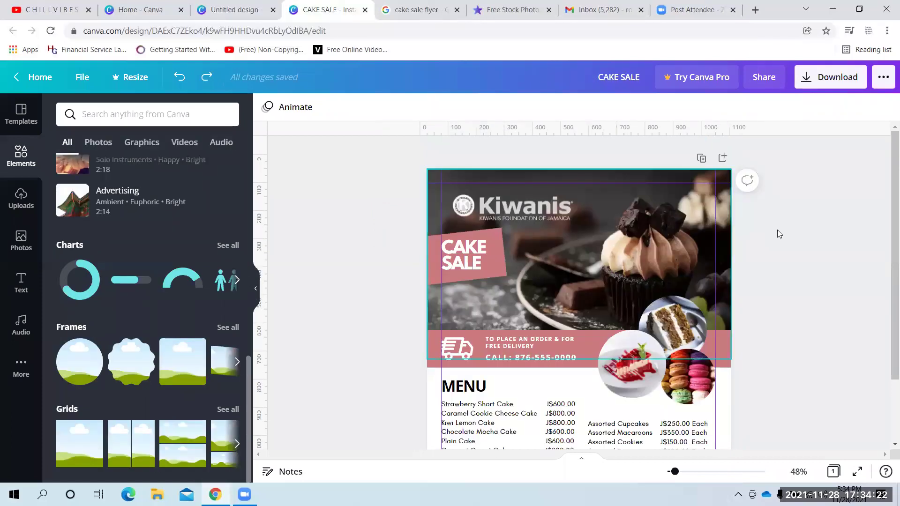
Review the CAKE SALE design and the Google reference flyer, and return to the untitled Instagram Post design
{"action": "scroll", "coordinate": [781, 228], "scroll_direction": "down", "scroll_amount": 2}
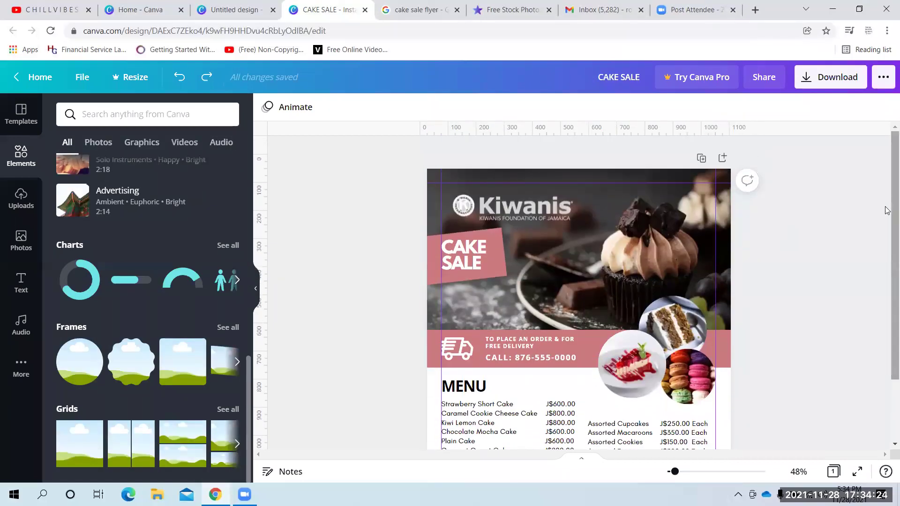
{"action": "scroll", "coordinate": [887, 220], "scroll_direction": "down", "scroll_amount": 1}
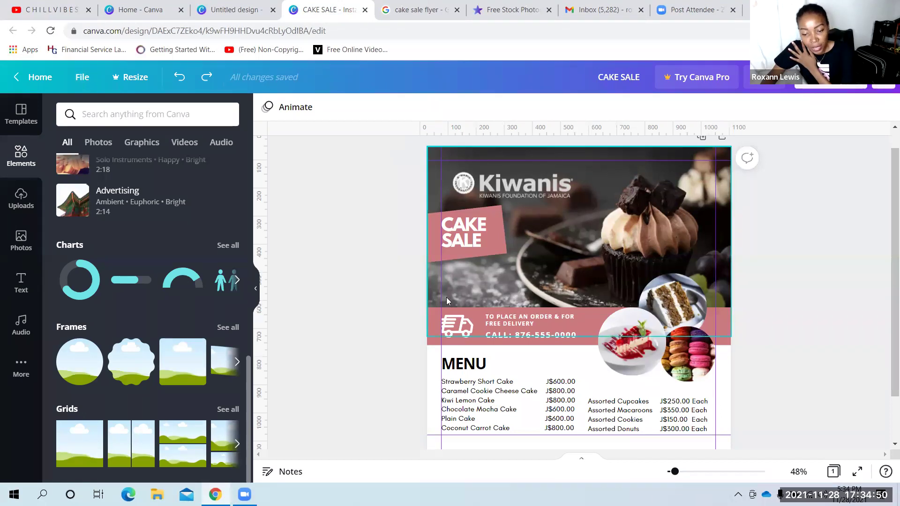
{"action": "left_click", "coordinate": [444, 261]}
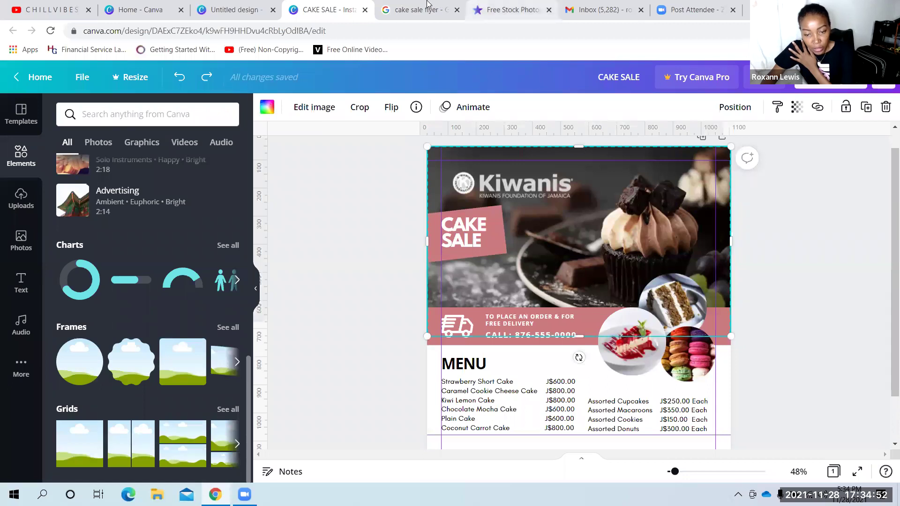
{"action": "left_click", "coordinate": [440, 11]}
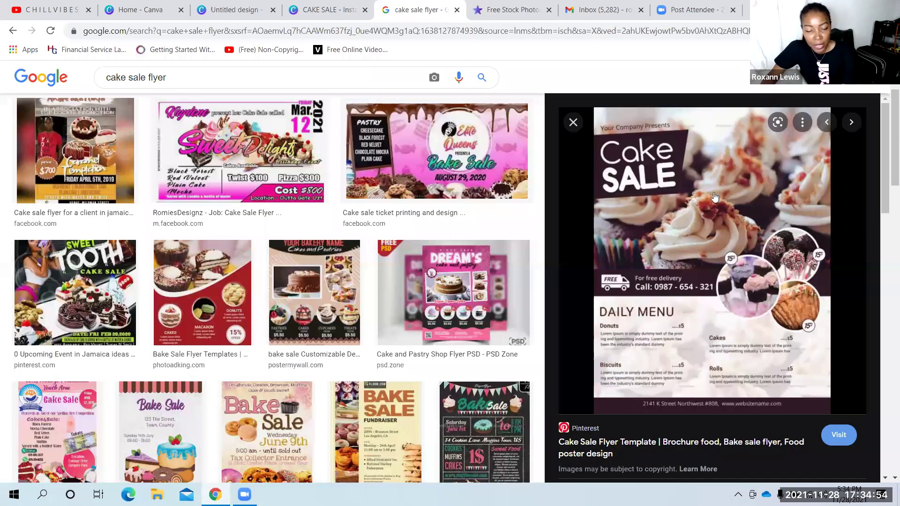
{"action": "left_click", "coordinate": [300, 8]}
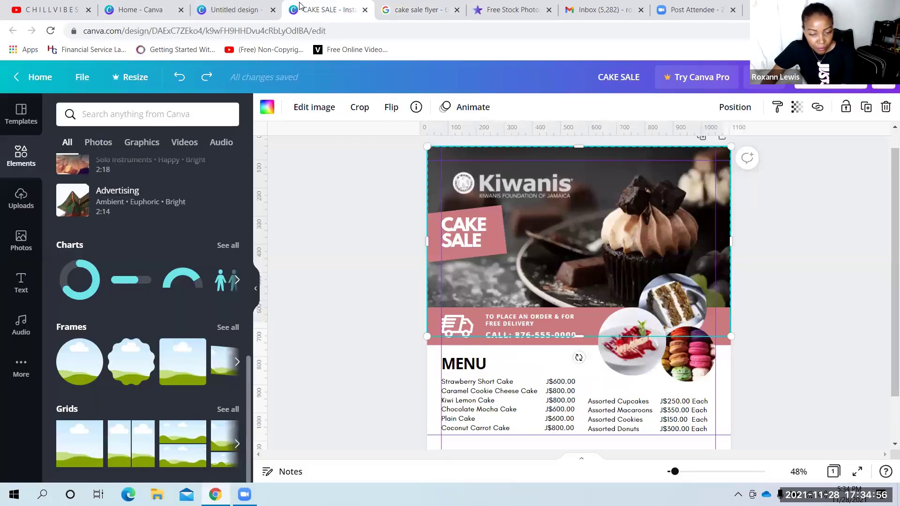
{"action": "left_click", "coordinate": [227, 9]}
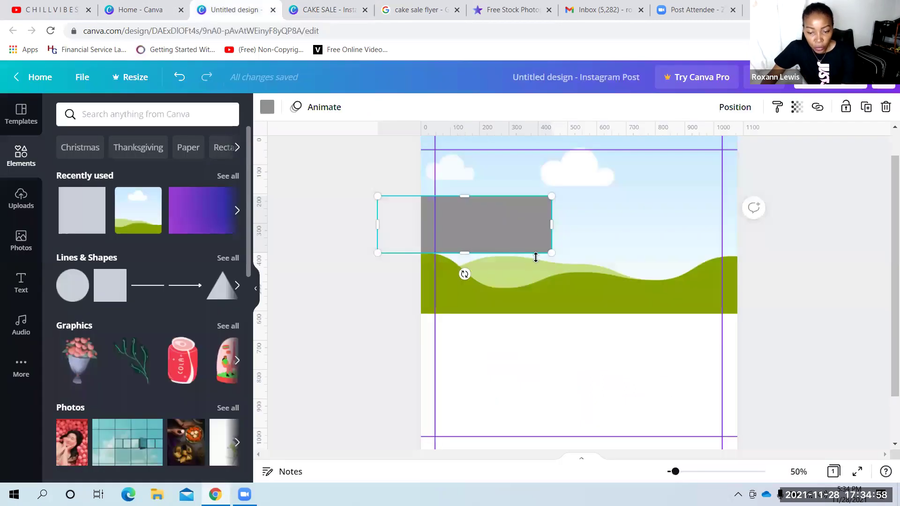
Shift the grey rectangle slightly further over the page's left edge
{"action": "left_click", "coordinate": [562, 353]}
{"action": "left_click", "coordinate": [479, 224]}
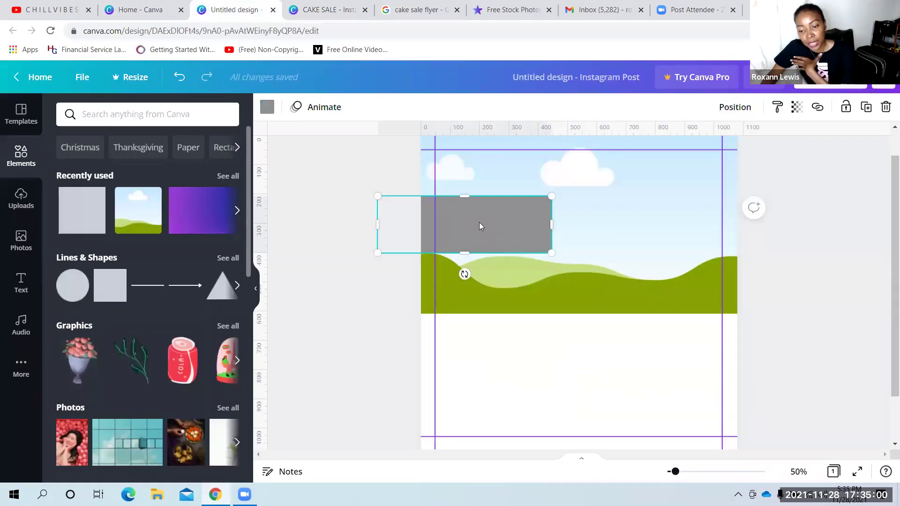
{"action": "mouse_move", "coordinate": [479, 226]}
{"action": "left_mouse_down"}
{"action": "mouse_move", "coordinate": [594, 225]}
{"action": "mouse_move", "coordinate": [472, 224]}
{"action": "left_mouse_up"}
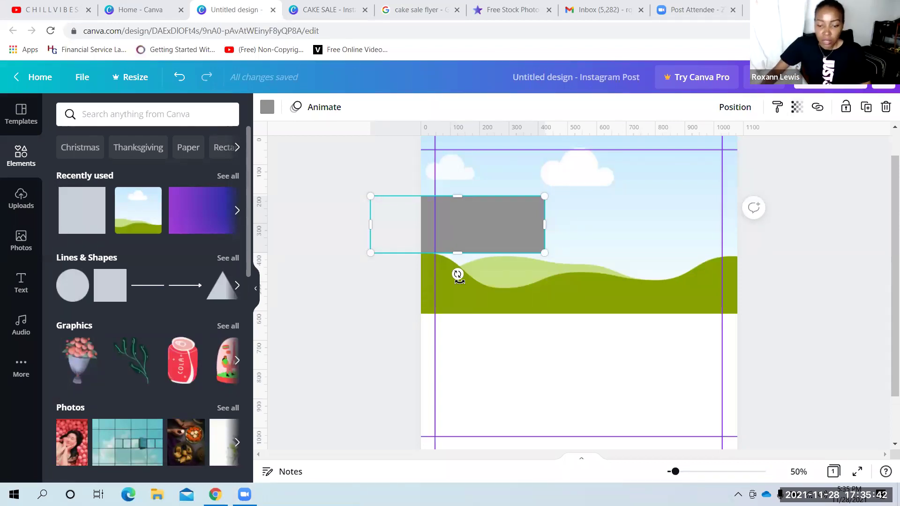
Rotate the grey rectangle counter-clockwise to about -11° so its right end tilts upward
{"action": "left_click_drag", "start_coordinate": [457, 274], "coordinate": [462, 286]}
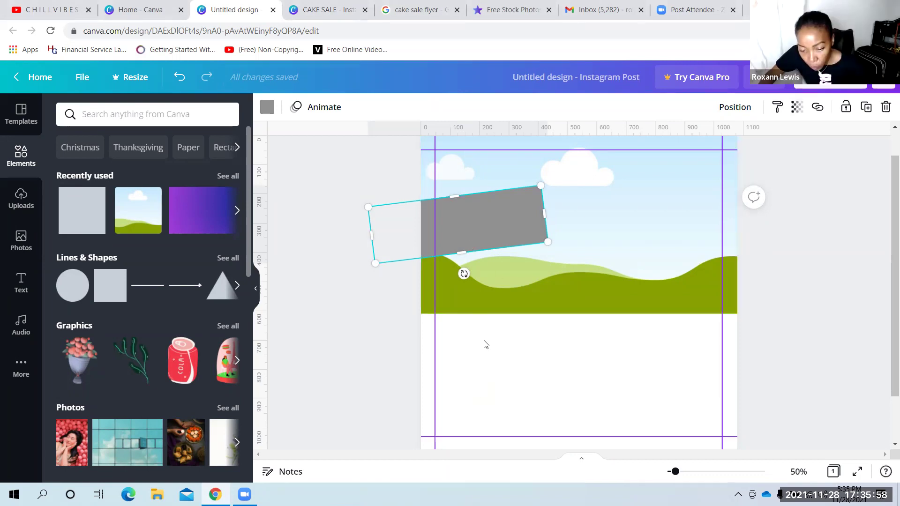
{"action": "left_click", "coordinate": [487, 374]}
{"action": "left_click", "coordinate": [485, 223]}
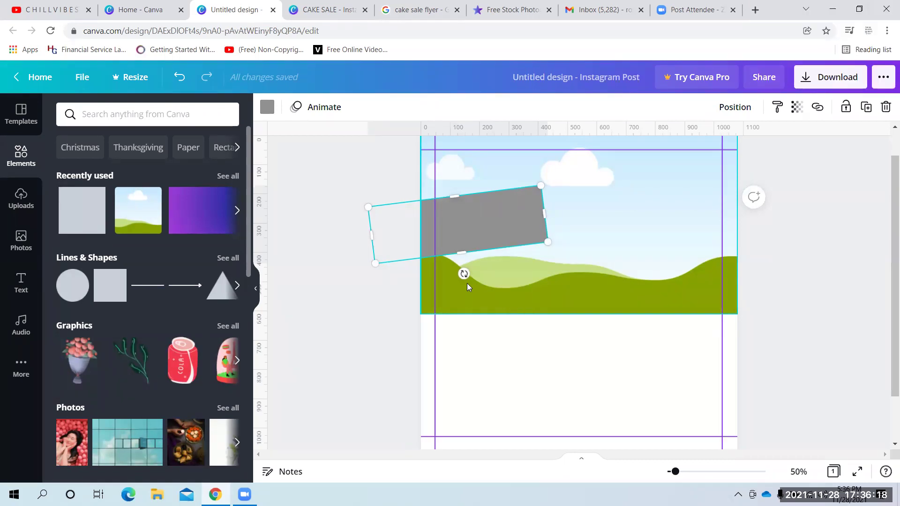
{"action": "mouse_move", "coordinate": [464, 274]}
{"action": "left_mouse_down"}
{"action": "mouse_move", "coordinate": [473, 277]}
{"action": "mouse_move", "coordinate": [442, 277]}
{"action": "mouse_move", "coordinate": [490, 294]}
{"action": "mouse_move", "coordinate": [502, 277]}
{"action": "mouse_move", "coordinate": [474, 287]}
{"action": "mouse_move", "coordinate": [446, 273]}
{"action": "mouse_move", "coordinate": [482, 273]}
{"action": "mouse_move", "coordinate": [458, 281]}
{"action": "mouse_move", "coordinate": [469, 283]}
{"action": "left_mouse_up"}
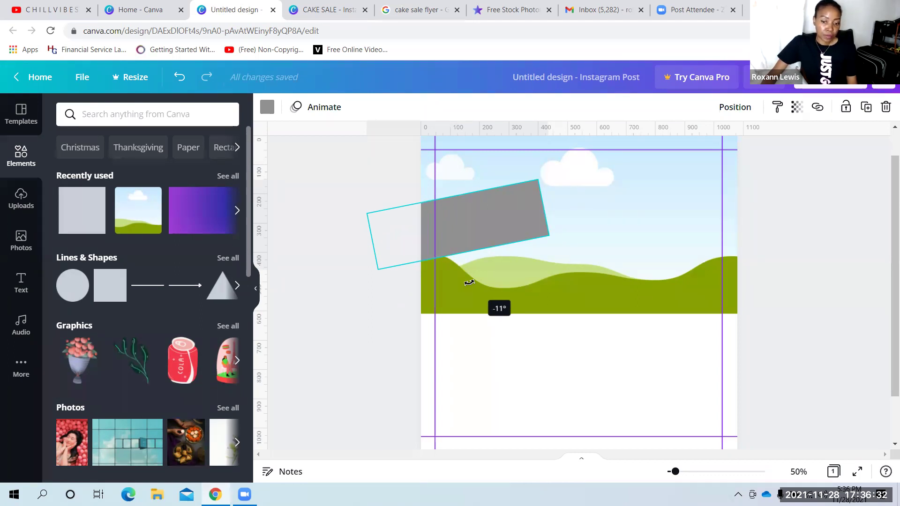
{"action": "left_click_drag", "start_coordinate": [470, 283], "coordinate": [470, 283]}
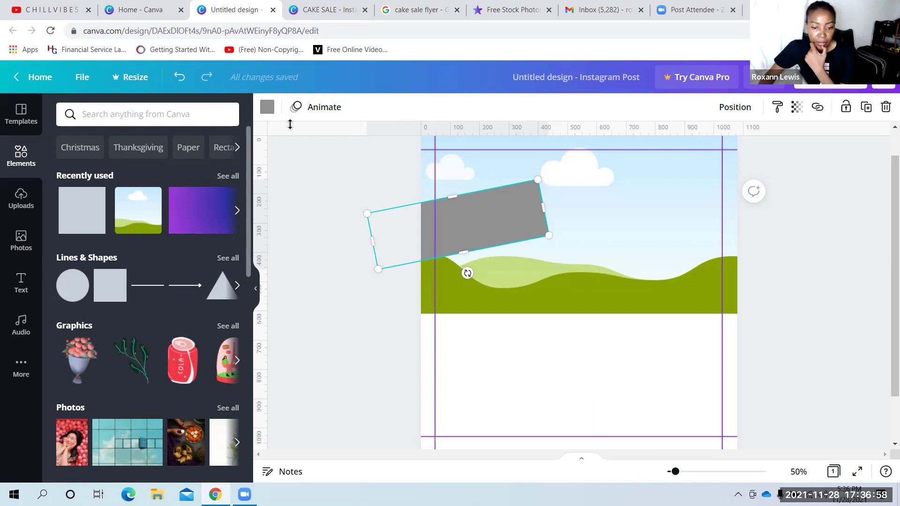
Try several default blue swatches and the dark green swatch as the tilted rectangle's fill
{"action": "left_click", "coordinate": [268, 107]}
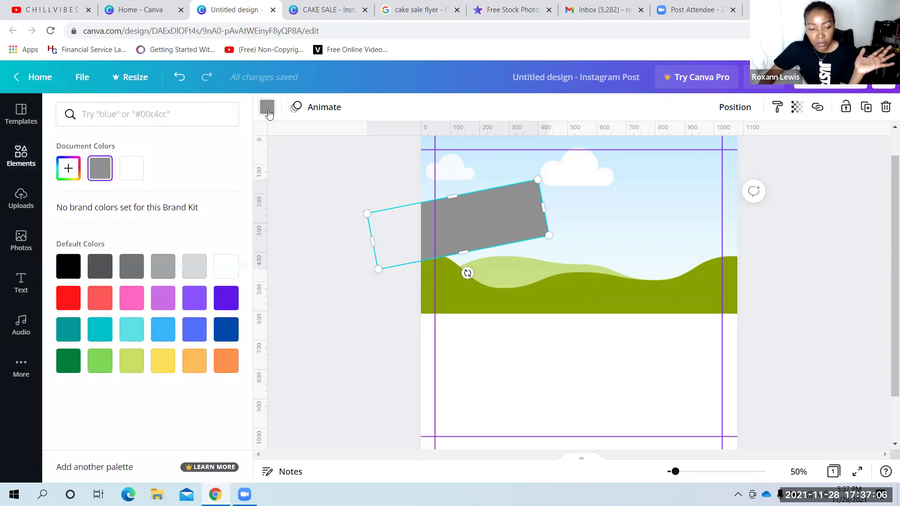
{"action": "left_click", "coordinate": [133, 334]}
{"action": "left_click", "coordinate": [162, 329]}
{"action": "left_click", "coordinate": [206, 326]}
{"action": "left_click", "coordinate": [225, 328]}
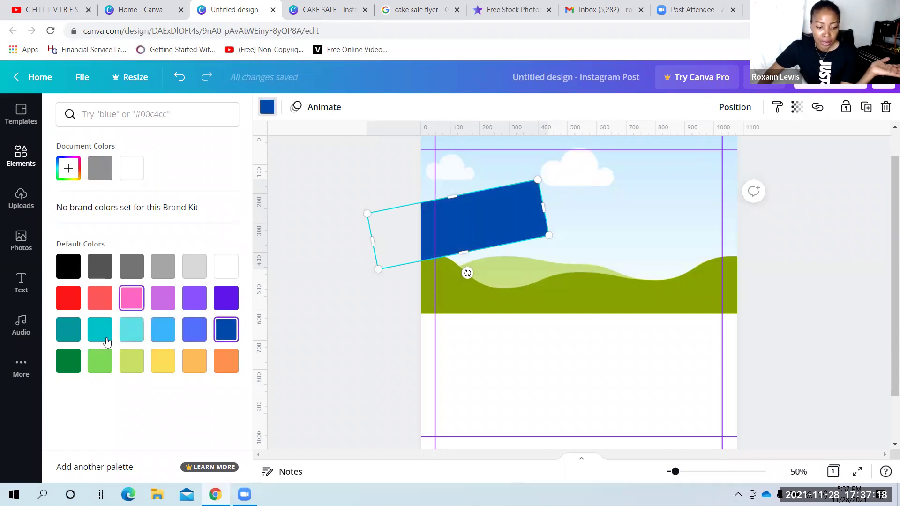
{"action": "left_click", "coordinate": [74, 361]}
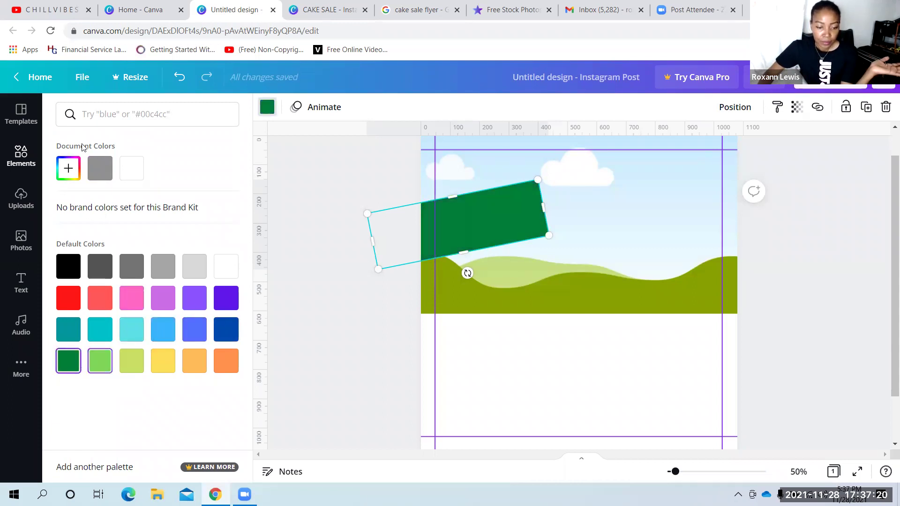
Recolour the tilted rectangle with the custom navy blue #002080 by shifting the hue
{"action": "left_click", "coordinate": [68, 168]}
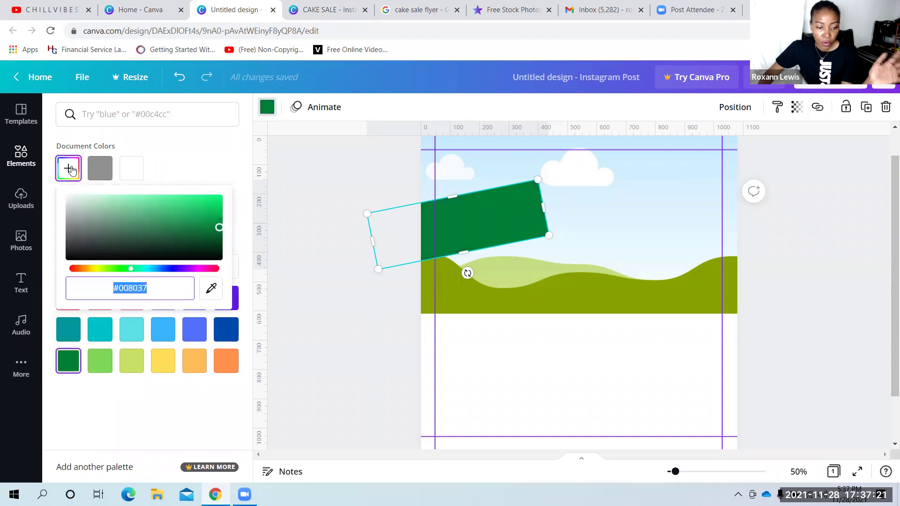
{"action": "left_click", "coordinate": [158, 269]}
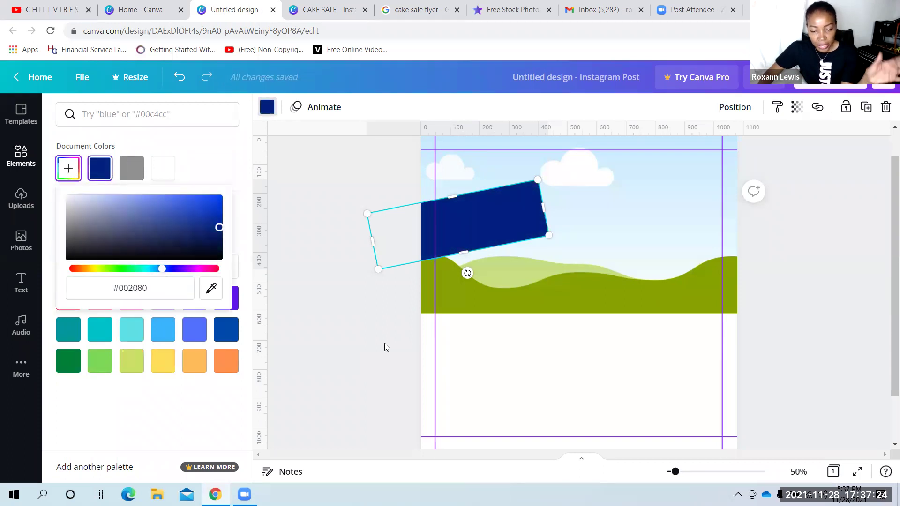
{"action": "key", "text": "Escape"}
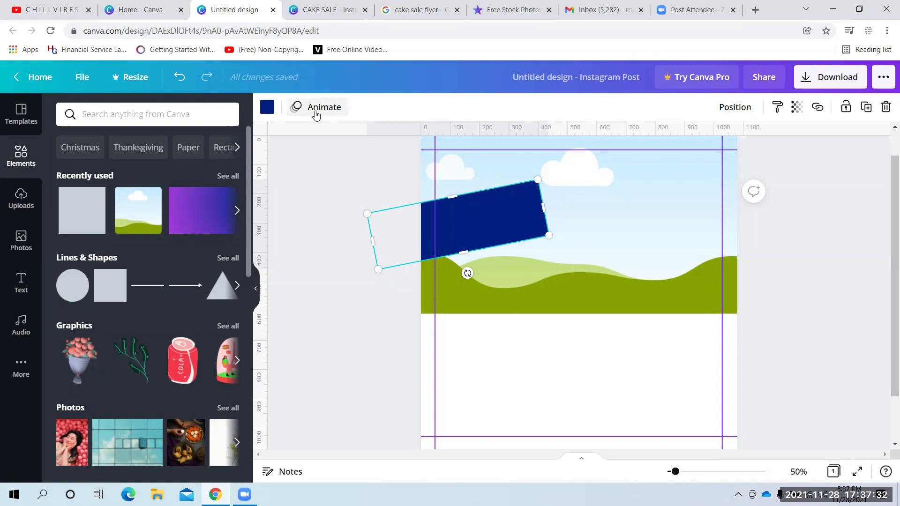
Adjust the custom hue of the tilted rectangle's fill to a slightly more violet navy blue and deselect it
{"action": "left_click", "coordinate": [268, 109]}
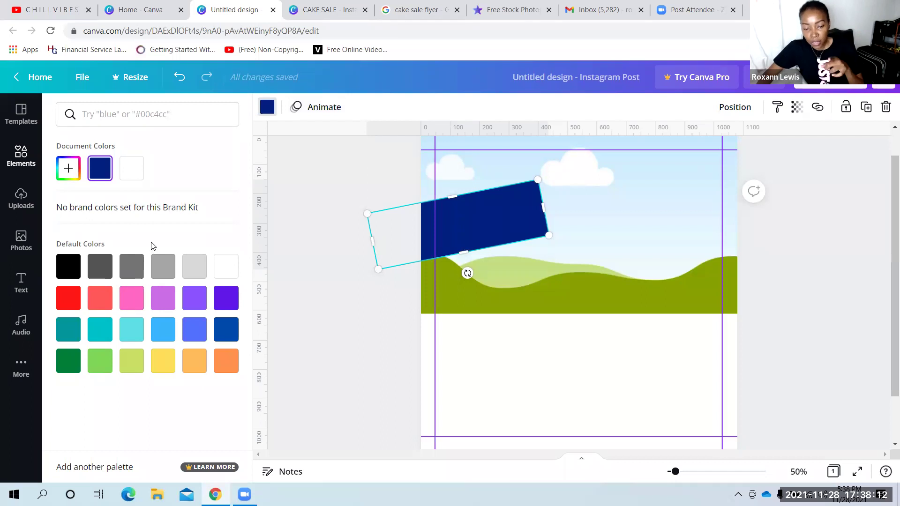
{"action": "left_click", "coordinate": [266, 108]}
{"action": "left_click", "coordinate": [266, 107]}
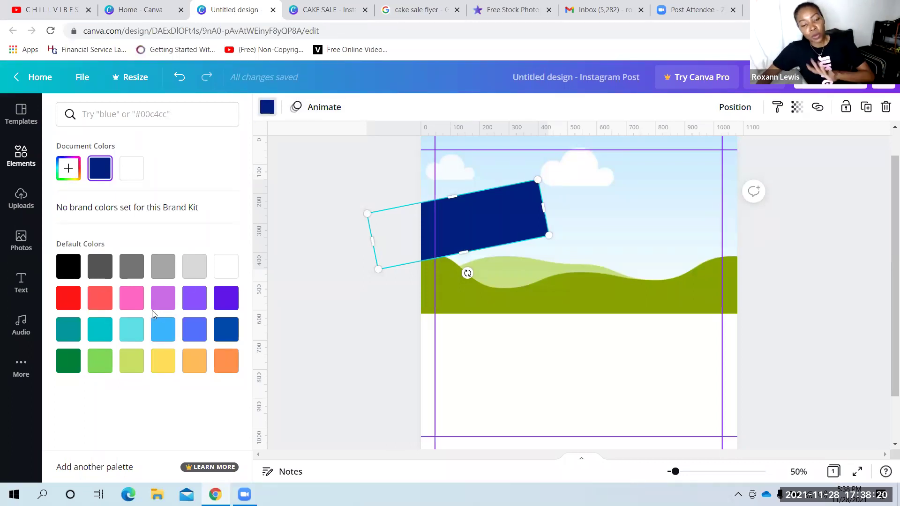
{"action": "left_click", "coordinate": [69, 174]}
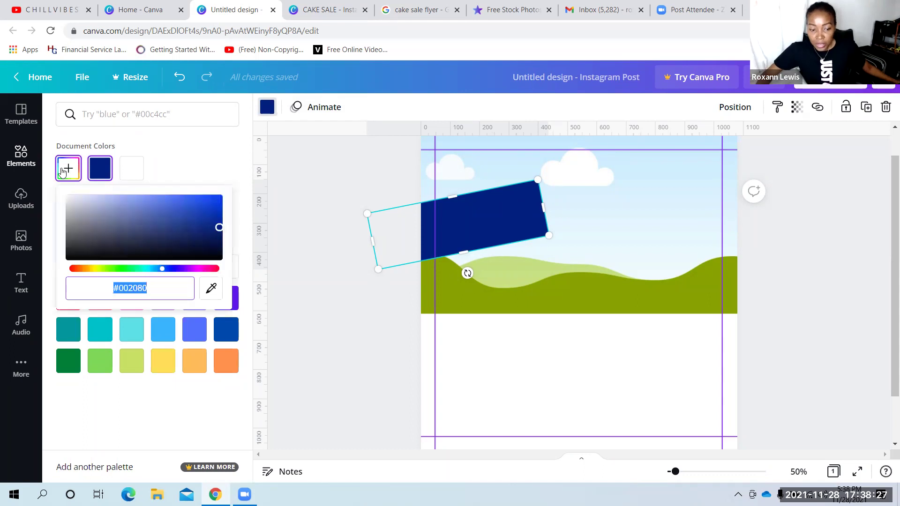
{"action": "left_click", "coordinate": [107, 268]}
{"action": "left_click_drag", "start_coordinate": [124, 272], "coordinate": [74, 270]}
{"action": "mouse_move", "coordinate": [179, 269]}
{"action": "left_mouse_down"}
{"action": "mouse_move", "coordinate": [120, 271]}
{"action": "mouse_move", "coordinate": [166, 280]}
{"action": "left_mouse_up"}
{"action": "left_click", "coordinate": [293, 293]}
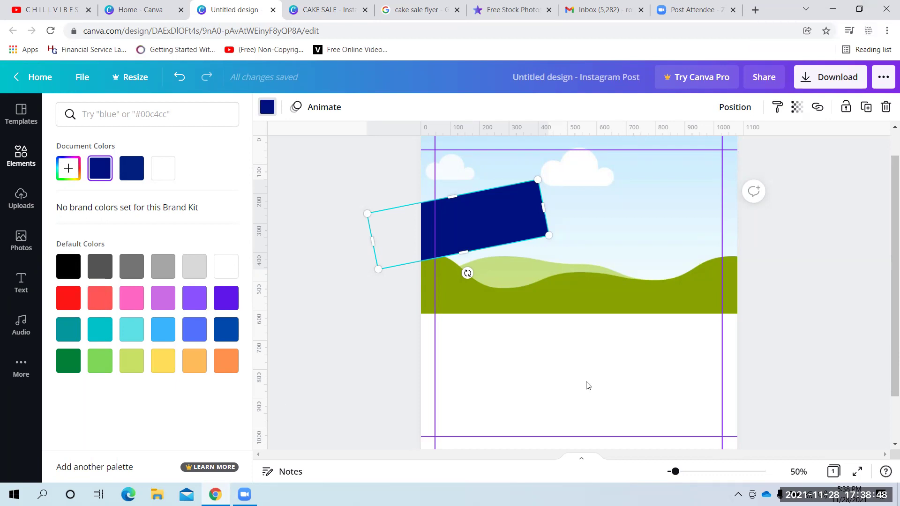
{"action": "key", "text": "Escape"}
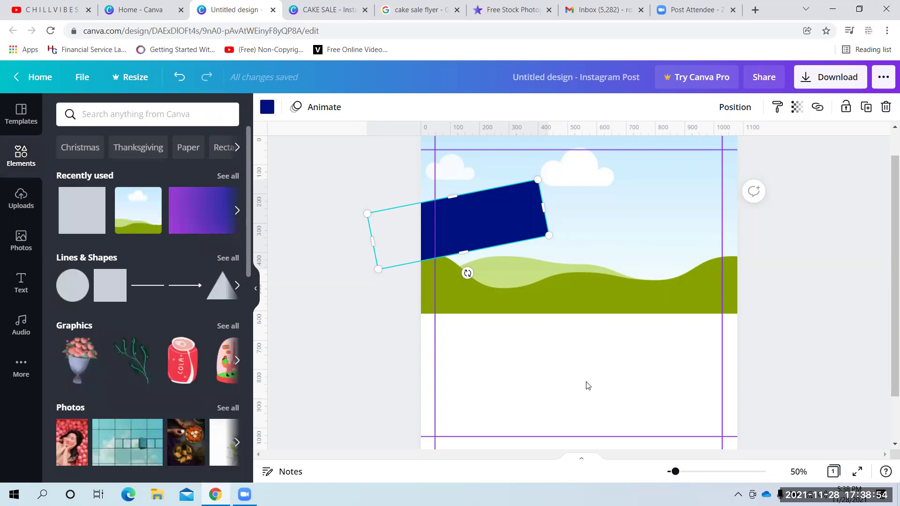
{"action": "left_click", "coordinate": [543, 379]}
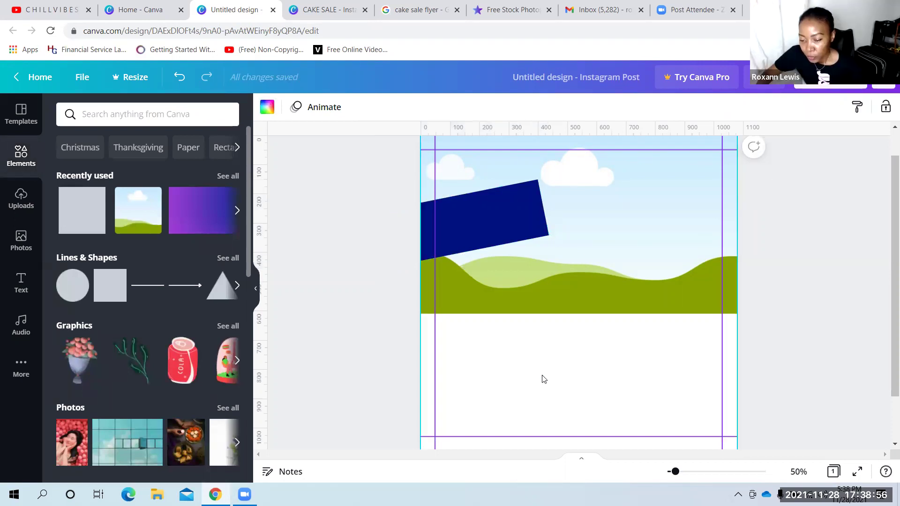
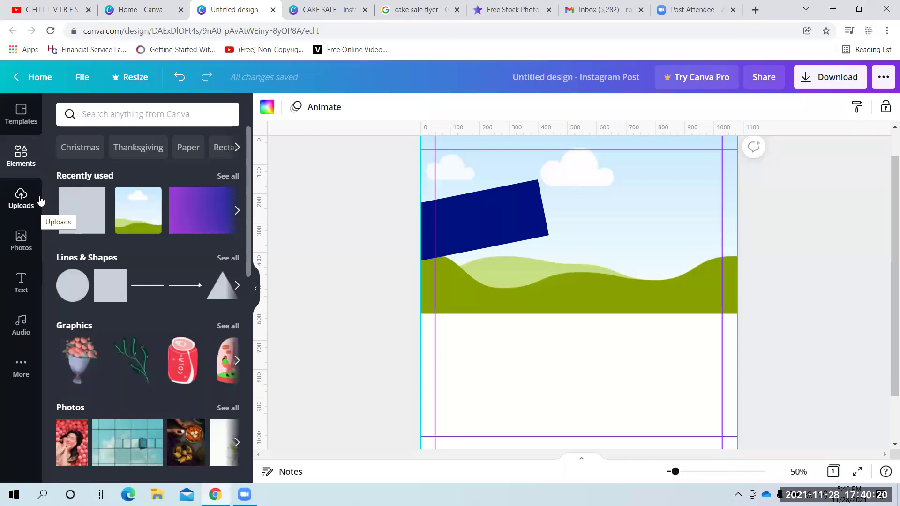
{"action": "left_click", "coordinate": [180, 80]}
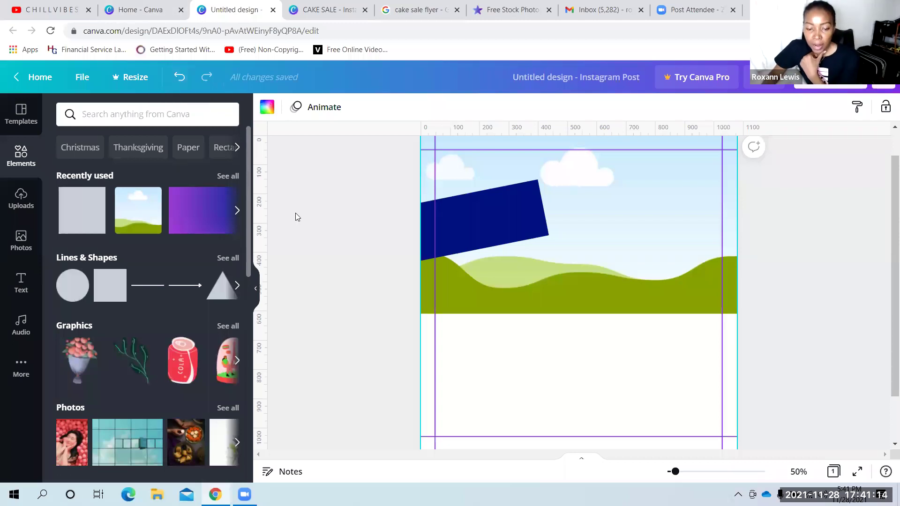
{"action": "left_click", "coordinate": [265, 108]}
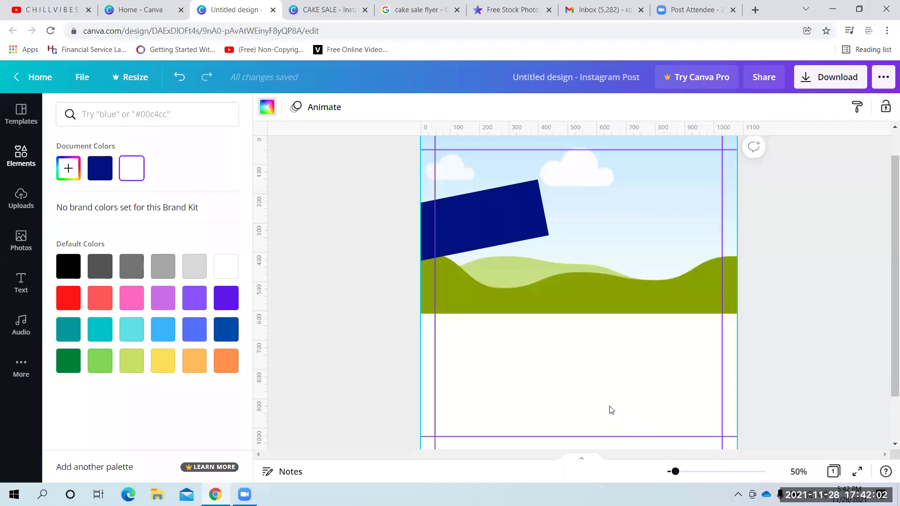
{"action": "left_click", "coordinate": [464, 225]}
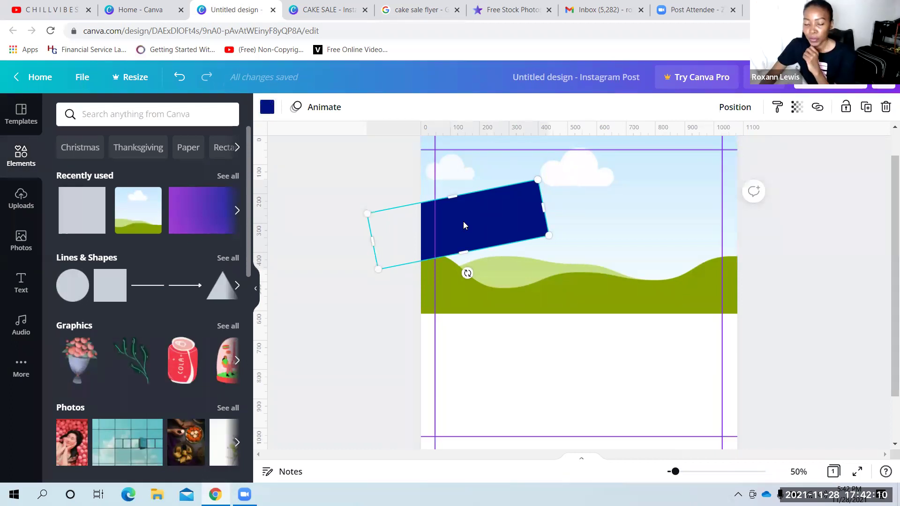
{"action": "left_click", "coordinate": [514, 378]}
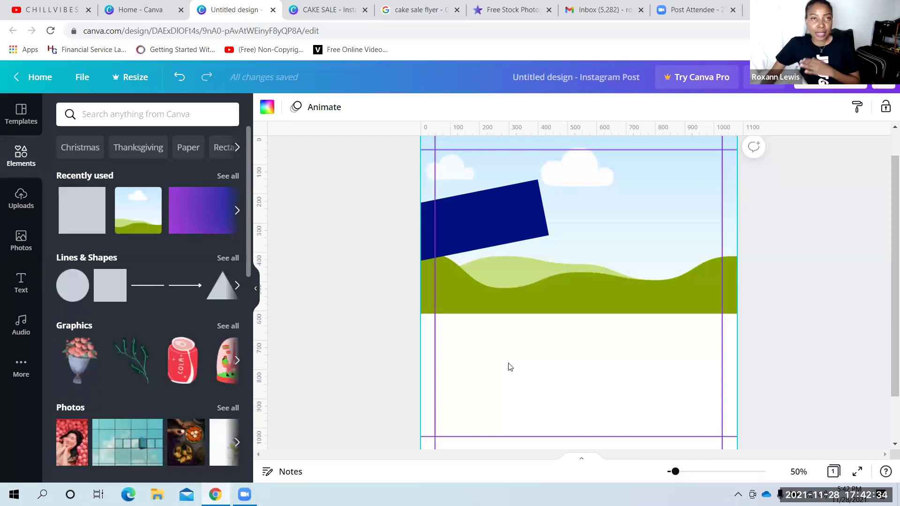
Add the "cold, smooth & tasty." font combination to the page and select its heading text
{"action": "left_click", "coordinate": [19, 282]}
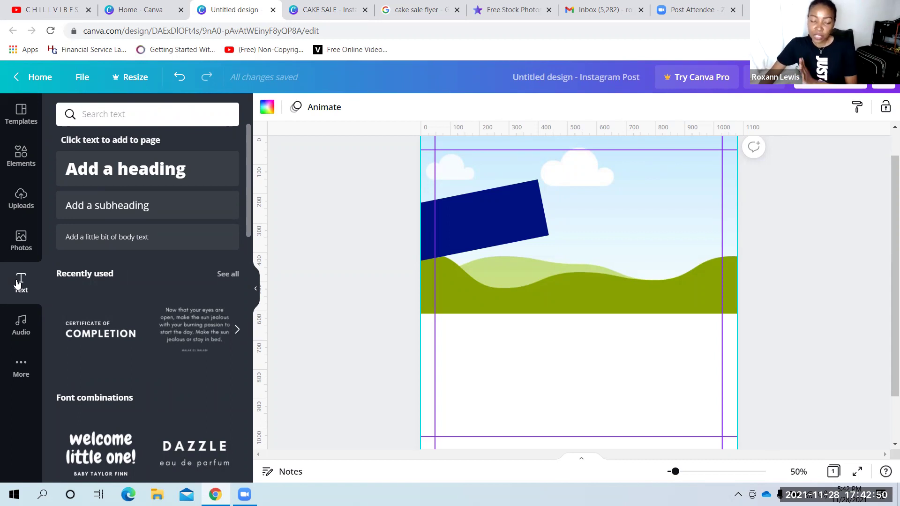
{"action": "scroll", "coordinate": [144, 288], "scroll_direction": "down", "scroll_amount": 4}
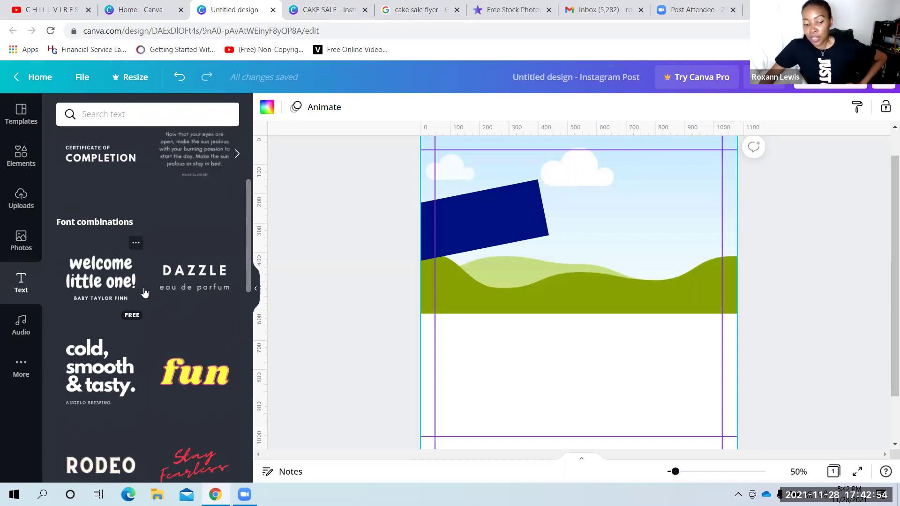
{"action": "scroll", "coordinate": [168, 278], "scroll_direction": "down", "scroll_amount": 1}
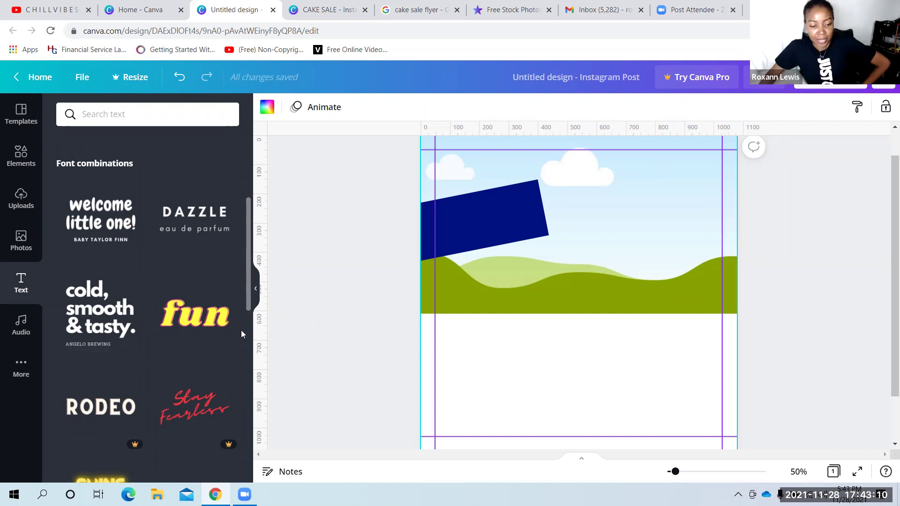
{"action": "mouse_move", "coordinate": [196, 332]}
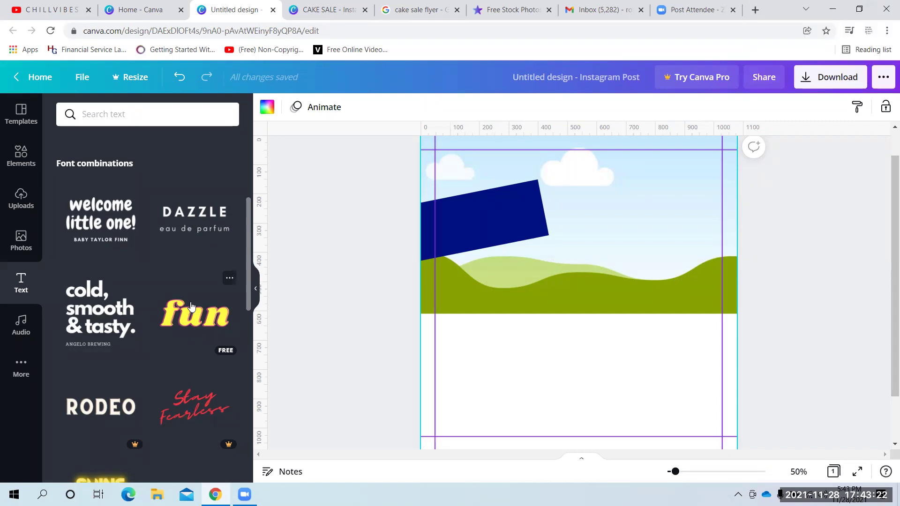
{"action": "left_click", "coordinate": [107, 310]}
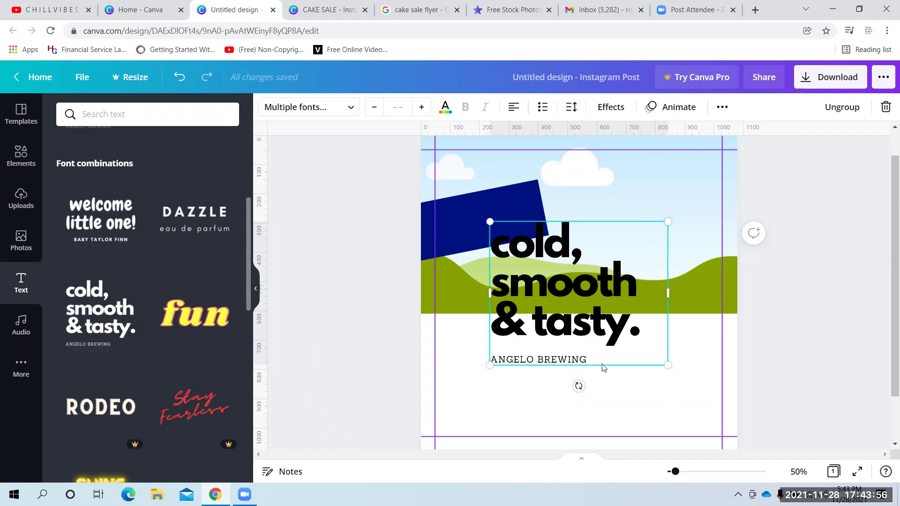
{"action": "left_click", "coordinate": [613, 309]}
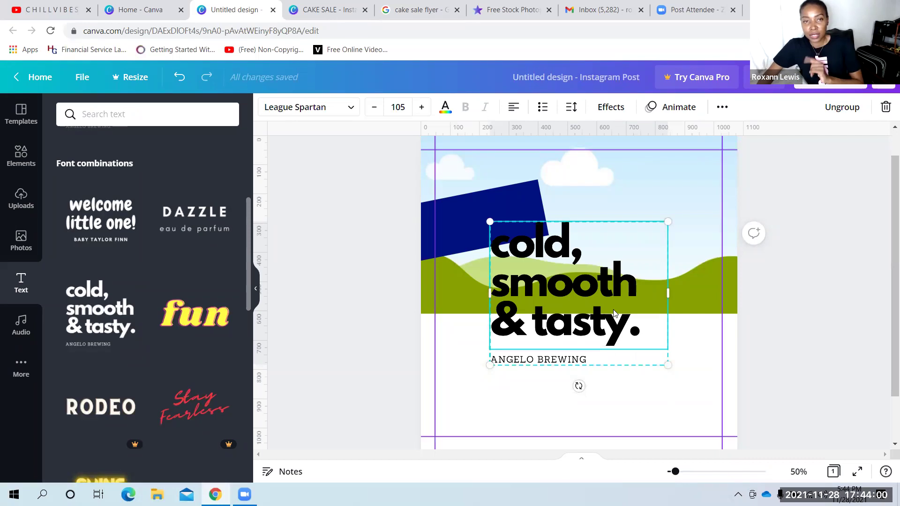
Replace the heading text of the added font combination with "CAKE SALE"
{"action": "double_click", "coordinate": [613, 309]}
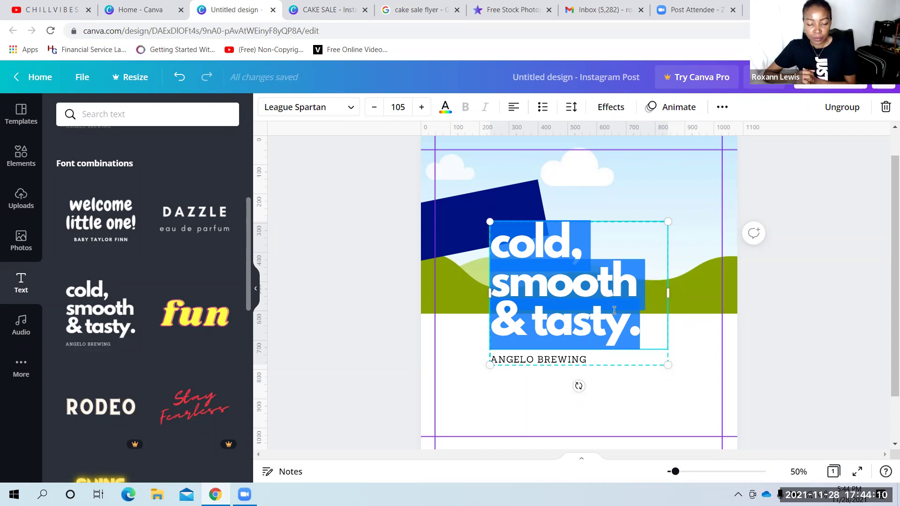
{"action": "type", "text": "CAK"}
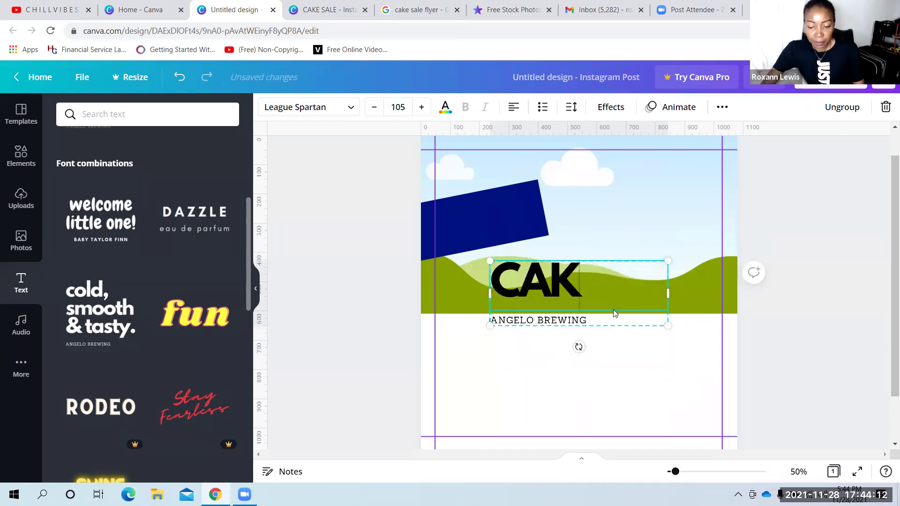
{"action": "type", "text": "E SALE"}
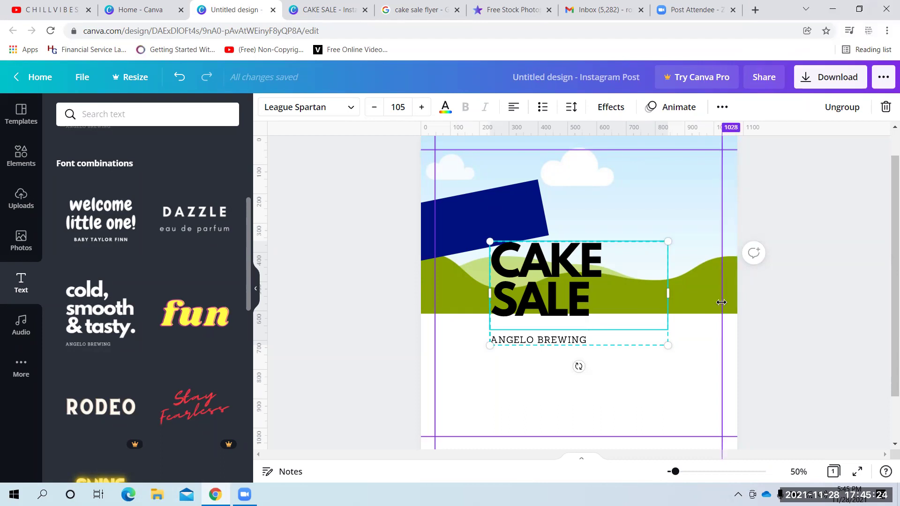
{"action": "left_click", "coordinate": [639, 404]}
{"action": "left_click", "coordinate": [551, 315]}
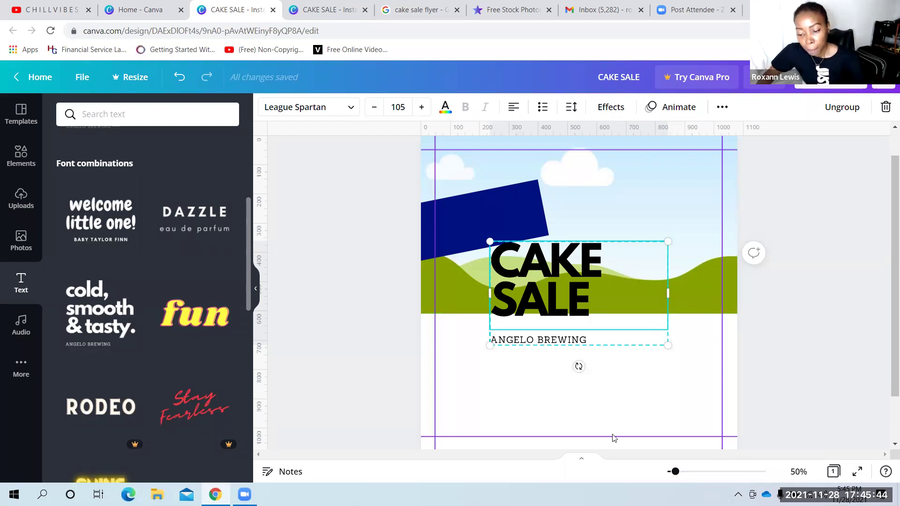
Scale the CAKE SALE text group down proportionally to a heading font size of about 57.6
{"action": "left_click", "coordinate": [667, 346]}
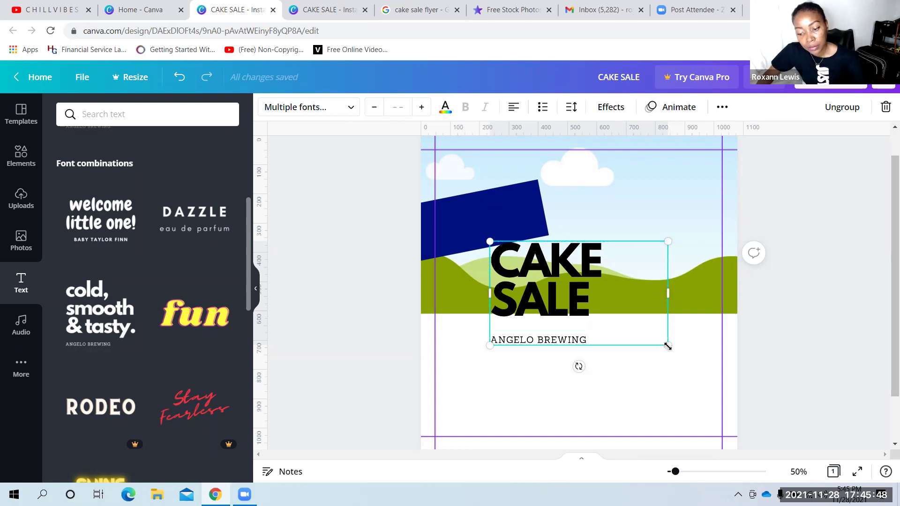
{"action": "left_click_drag", "start_coordinate": [668, 346], "coordinate": [594, 285]}
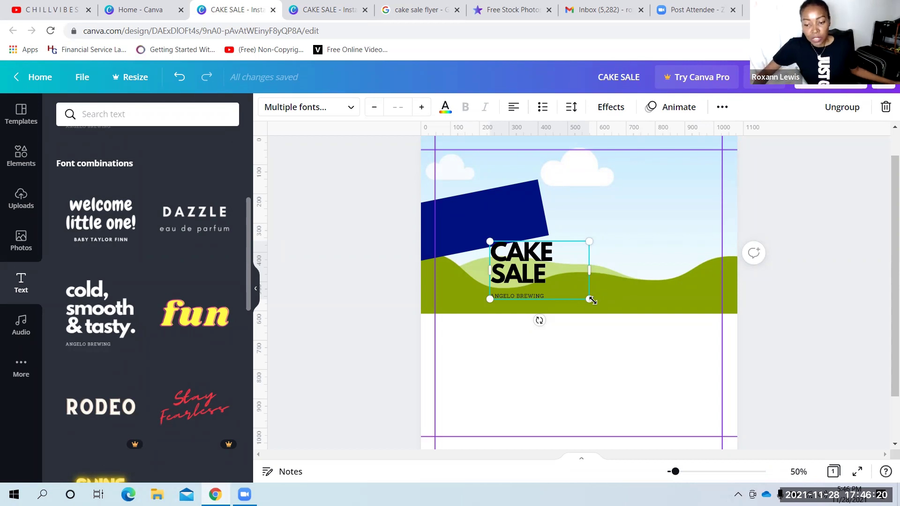
{"action": "left_click_drag", "start_coordinate": [634, 342], "coordinate": [675, 392]}
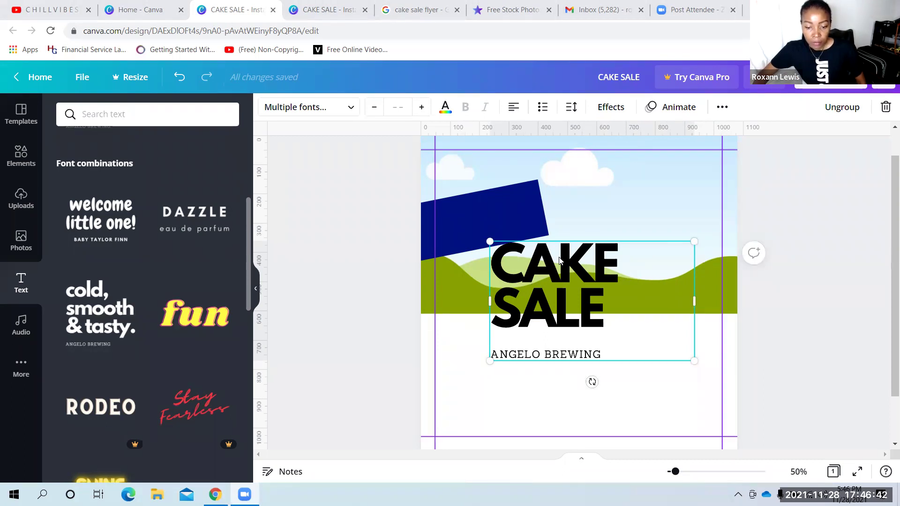
{"action": "left_click_drag", "start_coordinate": [696, 361], "coordinate": [587, 298]}
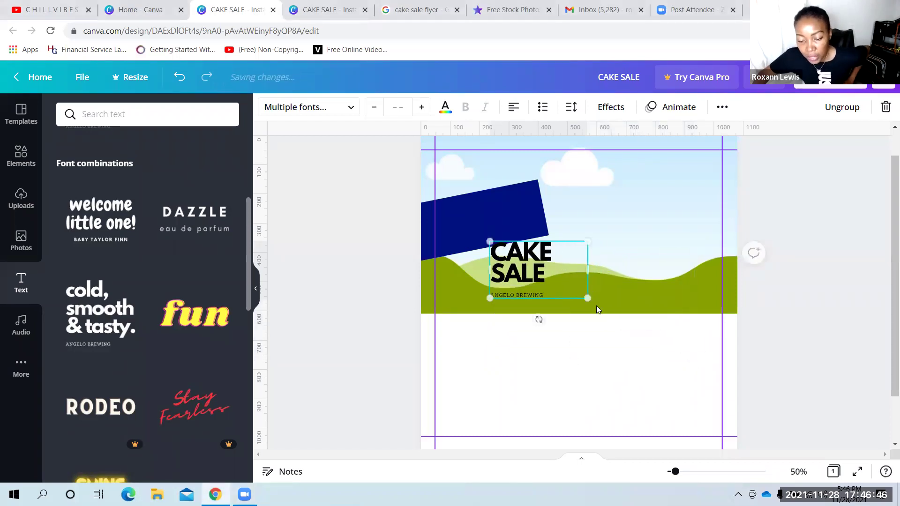
{"action": "left_click", "coordinate": [539, 275]}
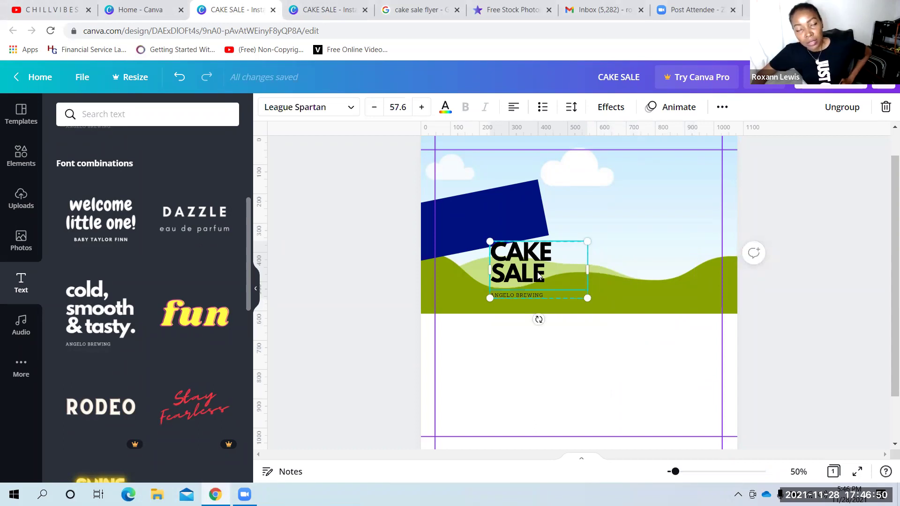
Move the CAKE SALE text group onto the tilted navy rectangle
{"action": "left_click_drag", "start_coordinate": [539, 276], "coordinate": [502, 228]}
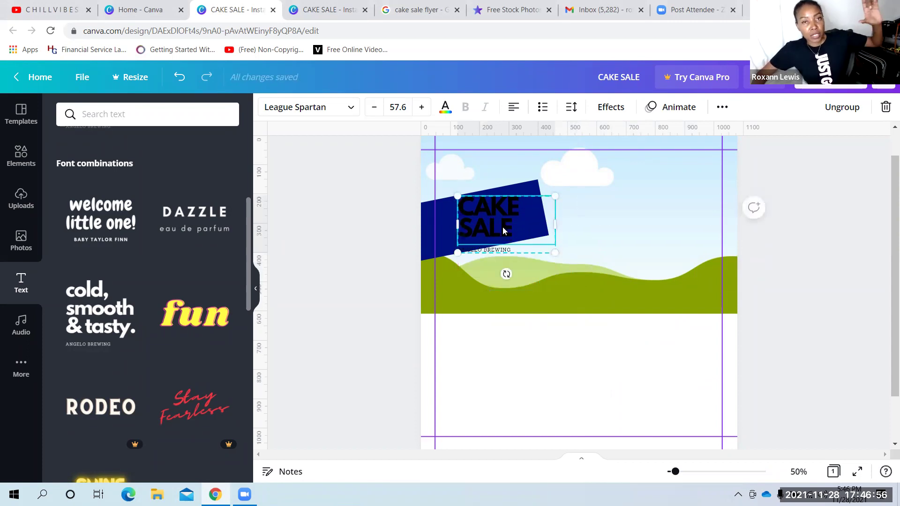
{"action": "left_click", "coordinate": [599, 394]}
{"action": "left_click_drag", "start_coordinate": [485, 209], "coordinate": [478, 229]}
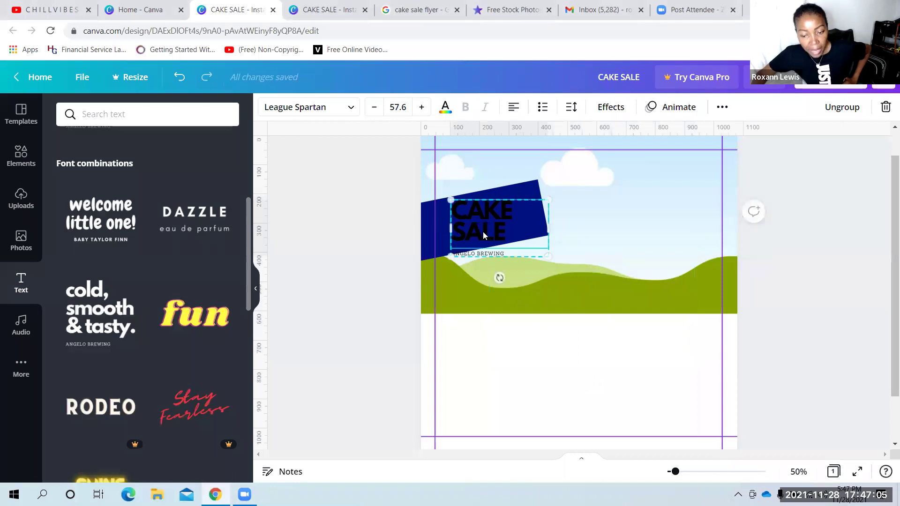
{"action": "left_click", "coordinate": [578, 378]}
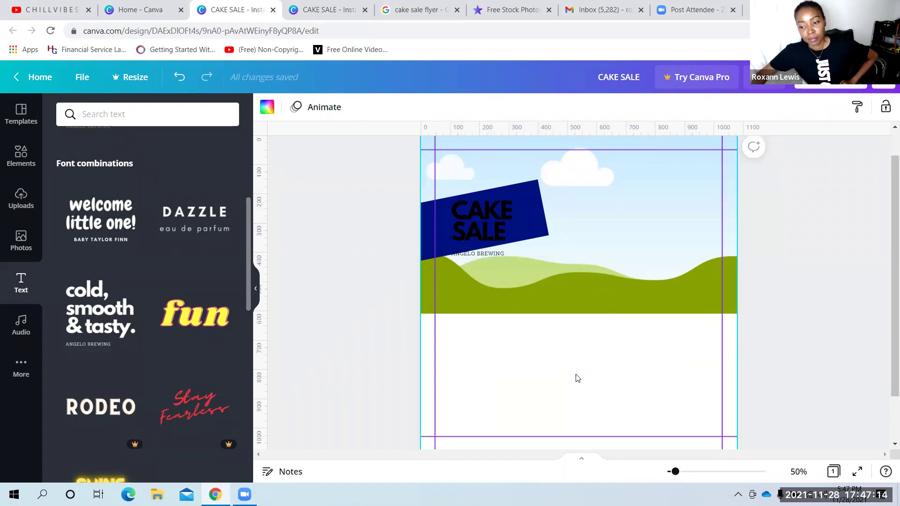
{"action": "left_click_drag", "start_coordinate": [483, 227], "coordinate": [581, 280]}
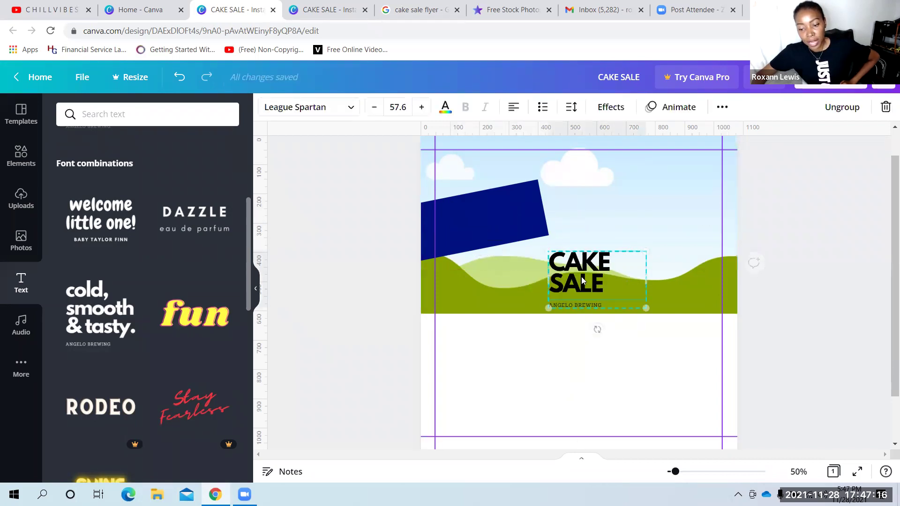
{"action": "left_click", "coordinate": [604, 277]}
{"action": "left_click_drag", "start_coordinate": [605, 277], "coordinate": [506, 226]}
{"action": "left_click", "coordinate": [579, 343]}
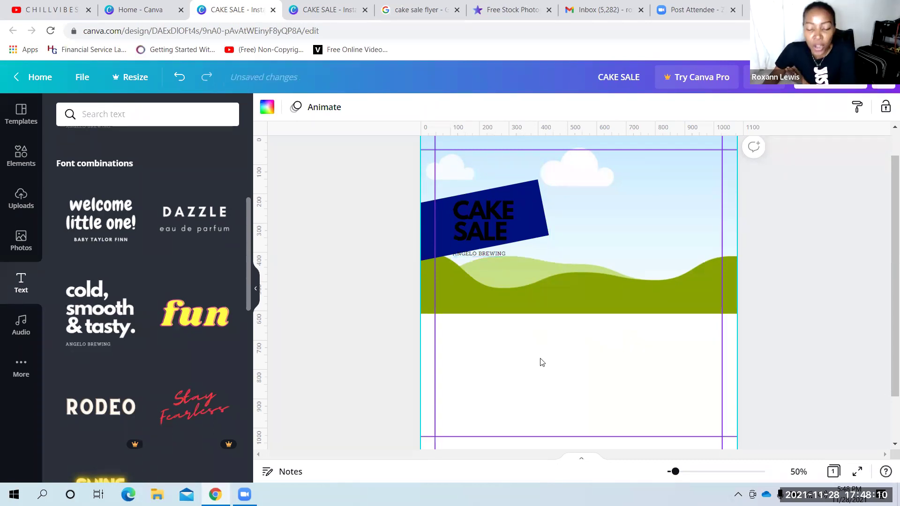
{"action": "left_click", "coordinate": [482, 214]}
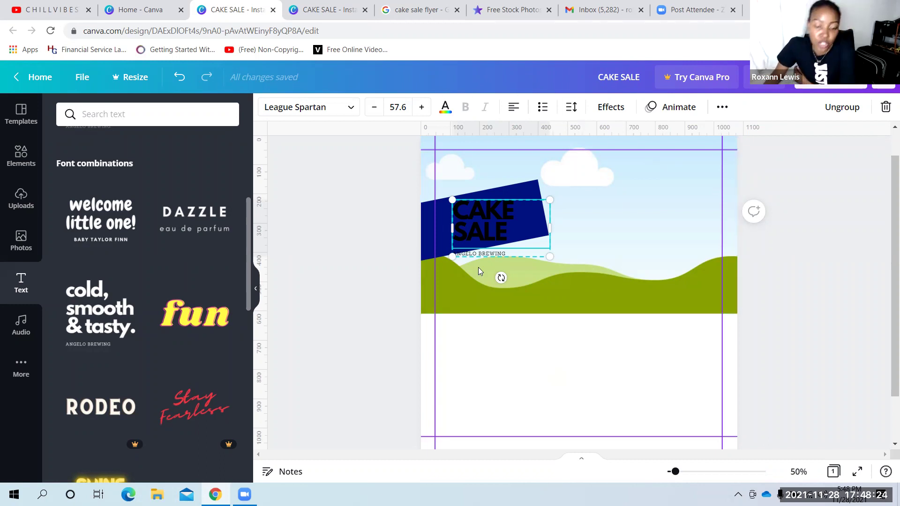
{"action": "left_click", "coordinate": [542, 371]}
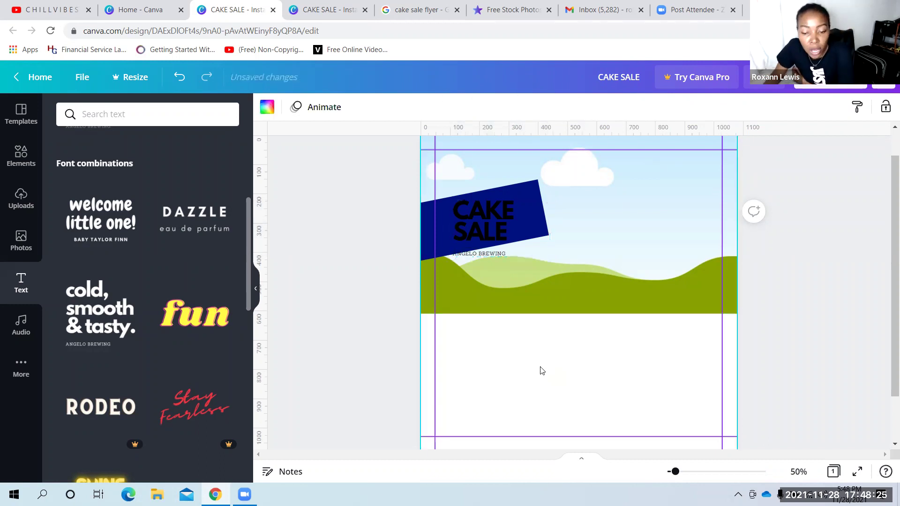
{"action": "left_click", "coordinate": [486, 220]}
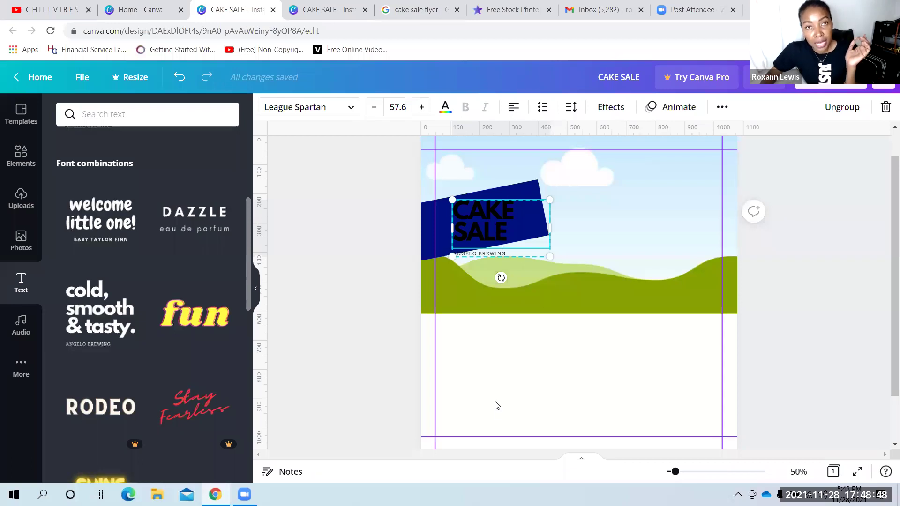
{"action": "left_click", "coordinate": [486, 149]}
Recolour the CAKE SALE heading white and delete the "ANGELO BREWING" subtitle beneath it
{"action": "left_click", "coordinate": [483, 202]}
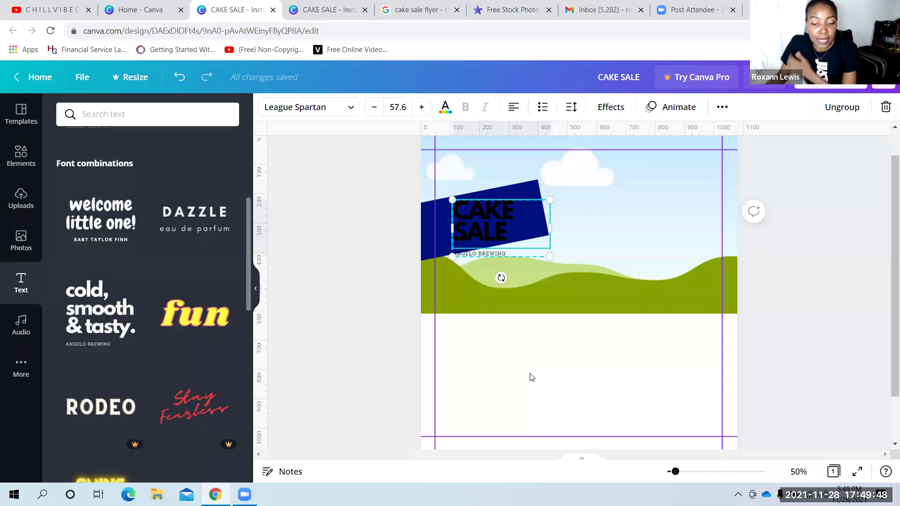
{"action": "left_click", "coordinate": [445, 108]}
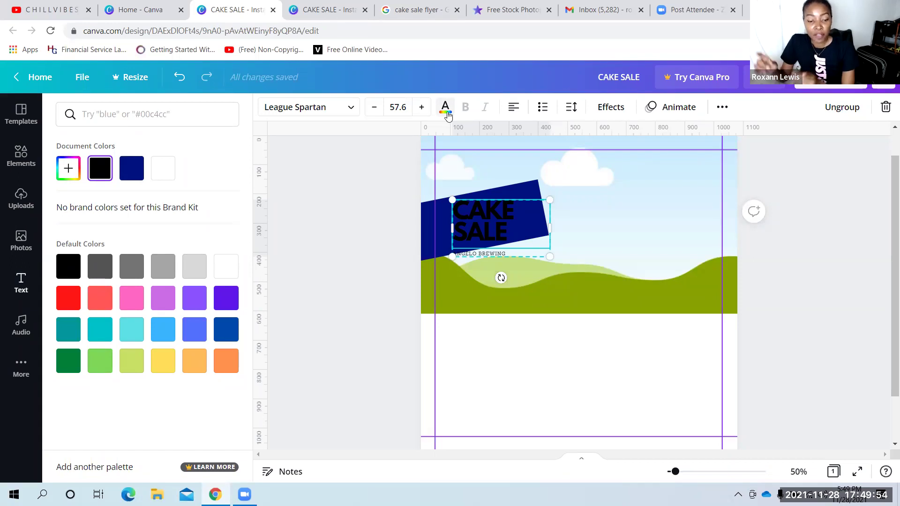
{"action": "left_click", "coordinate": [226, 267]}
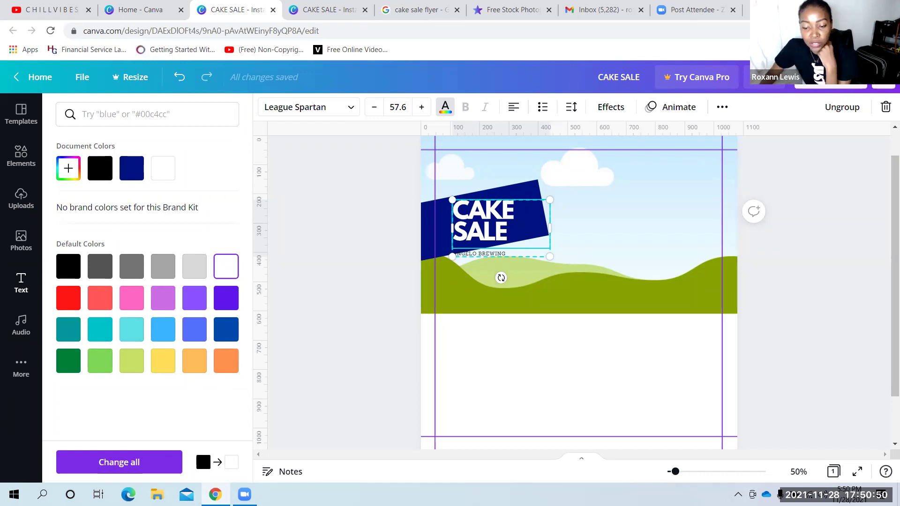
{"action": "left_click", "coordinate": [552, 405]}
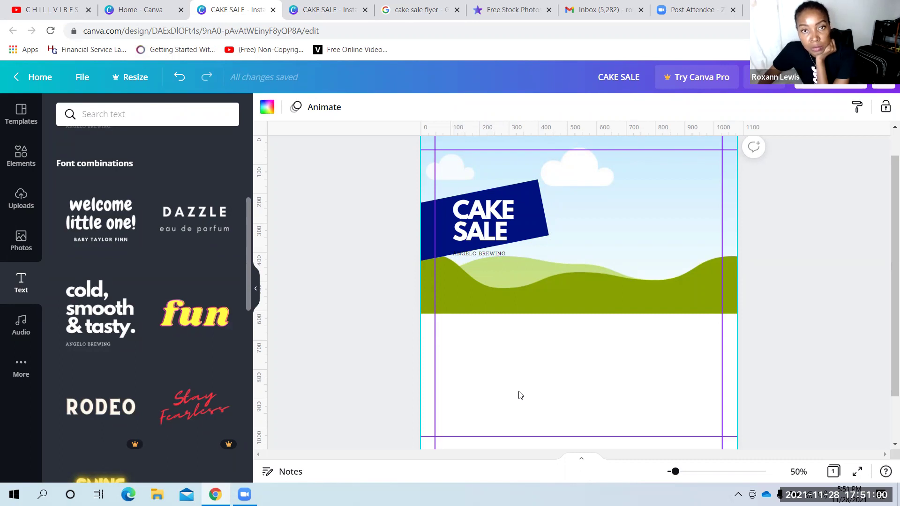
{"action": "left_click", "coordinate": [499, 254]}
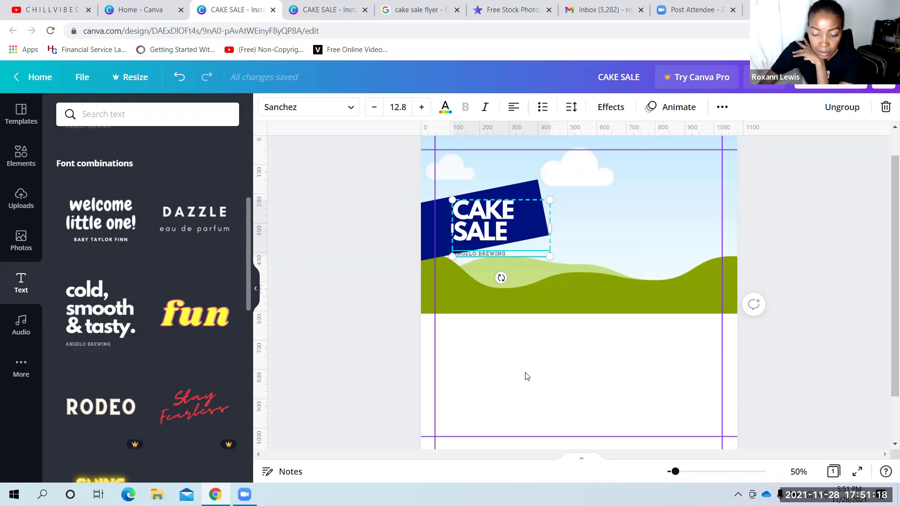
{"action": "key", "text": "Delete"}
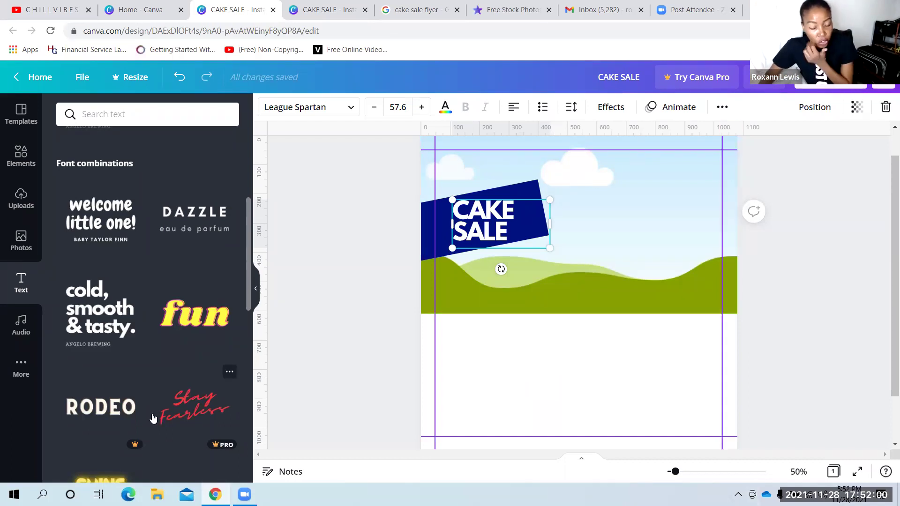
Add the "welcome little one!" font combination to the page and delete its heading text
{"action": "left_click", "coordinate": [109, 221]}
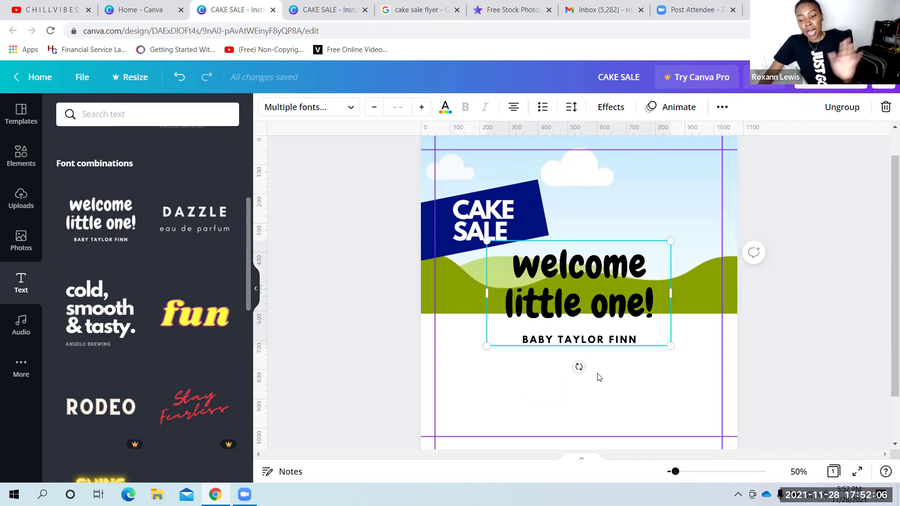
{"action": "left_click", "coordinate": [564, 318]}
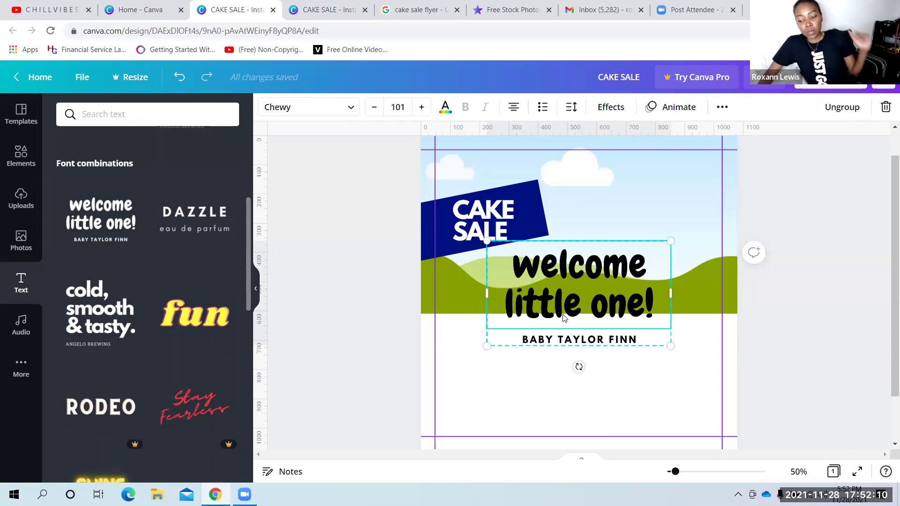
{"action": "key", "text": "Delete"}
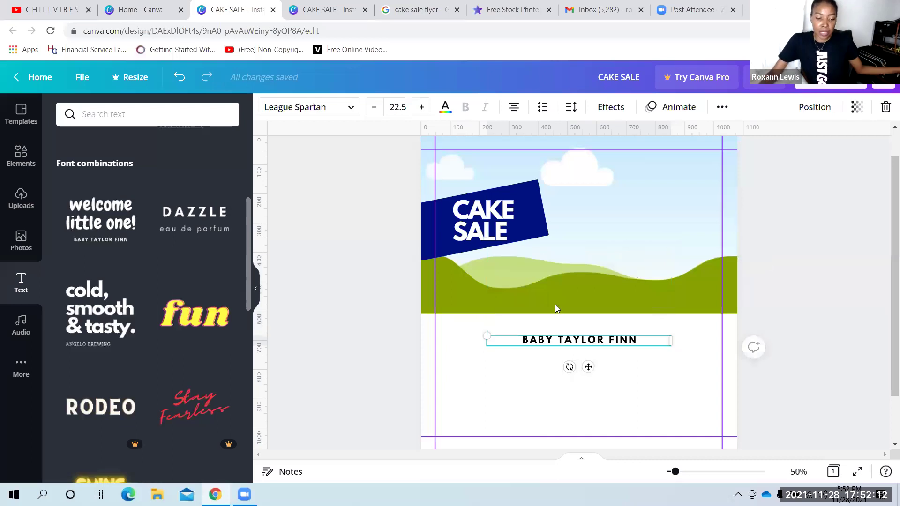
Add the "DAZZLE" font combination to the page and delete its "eau de parfum" subtitle
{"action": "left_click", "coordinate": [186, 215]}
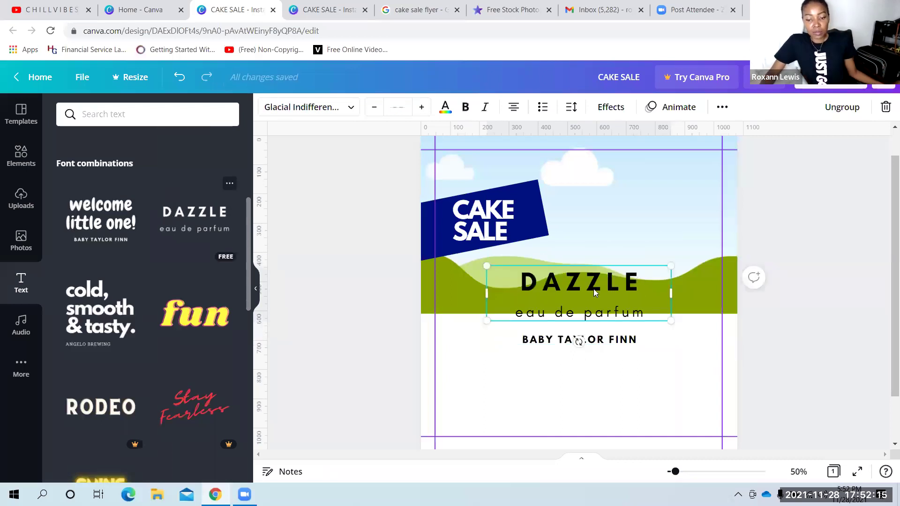
{"action": "left_click", "coordinate": [567, 322]}
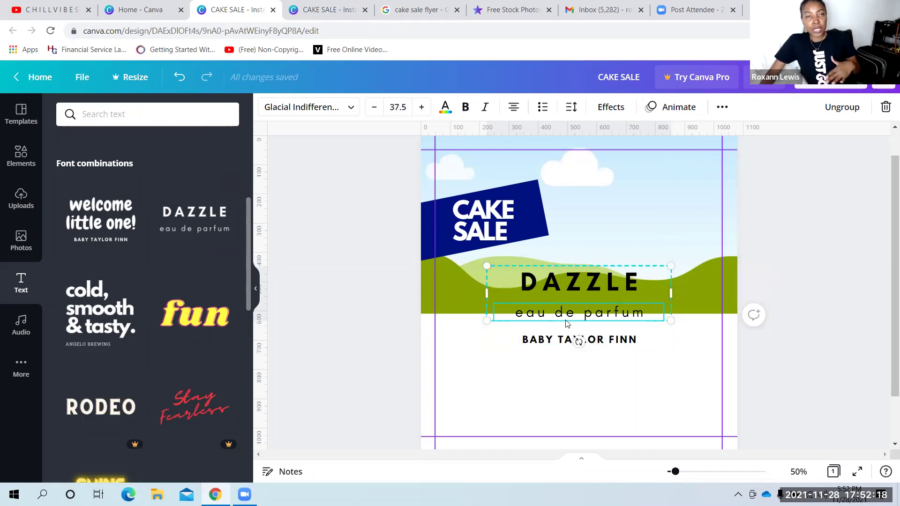
{"action": "key", "text": "Delete"}
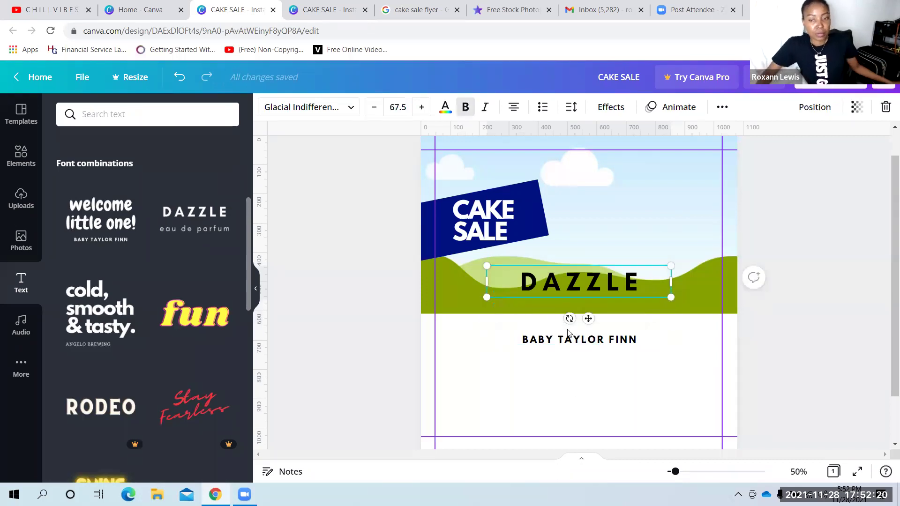
Delete the leftover subtitle of the "welcome little one!" combination and the "DAZZLE" heading from the page
{"action": "left_click", "coordinate": [579, 393]}
{"action": "left_click", "coordinate": [594, 345]}
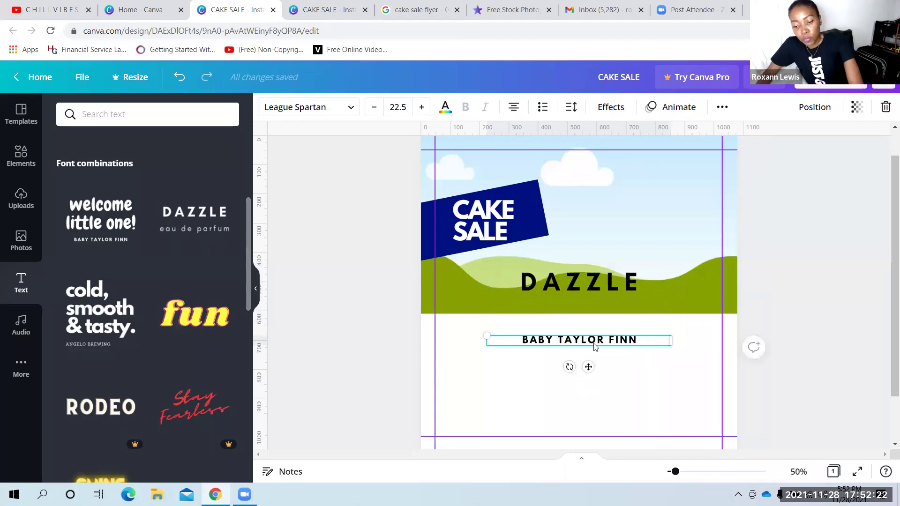
{"action": "key", "text": "Delete"}
{"action": "left_click", "coordinate": [603, 287]}
{"action": "key", "text": "Delete"}
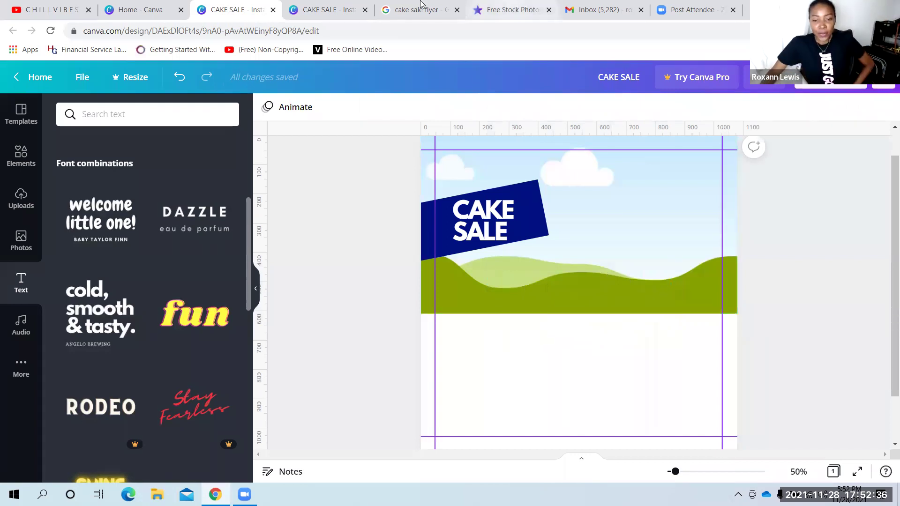
Switch to the reference CAKE SALE flyer, examine its layout and select the pink band behind the order and delivery text
{"action": "left_click", "coordinate": [330, 10]}
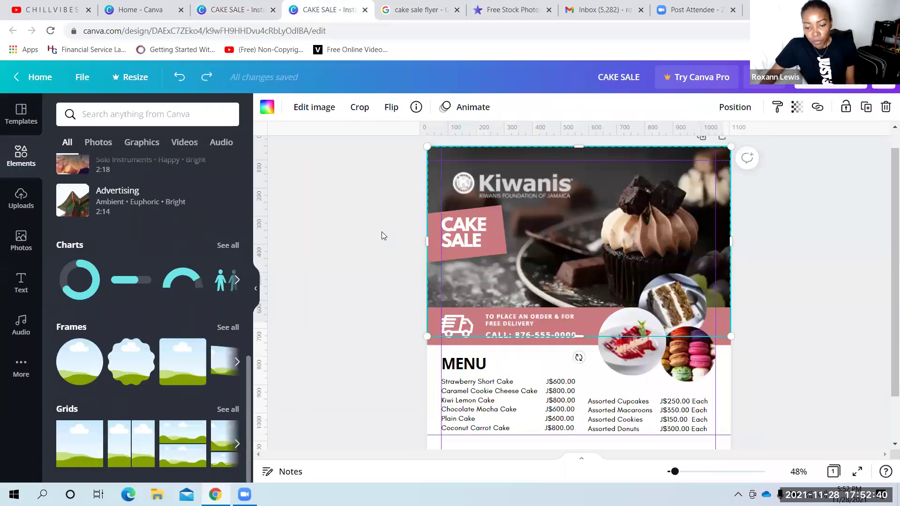
{"action": "left_click", "coordinate": [381, 232]}
{"action": "scroll", "coordinate": [381, 229], "scroll_direction": "down", "scroll_amount": 2}
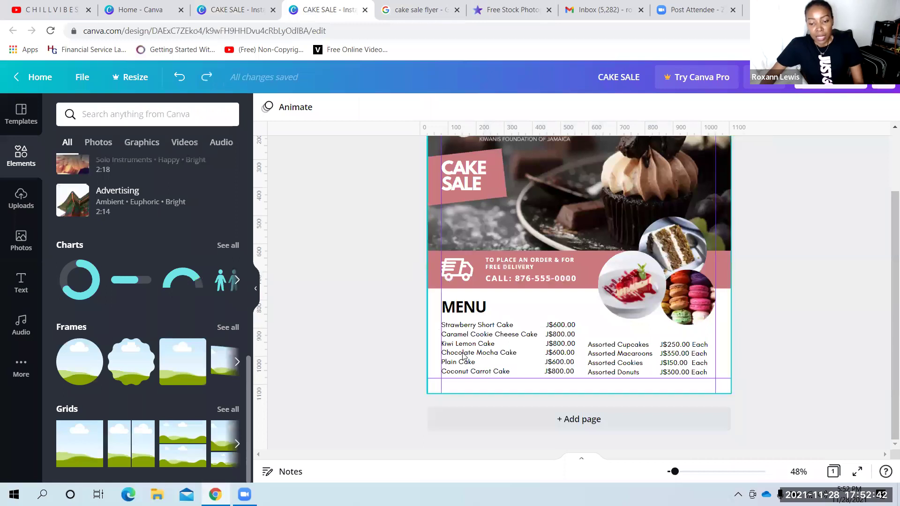
{"action": "scroll", "coordinate": [441, 361], "scroll_direction": "up", "scroll_amount": 2}
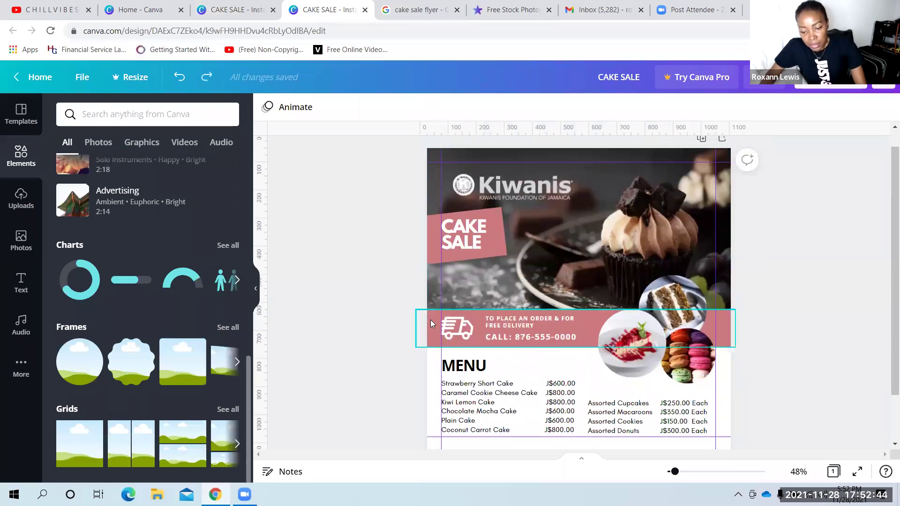
{"action": "left_click", "coordinate": [430, 324]}
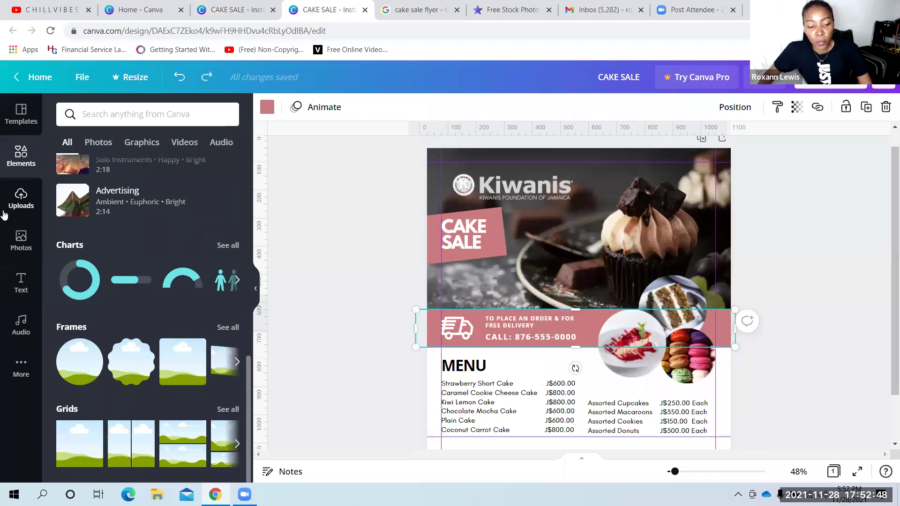
Switch back to the flyer being built and add a square shape to the page
{"action": "left_click", "coordinate": [244, 5]}
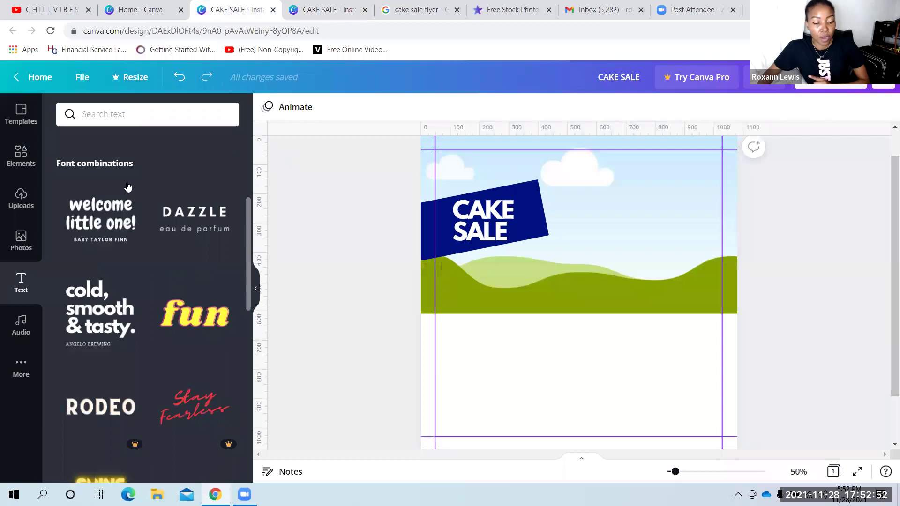
{"action": "left_click", "coordinate": [29, 157]}
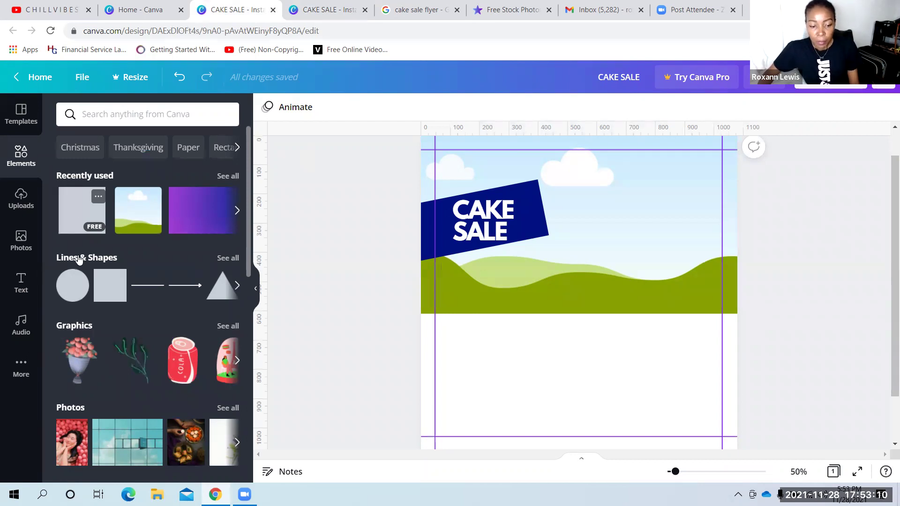
{"action": "left_click", "coordinate": [105, 287]}
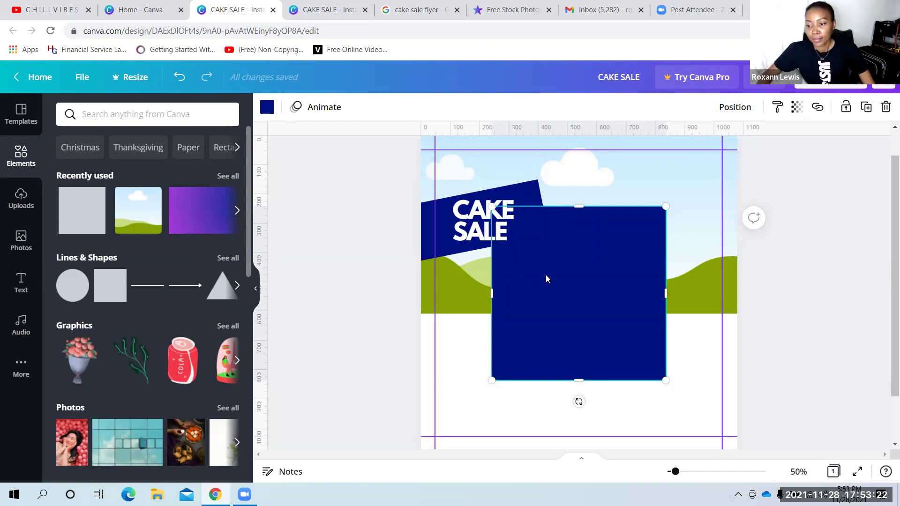
Reduce the new navy square's height to about 161, forming a band over the lower edge of the image grid
{"action": "left_click", "coordinate": [580, 208]}
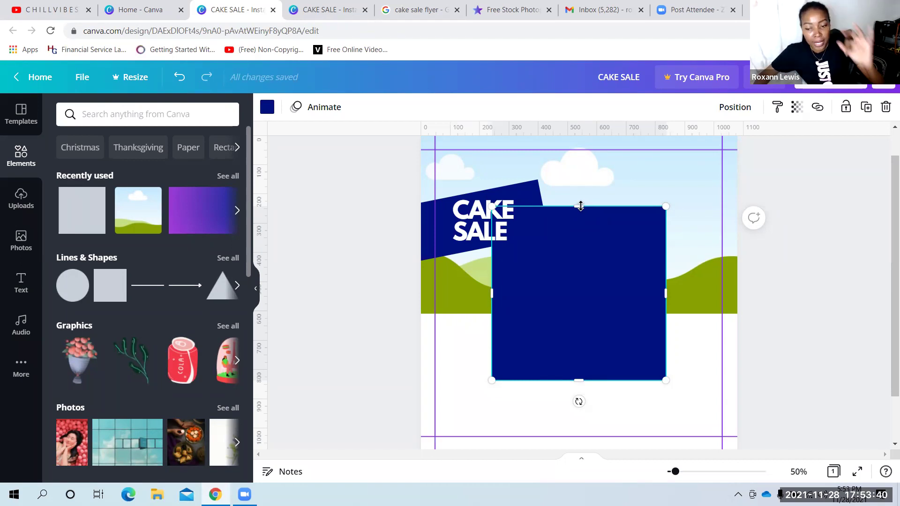
{"action": "left_click_drag", "start_coordinate": [581, 206], "coordinate": [581, 294]}
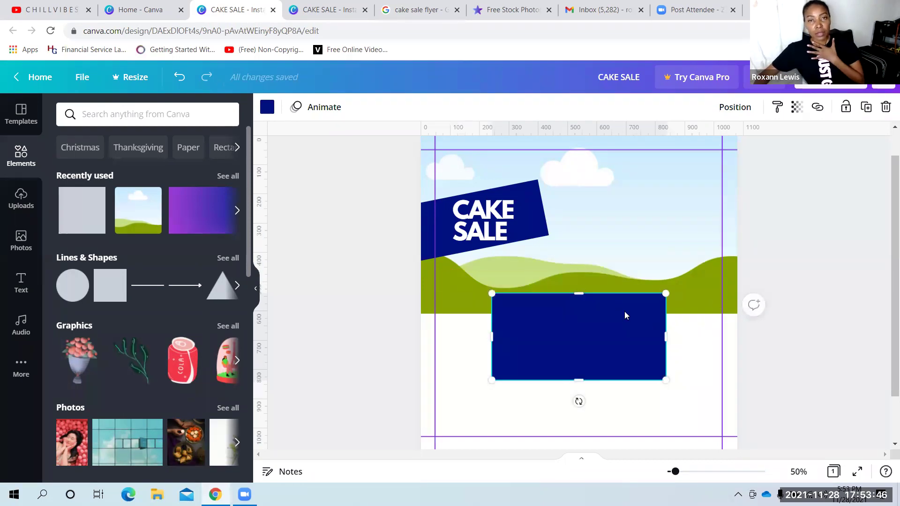
{"action": "mouse_move", "coordinate": [578, 294]}
{"action": "left_mouse_down"}
{"action": "mouse_move", "coordinate": [578, 215]}
{"action": "mouse_move", "coordinate": [585, 289]}
{"action": "left_mouse_up"}
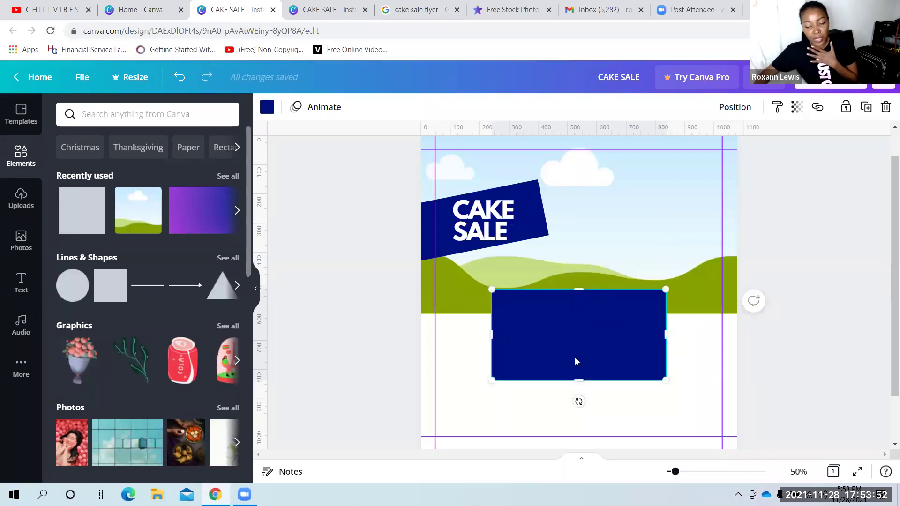
{"action": "mouse_move", "coordinate": [579, 380]}
{"action": "left_mouse_down"}
{"action": "mouse_move", "coordinate": [590, 333]}
{"action": "mouse_move", "coordinate": [590, 378]}
{"action": "left_mouse_up"}
{"action": "mouse_move", "coordinate": [579, 289]}
{"action": "left_mouse_down"}
{"action": "mouse_move", "coordinate": [584, 201]}
{"action": "mouse_move", "coordinate": [583, 289]}
{"action": "left_mouse_up"}
{"action": "left_click_drag", "start_coordinate": [580, 380], "coordinate": [596, 336]}
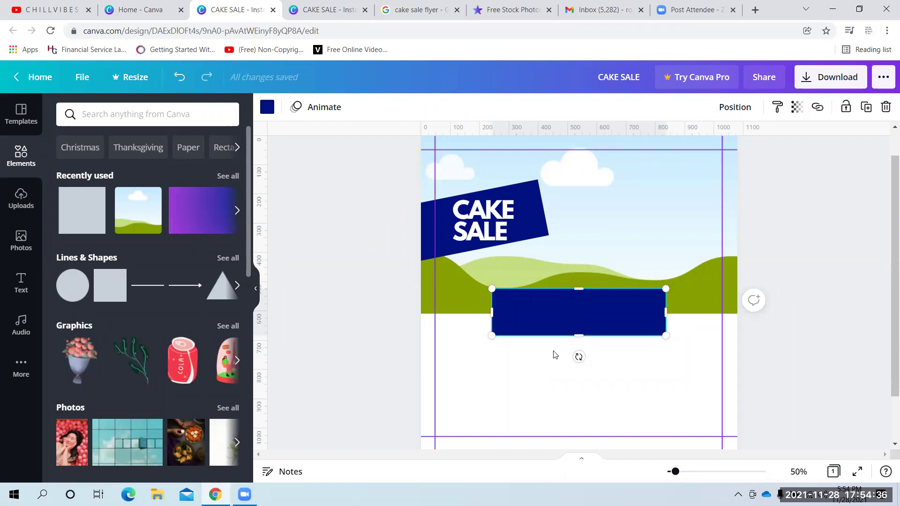
{"action": "scroll", "coordinate": [886, 295], "scroll_direction": "up", "scroll_amount": 1}
{"action": "left_click", "coordinate": [886, 215]}
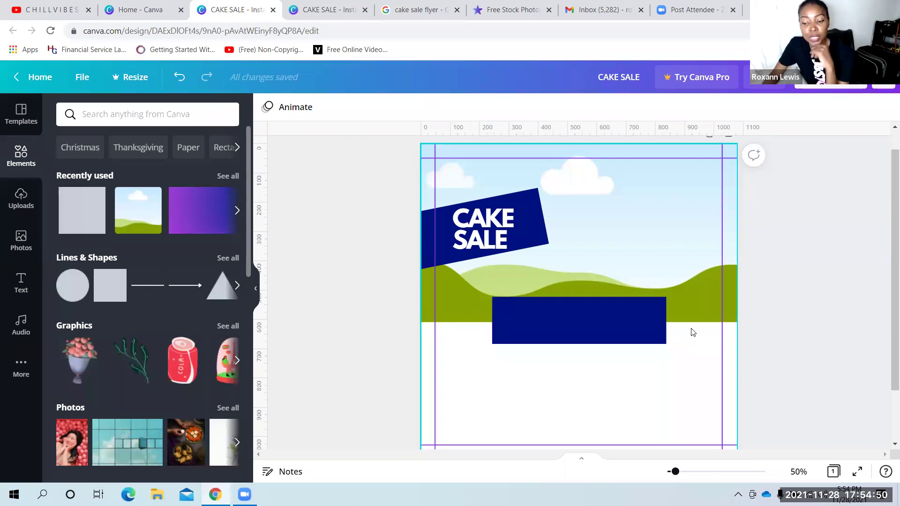
Widen the navy band to about 1,186 so that it extends past both side edges of the page
{"action": "left_click", "coordinate": [631, 321]}
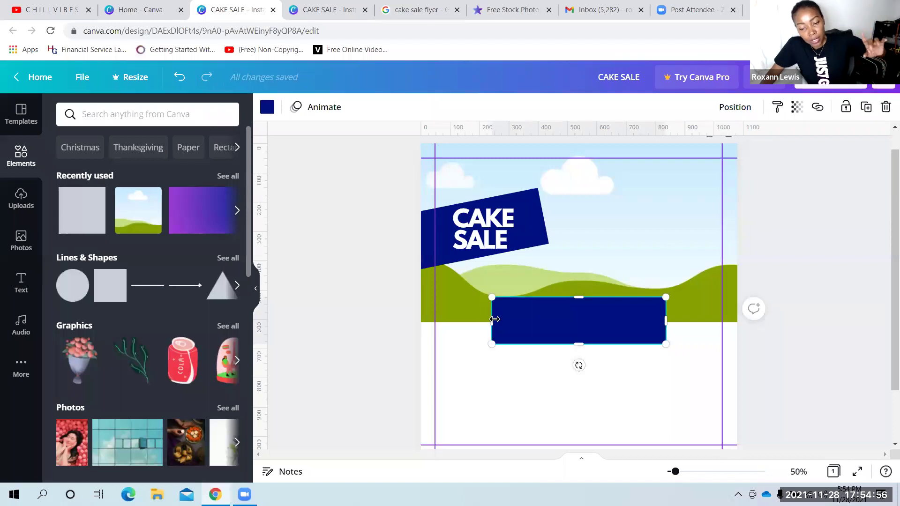
{"action": "left_click_drag", "start_coordinate": [494, 319], "coordinate": [414, 323]}
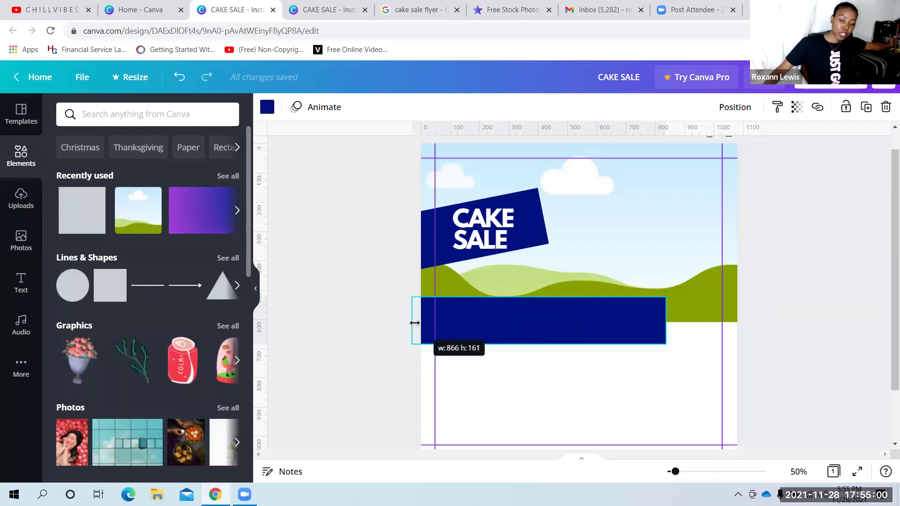
{"action": "mouse_move", "coordinate": [414, 322]}
{"action": "left_mouse_down"}
{"action": "mouse_move", "coordinate": [522, 328]}
{"action": "mouse_move", "coordinate": [398, 322]}
{"action": "mouse_move", "coordinate": [407, 322]}
{"action": "left_mouse_up"}
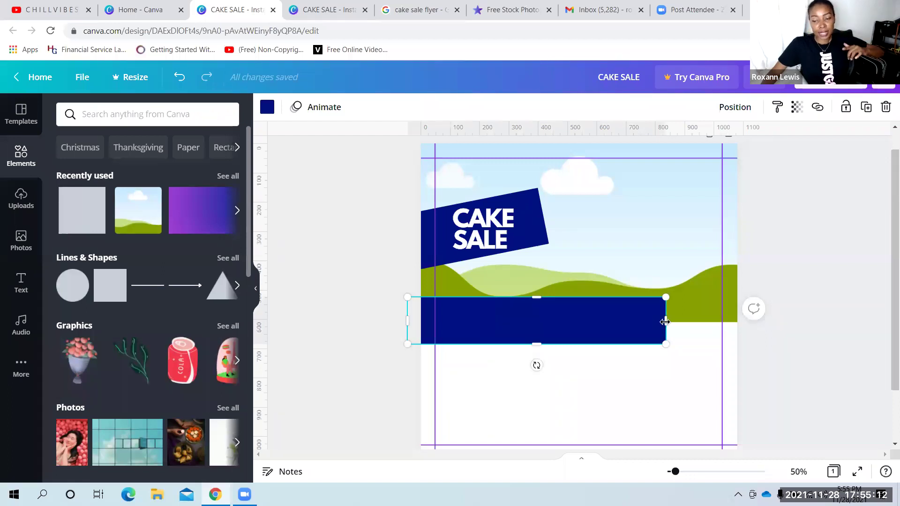
{"action": "left_click_drag", "start_coordinate": [665, 321], "coordinate": [736, 316]}
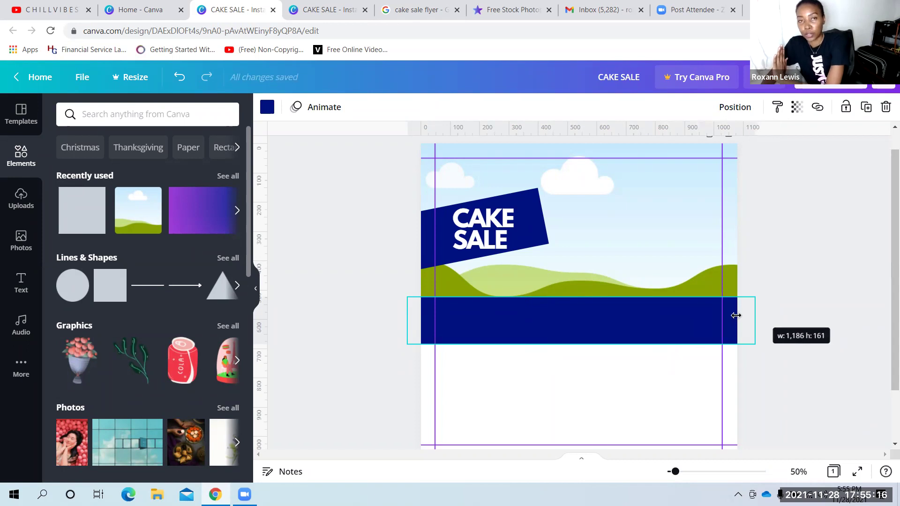
{"action": "mouse_move", "coordinate": [407, 321]}
{"action": "left_mouse_down"}
{"action": "mouse_move", "coordinate": [520, 332]}
{"action": "mouse_move", "coordinate": [410, 334]}
{"action": "left_mouse_up"}
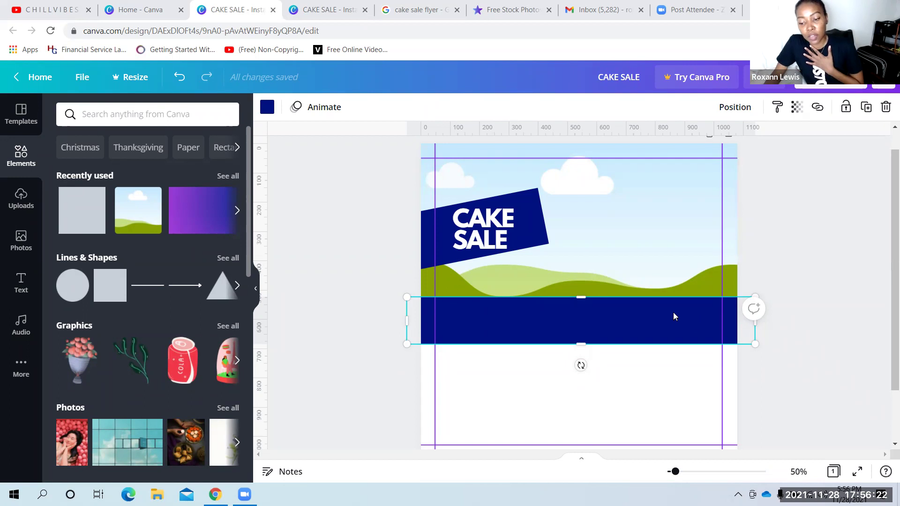
Check the reference CAKE SALE flyer again and add a circular frame to the flyer being built
{"action": "left_click", "coordinate": [317, 11]}
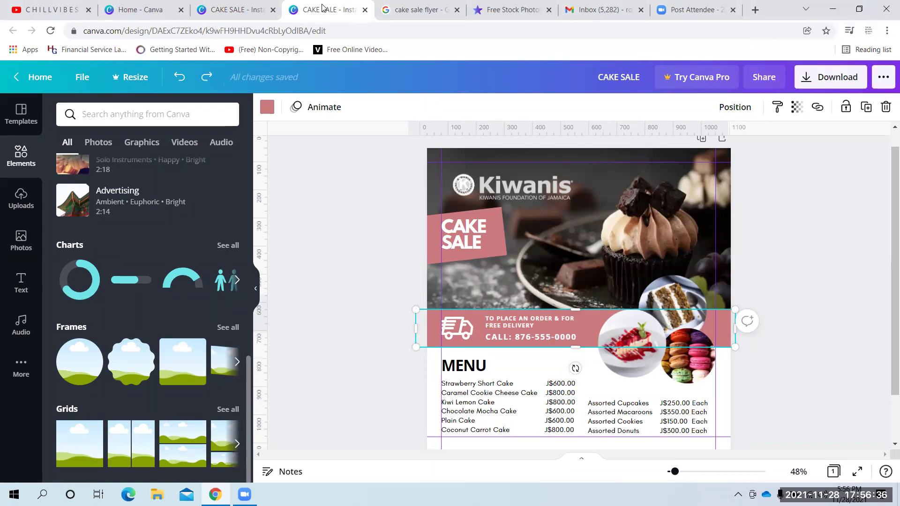
{"action": "left_click", "coordinate": [233, 8]}
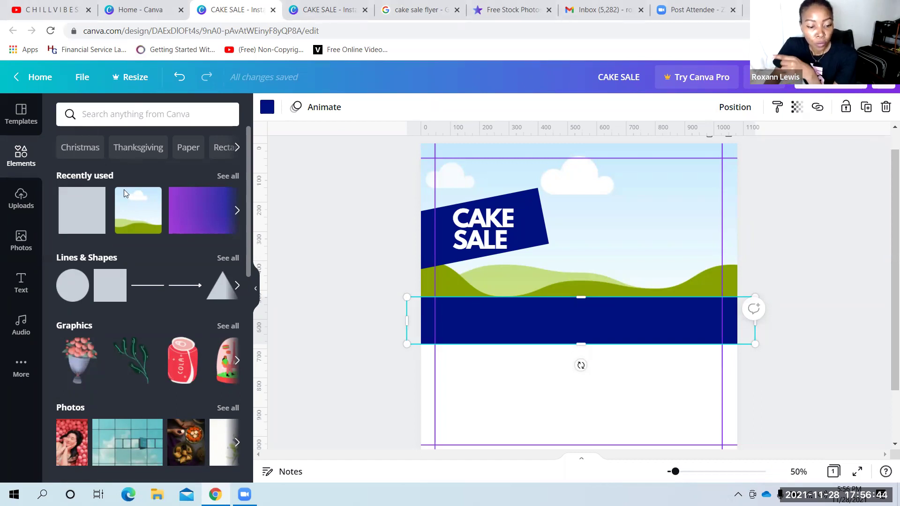
{"action": "left_click", "coordinate": [21, 171]}
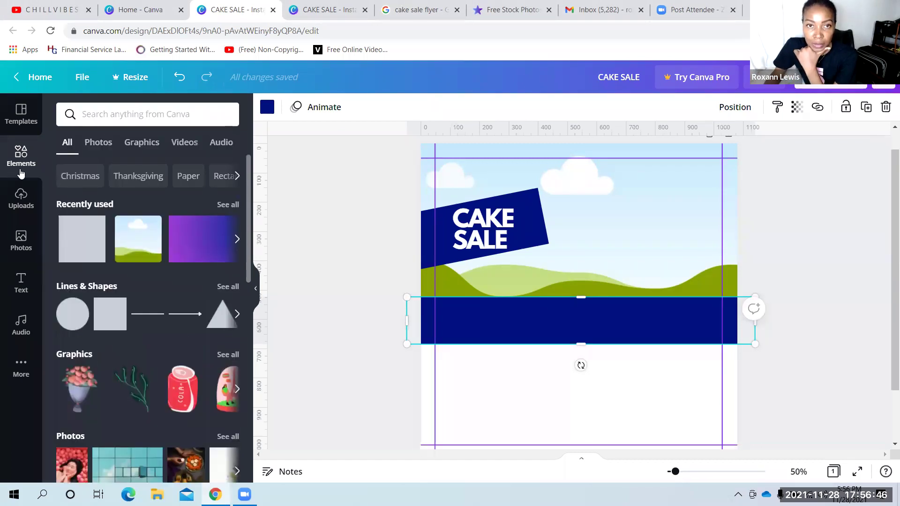
{"action": "scroll", "coordinate": [112, 186], "scroll_direction": "down", "scroll_amount": 10}
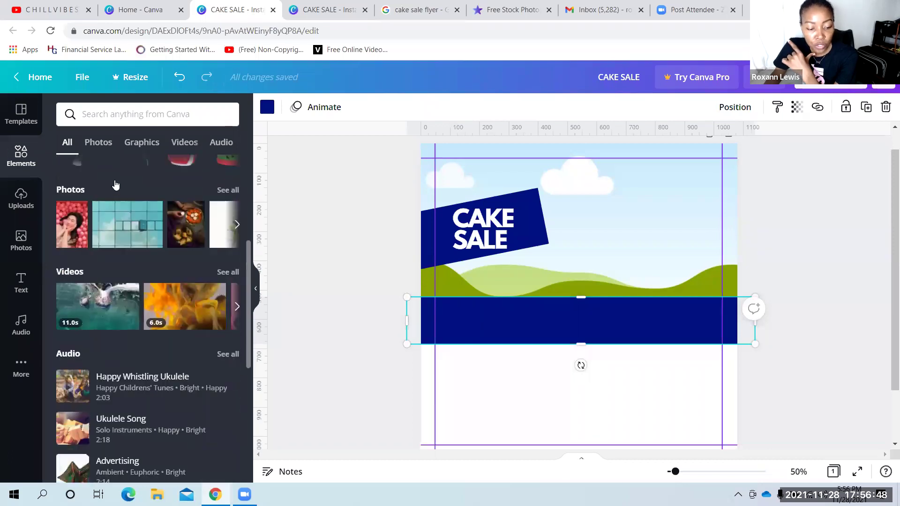
{"action": "scroll", "coordinate": [117, 183], "scroll_direction": "down", "scroll_amount": 1}
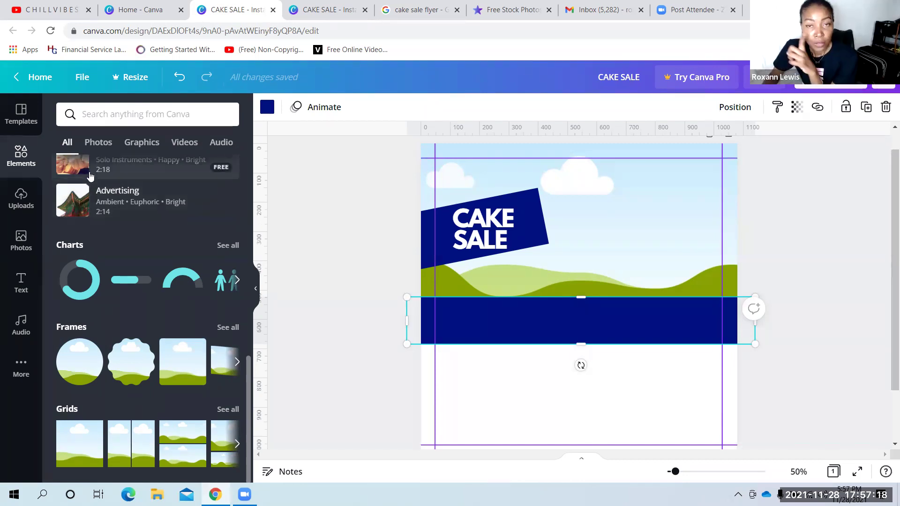
{"action": "left_click", "coordinate": [80, 361]}
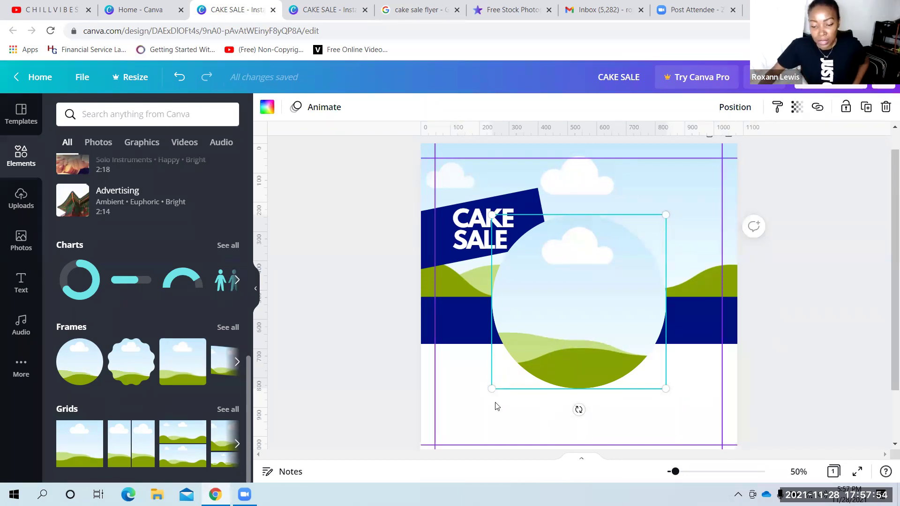
Shrink the circular frame and place it right of centre with its top aligned to the navy band's top edge
{"action": "left_click_drag", "start_coordinate": [548, 356], "coordinate": [605, 313]}
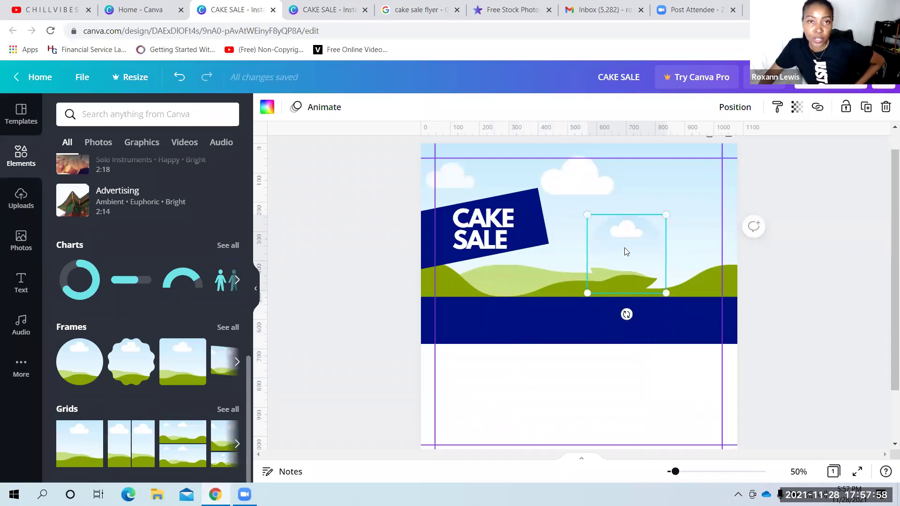
{"action": "left_click_drag", "start_coordinate": [624, 252], "coordinate": [629, 332]}
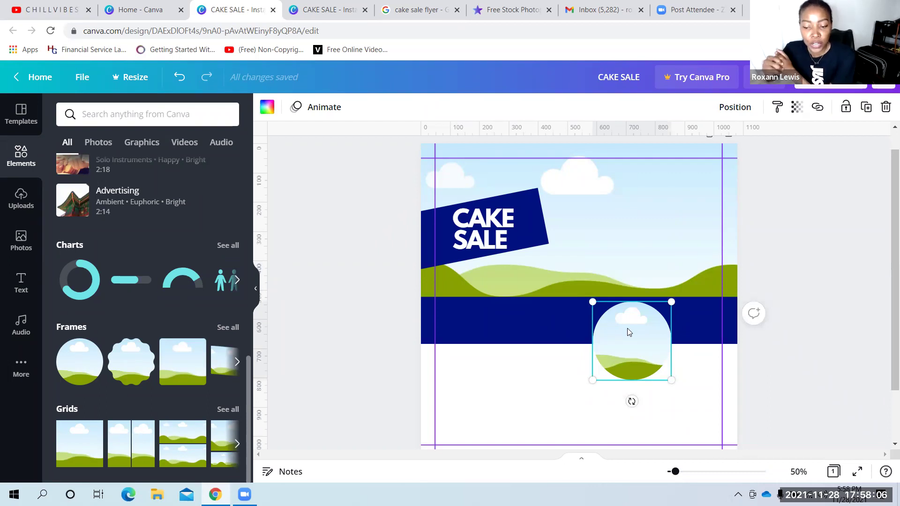
{"action": "left_click_drag", "start_coordinate": [593, 381], "coordinate": [604, 369]}
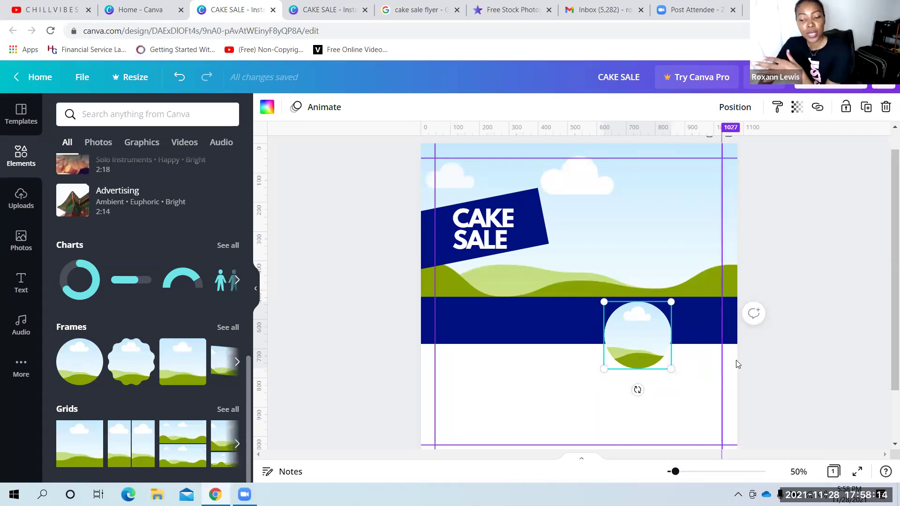
{"action": "left_click_drag", "start_coordinate": [636, 337], "coordinate": [615, 325]}
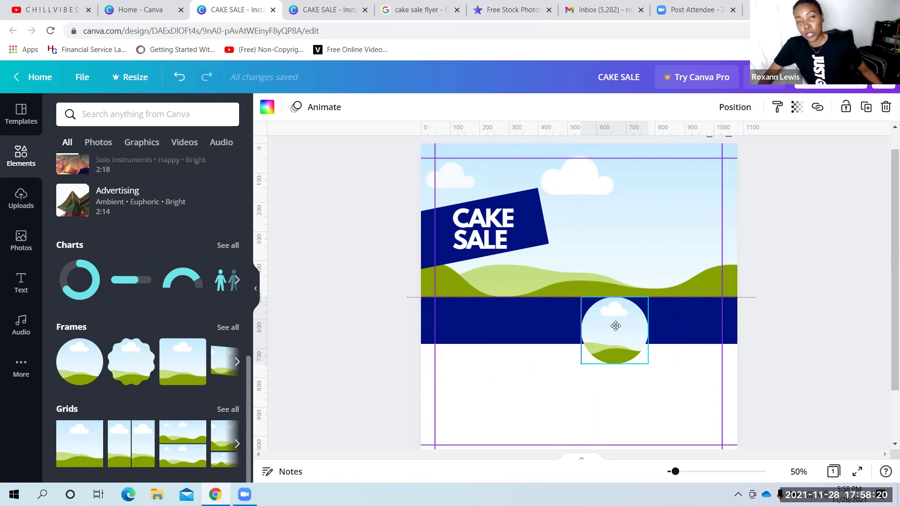
{"action": "left_click_drag", "start_coordinate": [616, 325], "coordinate": [485, 324]}
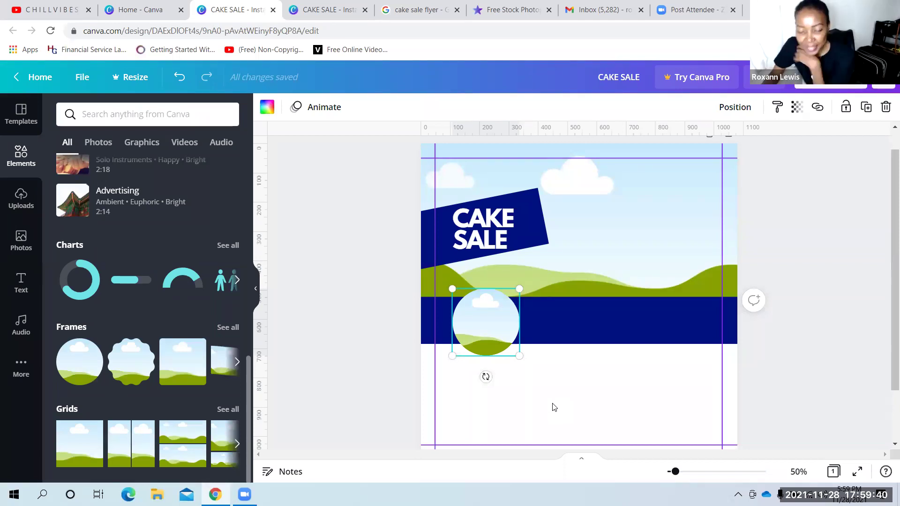
{"action": "left_click_drag", "start_coordinate": [495, 325], "coordinate": [616, 330]}
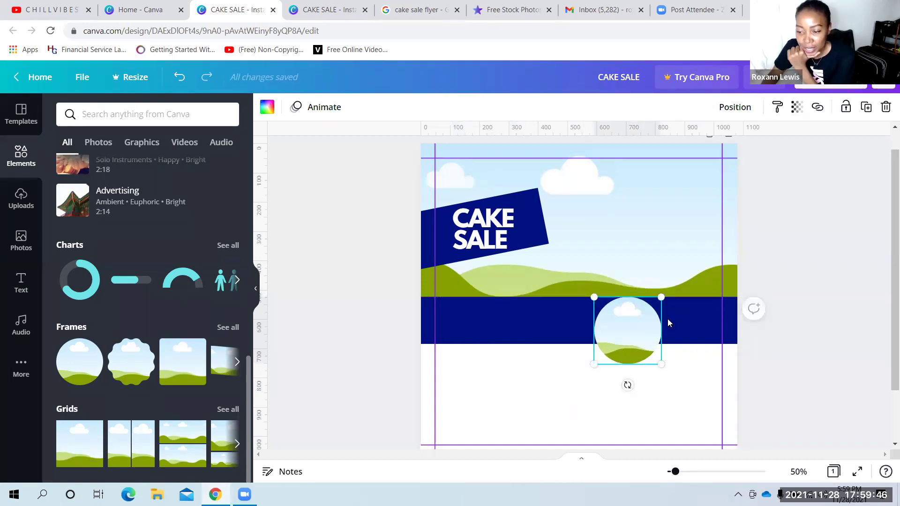
{"action": "right_click", "coordinate": [634, 315]}
{"action": "left_click", "coordinate": [590, 398]}
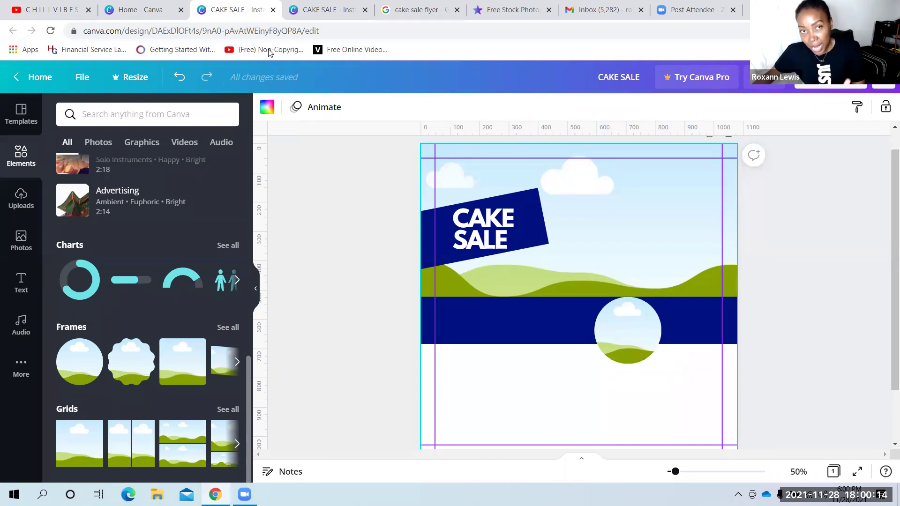
Duplicate the circular frame and place the copy lower right, against the vertical margin guide at 1027
{"action": "left_click", "coordinate": [628, 326]}
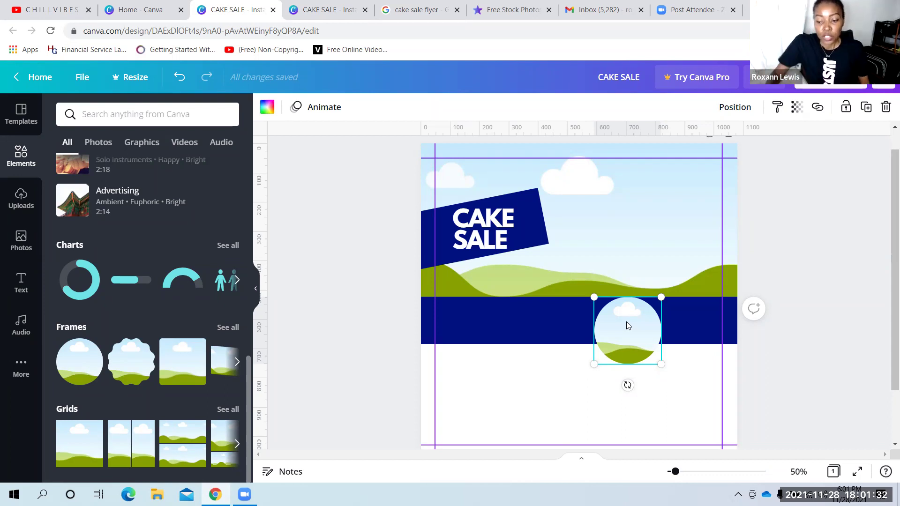
{"action": "left_click", "coordinate": [867, 109]}
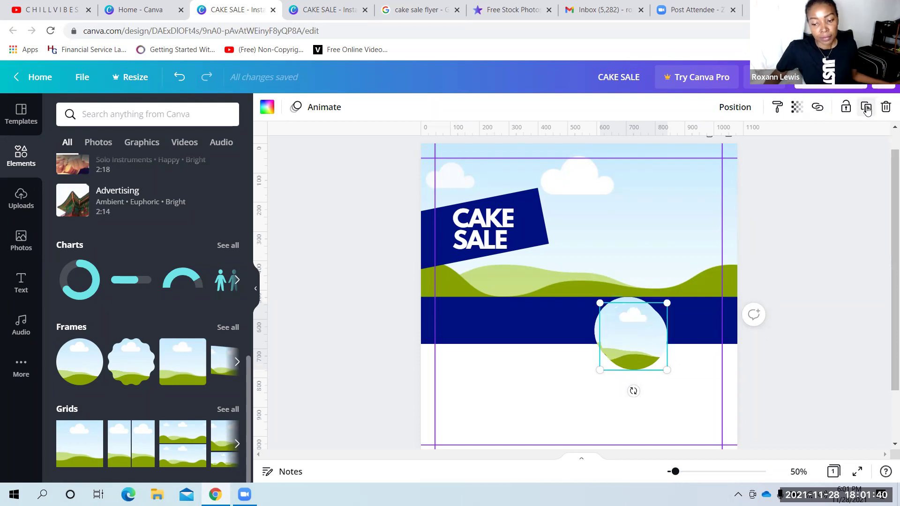
{"action": "left_click_drag", "start_coordinate": [645, 333], "coordinate": [689, 345]}
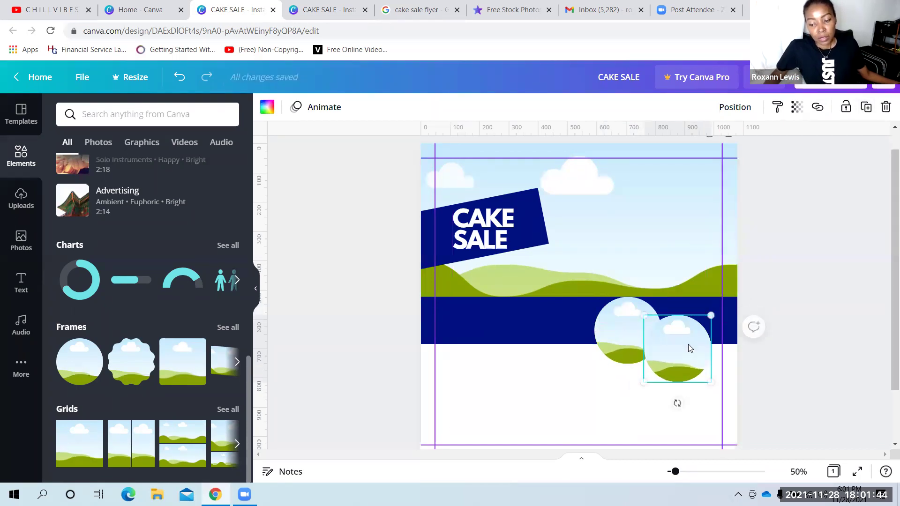
{"action": "left_click", "coordinate": [598, 398]}
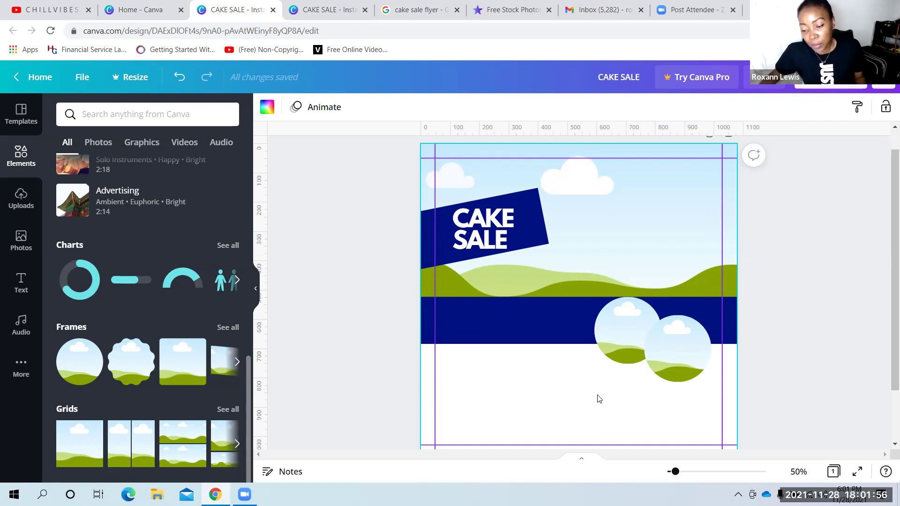
{"action": "left_click_drag", "start_coordinate": [688, 356], "coordinate": [697, 355]}
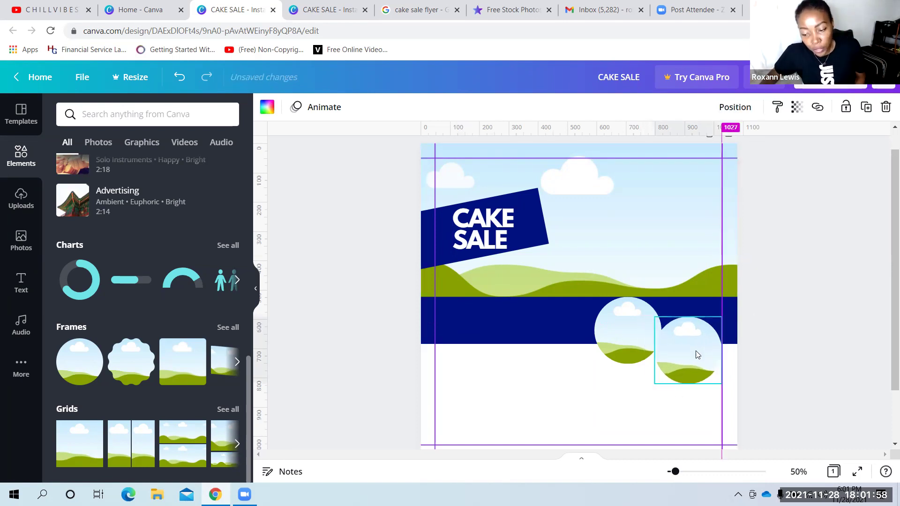
Shift the original circular frame up over the band's top edge and delete it, keeping only the copy at the right margin guide
{"action": "left_click_drag", "start_coordinate": [640, 340], "coordinate": [648, 312]}
{"action": "left_click_drag", "start_coordinate": [682, 343], "coordinate": [672, 335]}
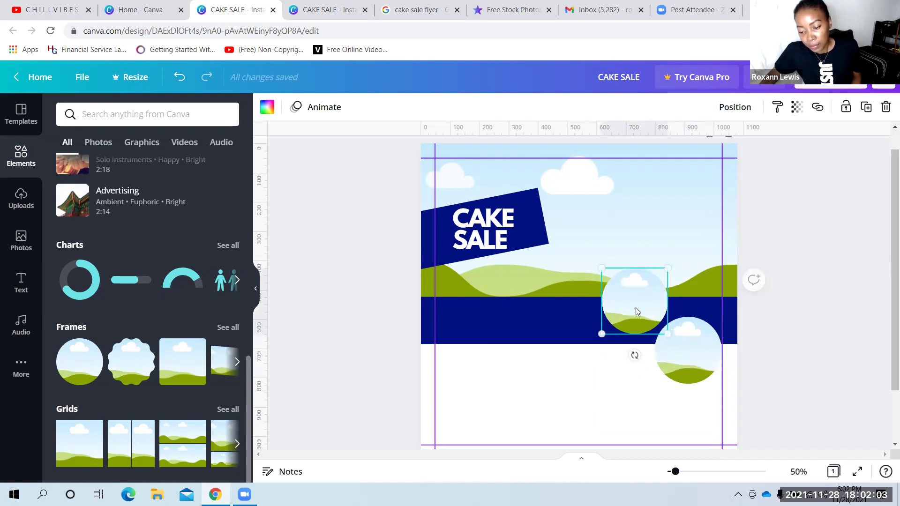
{"action": "left_click", "coordinate": [690, 353]}
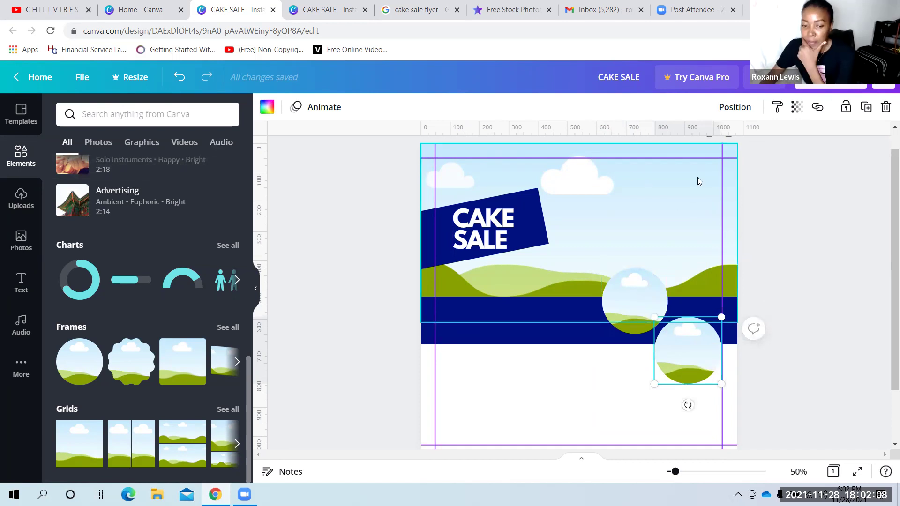
{"action": "left_click", "coordinate": [631, 312]}
{"action": "key", "text": "Delete"}
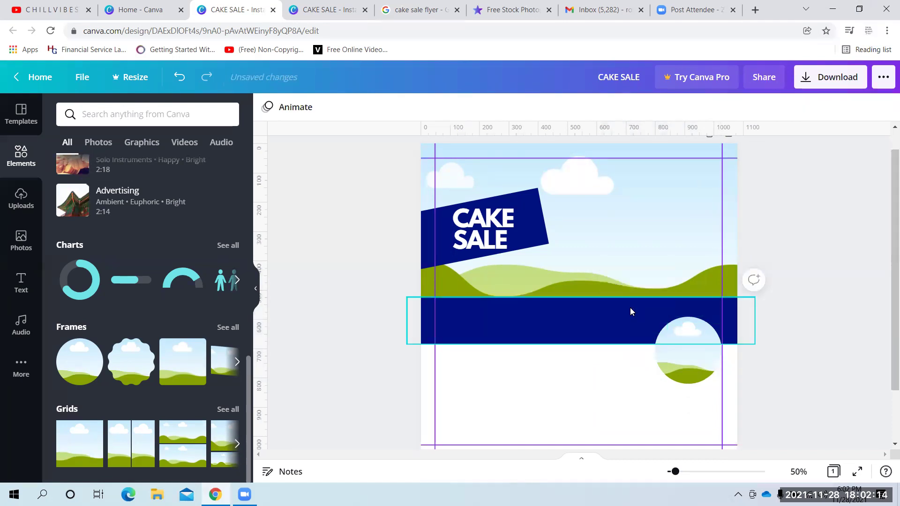
{"action": "left_click", "coordinate": [684, 362]}
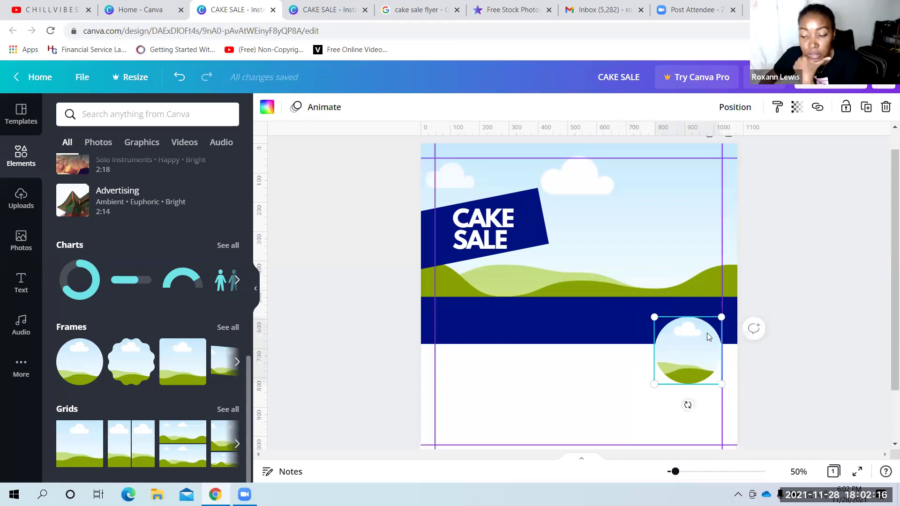
Duplicate the circular frame, set one copy across the navy band's top edge at the right margin guide and the other diagonally below-left
{"action": "left_click", "coordinate": [867, 109]}
{"action": "left_click_drag", "start_coordinate": [693, 359], "coordinate": [680, 296]}
{"action": "left_click", "coordinate": [625, 343]}
{"action": "left_click_drag", "start_coordinate": [625, 341], "coordinate": [657, 337]}
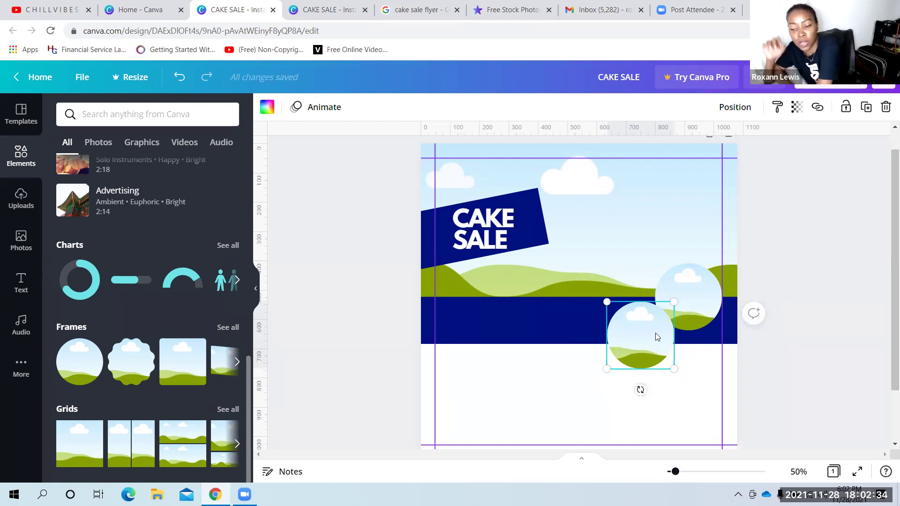
Try different positions for the two circular frames, swapping them and overlapping them diagonally across the navy band
{"action": "left_click_drag", "start_coordinate": [683, 287], "coordinate": [651, 261]}
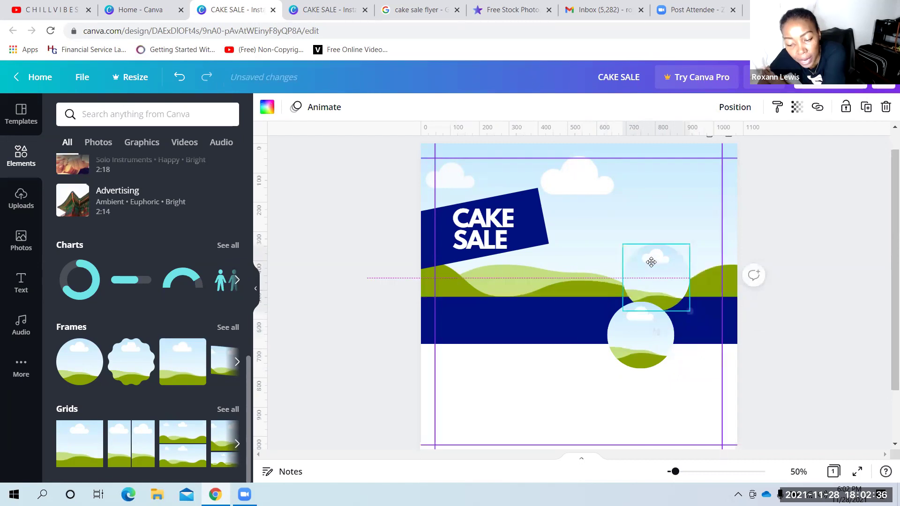
{"action": "left_click_drag", "start_coordinate": [637, 339], "coordinate": [690, 332]}
{"action": "left_click_drag", "start_coordinate": [653, 286], "coordinate": [624, 338]}
{"action": "left_click_drag", "start_coordinate": [687, 324], "coordinate": [687, 301]}
{"action": "left_click_drag", "start_coordinate": [631, 339], "coordinate": [659, 341]}
{"action": "mouse_move", "coordinate": [702, 296]}
{"action": "left_mouse_down"}
{"action": "mouse_move", "coordinate": [711, 290]}
{"action": "mouse_move", "coordinate": [689, 287]}
{"action": "mouse_move", "coordinate": [696, 291]}
{"action": "left_mouse_up"}
{"action": "left_click", "coordinate": [828, 243]}
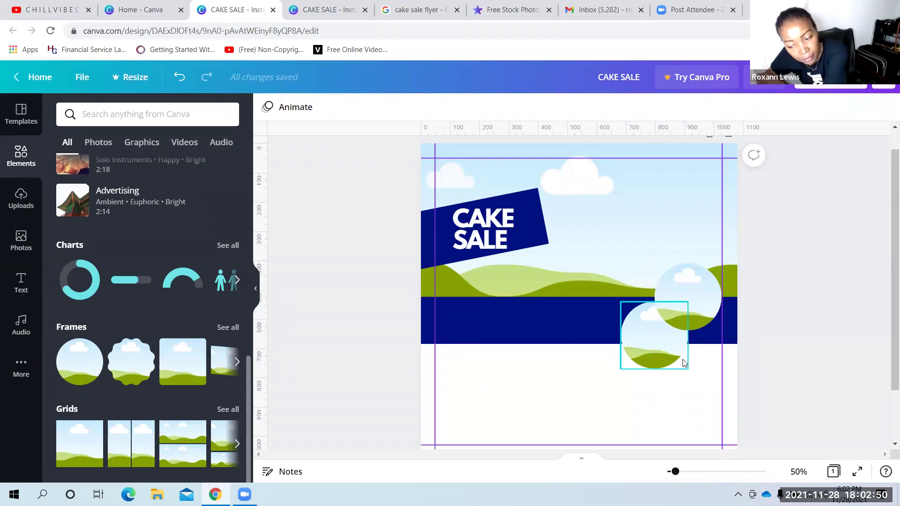
Stack the two circular frames vertically, edge to edge and centre-aligned, just inside the right margin guide over the navy band
{"action": "mouse_move", "coordinate": [687, 287]}
{"action": "left_mouse_down"}
{"action": "mouse_move", "coordinate": [720, 299]}
{"action": "mouse_move", "coordinate": [688, 288]}
{"action": "left_mouse_up"}
{"action": "left_click_drag", "start_coordinate": [637, 341], "coordinate": [607, 336]}
{"action": "left_click_drag", "start_coordinate": [683, 301], "coordinate": [684, 353]}
{"action": "left_click_drag", "start_coordinate": [626, 329], "coordinate": [682, 280]}
{"action": "left_click_drag", "start_coordinate": [678, 361], "coordinate": [673, 358]}
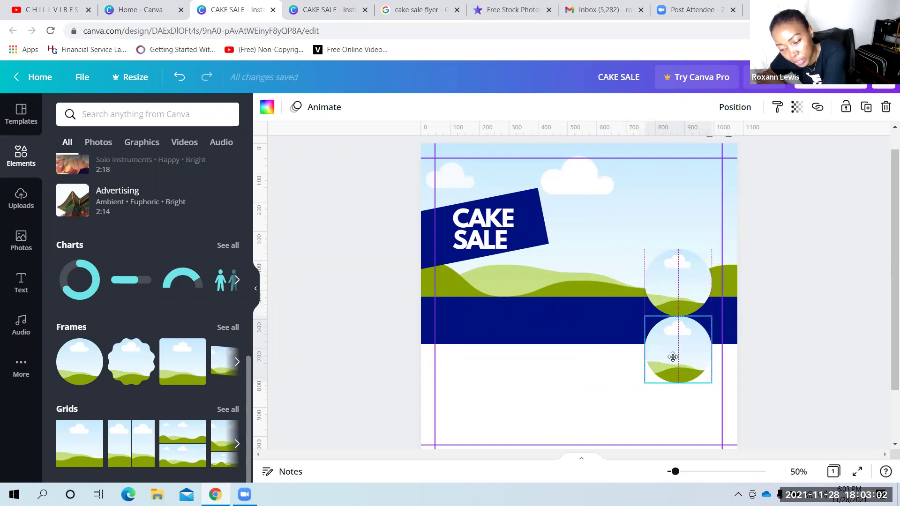
{"action": "left_click", "coordinate": [832, 264]}
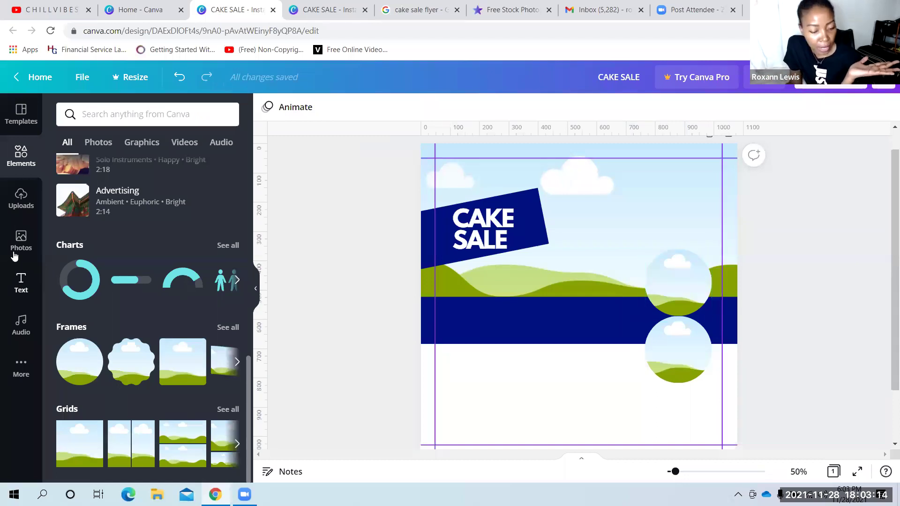
Search the photo library for CAKE using the recent search
{"action": "left_click", "coordinate": [17, 236]}
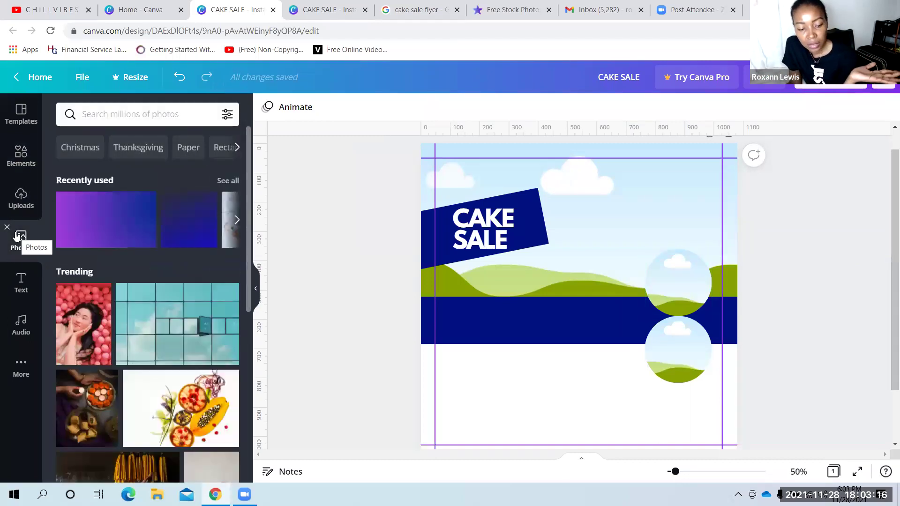
{"action": "left_click", "coordinate": [128, 104]}
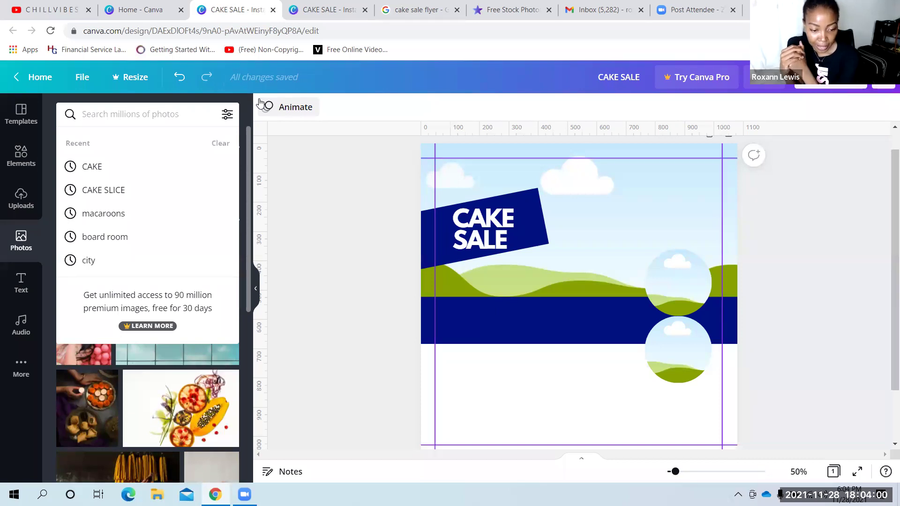
{"action": "right_click", "coordinate": [238, 161]}
{"action": "left_click", "coordinate": [17, 207]}
{"action": "left_click", "coordinate": [16, 207]}
{"action": "left_click", "coordinate": [25, 240]}
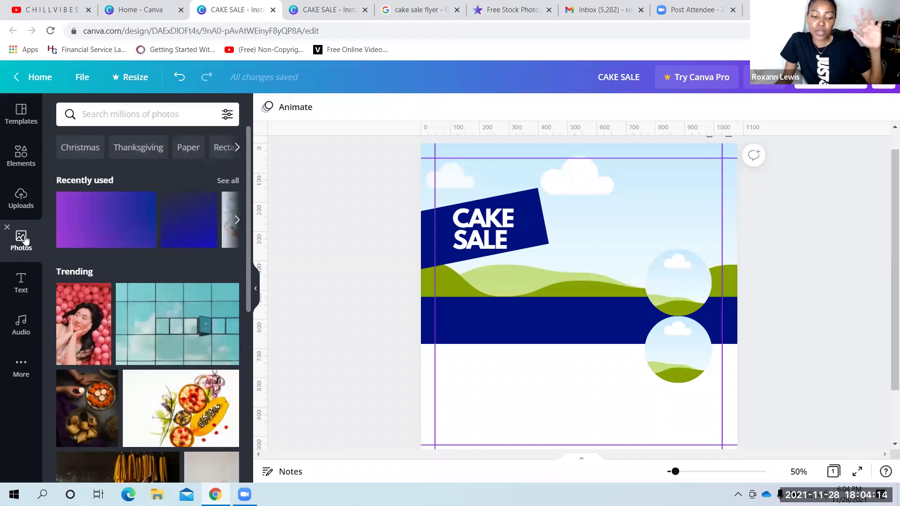
{"action": "left_click", "coordinate": [94, 117]}
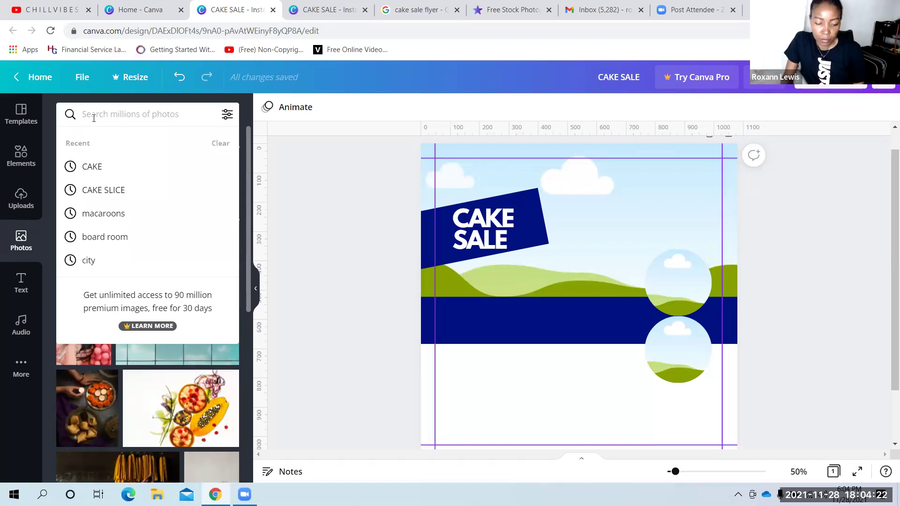
{"action": "left_click", "coordinate": [121, 170]}
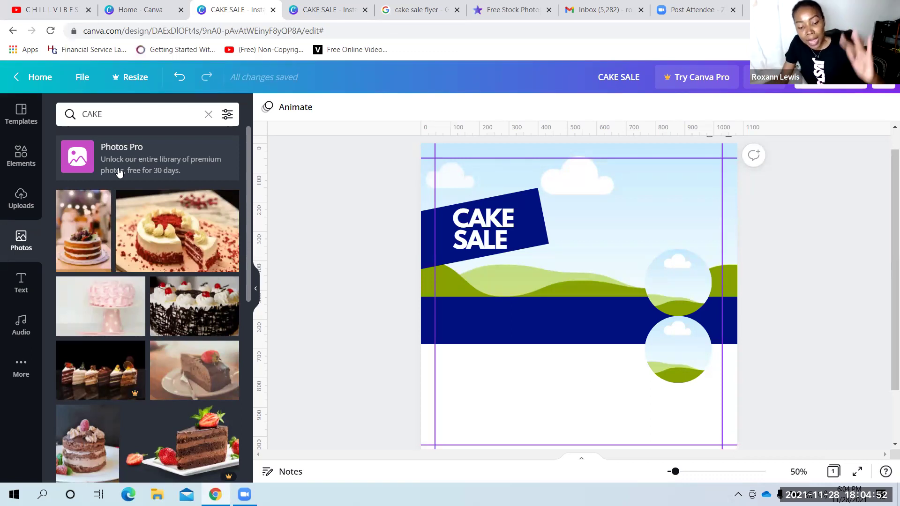
Find the free photo of the white cake topped with yellow fruit and chocolate crumbs and place it in the upper image grid
{"action": "scroll", "coordinate": [155, 295], "scroll_direction": "down", "scroll_amount": 4}
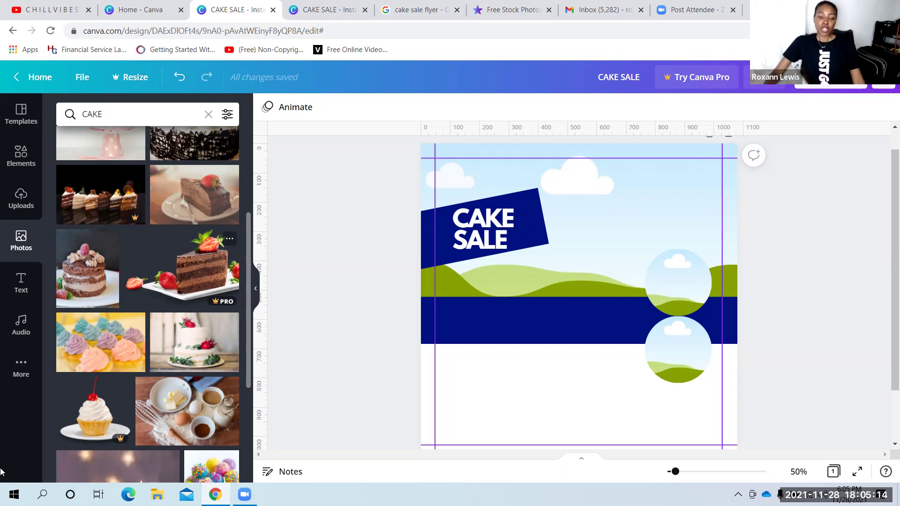
{"action": "scroll", "coordinate": [159, 237], "scroll_direction": "down", "scroll_amount": 6}
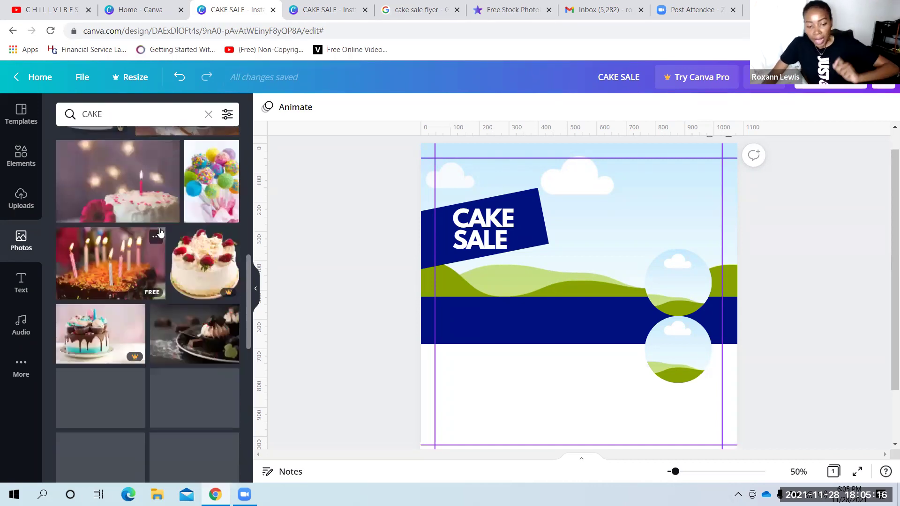
{"action": "scroll", "coordinate": [159, 236], "scroll_direction": "down", "scroll_amount": 4}
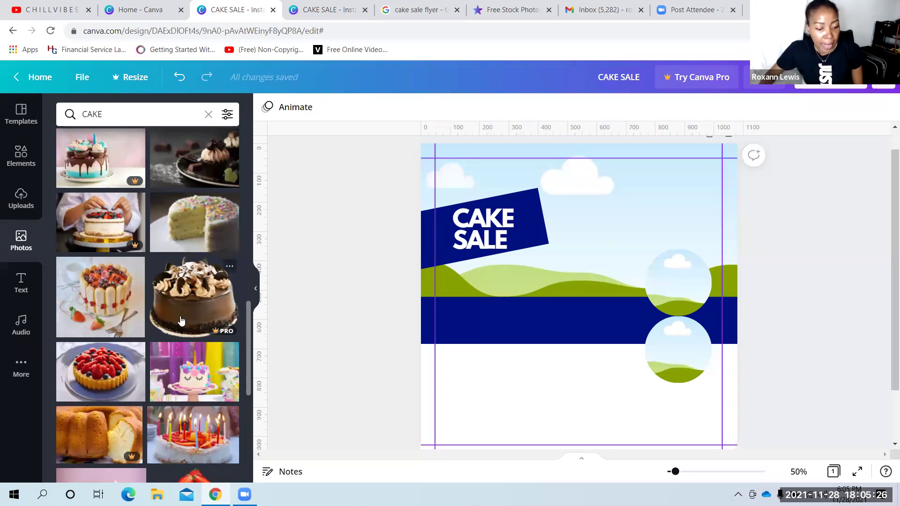
{"action": "scroll", "coordinate": [180, 320], "scroll_direction": "down", "scroll_amount": 10}
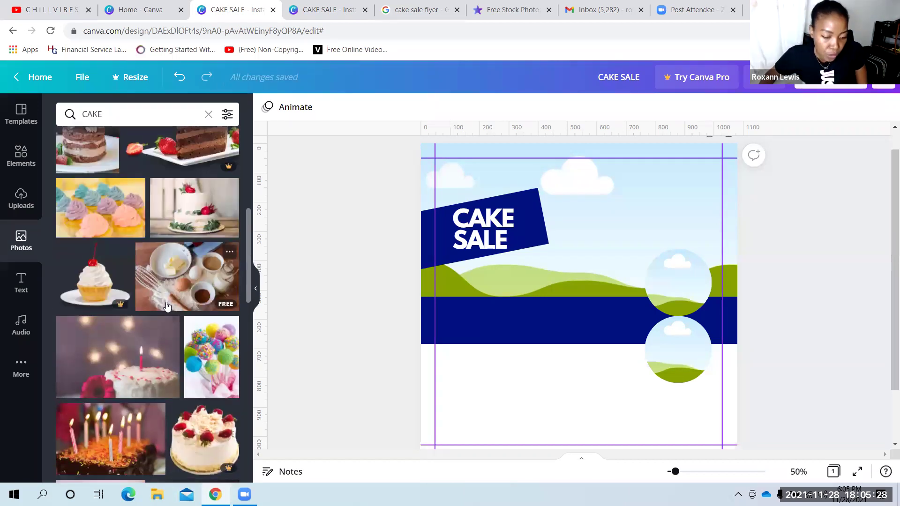
{"action": "scroll", "coordinate": [167, 306], "scroll_direction": "up", "scroll_amount": 10}
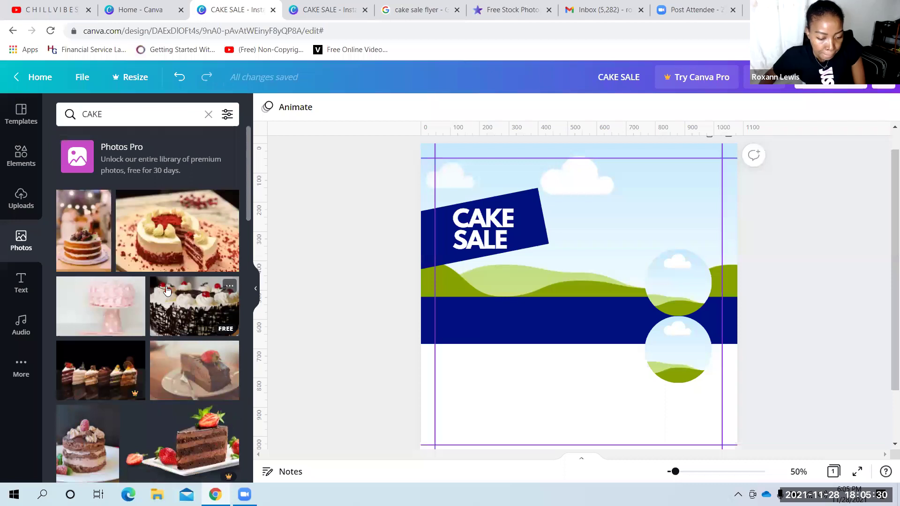
{"action": "scroll", "coordinate": [168, 290], "scroll_direction": "down", "scroll_amount": 10}
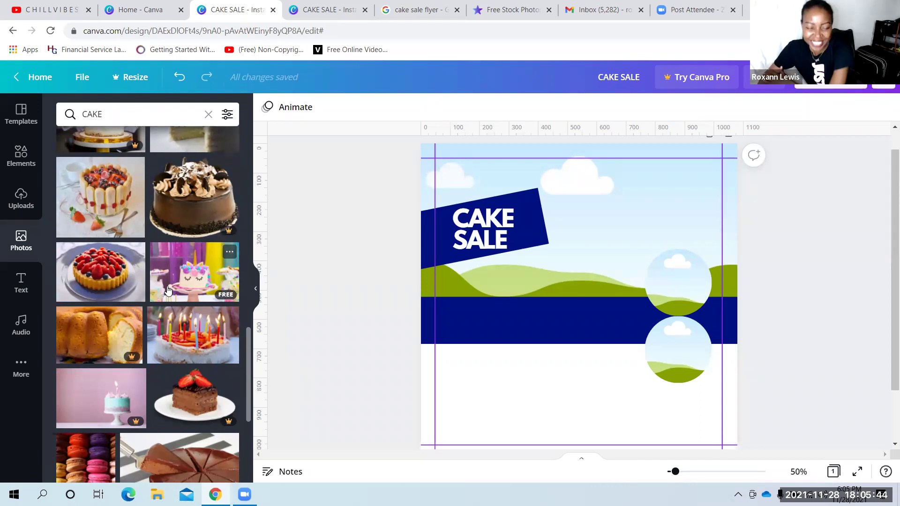
{"action": "scroll", "coordinate": [162, 244], "scroll_direction": "down", "scroll_amount": 5}
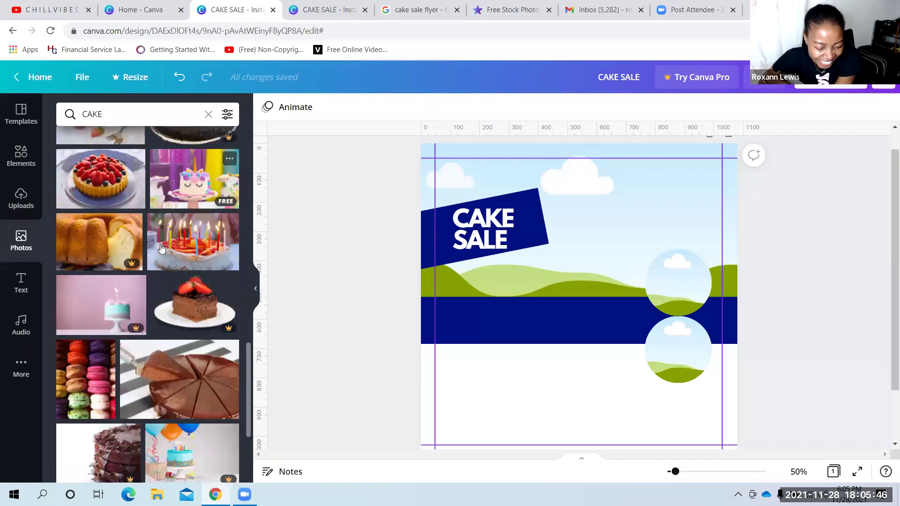
{"action": "scroll", "coordinate": [161, 249], "scroll_direction": "down", "scroll_amount": 1}
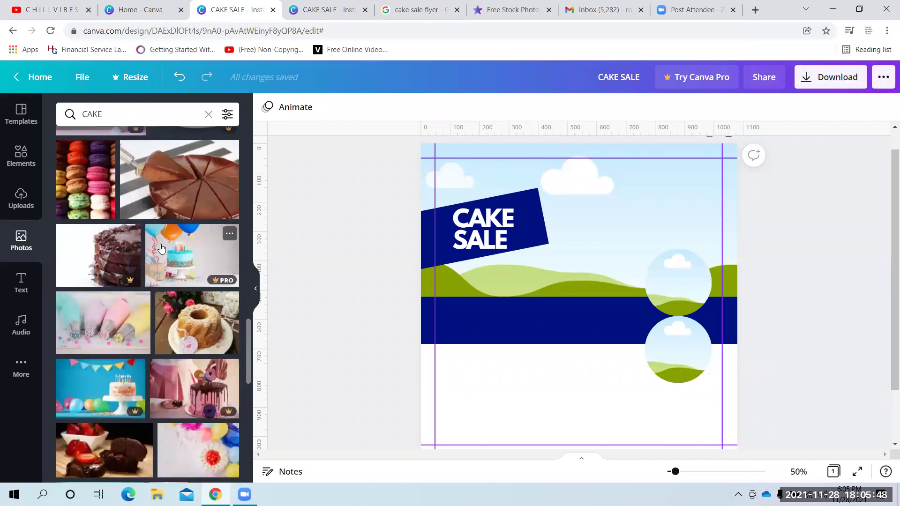
{"action": "scroll", "coordinate": [161, 247], "scroll_direction": "down", "scroll_amount": 3}
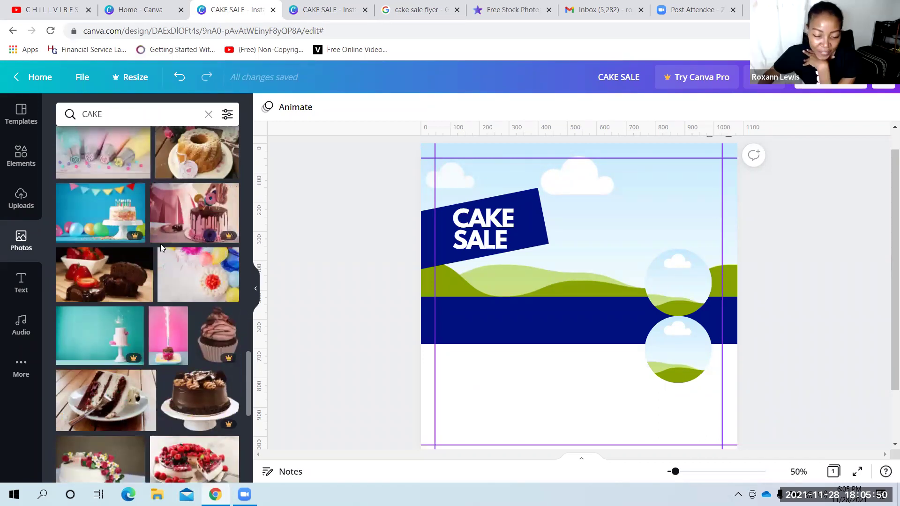
{"action": "scroll", "coordinate": [161, 249], "scroll_direction": "down", "scroll_amount": 3}
{"action": "scroll", "coordinate": [159, 249], "scroll_direction": "down", "scroll_amount": 2}
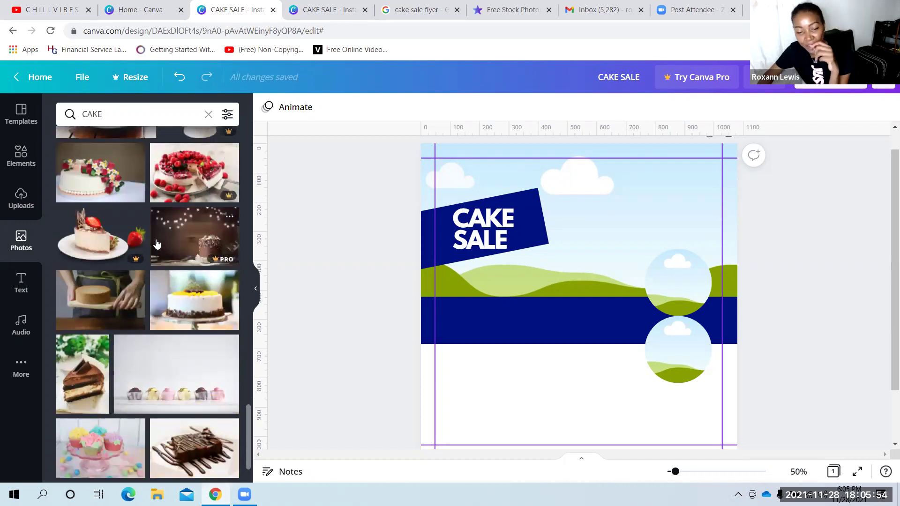
{"action": "scroll", "coordinate": [156, 245], "scroll_direction": "down", "scroll_amount": 1}
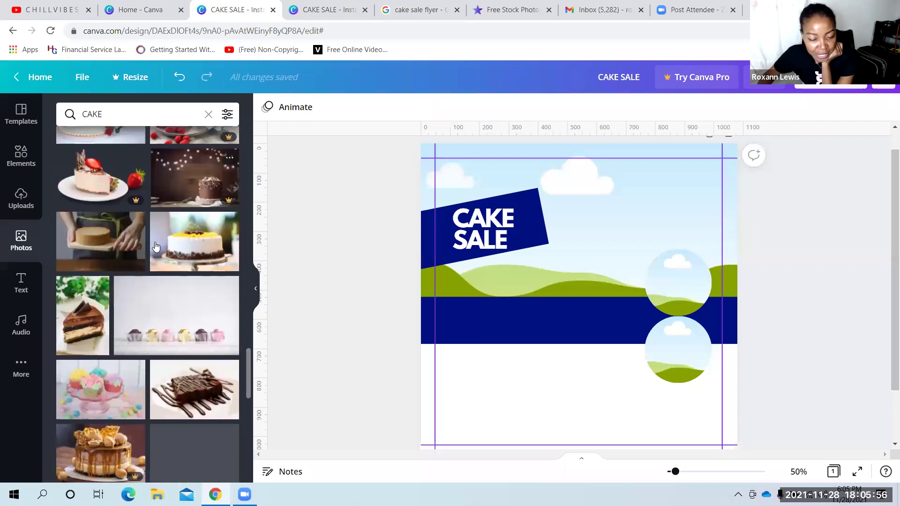
{"action": "left_click", "coordinate": [181, 245]}
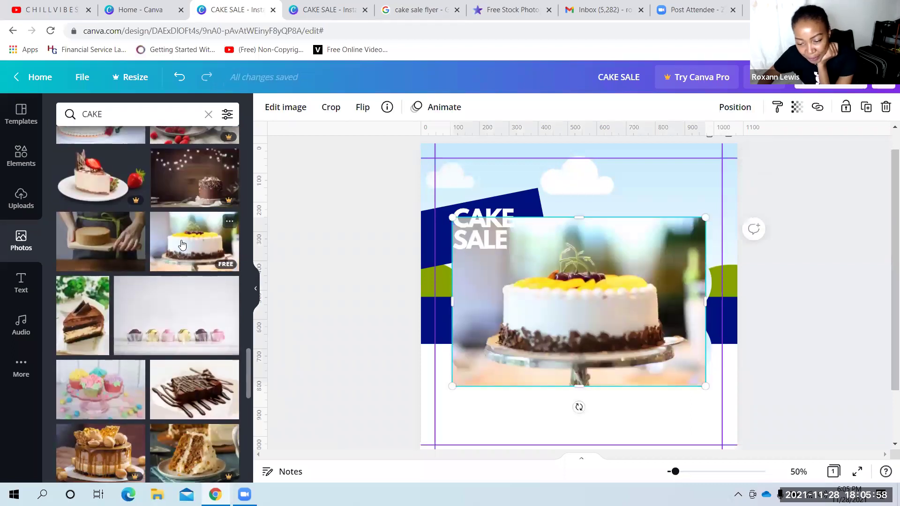
{"action": "left_click_drag", "start_coordinate": [597, 315], "coordinate": [594, 216]}
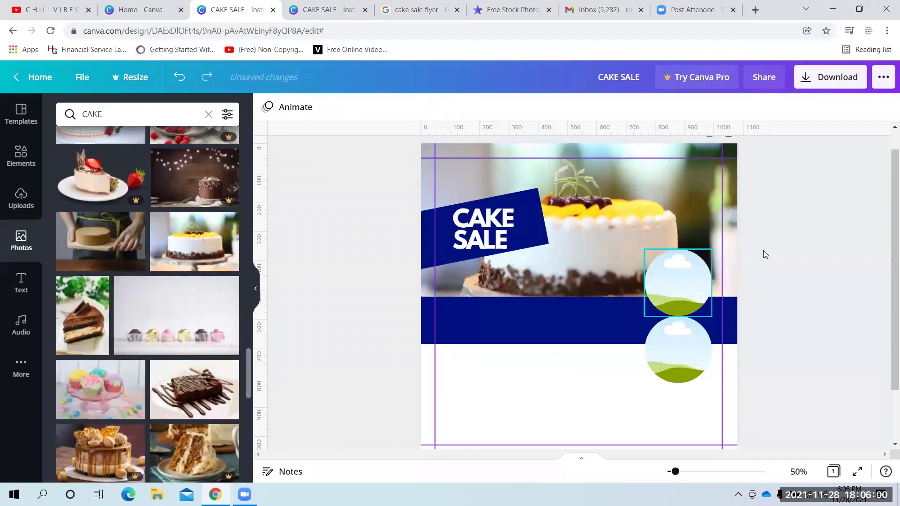
Enlarge the cake photo inside the upper image grid and shift it so the cake stays framed behind the title label
{"action": "double_click", "coordinate": [597, 206]}
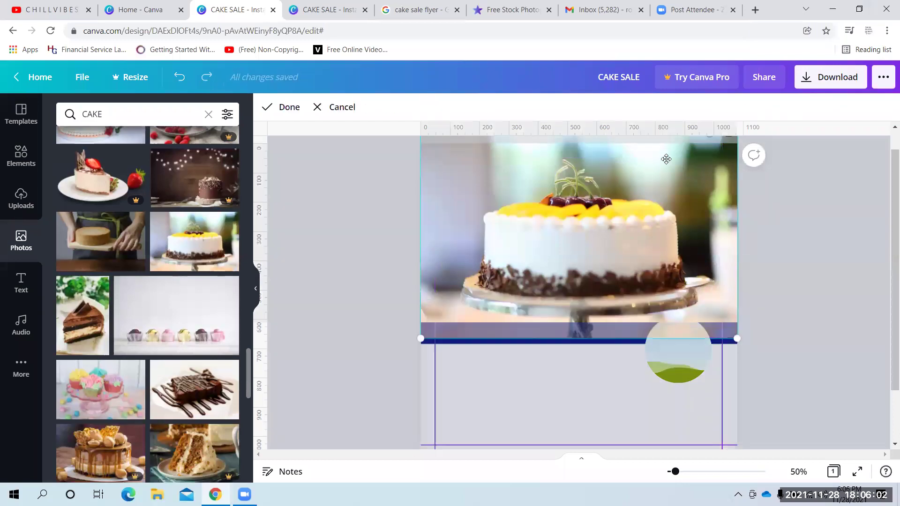
{"action": "left_click_drag", "start_coordinate": [736, 339], "coordinate": [765, 358]}
{"action": "left_click_drag", "start_coordinate": [711, 259], "coordinate": [688, 210]}
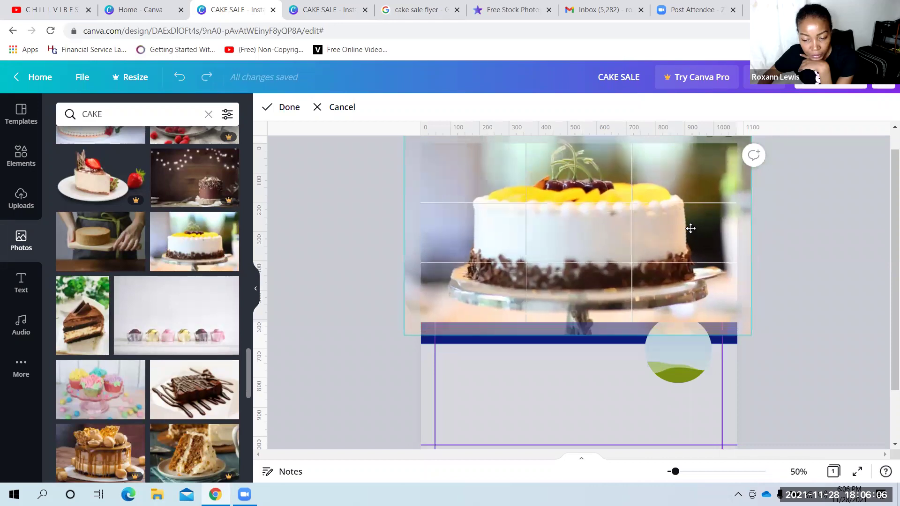
{"action": "left_click", "coordinate": [812, 275]}
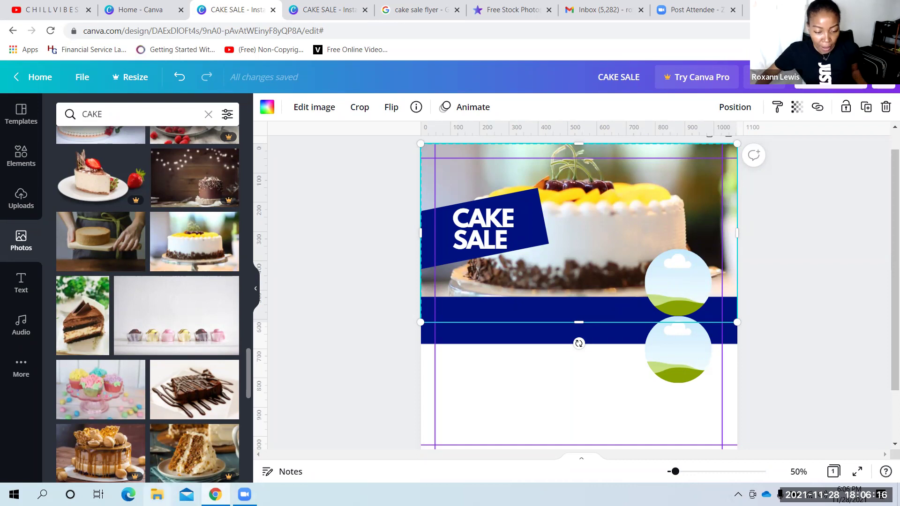
Browse the CAKE photo results for a free cake photo suitable for the circular frames
{"action": "scroll", "coordinate": [125, 351], "scroll_direction": "down", "scroll_amount": 6}
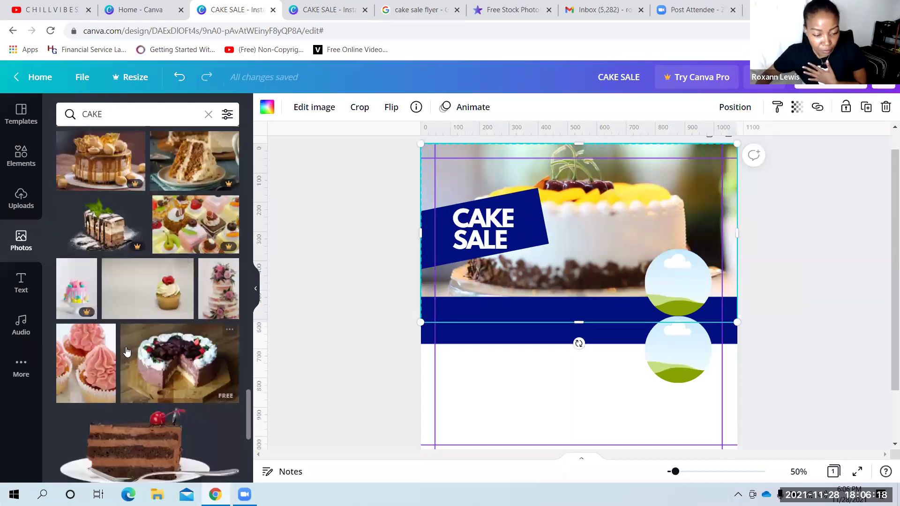
{"action": "scroll", "coordinate": [125, 351], "scroll_direction": "down", "scroll_amount": 3}
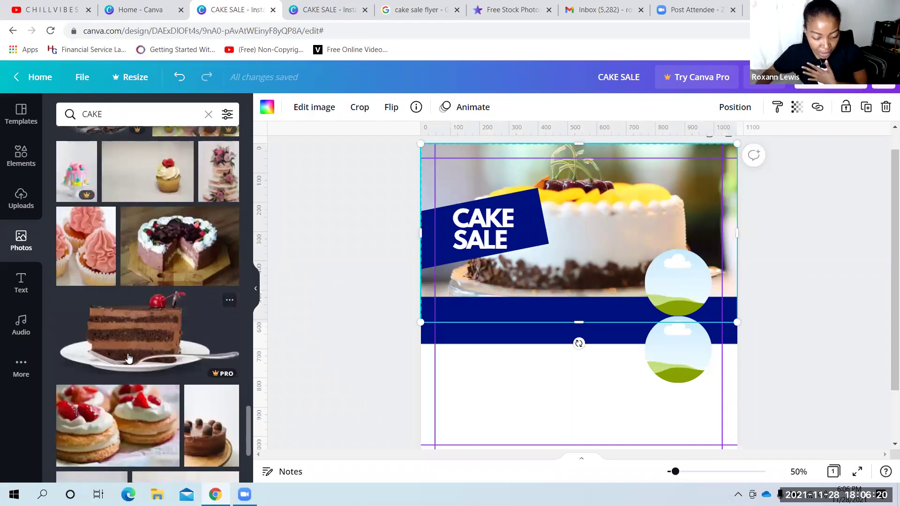
{"action": "scroll", "coordinate": [128, 358], "scroll_direction": "down", "scroll_amount": 3}
{"action": "scroll", "coordinate": [128, 358], "scroll_direction": "down", "scroll_amount": 3}
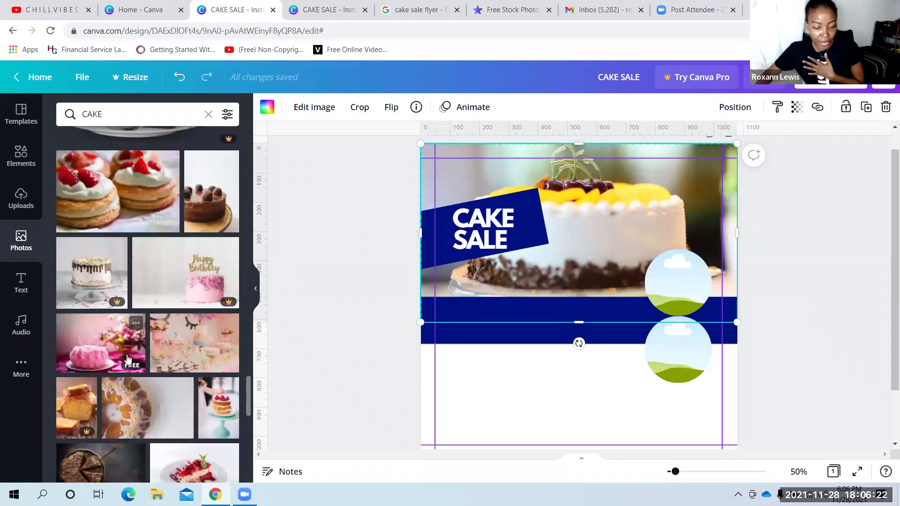
{"action": "scroll", "coordinate": [127, 358], "scroll_direction": "down", "scroll_amount": 10}
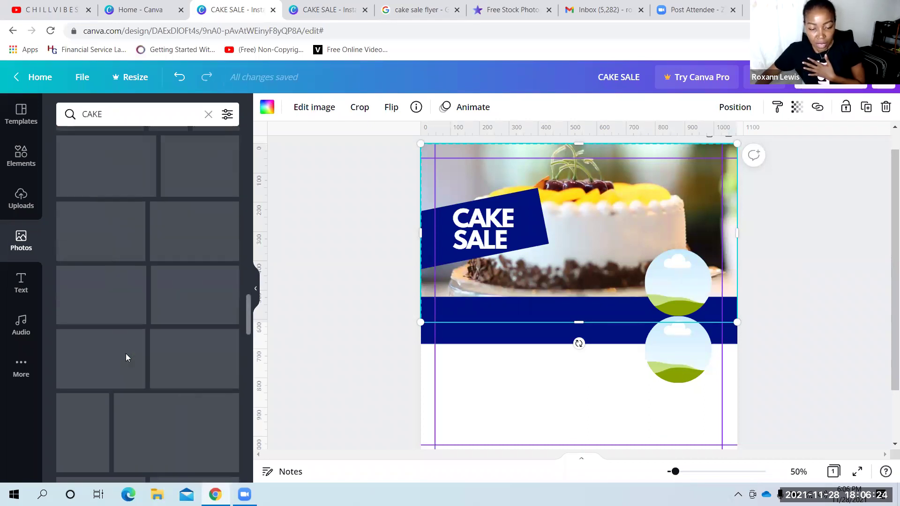
{"action": "scroll", "coordinate": [128, 356], "scroll_direction": "up", "scroll_amount": 15}
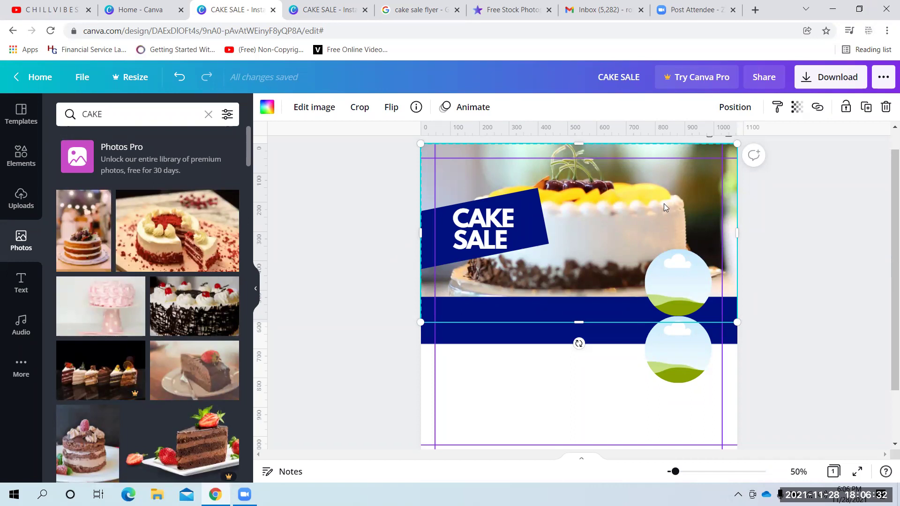
{"action": "scroll", "coordinate": [169, 205], "scroll_direction": "down", "scroll_amount": 8}
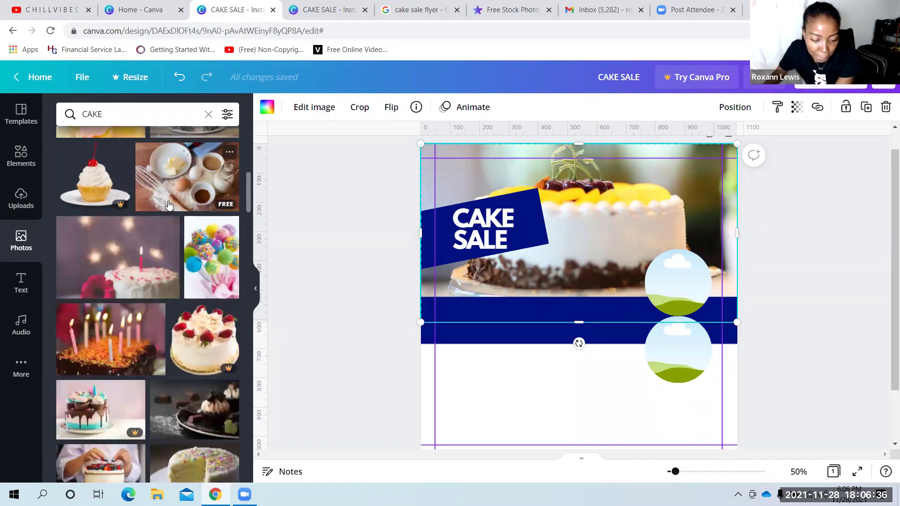
{"action": "scroll", "coordinate": [169, 205], "scroll_direction": "down", "scroll_amount": 5}
{"action": "scroll", "coordinate": [168, 204], "scroll_direction": "down", "scroll_amount": 5}
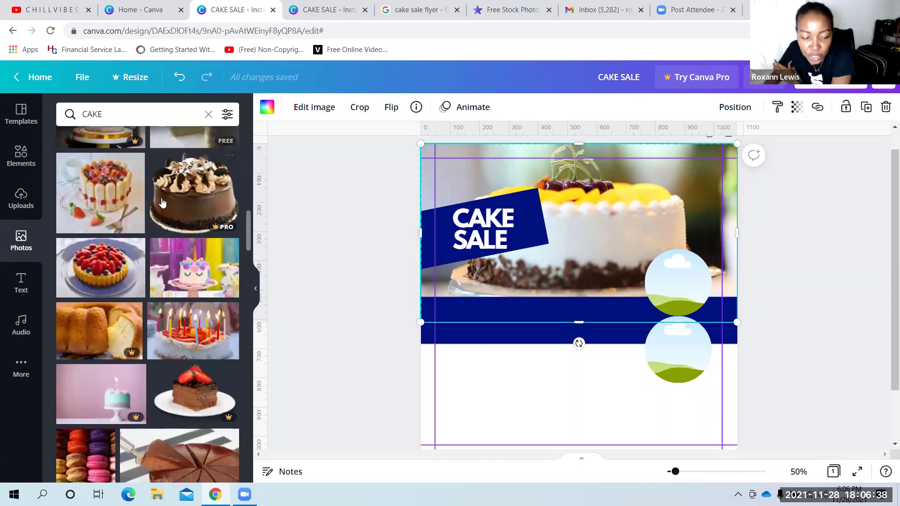
{"action": "scroll", "coordinate": [168, 204], "scroll_direction": "down", "scroll_amount": 4}
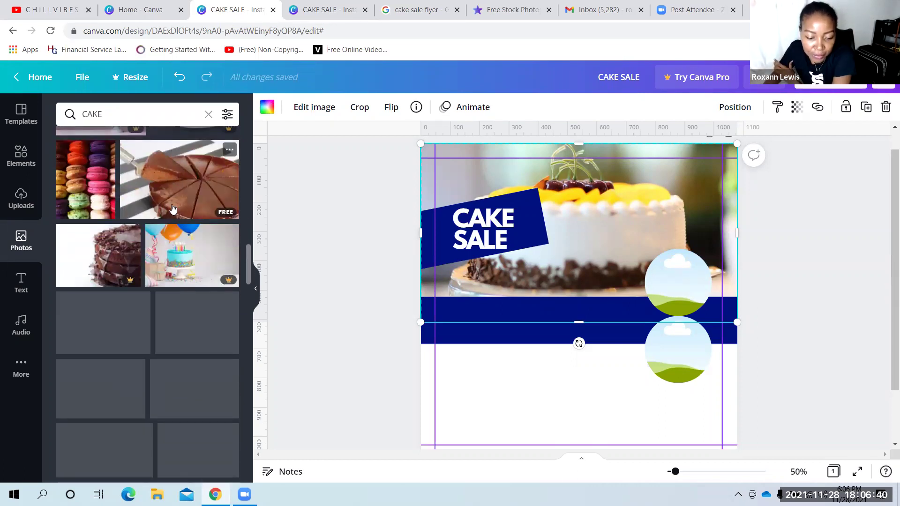
{"action": "scroll", "coordinate": [172, 207], "scroll_direction": "down", "scroll_amount": 1}
{"action": "scroll", "coordinate": [172, 208], "scroll_direction": "down", "scroll_amount": 5}
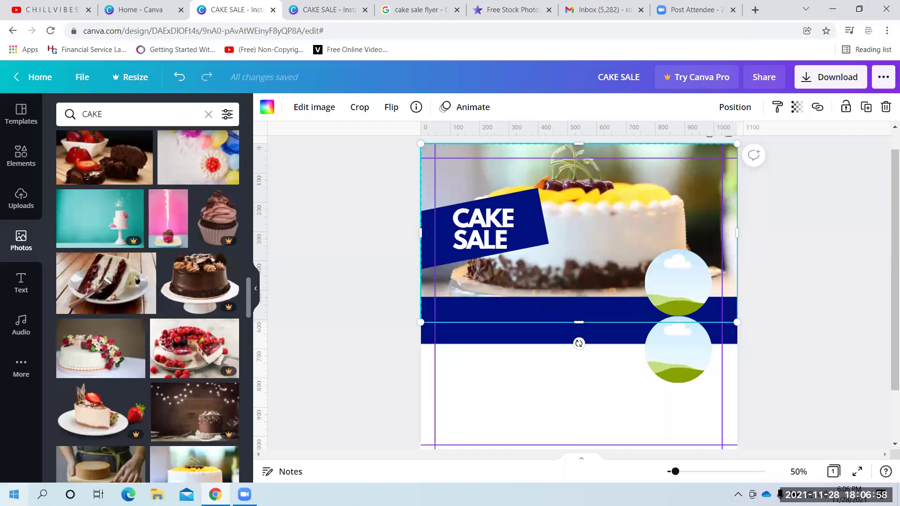
Enlarge the lower circular frame and move it down into the white area below the navy band
{"action": "left_click", "coordinate": [831, 273]}
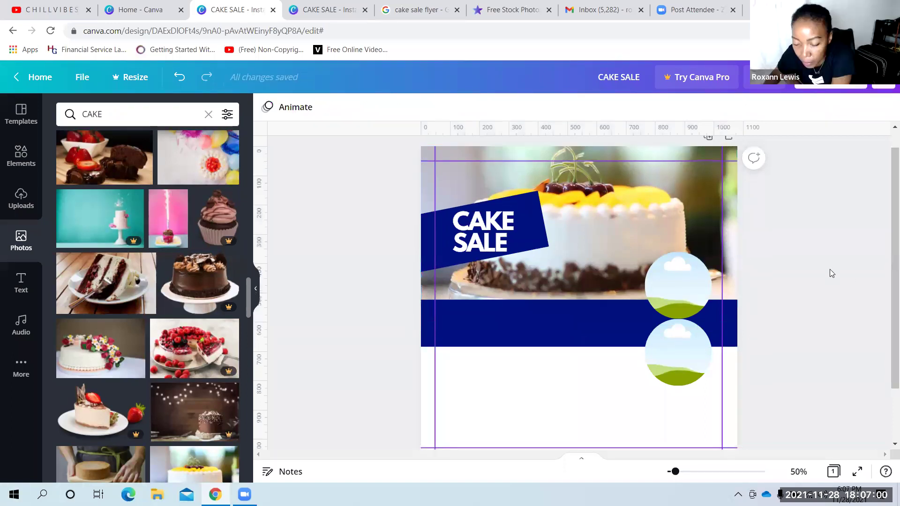
{"action": "scroll", "coordinate": [829, 269], "scroll_direction": "down", "scroll_amount": 3}
{"action": "left_click", "coordinate": [674, 303]}
{"action": "left_click_drag", "start_coordinate": [645, 320], "coordinate": [625, 338]}
{"action": "left_click_drag", "start_coordinate": [666, 294], "coordinate": [671, 320]}
Enlarge the upper circular frame to roughly match the lower one and shift both frames up slightly, leaving a small gap between them
{"action": "left_click", "coordinate": [668, 215]}
{"action": "left_click_drag", "start_coordinate": [644, 252], "coordinate": [620, 274]}
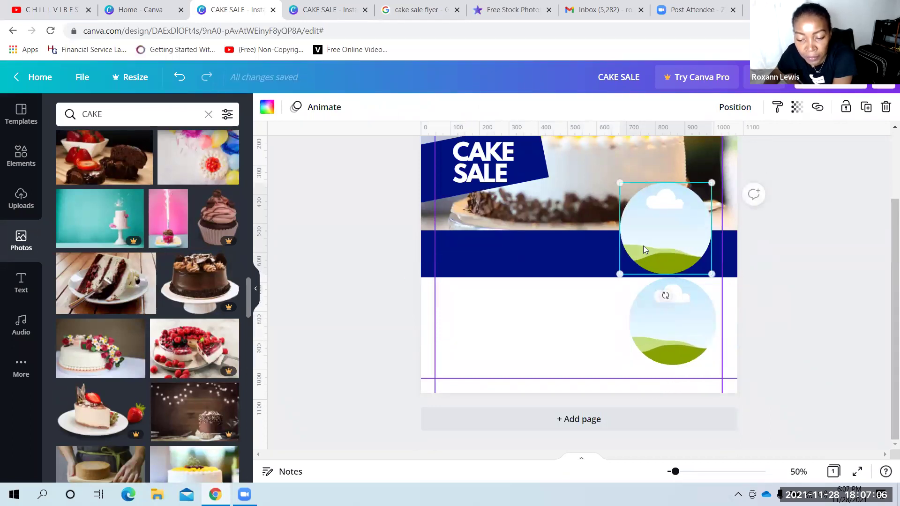
{"action": "left_click_drag", "start_coordinate": [636, 236], "coordinate": [635, 225]}
{"action": "left_click", "coordinate": [679, 319]}
{"action": "left_click_drag", "start_coordinate": [680, 319], "coordinate": [677, 308]}
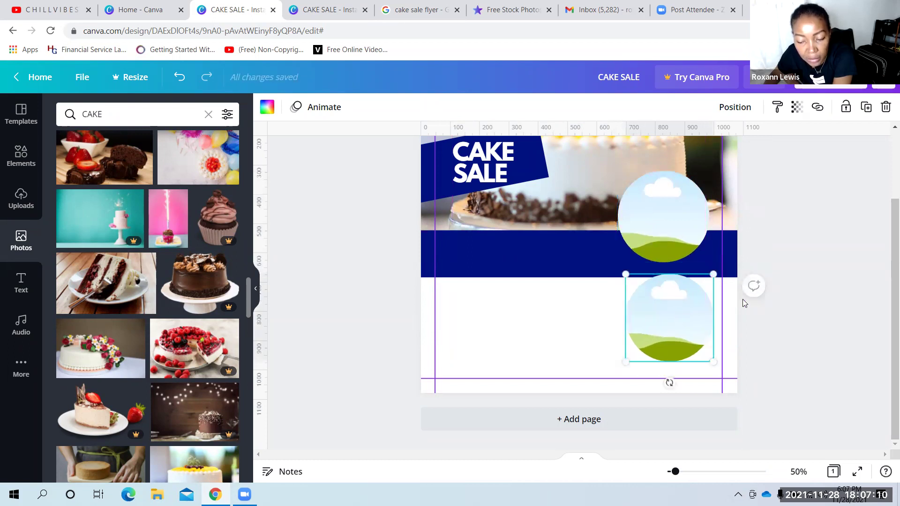
{"action": "left_click", "coordinate": [818, 247]}
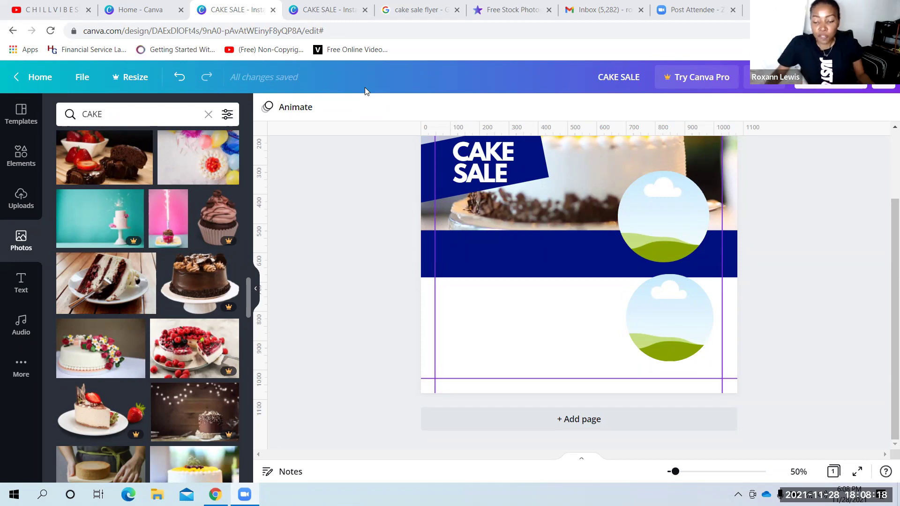
Add the free photo of the dark layer cake slice with white cream and a fork, placing it over the lower white area
{"action": "scroll", "coordinate": [748, 171], "scroll_direction": "up", "scroll_amount": 3}
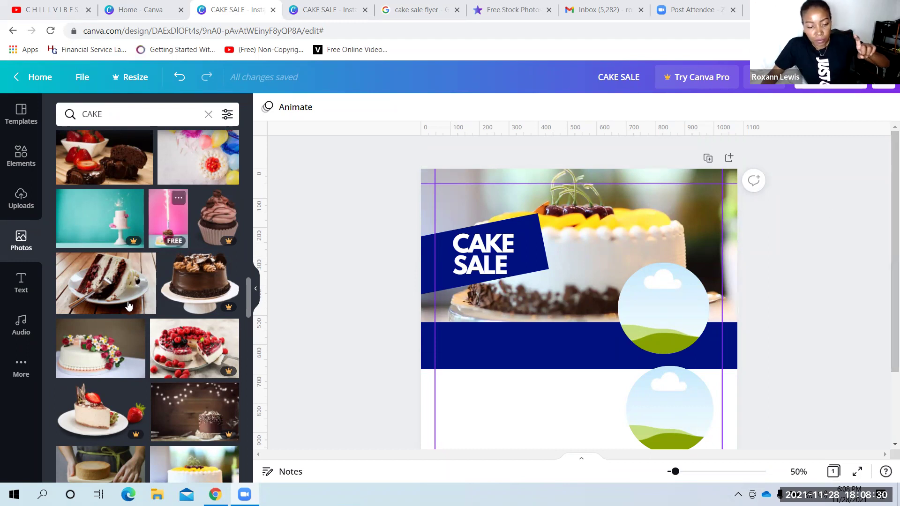
{"action": "left_click", "coordinate": [106, 283]}
{"action": "left_click_drag", "start_coordinate": [584, 305], "coordinate": [506, 387]}
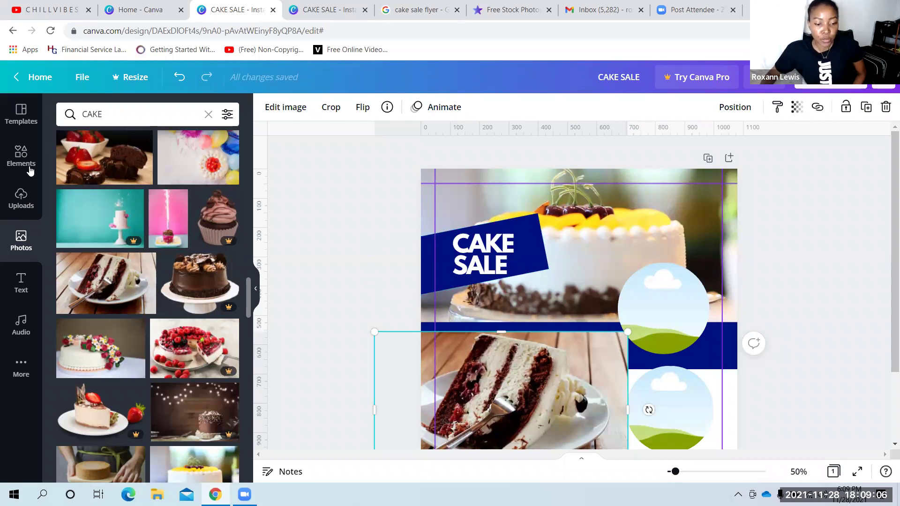
Search the photo library for SLICE OF CAKE and place the cake slice photo from the page into the upper circular frame
{"action": "left_click_drag", "start_coordinate": [126, 110], "coordinate": [60, 111]}
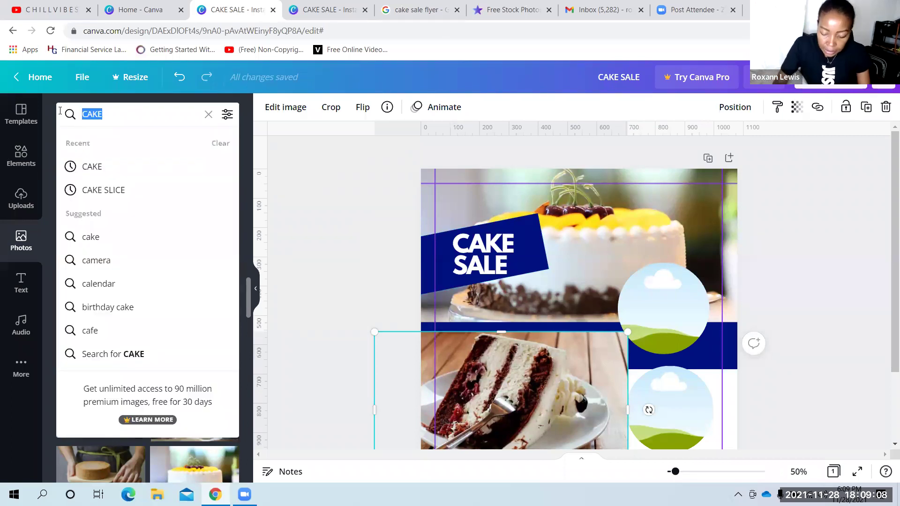
{"action": "type", "text": "SLICE OF CAKE"}
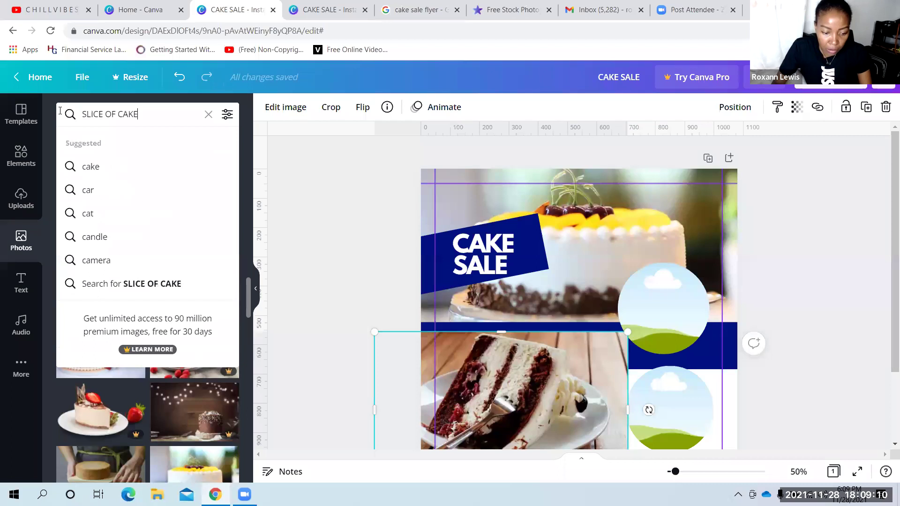
{"action": "key", "text": "Return"}
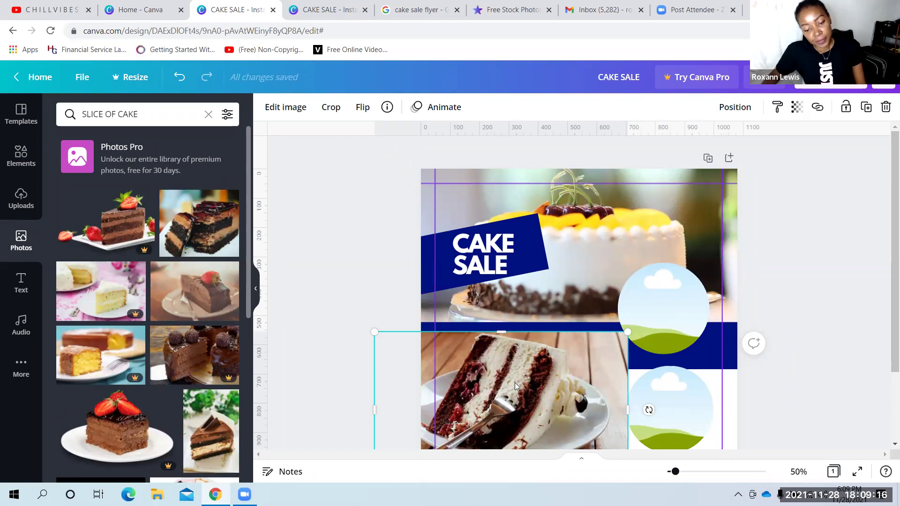
{"action": "left_click_drag", "start_coordinate": [514, 382], "coordinate": [656, 307]}
Browse the SLICE OF CAKE results for a free photo for the lower circular frame
{"action": "scroll", "coordinate": [196, 281], "scroll_direction": "down", "scroll_amount": 6}
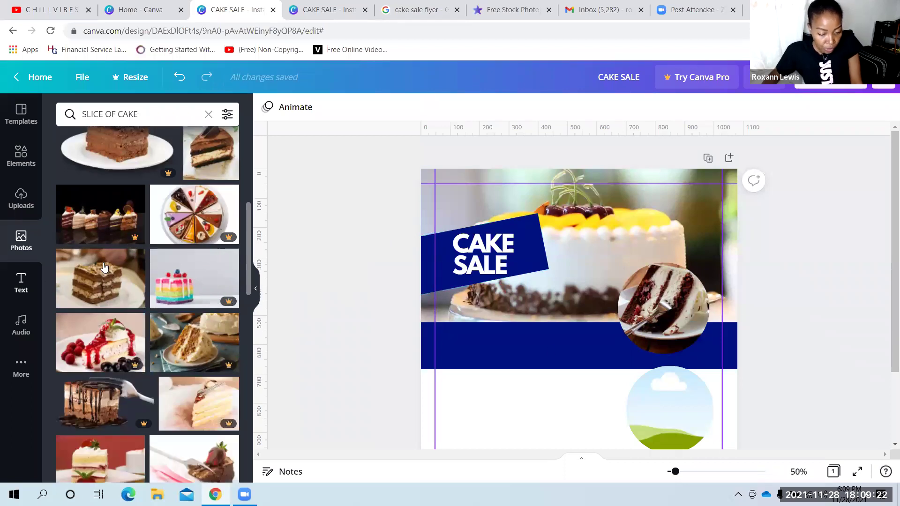
{"action": "scroll", "coordinate": [111, 265], "scroll_direction": "down", "scroll_amount": 3}
{"action": "scroll", "coordinate": [111, 265], "scroll_direction": "down", "scroll_amount": 6}
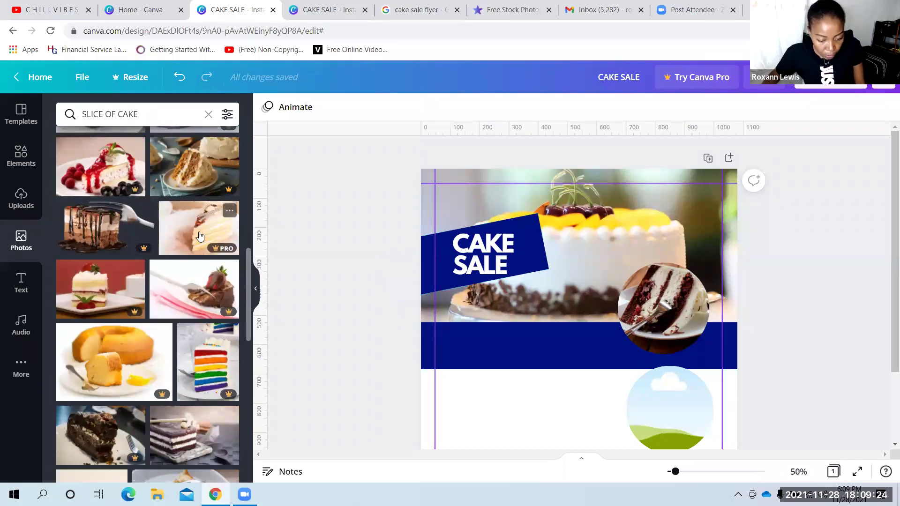
{"action": "scroll", "coordinate": [194, 240], "scroll_direction": "down", "scroll_amount": 6}
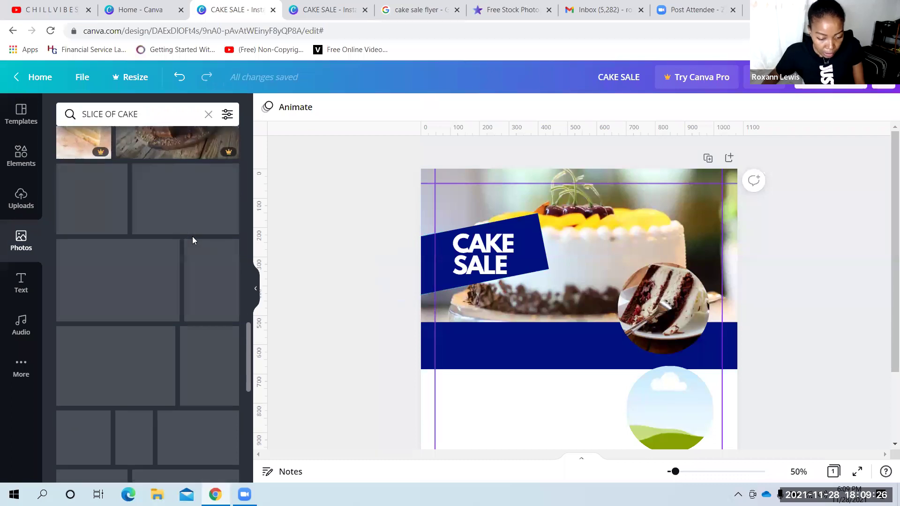
{"action": "scroll", "coordinate": [193, 237], "scroll_direction": "down", "scroll_amount": 6}
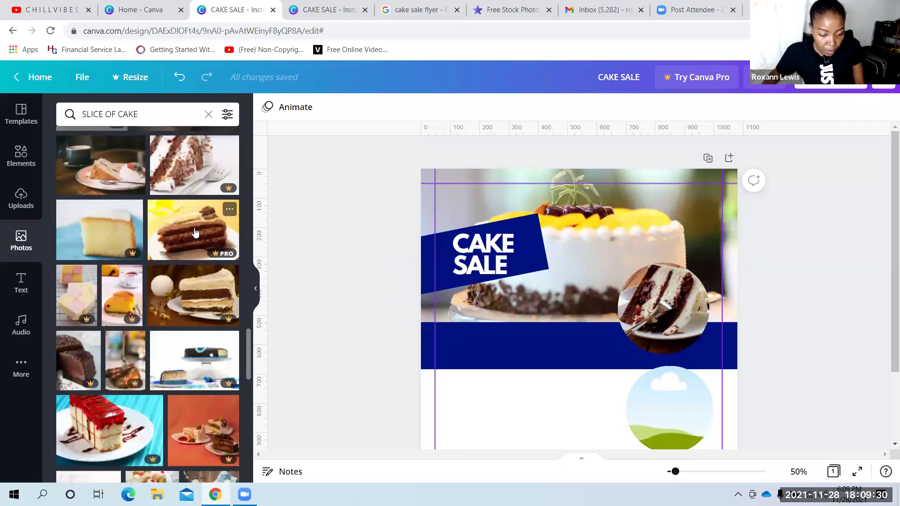
{"action": "scroll", "coordinate": [195, 221], "scroll_direction": "down", "scroll_amount": 5}
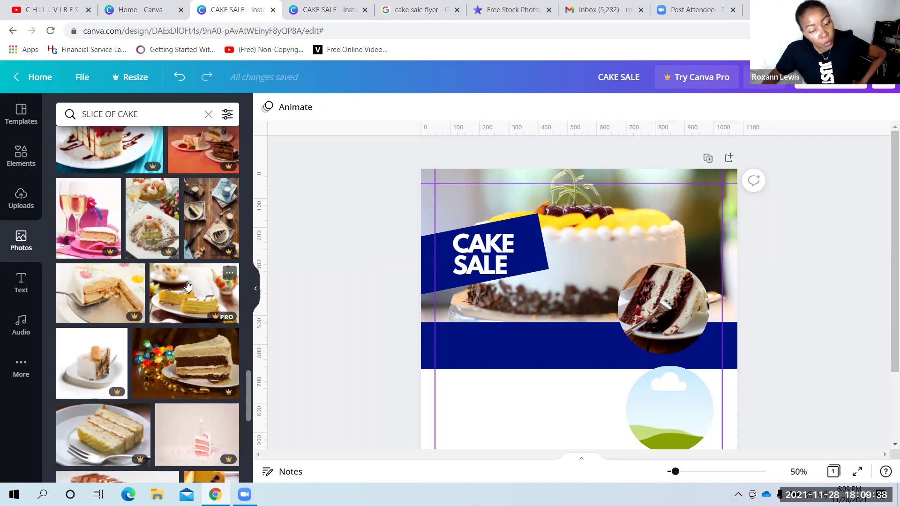
{"action": "scroll", "coordinate": [188, 286], "scroll_direction": "down", "scroll_amount": 2}
{"action": "scroll", "coordinate": [188, 286], "scroll_direction": "down", "scroll_amount": 4}
{"action": "scroll", "coordinate": [194, 307], "scroll_direction": "down", "scroll_amount": 3}
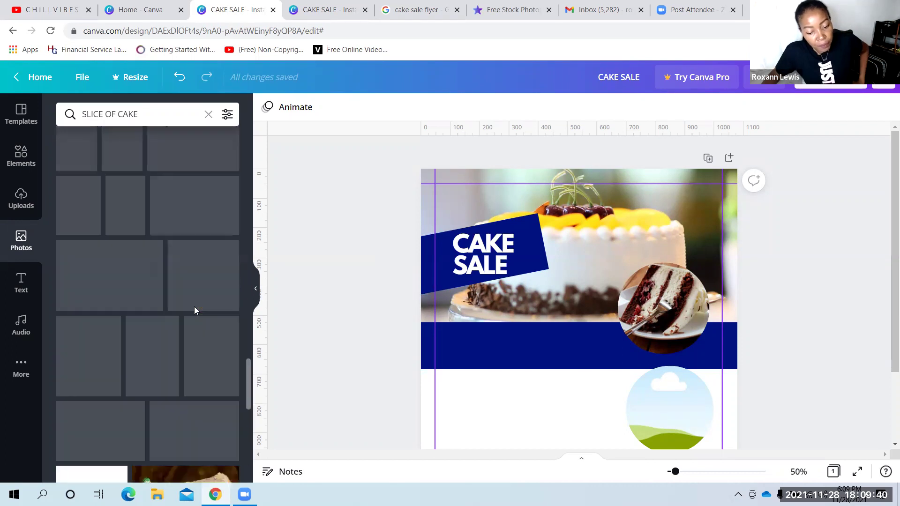
{"action": "scroll", "coordinate": [187, 291], "scroll_direction": "up", "scroll_amount": 10}
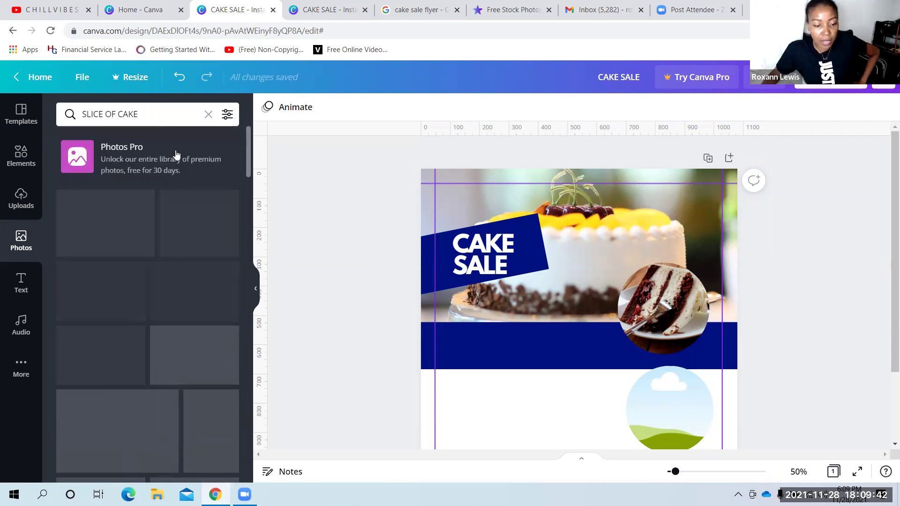
Replace the photo search with the recent search CAKE SLICE
{"action": "left_click", "coordinate": [164, 107]}
{"action": "key", "text": "BackSpace"}
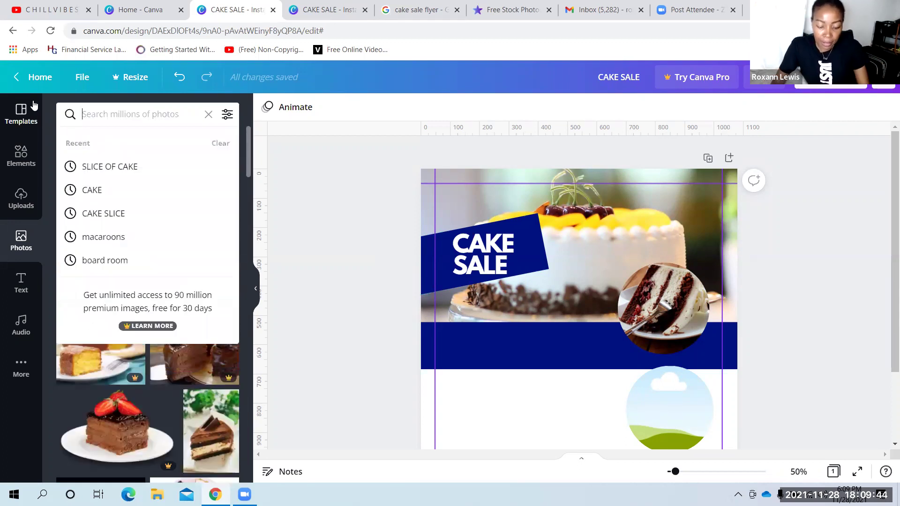
{"action": "type", "text": "CAKE"}
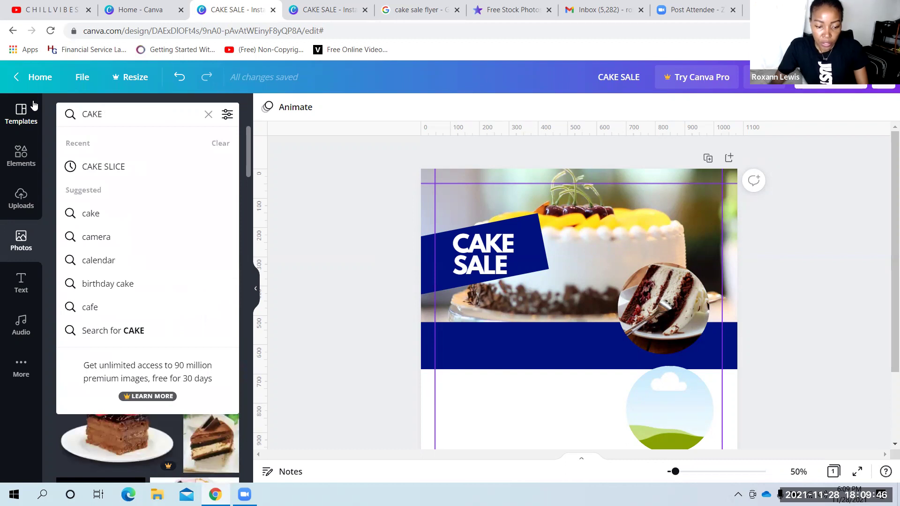
{"action": "left_click", "coordinate": [106, 165]}
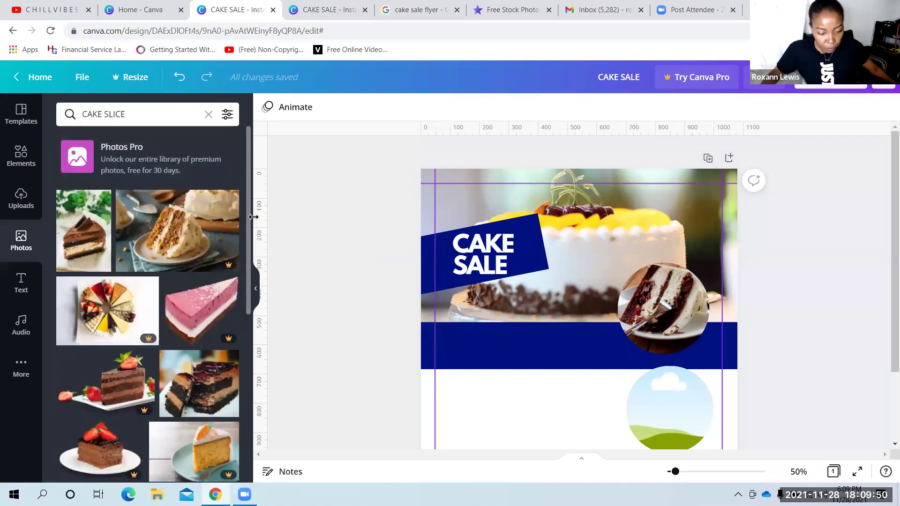
Browse the CAKE SLICE photo results for a free cake picture that suits the lower circular frame
{"action": "scroll", "coordinate": [180, 248], "scroll_direction": "down", "scroll_amount": 3}
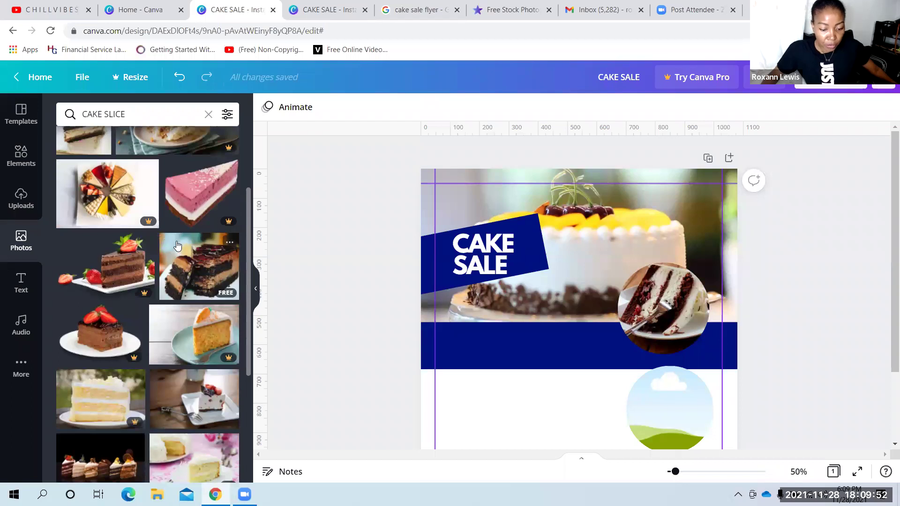
{"action": "scroll", "coordinate": [181, 247], "scroll_direction": "down", "scroll_amount": 1}
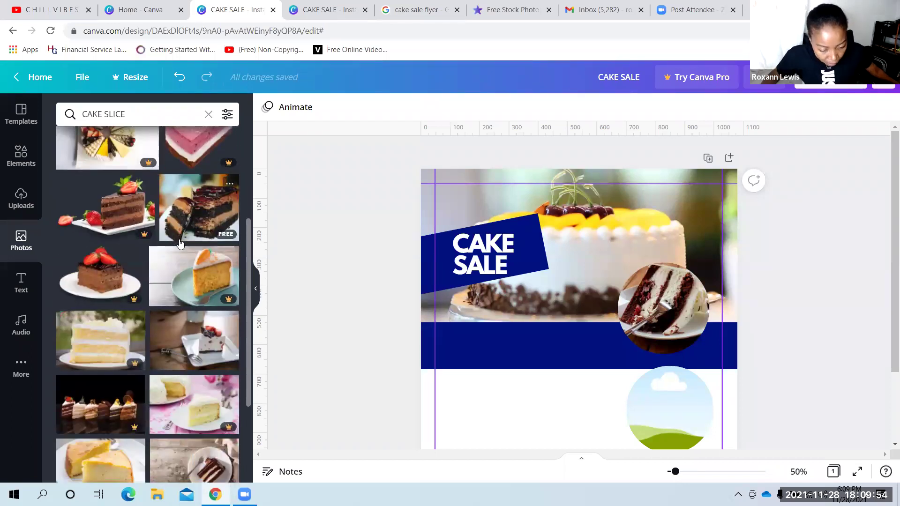
{"action": "scroll", "coordinate": [181, 244], "scroll_direction": "down", "scroll_amount": 2}
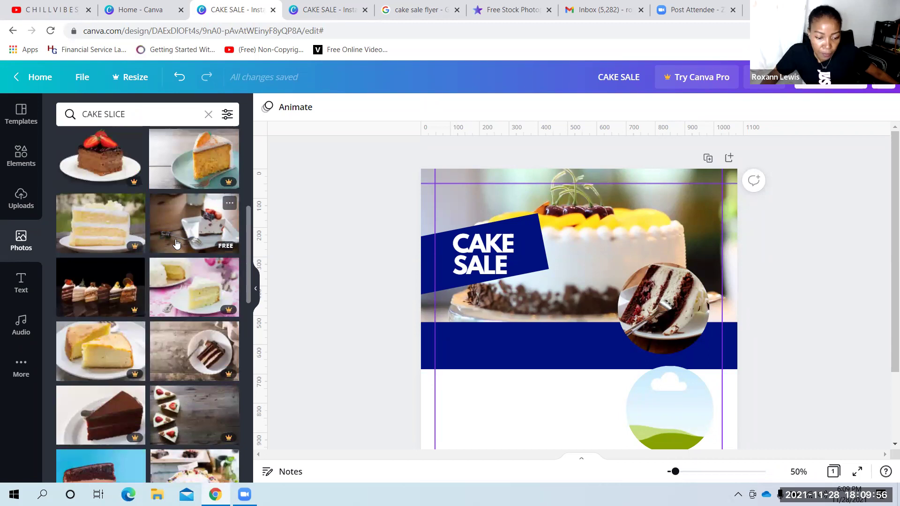
{"action": "scroll", "coordinate": [176, 243], "scroll_direction": "down", "scroll_amount": 3}
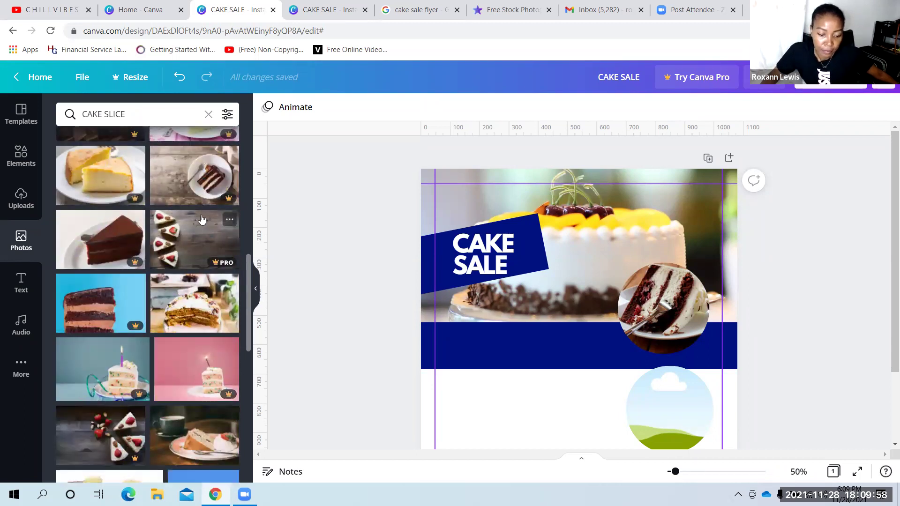
{"action": "scroll", "coordinate": [201, 219], "scroll_direction": "down", "scroll_amount": 5}
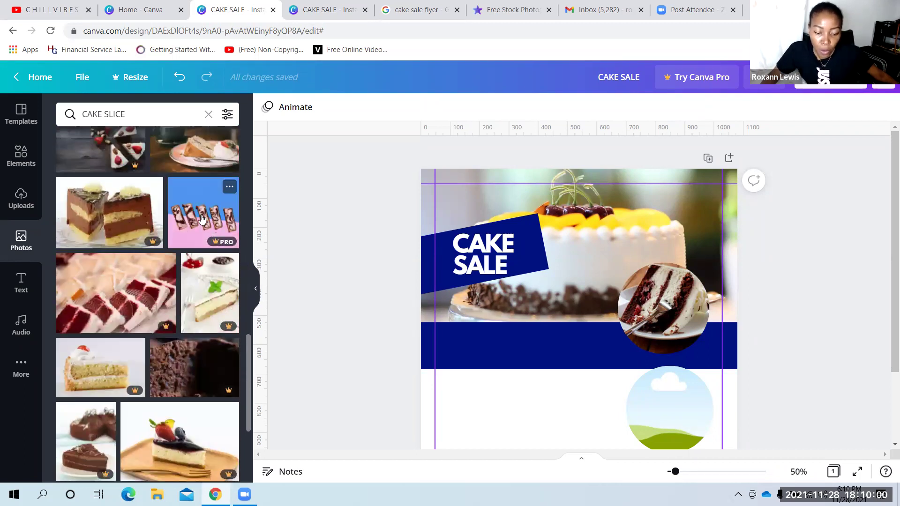
{"action": "scroll", "coordinate": [202, 219], "scroll_direction": "down", "scroll_amount": 6}
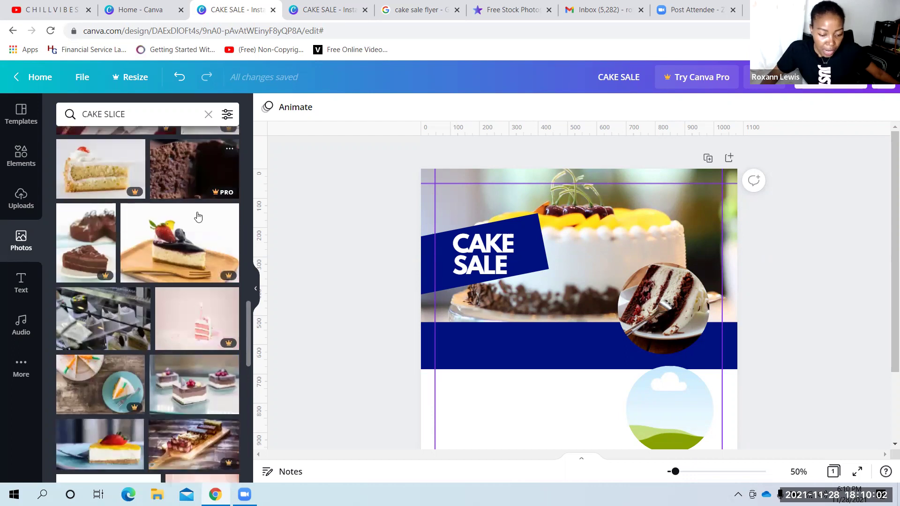
{"action": "scroll", "coordinate": [197, 217], "scroll_direction": "down", "scroll_amount": 5}
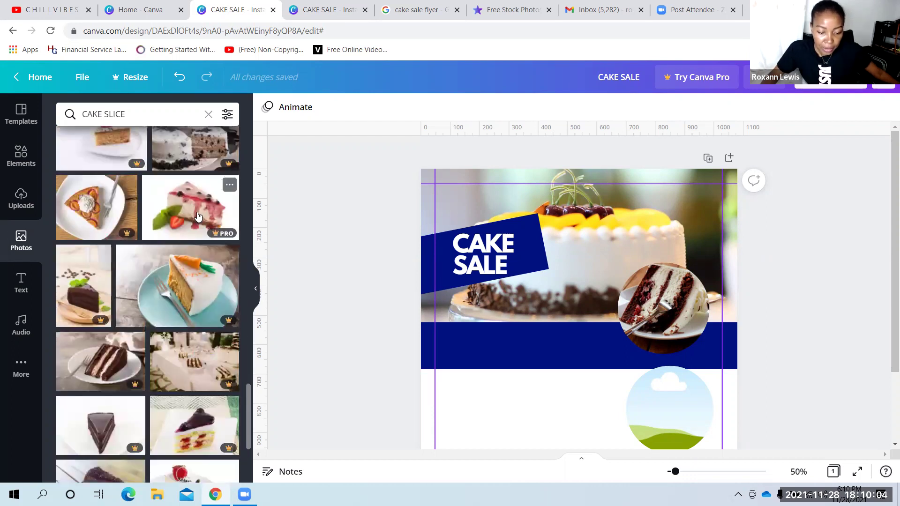
{"action": "scroll", "coordinate": [196, 263], "scroll_direction": "down", "scroll_amount": 5}
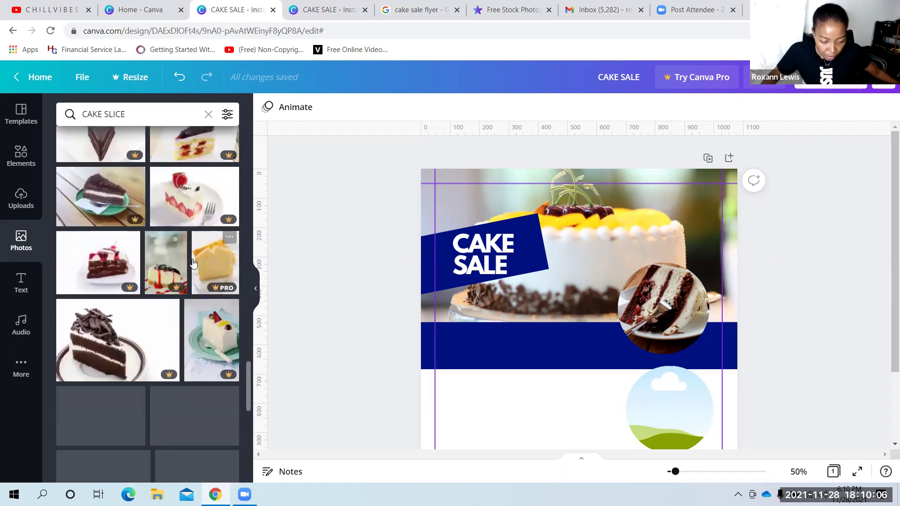
Place the free photo of the chocolate layer cake slice with green foliage behind it into the lower circular frame
{"action": "scroll", "coordinate": [196, 263], "scroll_direction": "up", "scroll_amount": 15}
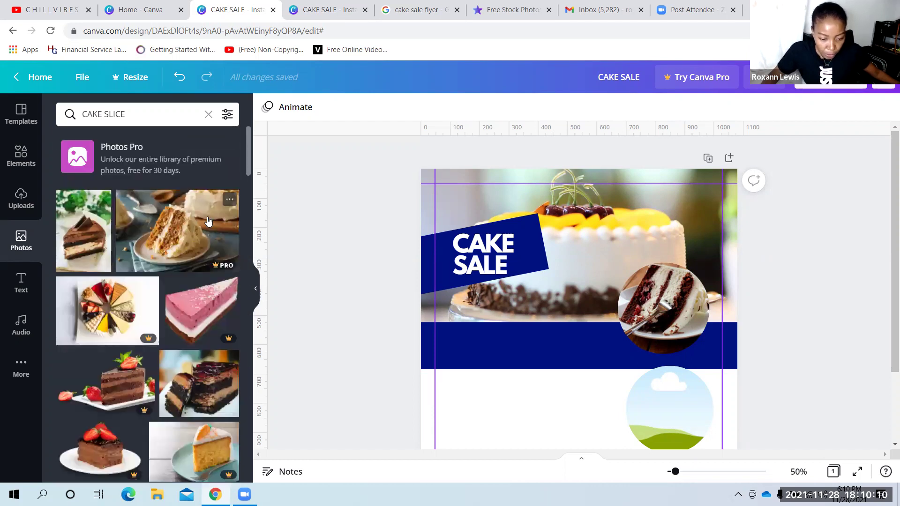
{"action": "left_click", "coordinate": [80, 233]}
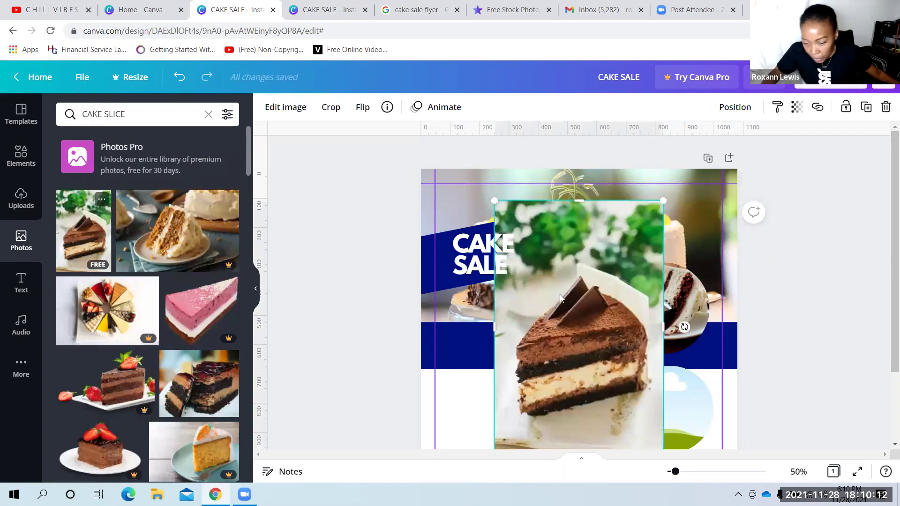
{"action": "left_click_drag", "start_coordinate": [607, 338], "coordinate": [666, 403]}
{"action": "left_click", "coordinate": [782, 259]}
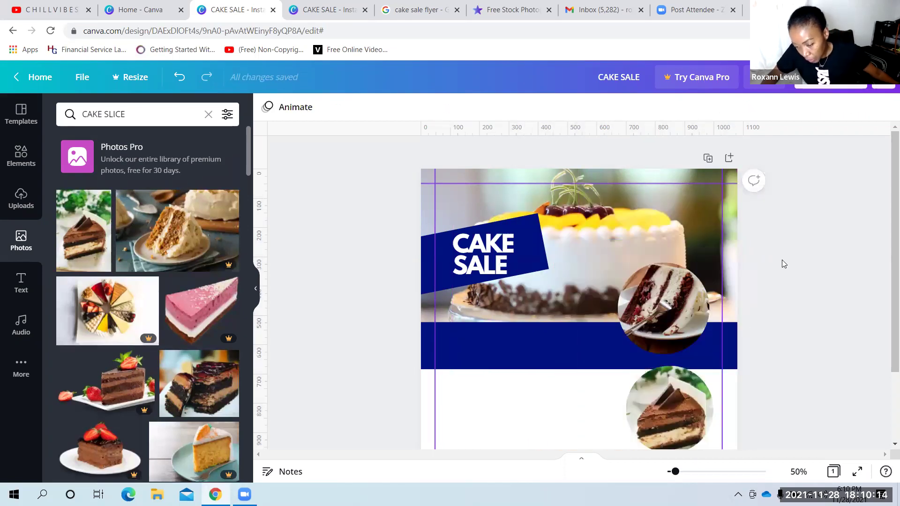
Move the lower circular cake photo up so it overlaps the blue band and the bottom edge of the upper circle
{"action": "scroll", "coordinate": [773, 257], "scroll_direction": "down", "scroll_amount": 1}
{"action": "scroll", "coordinate": [773, 257], "scroll_direction": "down", "scroll_amount": 1}
{"action": "left_click_drag", "start_coordinate": [685, 320], "coordinate": [685, 285]}
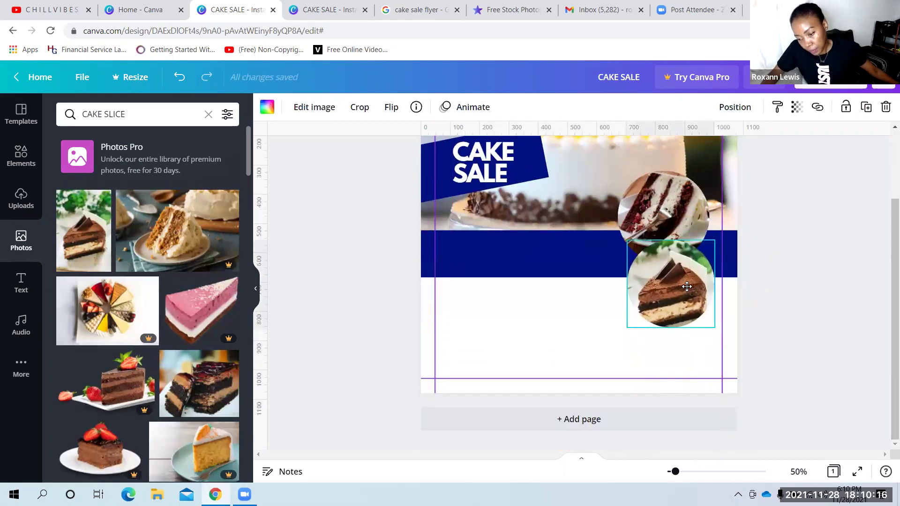
{"action": "left_click", "coordinate": [790, 234]}
{"action": "scroll", "coordinate": [806, 213], "scroll_direction": "up", "scroll_amount": 2}
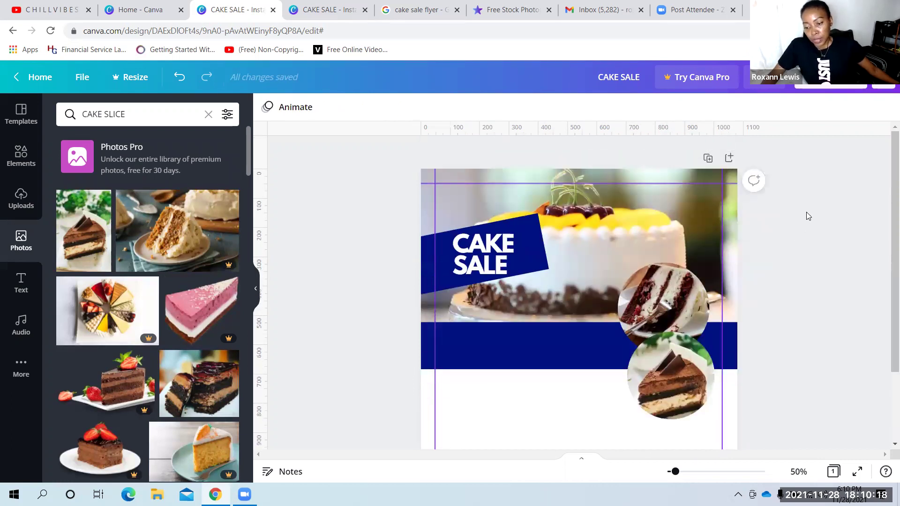
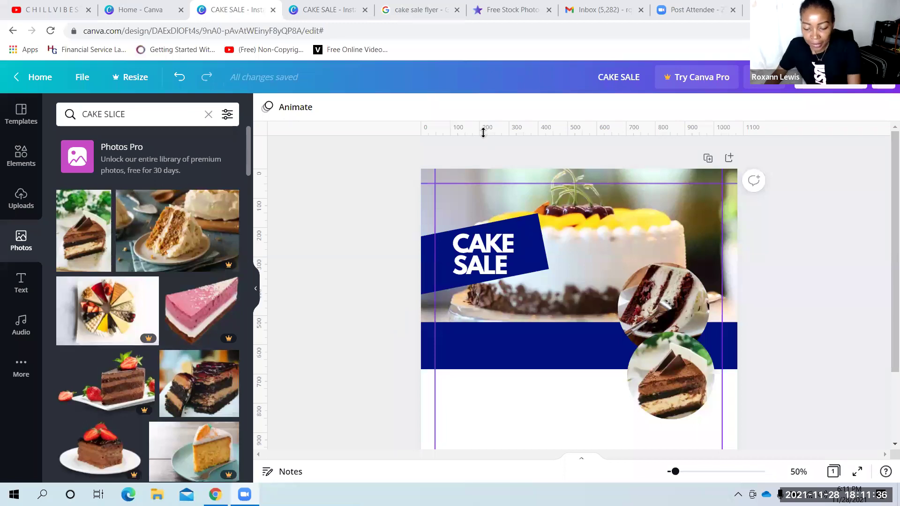
{"action": "key", "text": "XF86AudioPlay"}
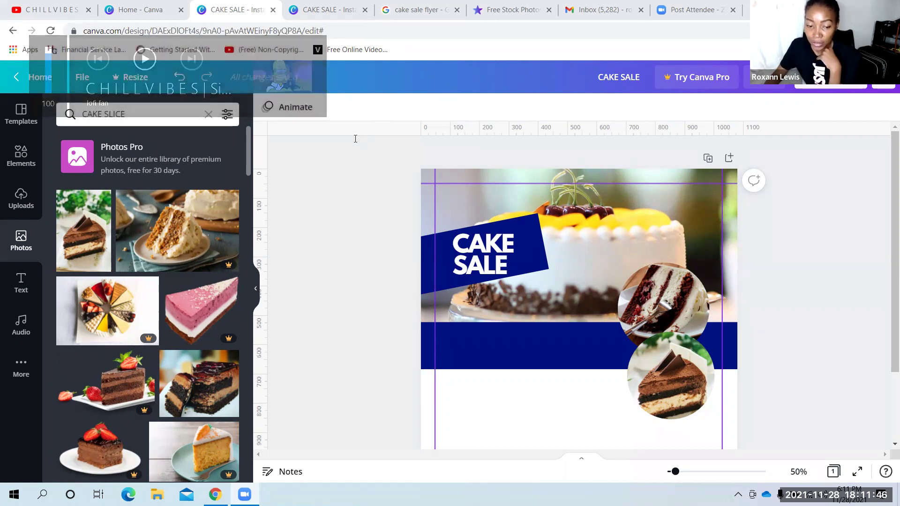
{"action": "key", "text": "XF86AudioRaiseVolume"}
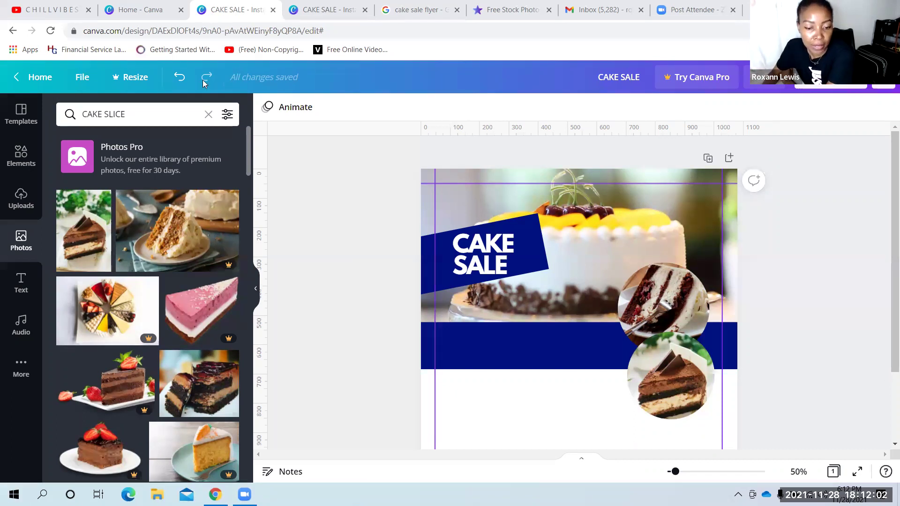
Examine the order banner and menu text on the reference Kiwanis flyer, and return to the working design
{"action": "left_click", "coordinate": [342, 10]}
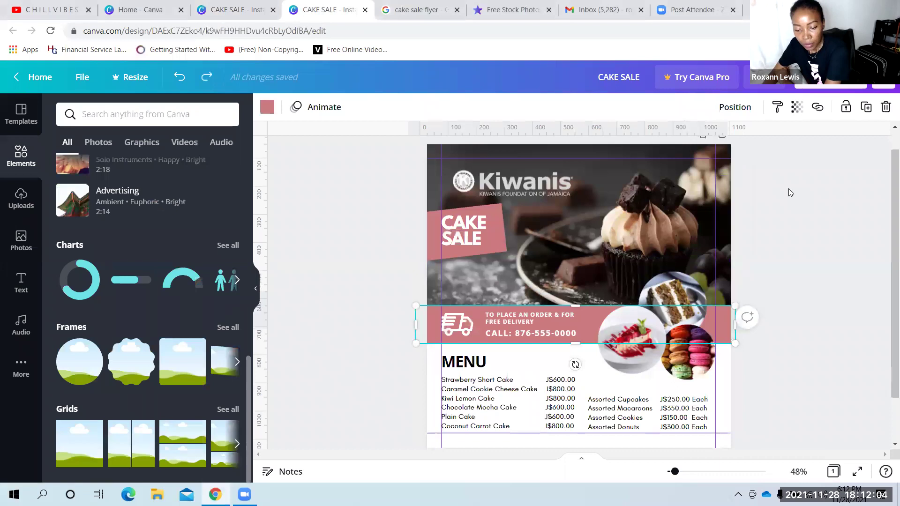
{"action": "scroll", "coordinate": [789, 190], "scroll_direction": "down", "scroll_amount": 2}
{"action": "scroll", "coordinate": [788, 192], "scroll_direction": "up", "scroll_amount": 2}
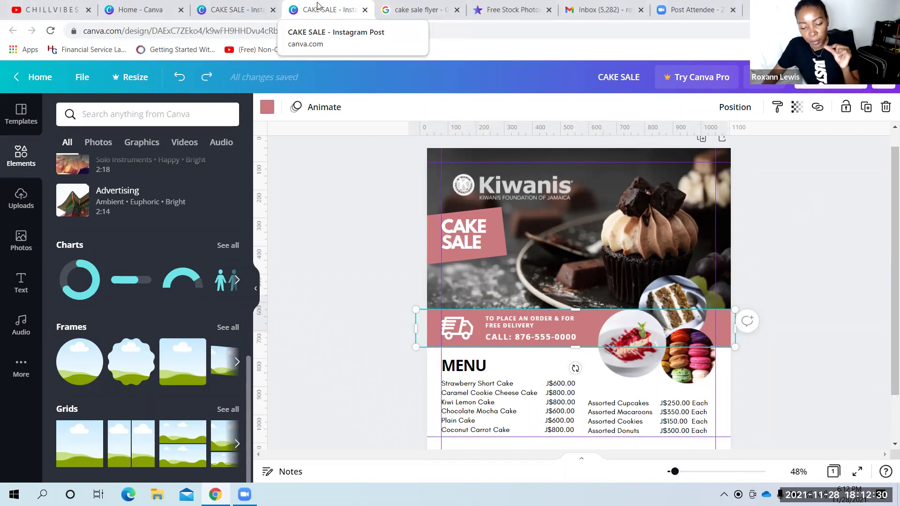
{"action": "left_click", "coordinate": [223, 14]}
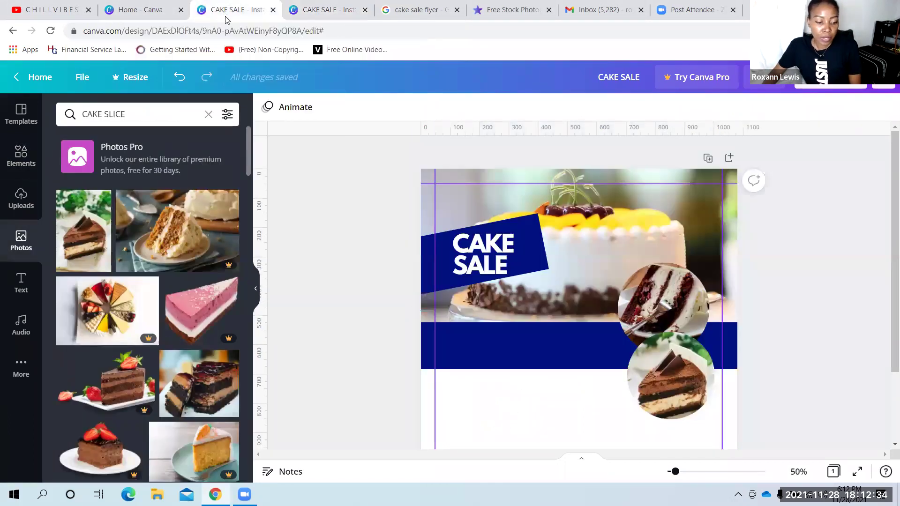
Add a subheading text box to the flyer reading "To place an order"
{"action": "left_click", "coordinate": [21, 284]}
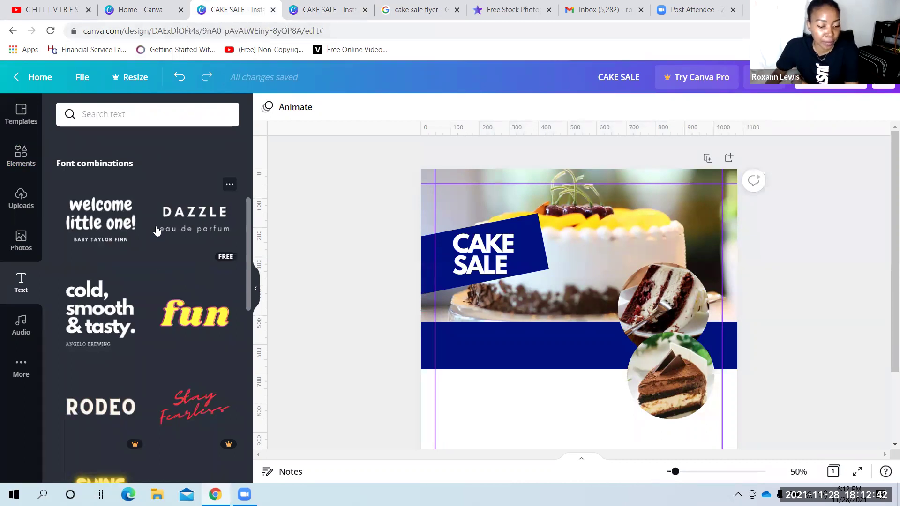
{"action": "scroll", "coordinate": [136, 304], "scroll_direction": "up", "scroll_amount": 5}
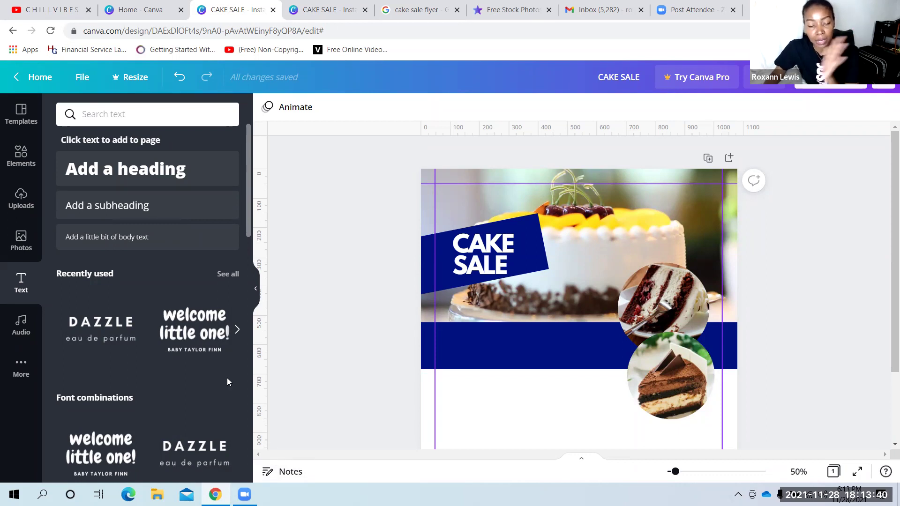
{"action": "left_click", "coordinate": [136, 209]}
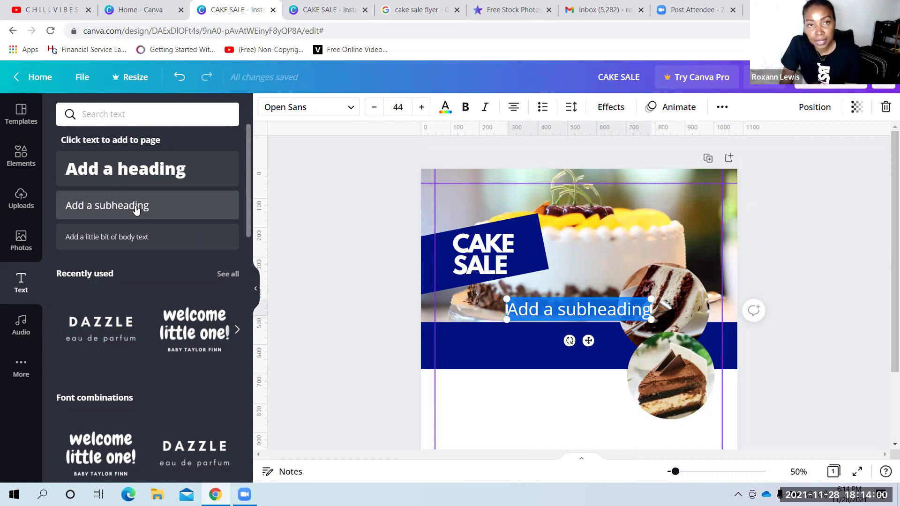
{"action": "key", "text": "BackSpace"}
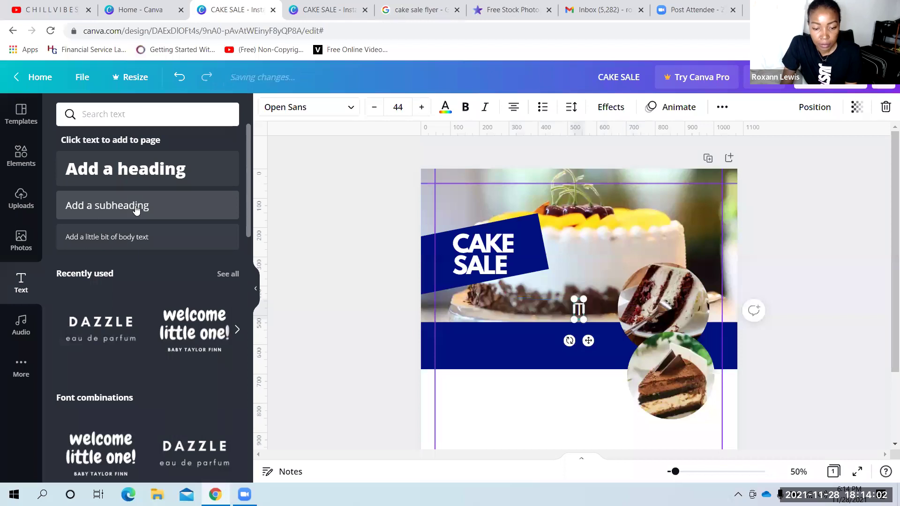
{"action": "type", "text": "To"}
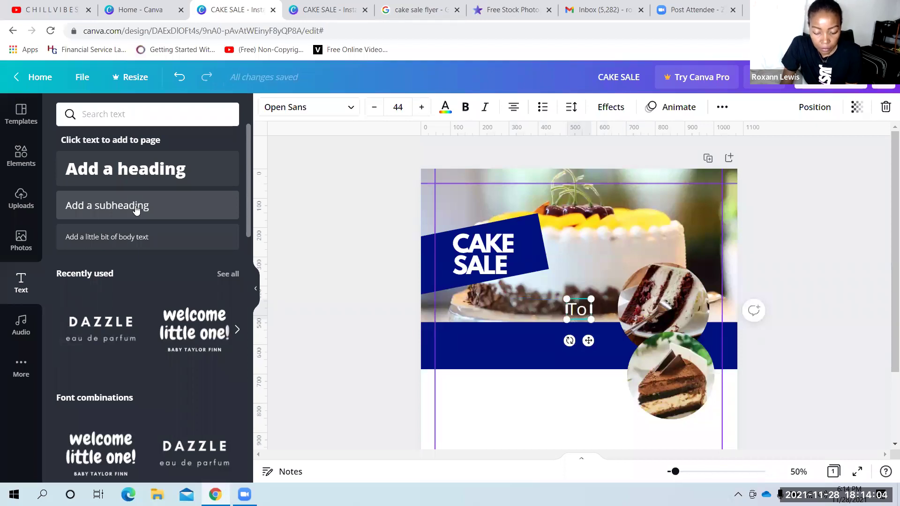
{"action": "type", "text": " place an"}
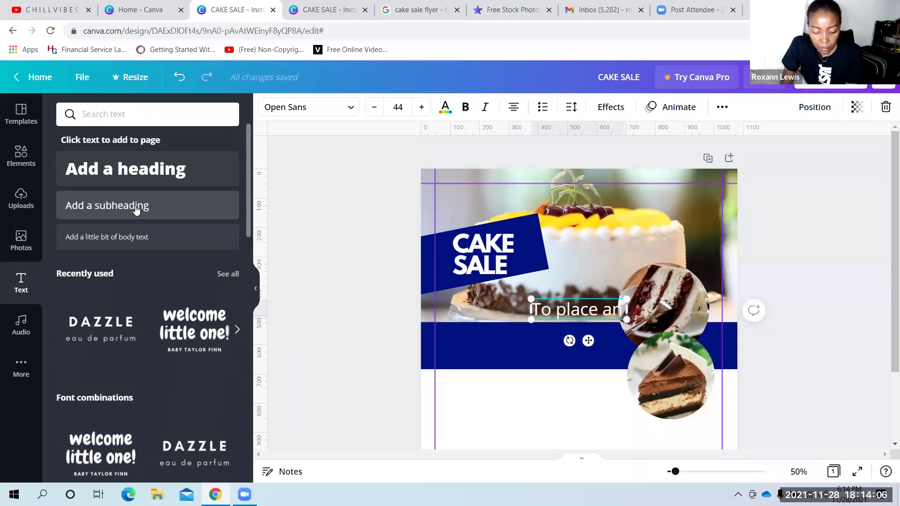
{"action": "type", "text": " order"}
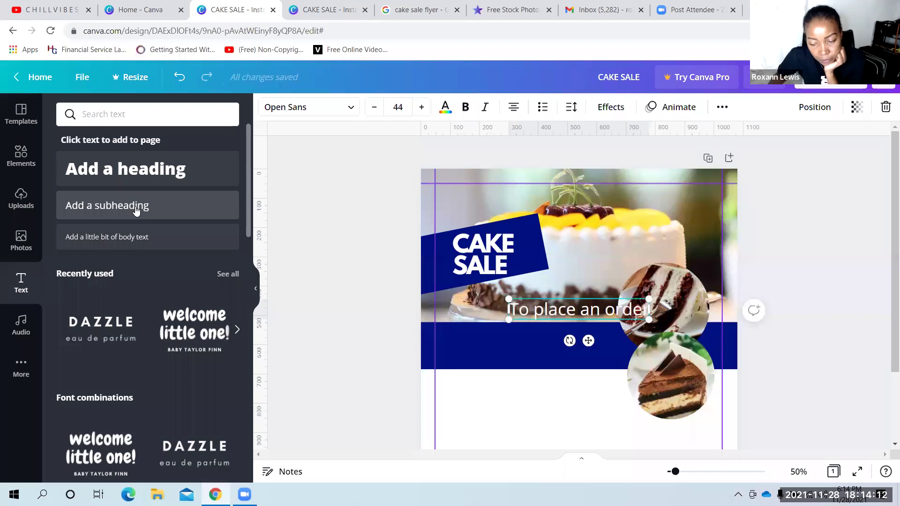
{"action": "left_click", "coordinate": [799, 201]}
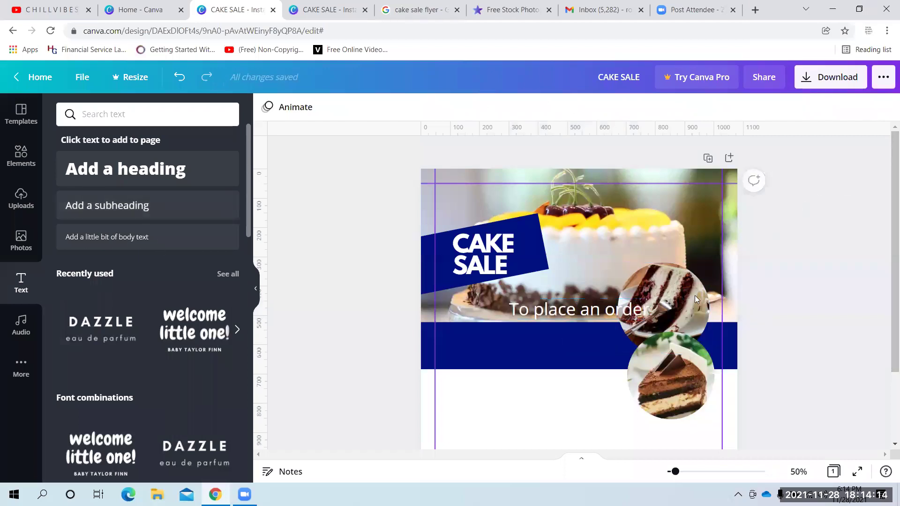
Move the "To place an order" text onto the blue band beneath the cake photo, beside the circular photos
{"action": "left_click_drag", "start_coordinate": [588, 311], "coordinate": [539, 341]}
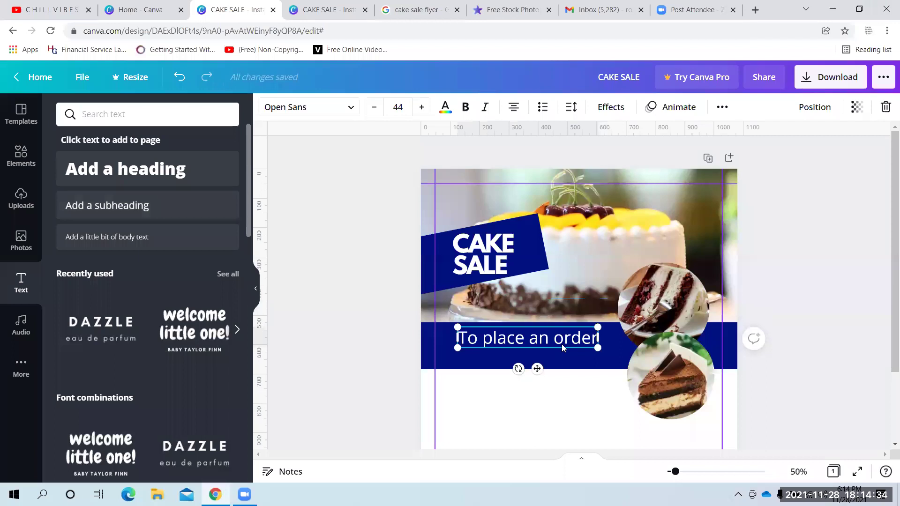
{"action": "double_click", "coordinate": [562, 342]}
{"action": "left_click", "coordinate": [585, 371]}
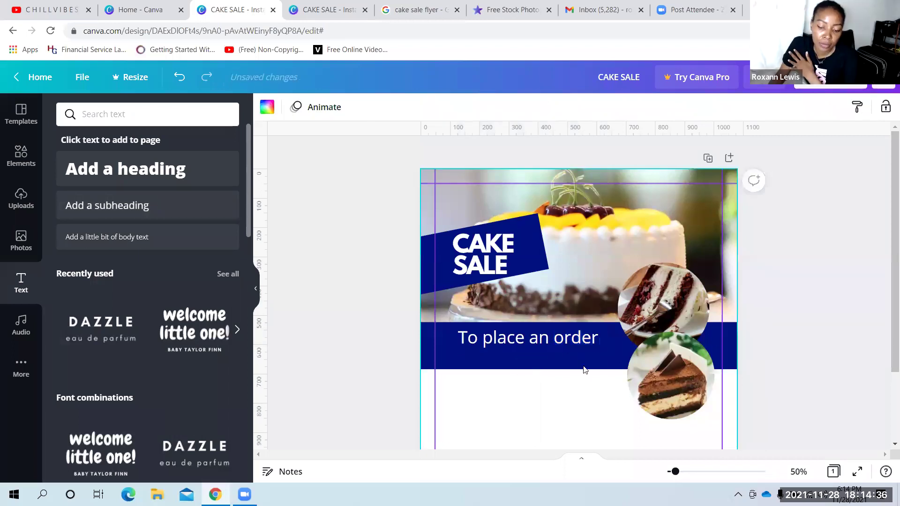
{"action": "left_click", "coordinate": [586, 338]}
{"action": "left_click", "coordinate": [586, 337]}
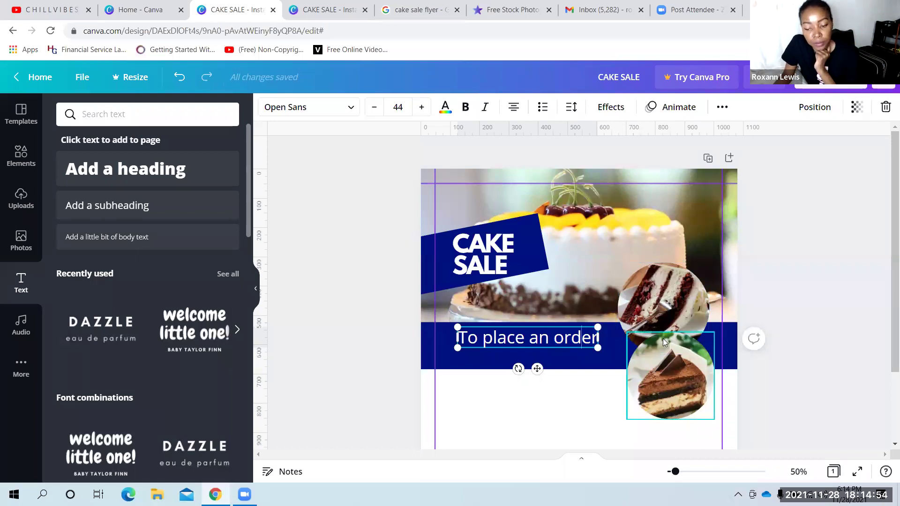
{"action": "left_click", "coordinate": [804, 228]}
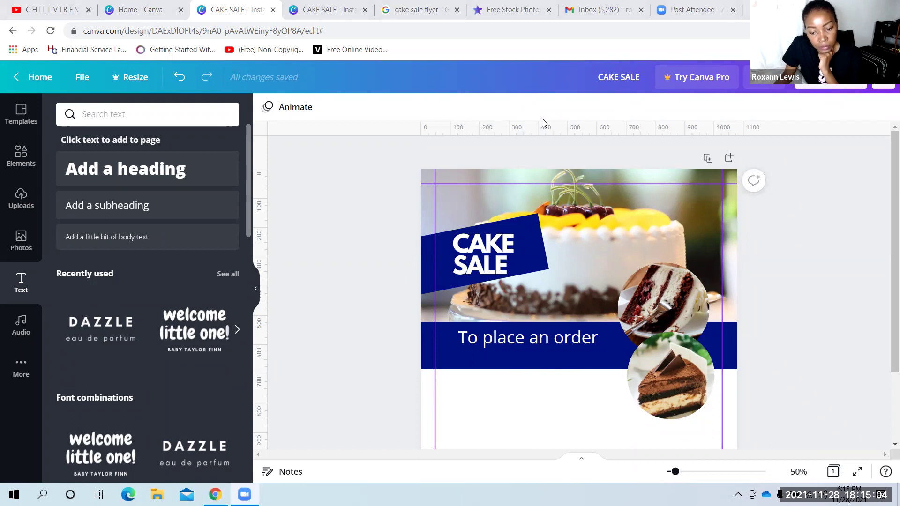
Scale the "To place an order" text down to font size 34.6 and back up to 47
{"action": "left_click", "coordinate": [515, 341]}
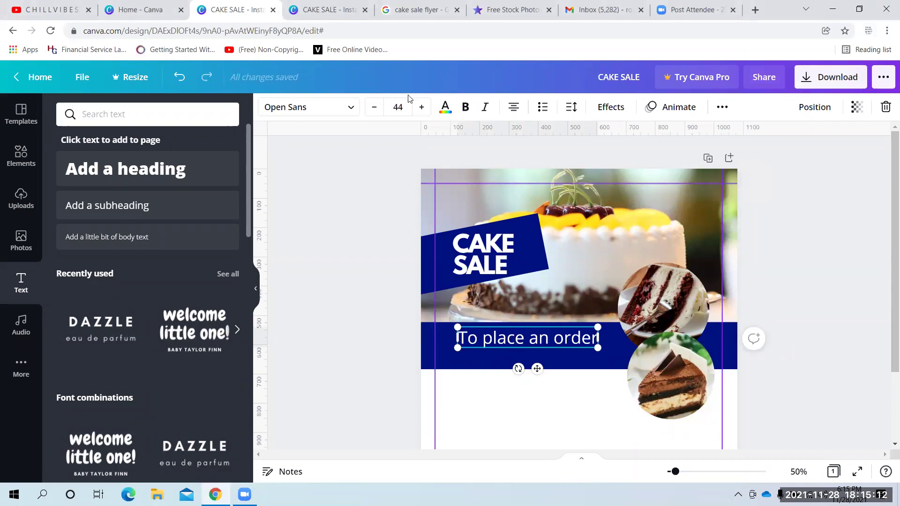
{"action": "left_click_drag", "start_coordinate": [600, 349], "coordinate": [569, 344]}
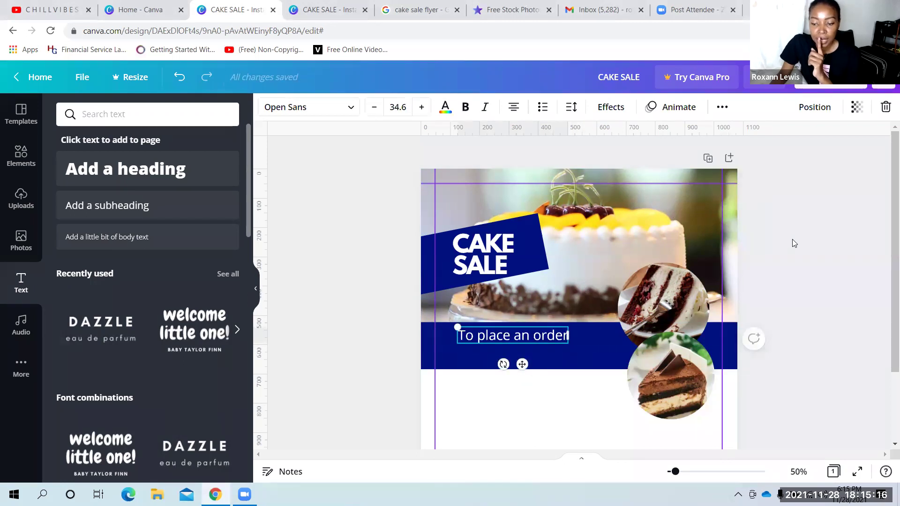
{"action": "left_click", "coordinate": [792, 241]}
{"action": "left_click", "coordinate": [512, 334]}
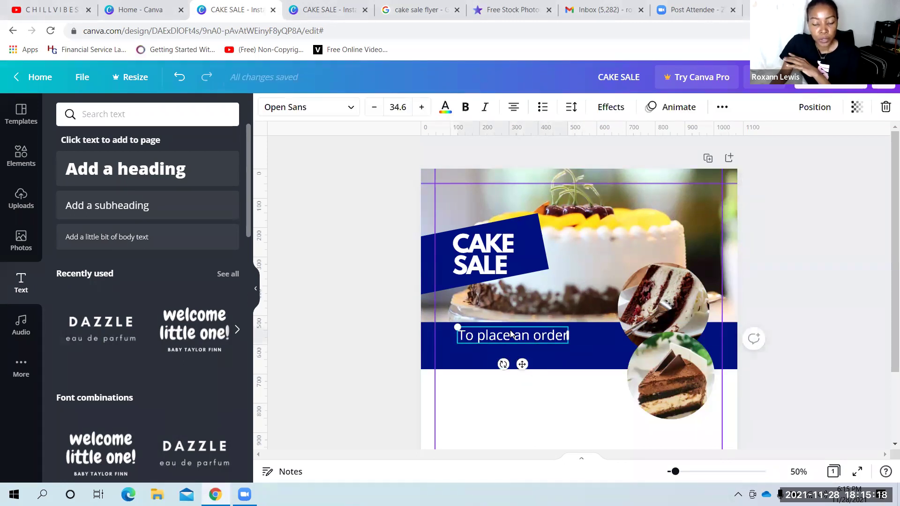
{"action": "left_click_drag", "start_coordinate": [569, 344], "coordinate": [604, 385]}
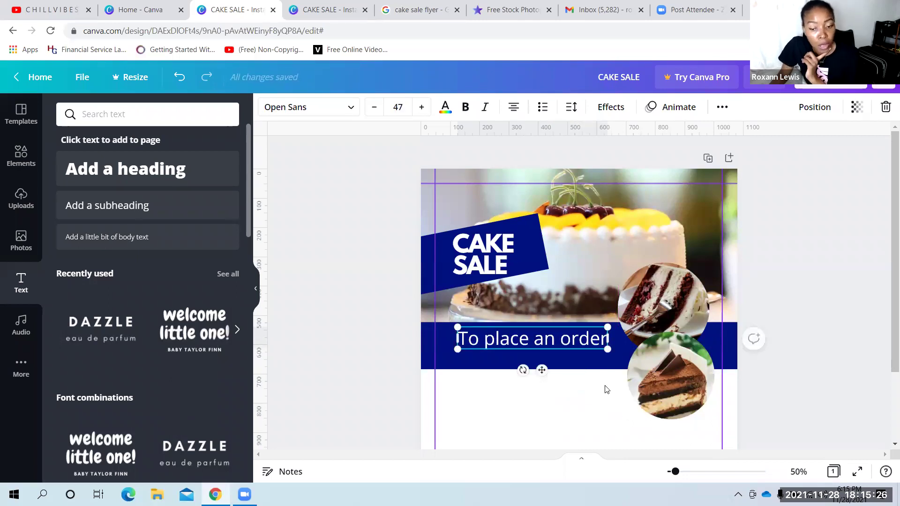
Reduce the "To place an order" text to font size 32 and shift it slightly to sit more centrally on the blue band
{"action": "left_click", "coordinate": [566, 355]}
{"action": "left_click", "coordinate": [552, 347]}
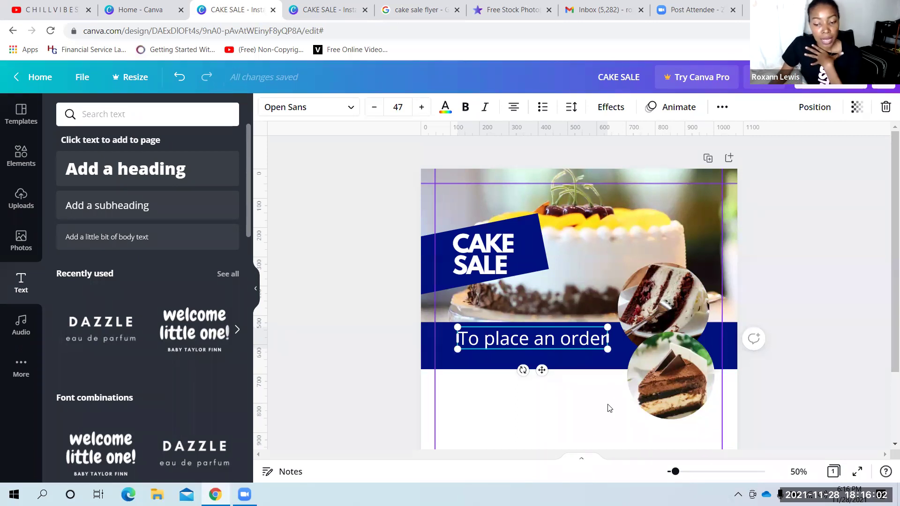
{"action": "left_click", "coordinate": [569, 413]}
{"action": "left_click", "coordinate": [528, 341]}
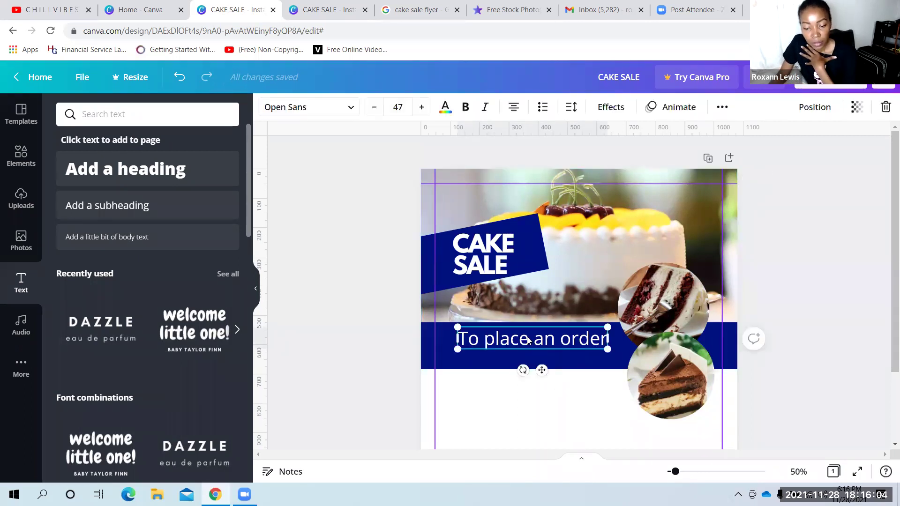
{"action": "left_click", "coordinate": [376, 113]}
{"action": "left_click", "coordinate": [376, 114]}
{"action": "left_click", "coordinate": [376, 113]}
{"action": "left_click", "coordinate": [376, 114]}
{"action": "left_click", "coordinate": [376, 113]}
{"action": "left_click", "coordinate": [378, 114]}
{"action": "left_click", "coordinate": [377, 113]}
{"action": "left_click", "coordinate": [377, 113]}
{"action": "left_click", "coordinate": [377, 113]}
{"action": "left_click", "coordinate": [377, 113]}
{"action": "left_click", "coordinate": [377, 114]}
{"action": "left_click", "coordinate": [377, 113]}
{"action": "left_click", "coordinate": [377, 114]}
{"action": "left_click", "coordinate": [377, 113]}
{"action": "left_click", "coordinate": [377, 114]}
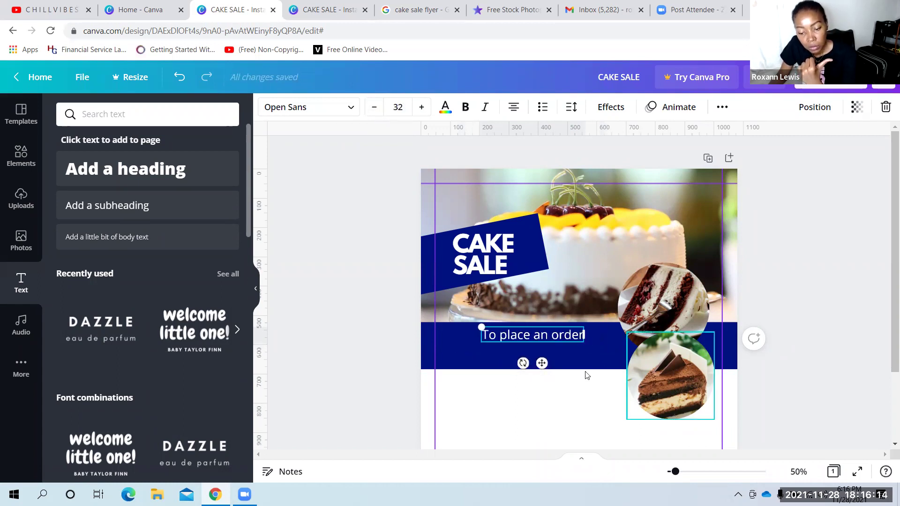
{"action": "left_click_drag", "start_coordinate": [537, 368], "coordinate": [544, 372]}
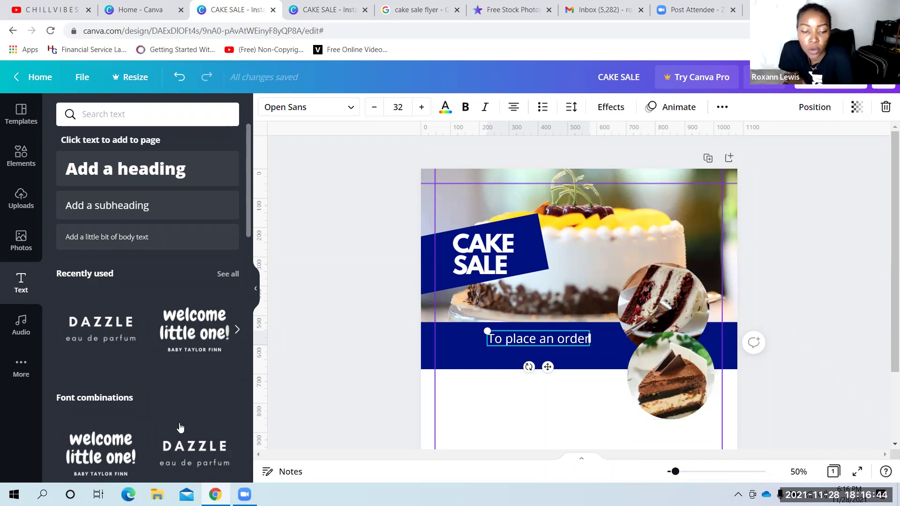
{"action": "left_click", "coordinate": [573, 413]}
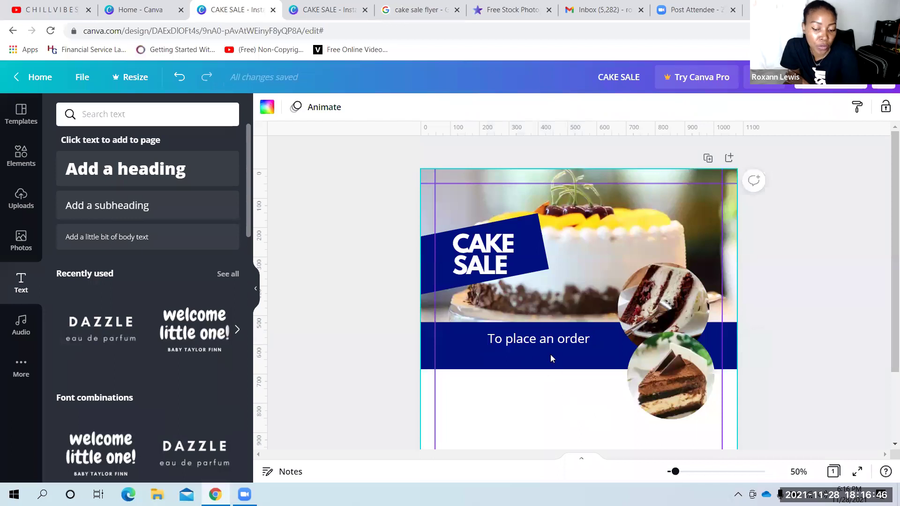
{"action": "left_click", "coordinate": [551, 342]}
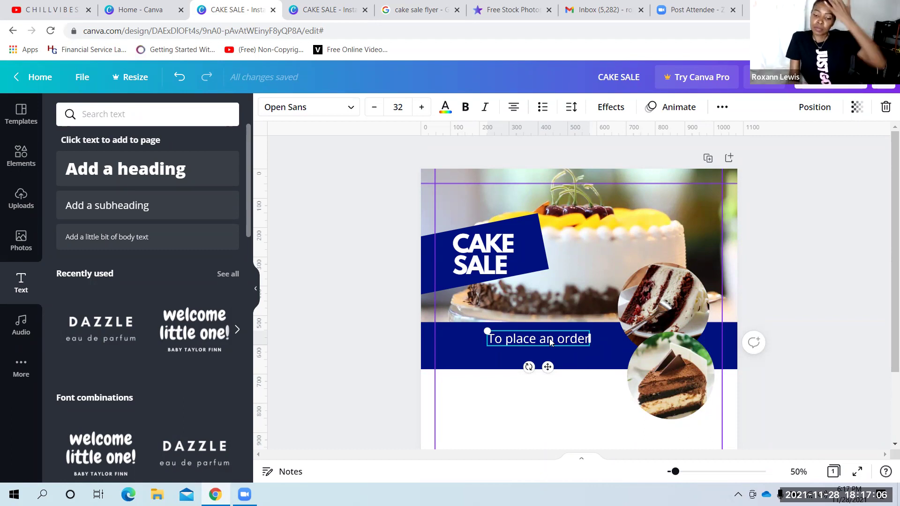
Look through the available font style categories, from Handwriting and Corporate to Elegant and Vintage, for the "To place an order" text
{"action": "left_click", "coordinate": [561, 347]}
{"action": "double_click", "coordinate": [560, 343]}
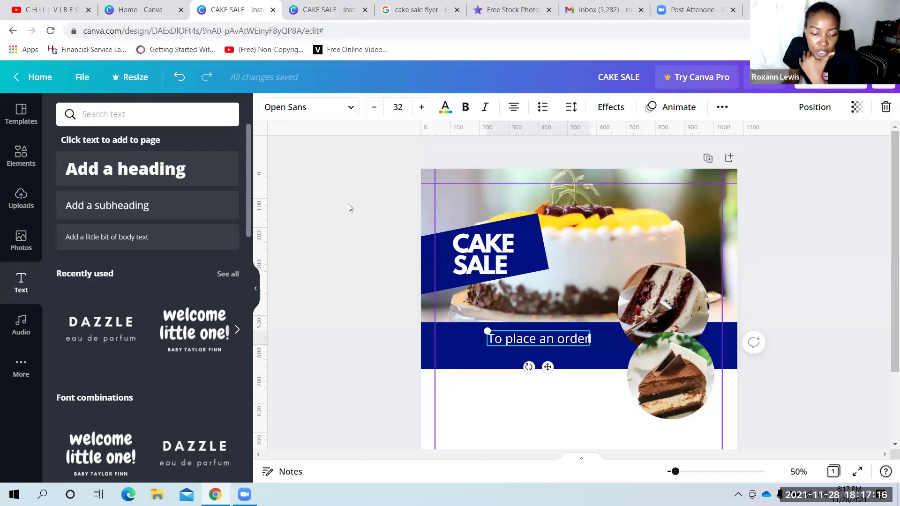
{"action": "left_click", "coordinate": [353, 110]}
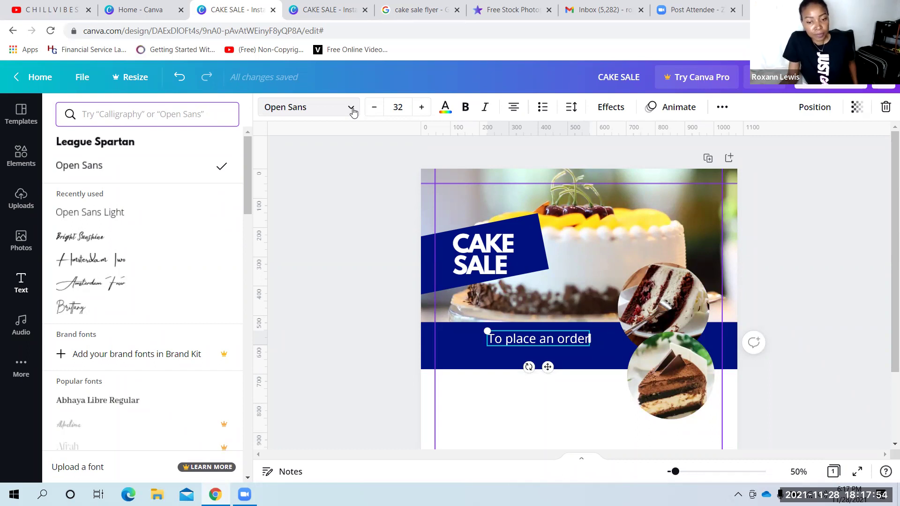
{"action": "left_click", "coordinate": [352, 110]}
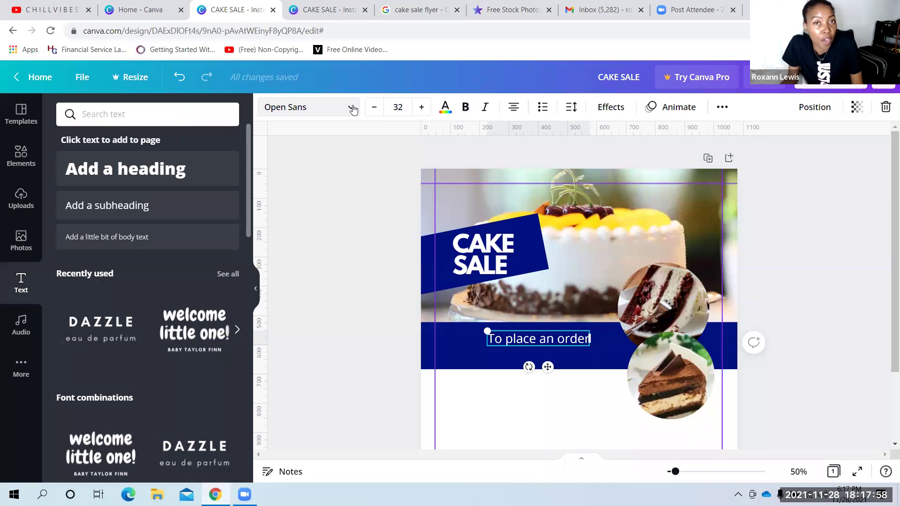
{"action": "left_click", "coordinate": [352, 109]}
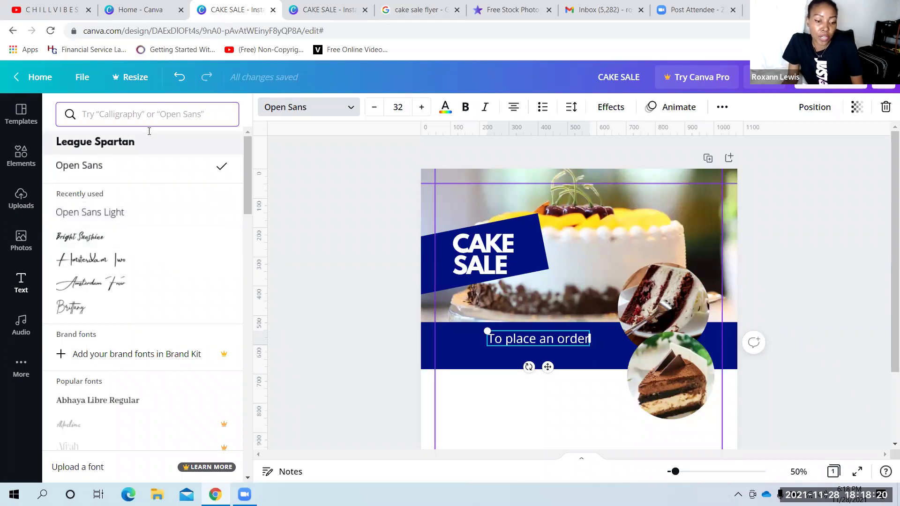
{"action": "left_click", "coordinate": [135, 111]}
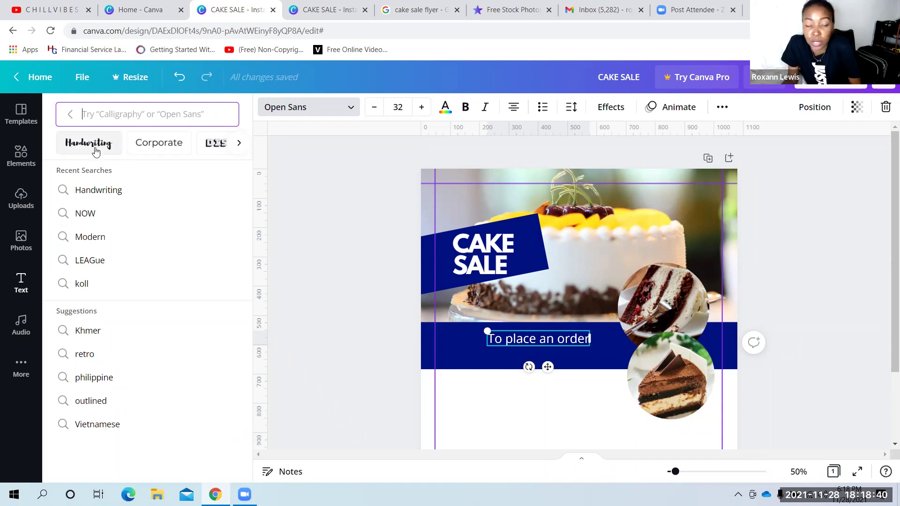
{"action": "left_click", "coordinate": [239, 143]}
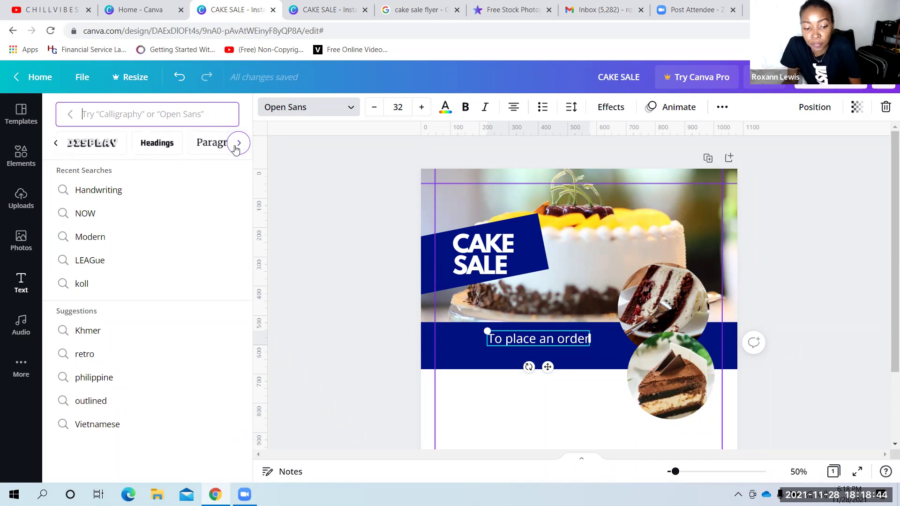
{"action": "left_click", "coordinate": [237, 146]}
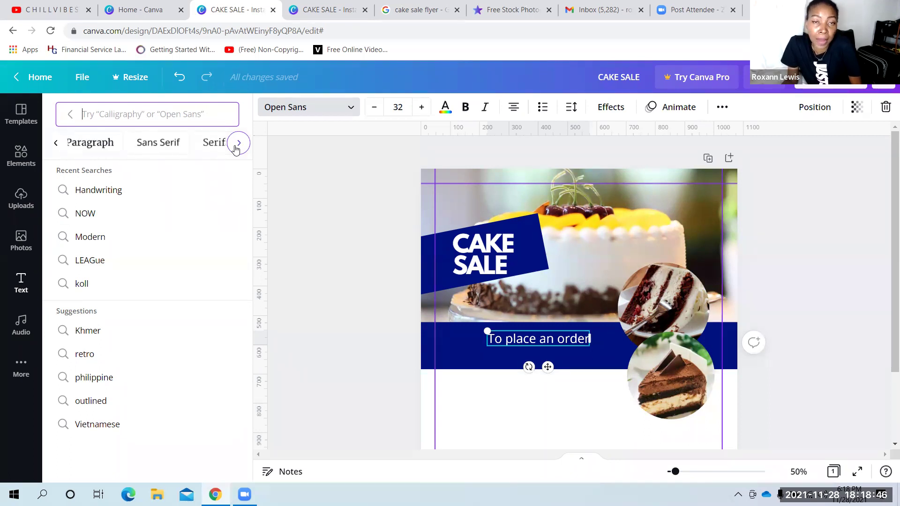
{"action": "left_click", "coordinate": [237, 146]}
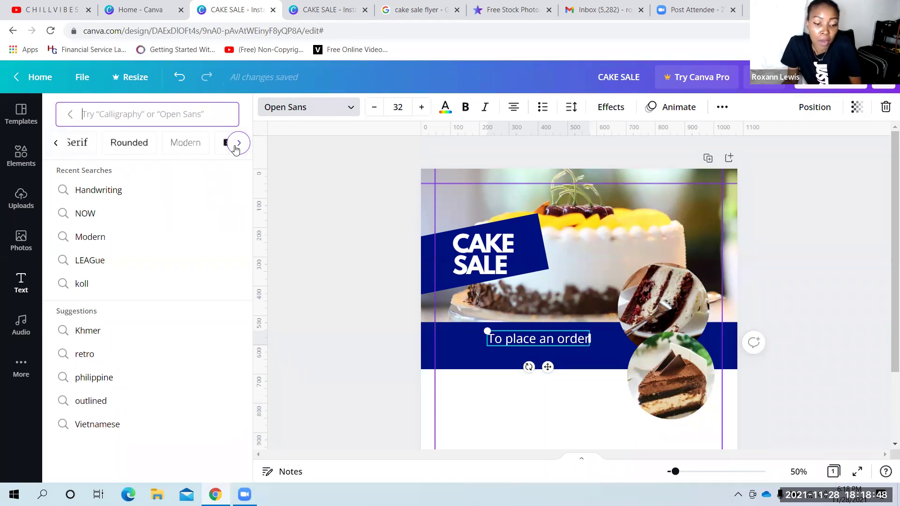
{"action": "left_click", "coordinate": [237, 146]}
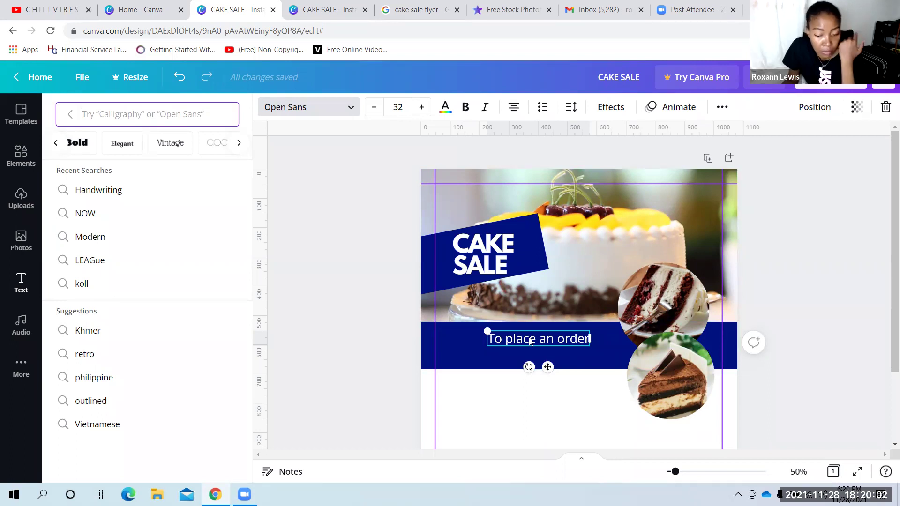
Reselect the "To place an order" text and review the Display, Headings, Paragraph, Sans Serif and Serif font categories
{"action": "left_click", "coordinate": [548, 374]}
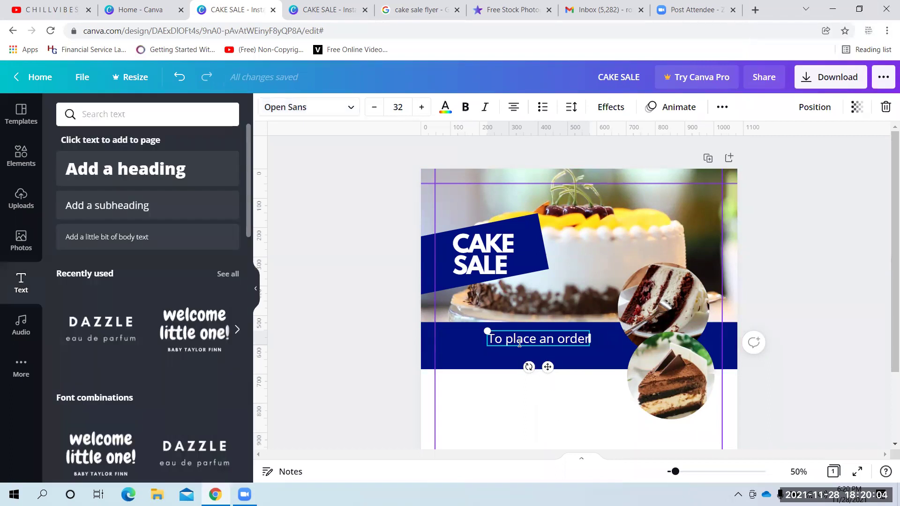
{"action": "left_click", "coordinate": [528, 416]}
{"action": "left_click", "coordinate": [533, 342]}
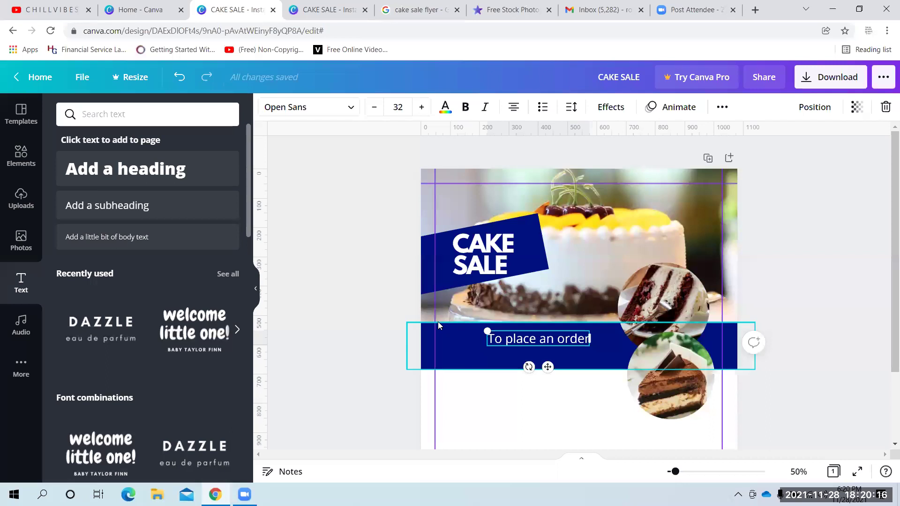
{"action": "left_click", "coordinate": [351, 110]}
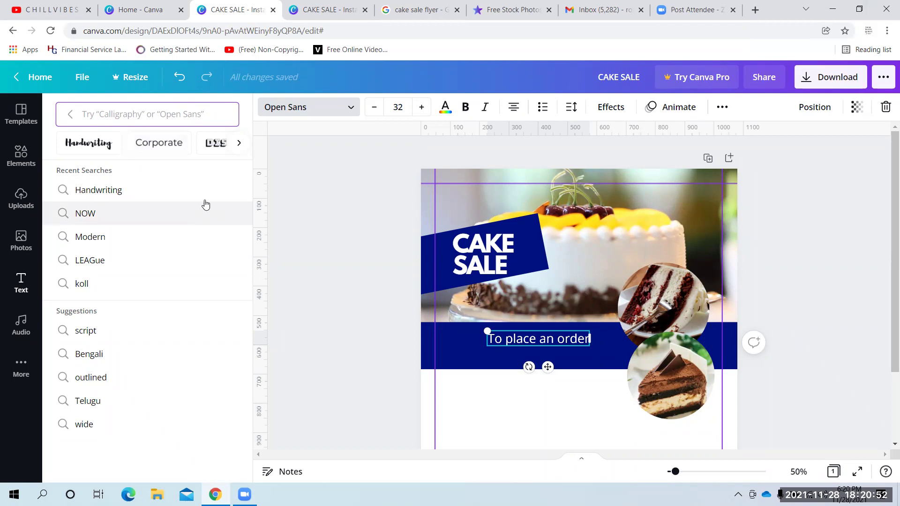
{"action": "left_click", "coordinate": [240, 146]}
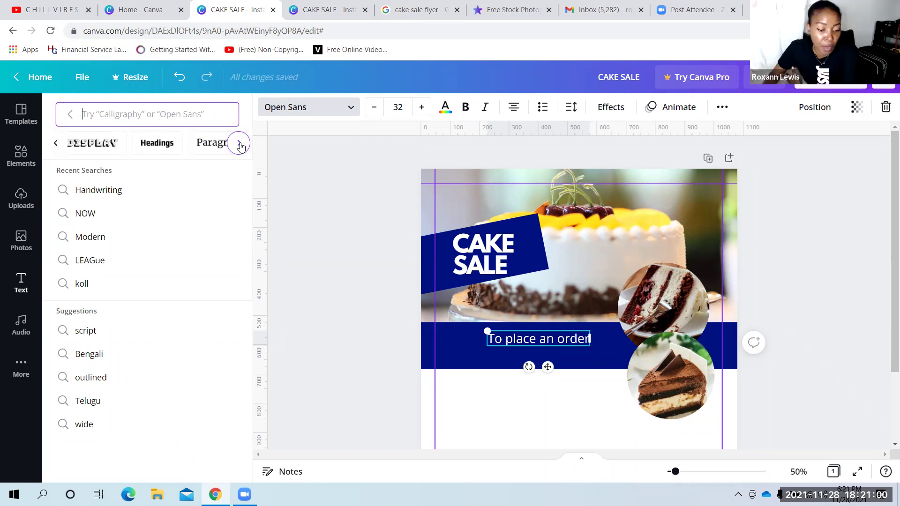
{"action": "left_click", "coordinate": [239, 146]}
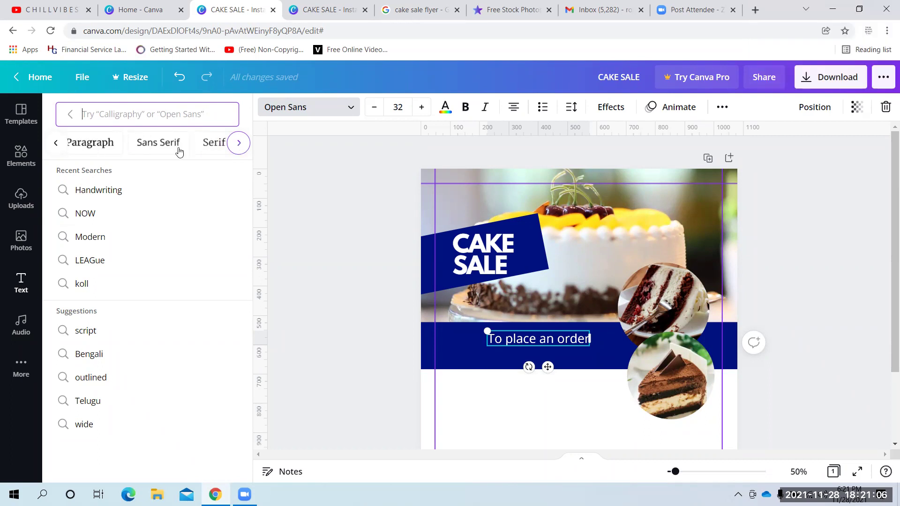
{"action": "left_click", "coordinate": [56, 147]}
{"action": "left_click", "coordinate": [56, 147]}
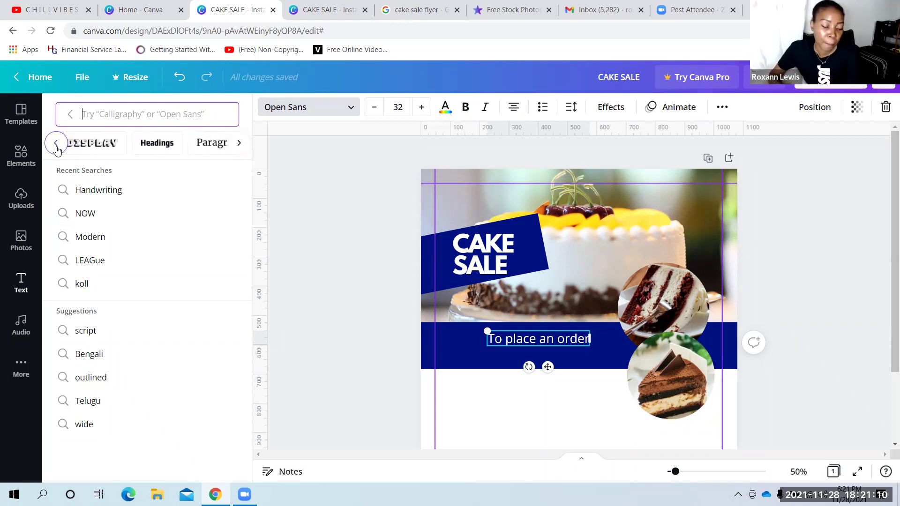
{"action": "left_click", "coordinate": [239, 142]}
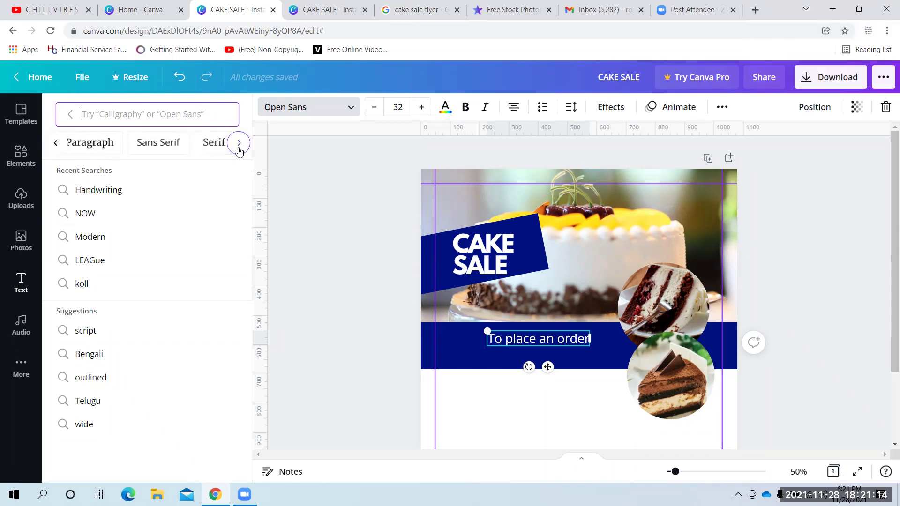
{"action": "left_click", "coordinate": [57, 148]}
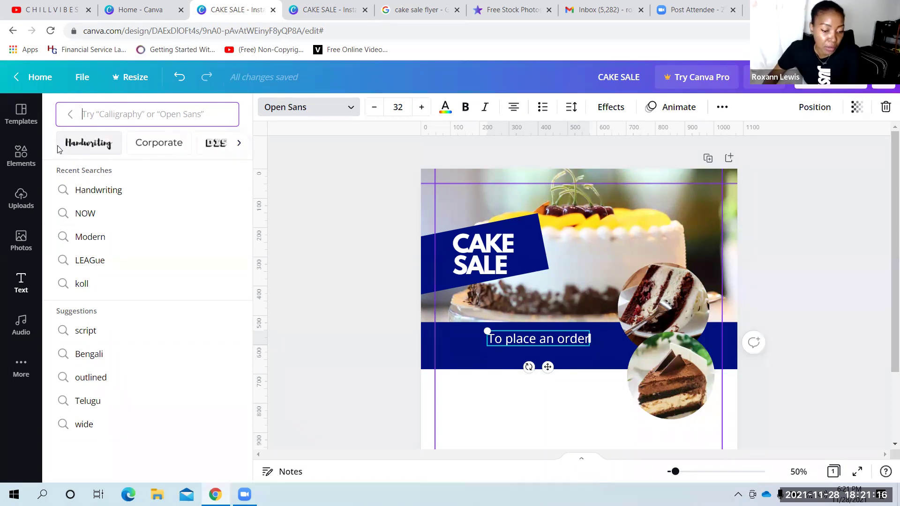
Try the Handwriting fonts Coming Soon, Architects Daughter, Give You Glory, Gochi Hand and Knewave on the "To place an order" text
{"action": "left_click", "coordinate": [61, 148]}
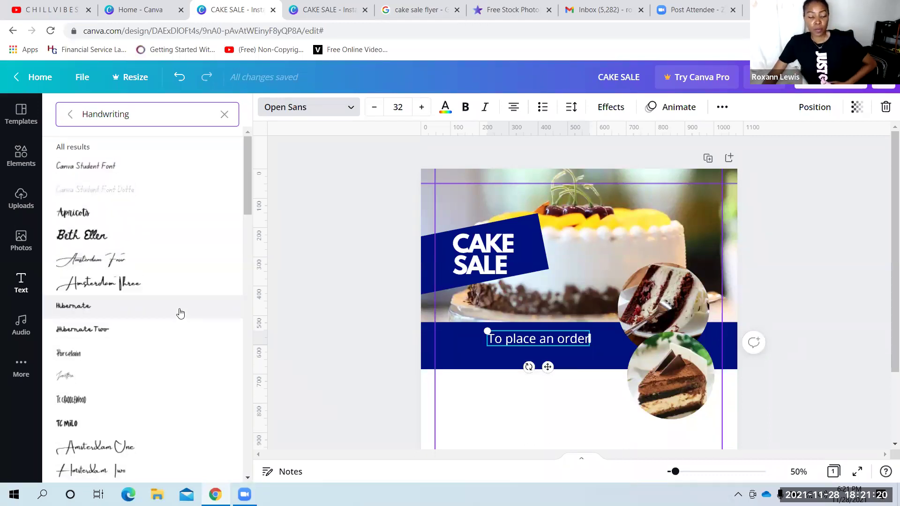
{"action": "scroll", "coordinate": [178, 311], "scroll_direction": "down", "scroll_amount": 7}
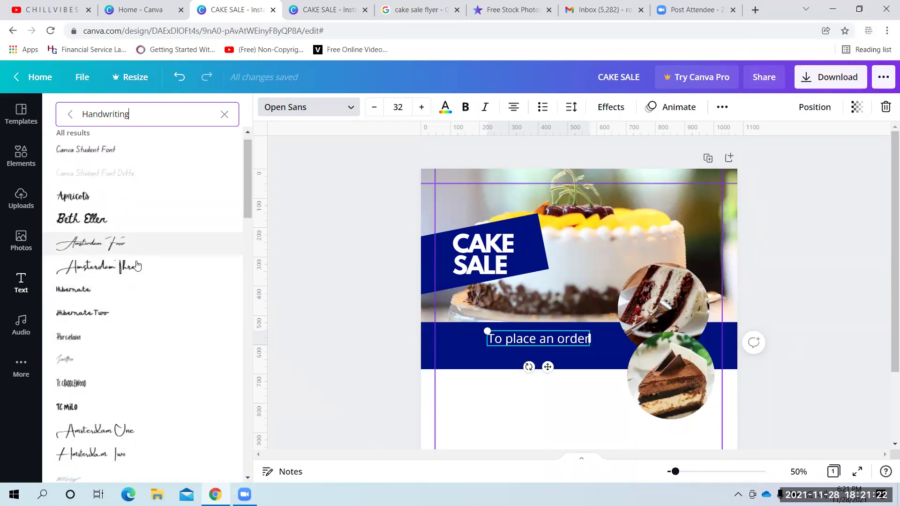
{"action": "scroll", "coordinate": [138, 268], "scroll_direction": "down", "scroll_amount": 9}
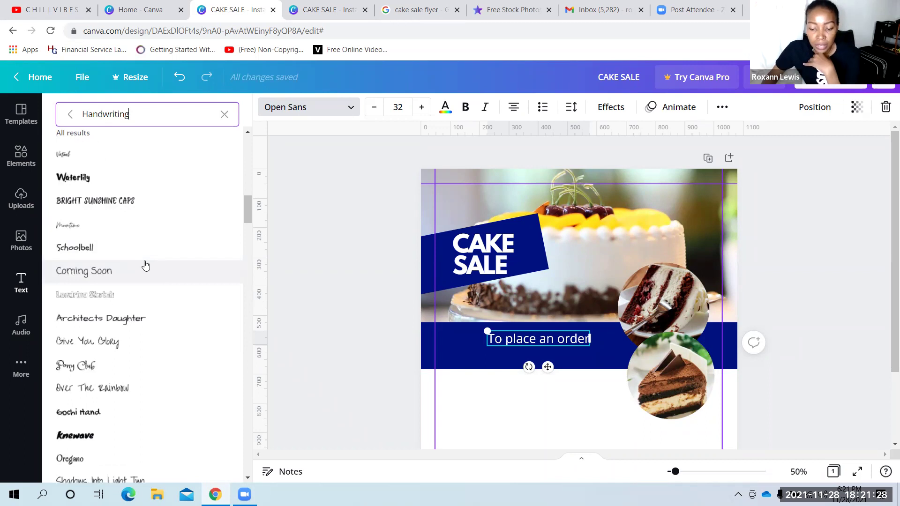
{"action": "left_click", "coordinate": [131, 271]}
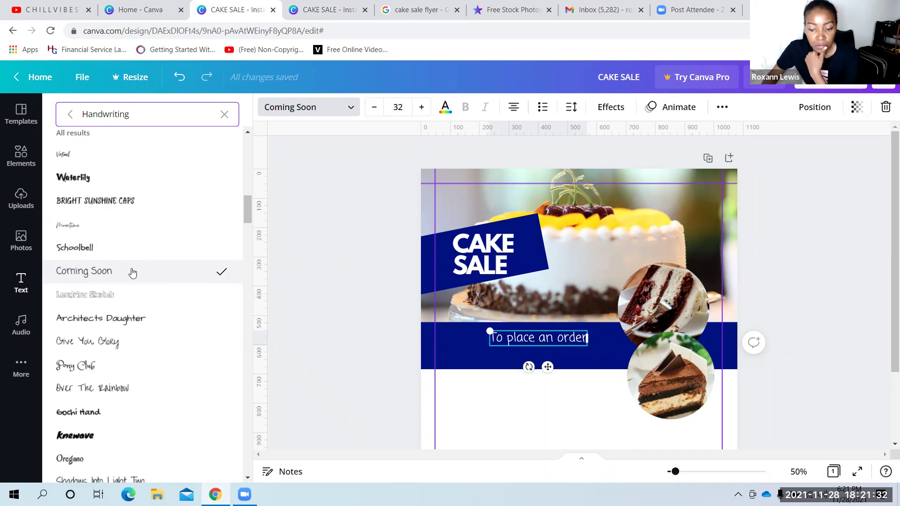
{"action": "left_click", "coordinate": [133, 318]}
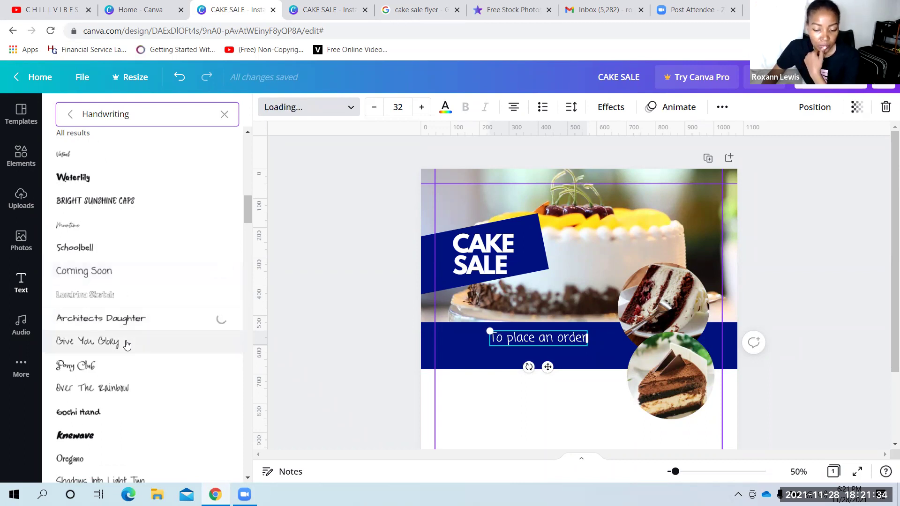
{"action": "left_click", "coordinate": [116, 346]}
{"action": "left_click", "coordinate": [100, 417]}
{"action": "left_click", "coordinate": [94, 436]}
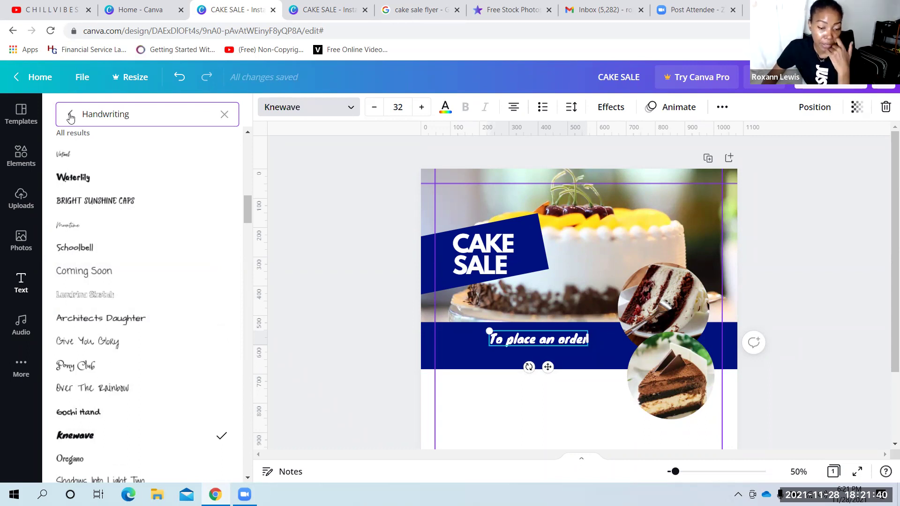
Search the fonts for "open sans" and set the "To place an order" text back to Open Sans
{"action": "left_click", "coordinate": [223, 115]}
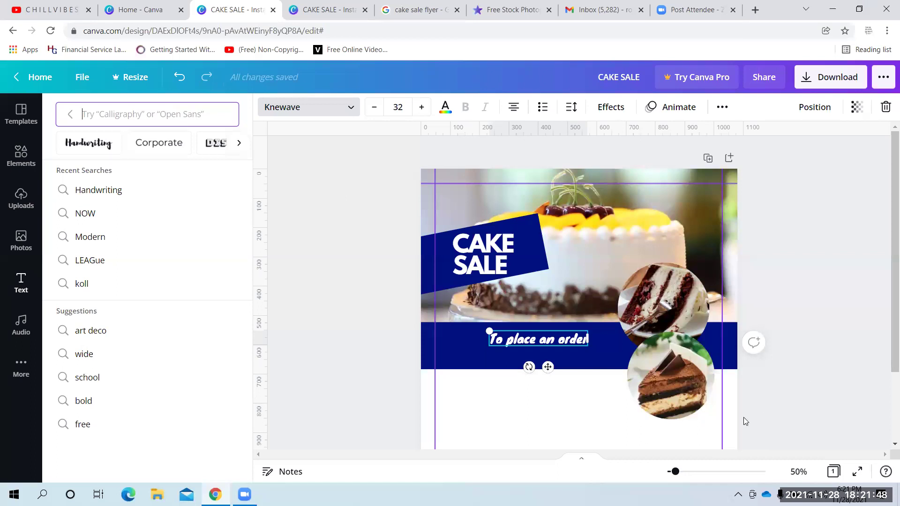
{"action": "left_click", "coordinate": [587, 382]}
{"action": "left_click", "coordinate": [562, 403]}
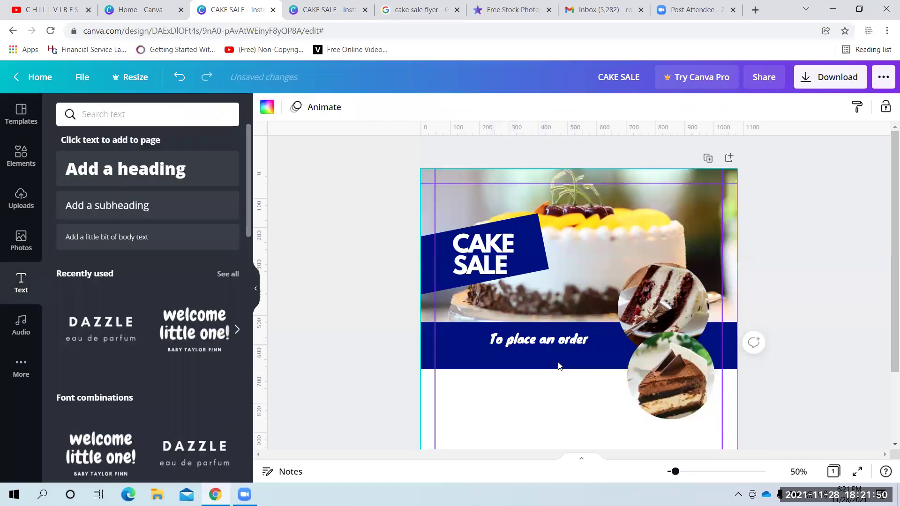
{"action": "left_click", "coordinate": [553, 343]}
{"action": "left_click", "coordinate": [349, 107]}
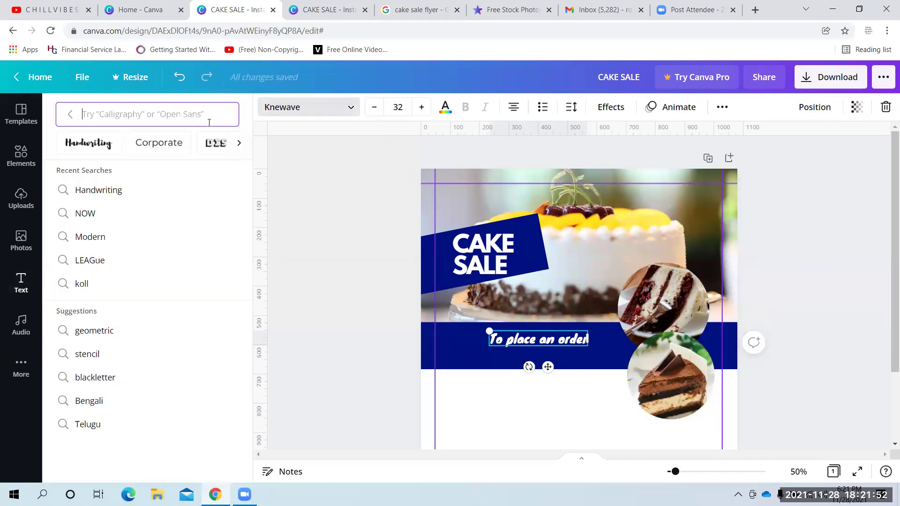
{"action": "type", "text": "open"}
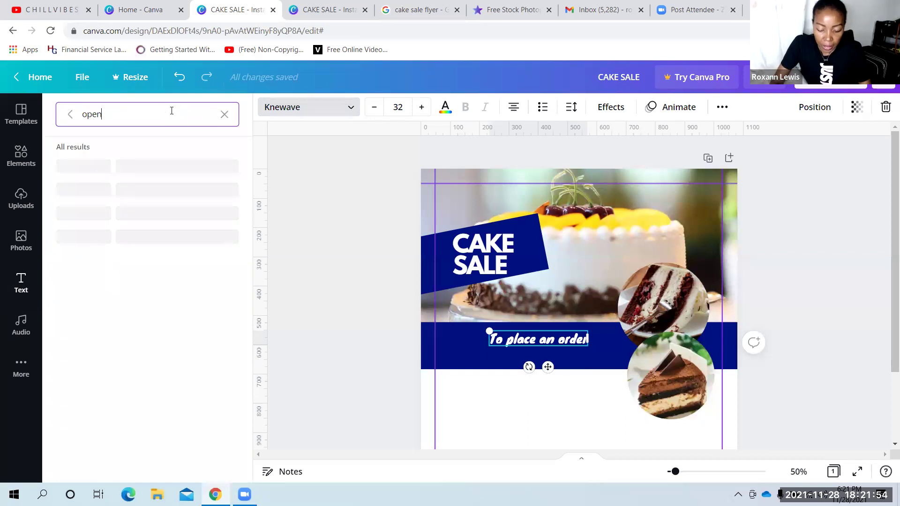
{"action": "type", "text": " sans"}
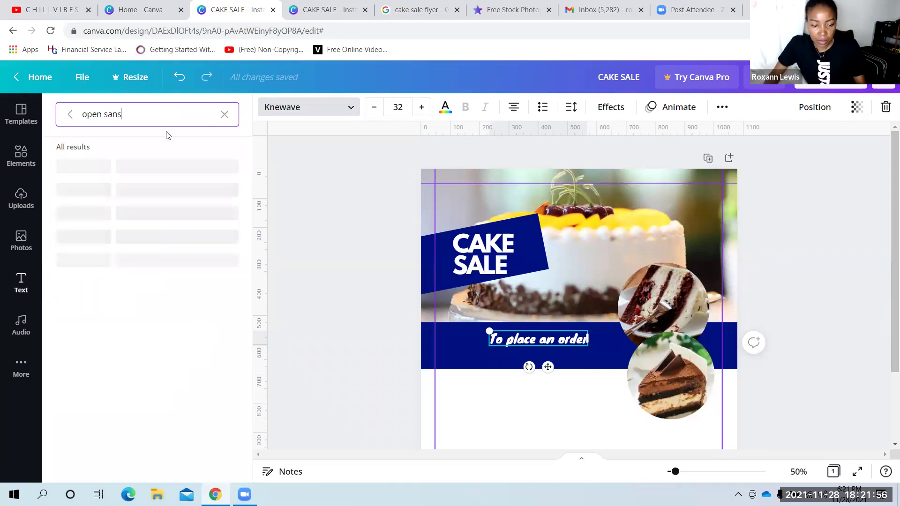
{"action": "left_click", "coordinate": [136, 170]}
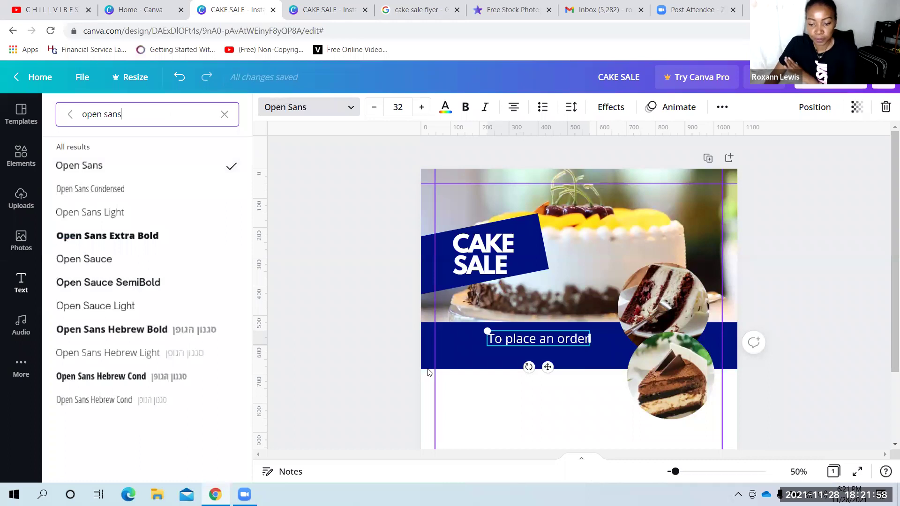
{"action": "left_click", "coordinate": [512, 416]}
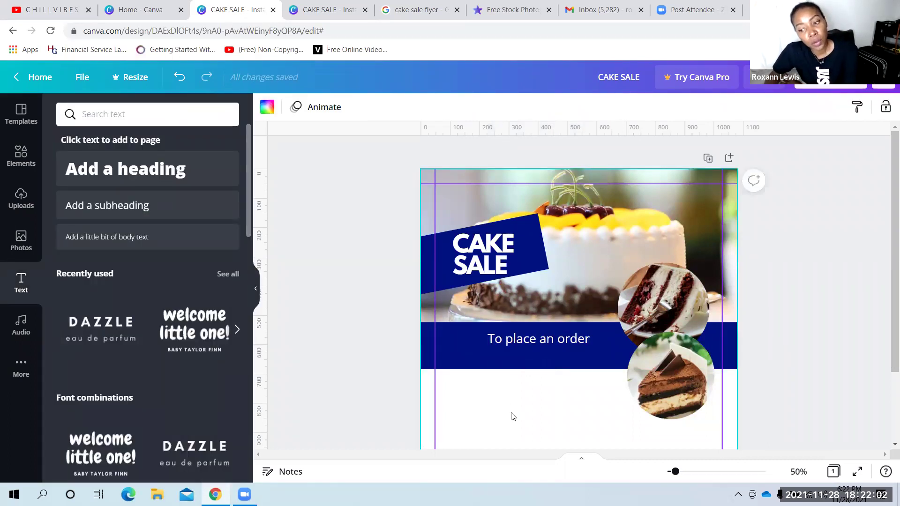
{"action": "left_click", "coordinate": [539, 338]}
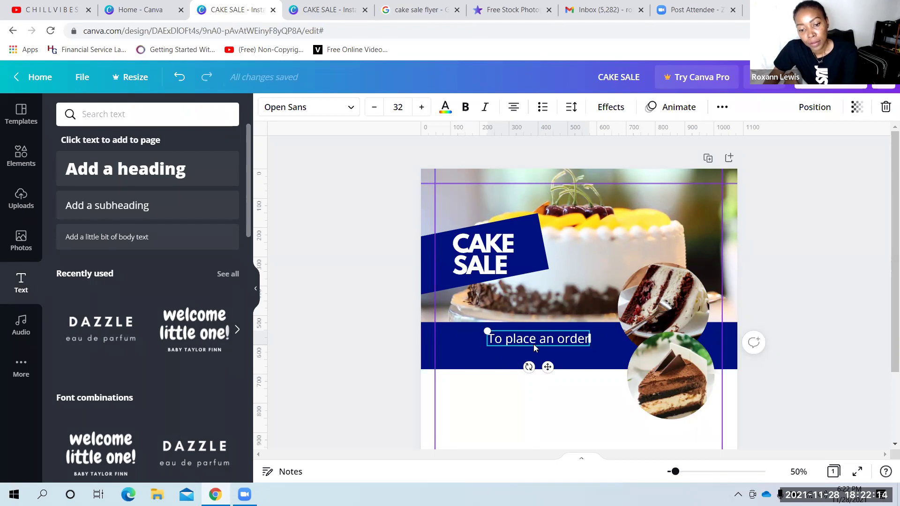
{"action": "right_click", "coordinate": [542, 343]}
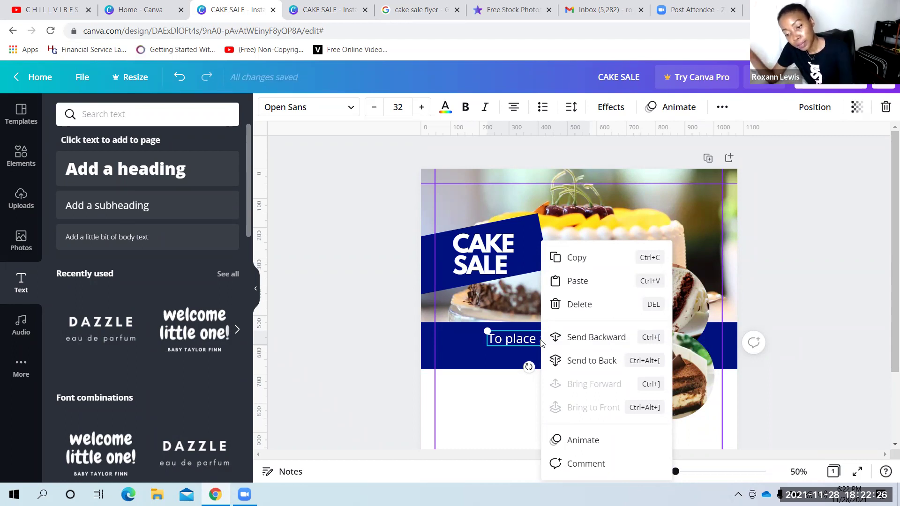
{"action": "left_click", "coordinate": [516, 400]}
{"action": "left_click", "coordinate": [529, 327]}
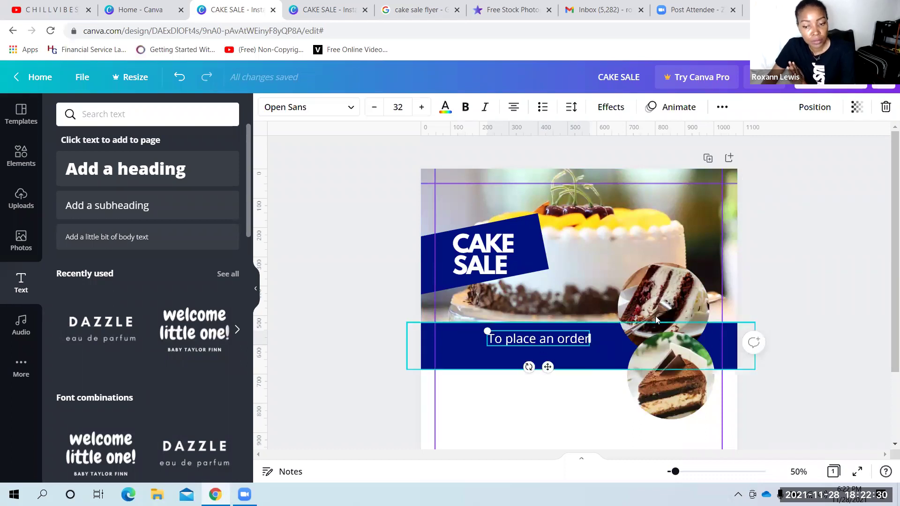
{"action": "left_click", "coordinate": [722, 108]}
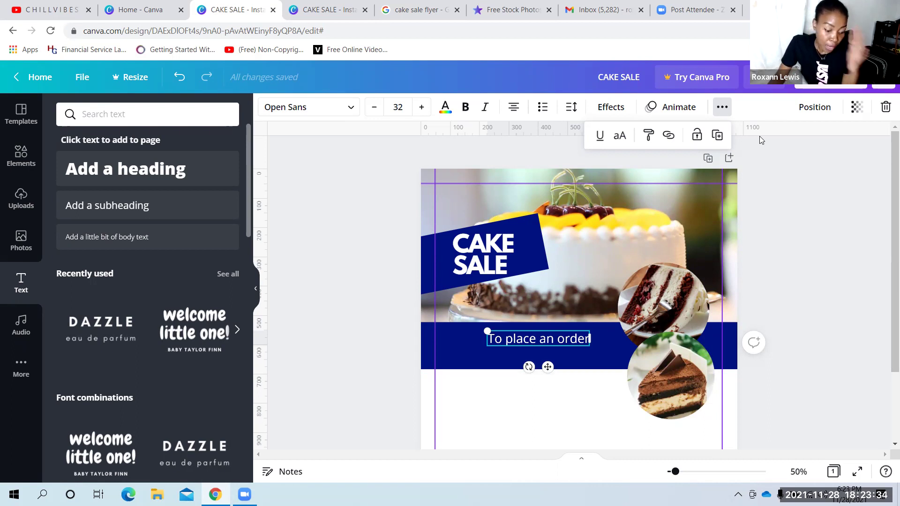
{"action": "key", "text": "ctrl+d"}
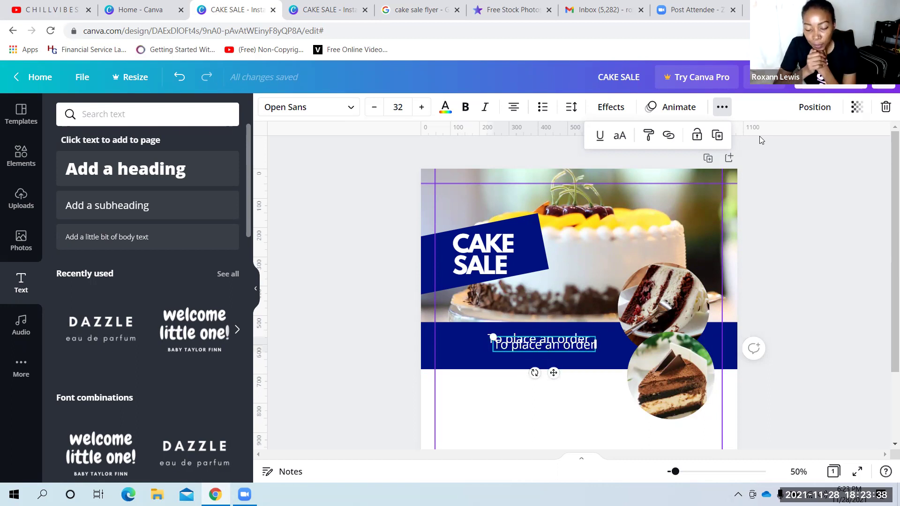
{"action": "key", "text": "Delete"}
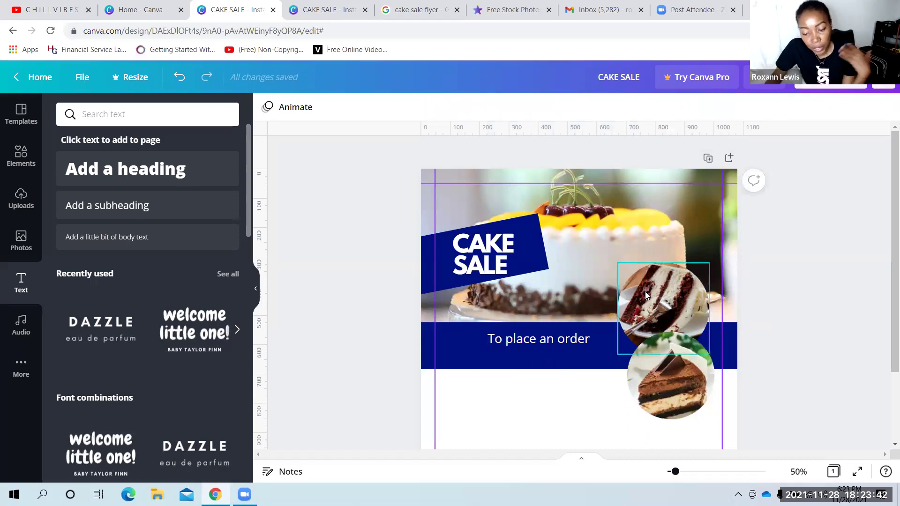
Duplicate the "To place an order" text and place the copy directly beneath the original on the blue band
{"action": "left_click", "coordinate": [556, 344]}
{"action": "right_click", "coordinate": [556, 347]}
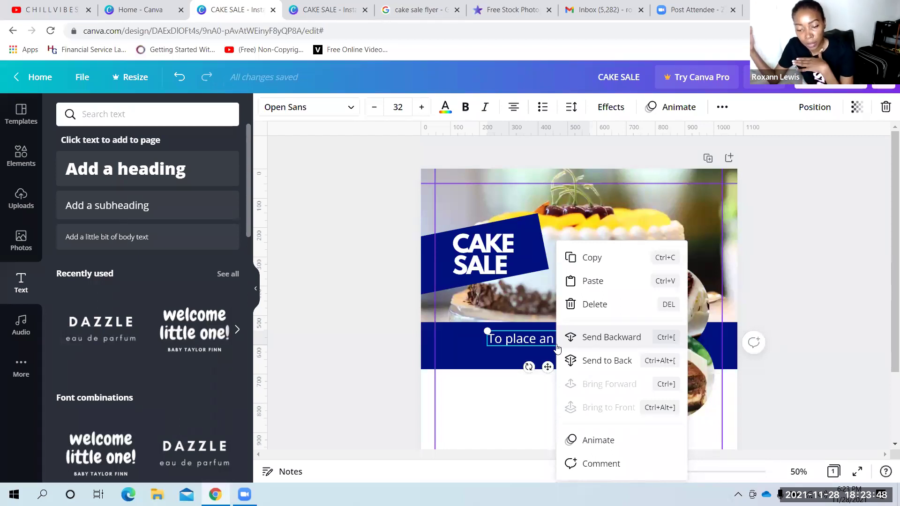
{"action": "left_click", "coordinate": [724, 114]}
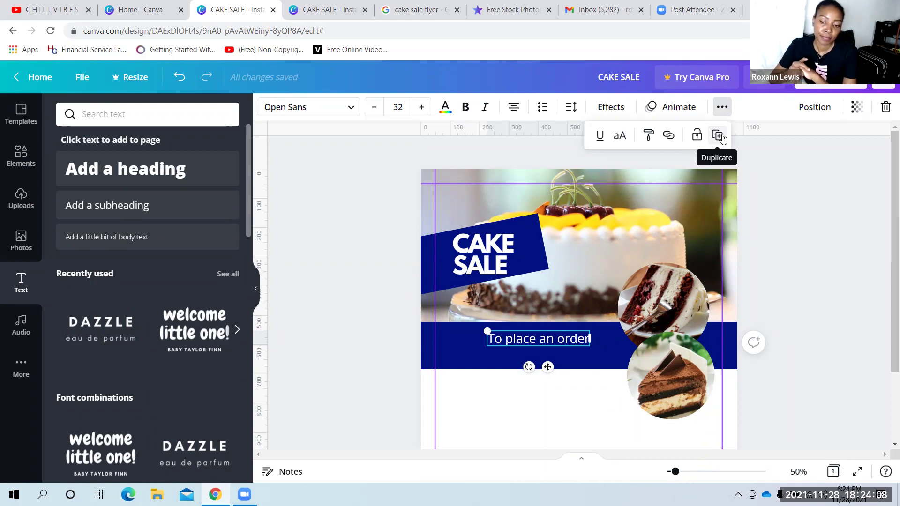
{"action": "left_click", "coordinate": [718, 136]}
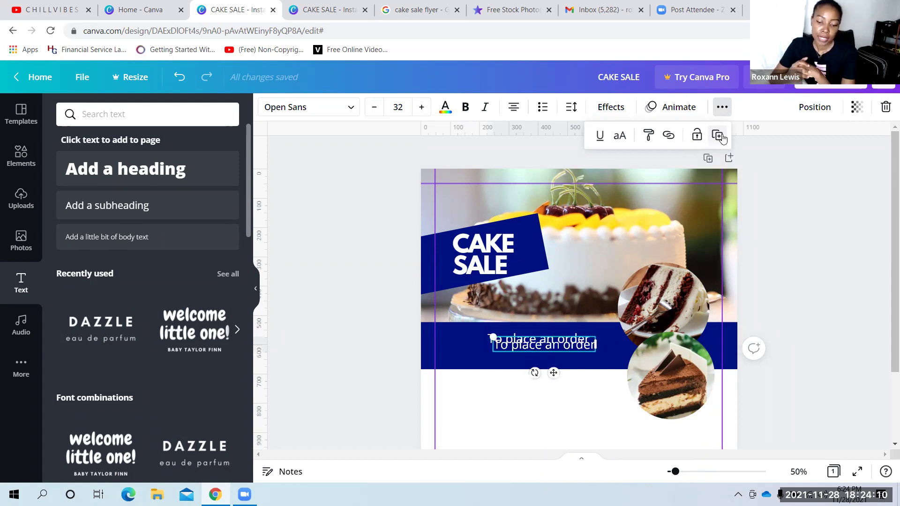
{"action": "mouse_move", "coordinate": [552, 375]}
{"action": "left_mouse_down"}
{"action": "mouse_move", "coordinate": [555, 389]}
{"action": "mouse_move", "coordinate": [547, 386]}
{"action": "left_mouse_up"}
{"action": "left_click", "coordinate": [572, 400]}
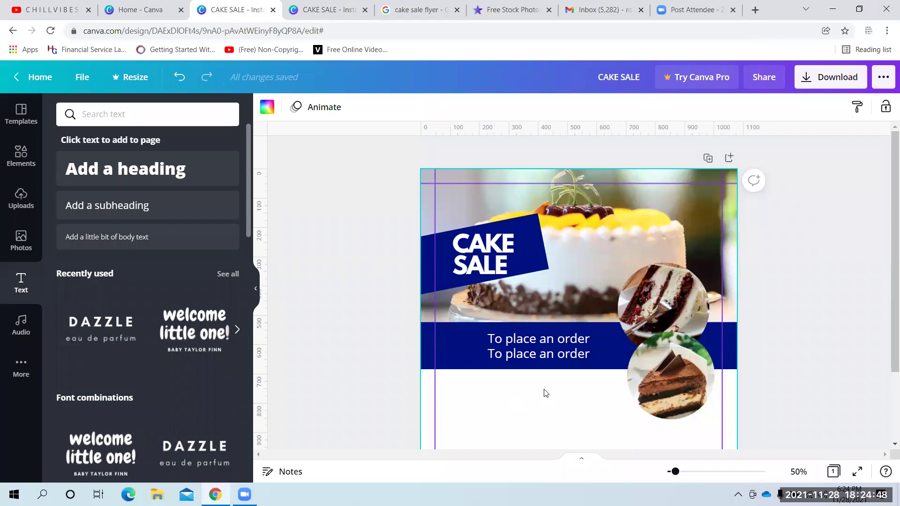
Replace the wording of the lower text copy with "Call" followed by the contact phone number
{"action": "left_click", "coordinate": [553, 357]}
{"action": "left_click", "coordinate": [553, 355]}
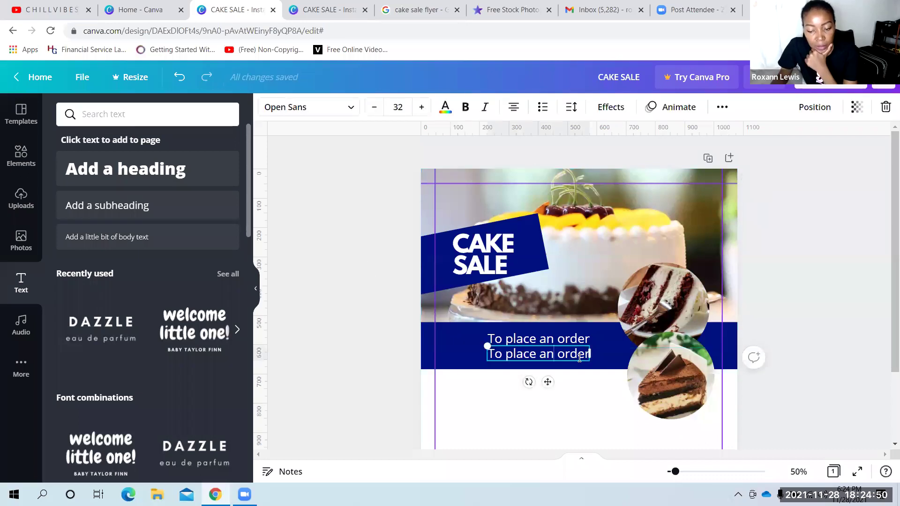
{"action": "key", "text": "BackSpace"}
{"action": "key", "text": "BackSpace"}
{"action": "key", "text": "BackSpace"}
{"action": "key", "text": "BackSpace"}
{"action": "key", "text": "BackSpace"}
{"action": "key", "text": "BackSpace"}
{"action": "key", "text": "BackSpace"}
{"action": "key", "text": "BackSpace"}
{"action": "key", "text": "BackSpace"}
{"action": "key", "text": "BackSpace"}
{"action": "key", "text": "BackSpace"}
{"action": "key", "text": "BackSpace"}
{"action": "key", "text": "BackSpace"}
{"action": "key", "text": "BackSpace"}
{"action": "key", "text": "BackSpace"}
{"action": "key", "text": "BackSpace"}
{"action": "key", "text": "BackSpace"}
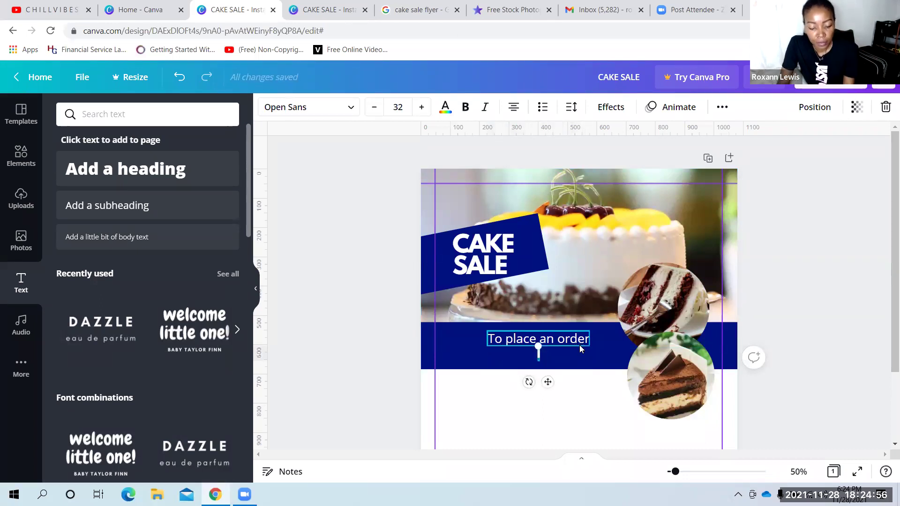
{"action": "type", "text": "Call 876 555"}
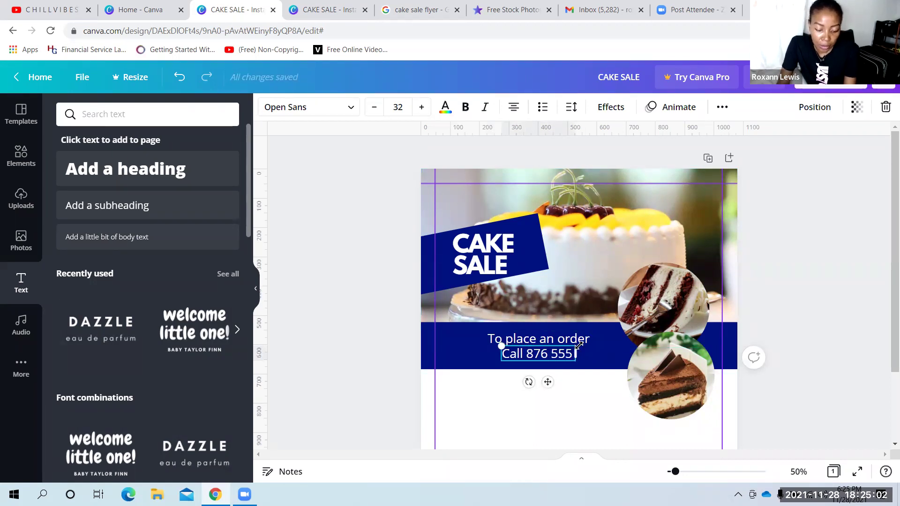
{"action": "type", "text": " 0000"}
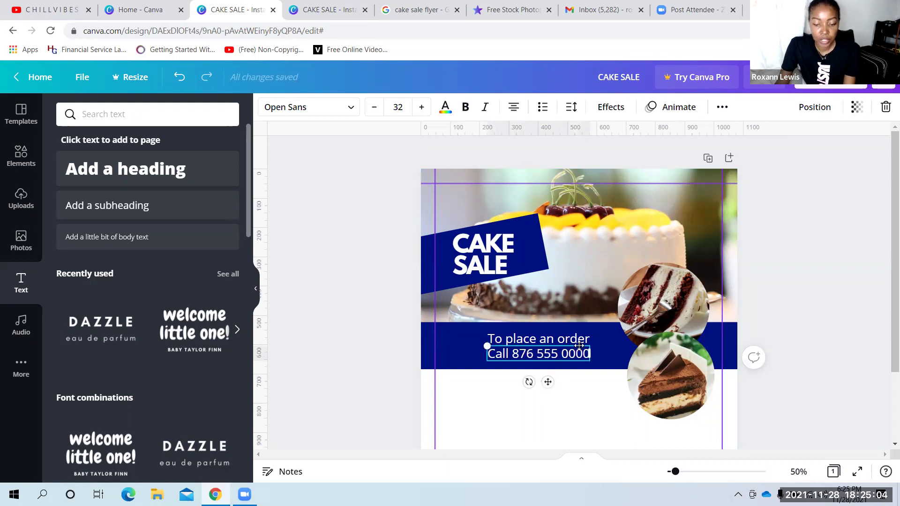
{"action": "left_click", "coordinate": [838, 267]}
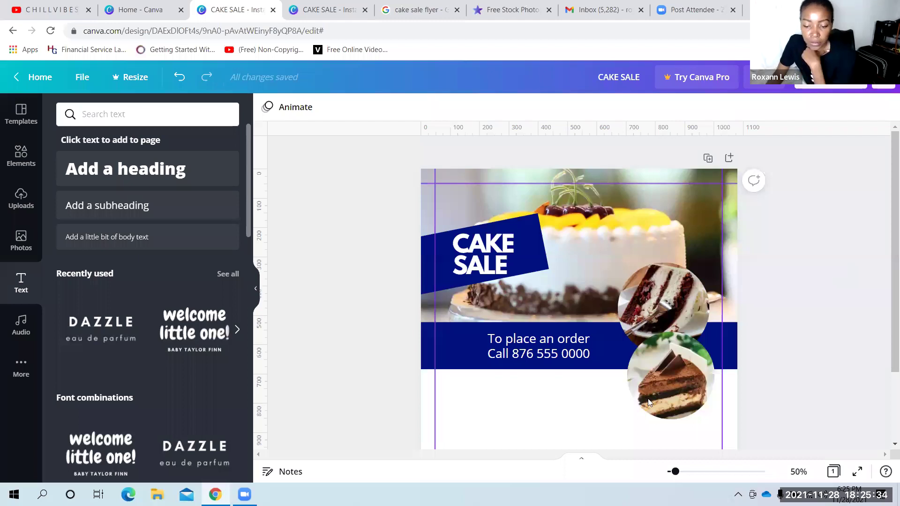
Search the elements for "telephone" and add the free circled handset icon to the flyer
{"action": "scroll", "coordinate": [803, 248], "scroll_direction": "down", "scroll_amount": 2}
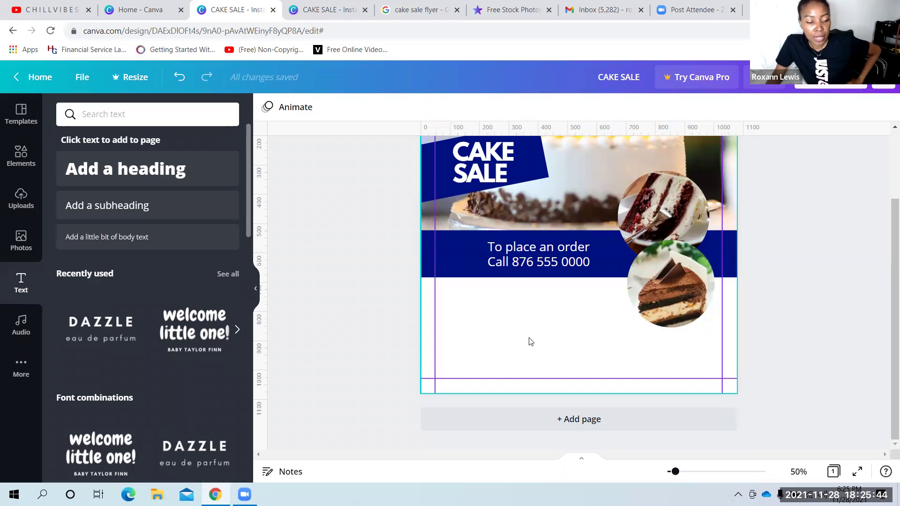
{"action": "left_click", "coordinate": [21, 156]}
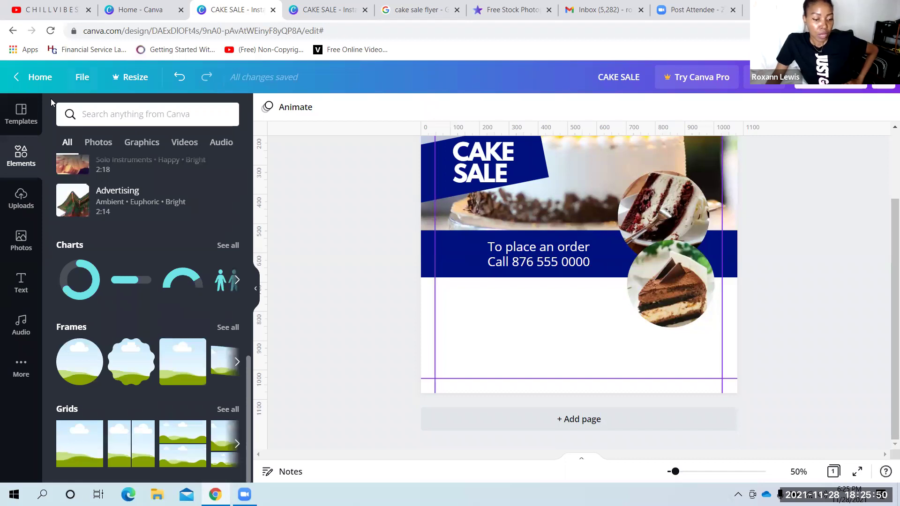
{"action": "left_click", "coordinate": [51, 119]}
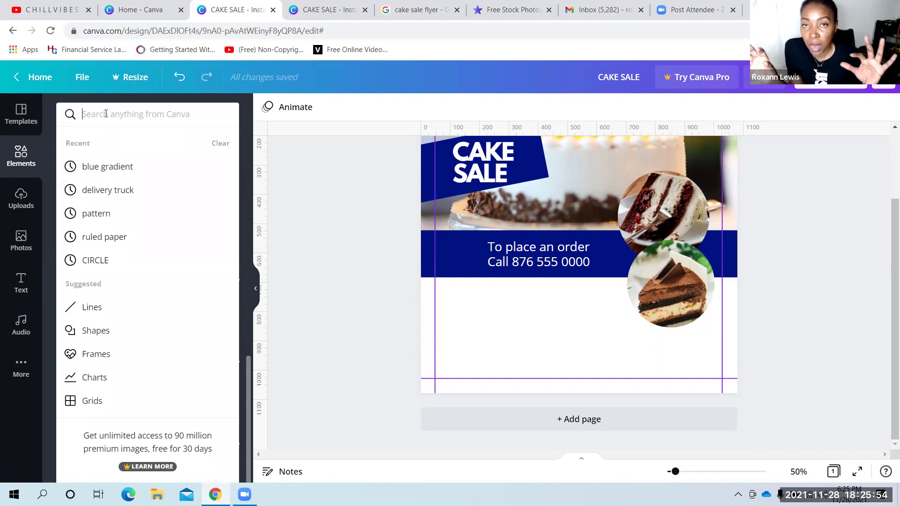
{"action": "type", "text": "t"}
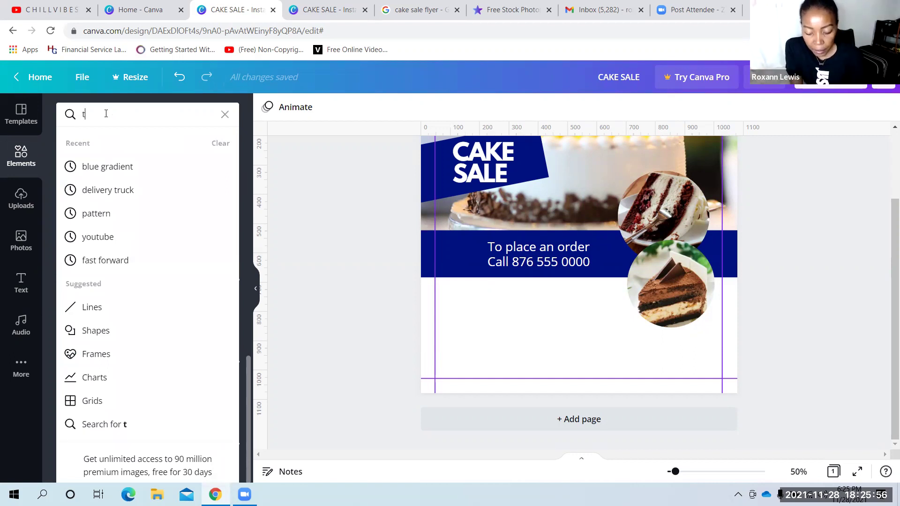
{"action": "type", "text": "elephone"}
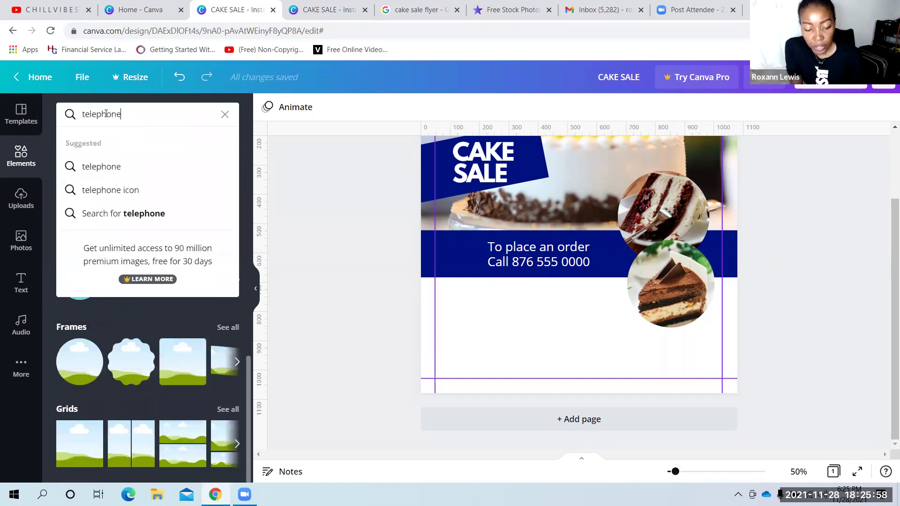
{"action": "key", "text": "Return"}
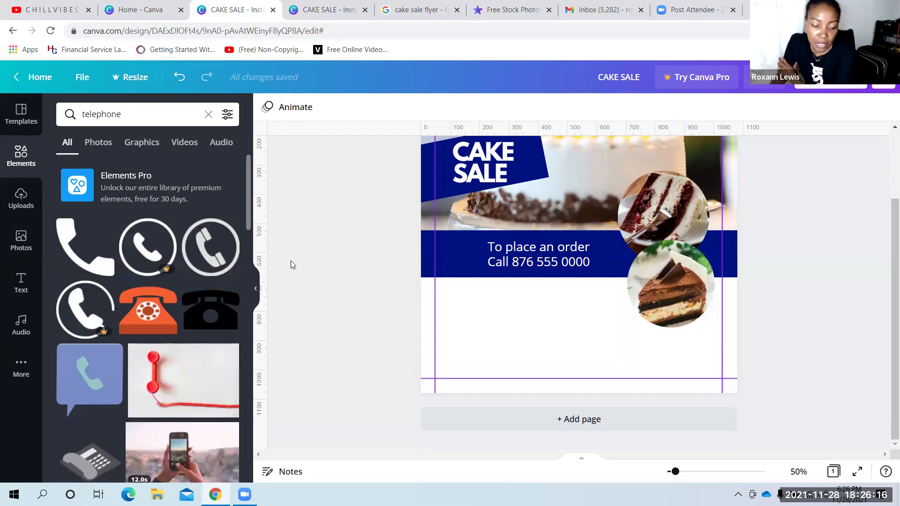
{"action": "left_click", "coordinate": [211, 245]}
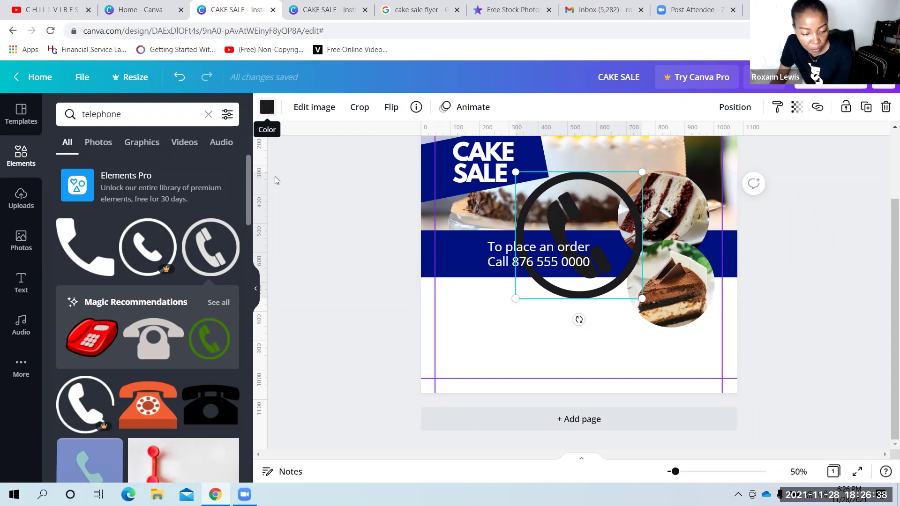
Recolour the circled handset icon white using the document colours
{"action": "scroll", "coordinate": [100, 363], "scroll_direction": "down", "scroll_amount": 7}
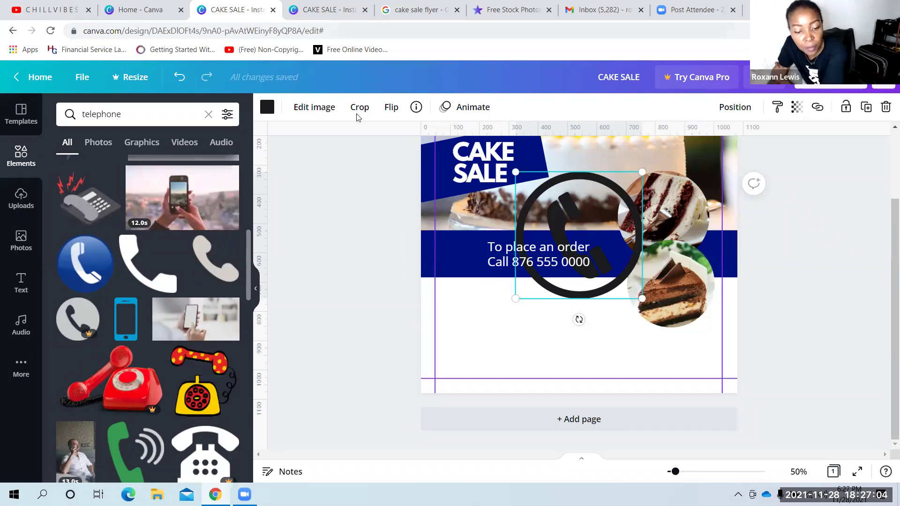
{"action": "left_click", "coordinate": [268, 108]}
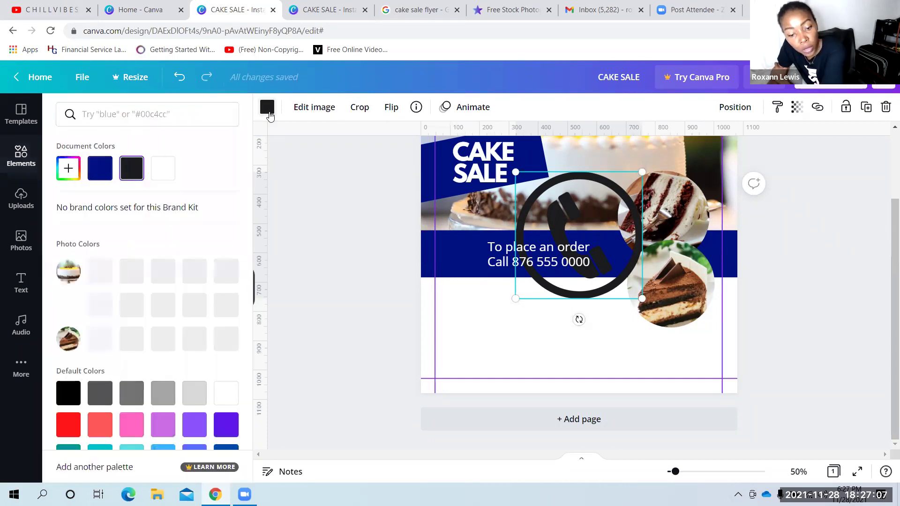
{"action": "left_click", "coordinate": [164, 172]}
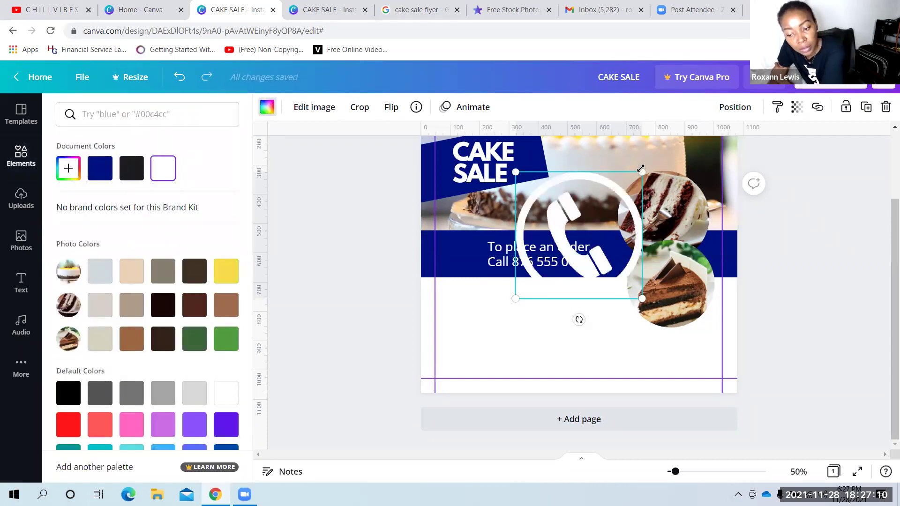
Shrink the handset icon to the height of the two order text lines and align it beside them on the blue band
{"action": "left_click_drag", "start_coordinate": [642, 171], "coordinate": [559, 279]}
{"action": "left_click_drag", "start_coordinate": [538, 317], "coordinate": [473, 292]}
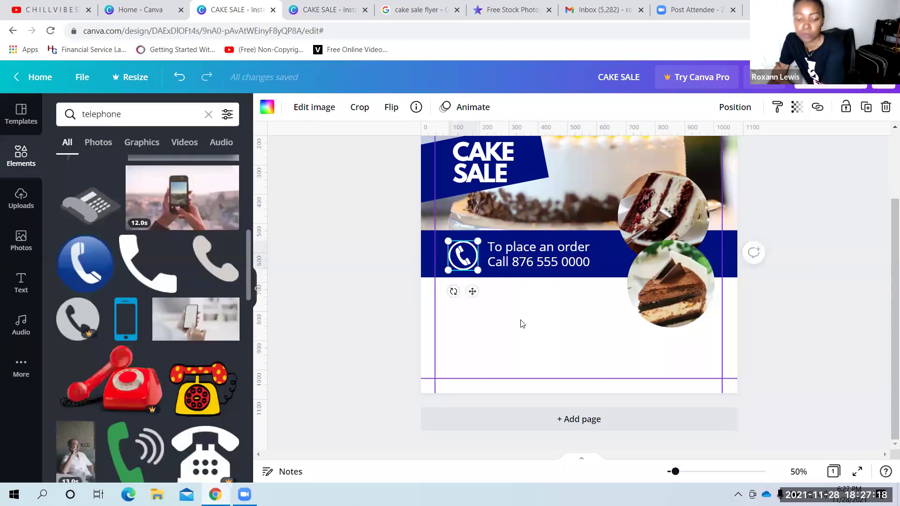
{"action": "left_click", "coordinate": [524, 322]}
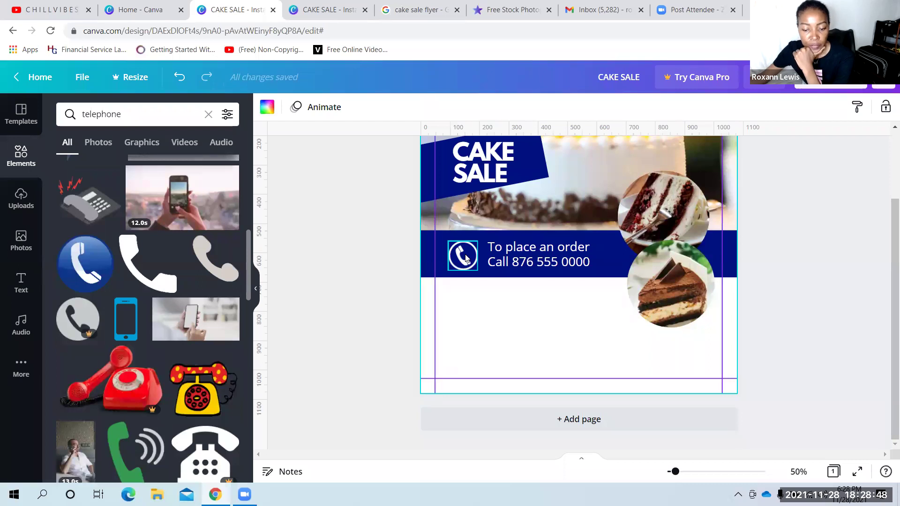
{"action": "left_click_drag", "start_coordinate": [460, 265], "coordinate": [461, 260]}
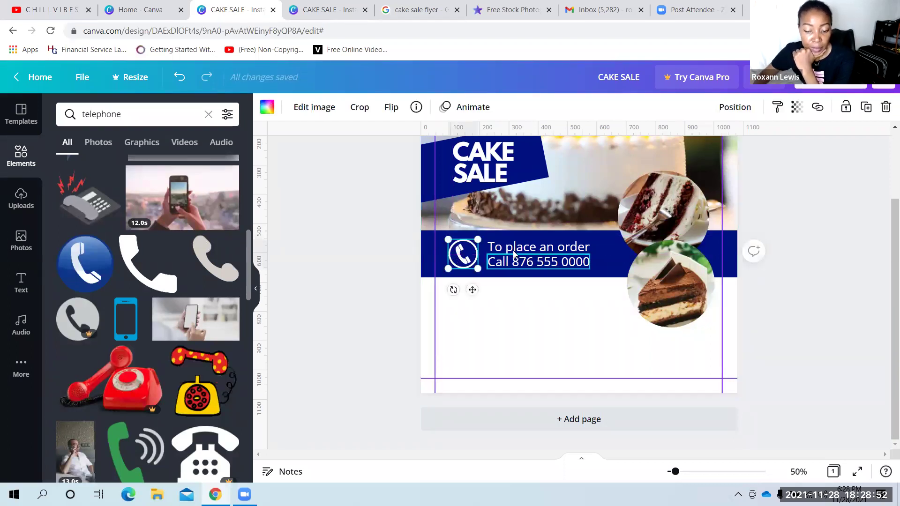
{"action": "left_click", "coordinate": [502, 331]}
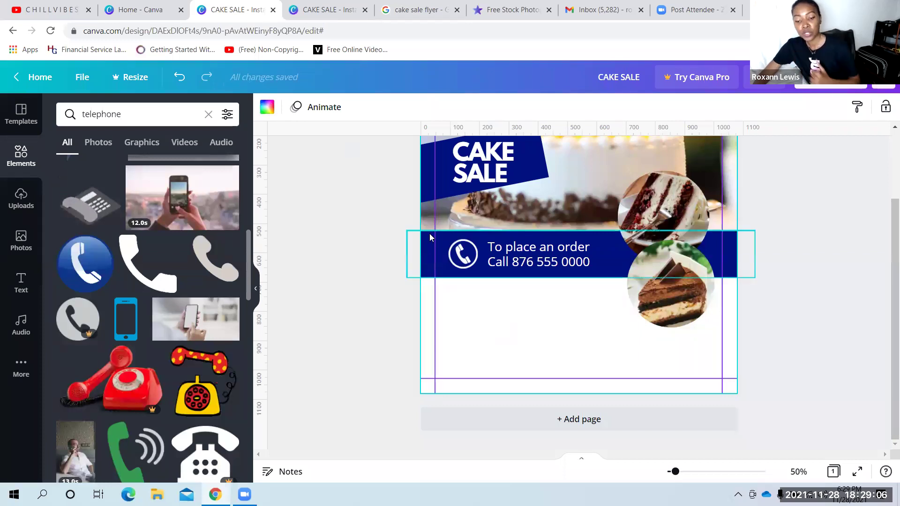
Select the handset icon together with both order text lines on the blue band
{"action": "left_click", "coordinate": [460, 263]}
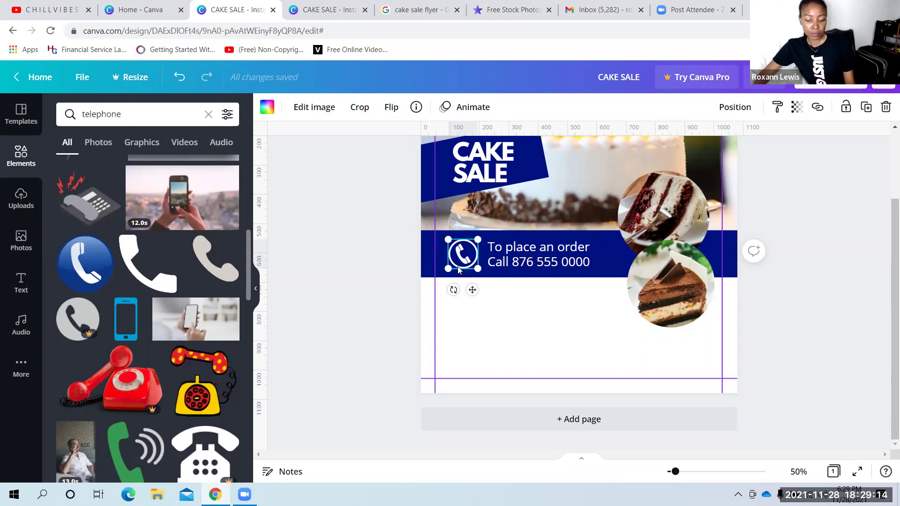
{"action": "left_click", "coordinate": [517, 248], "text": "shift"}
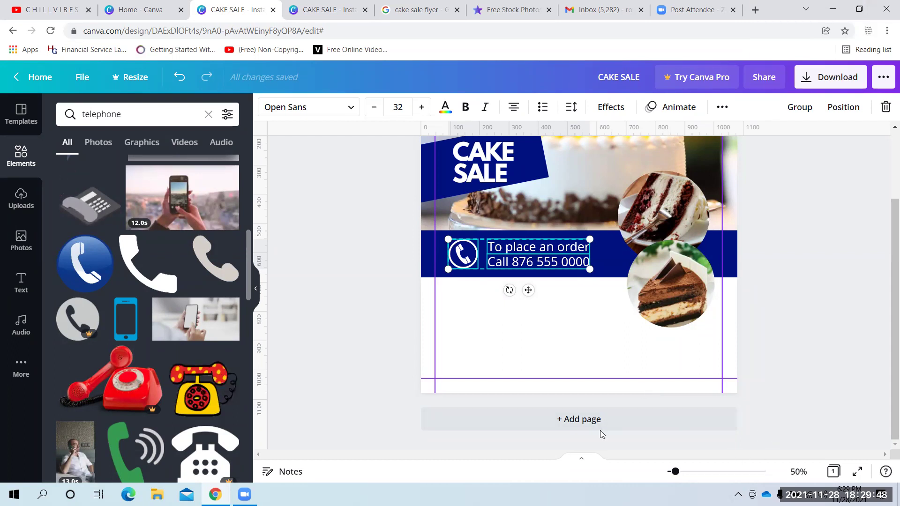
{"action": "left_click", "coordinate": [542, 349]}
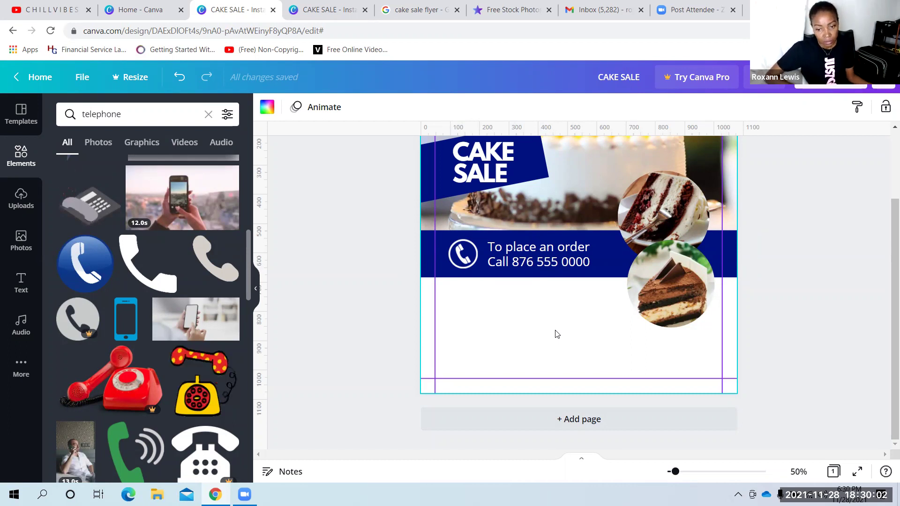
{"action": "left_click", "coordinate": [465, 247]}
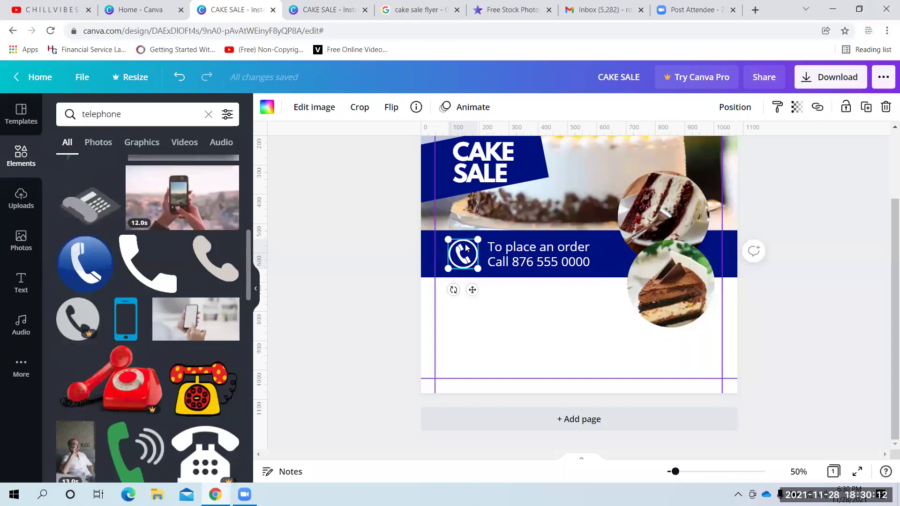
{"action": "left_click", "coordinate": [533, 249], "text": "shift"}
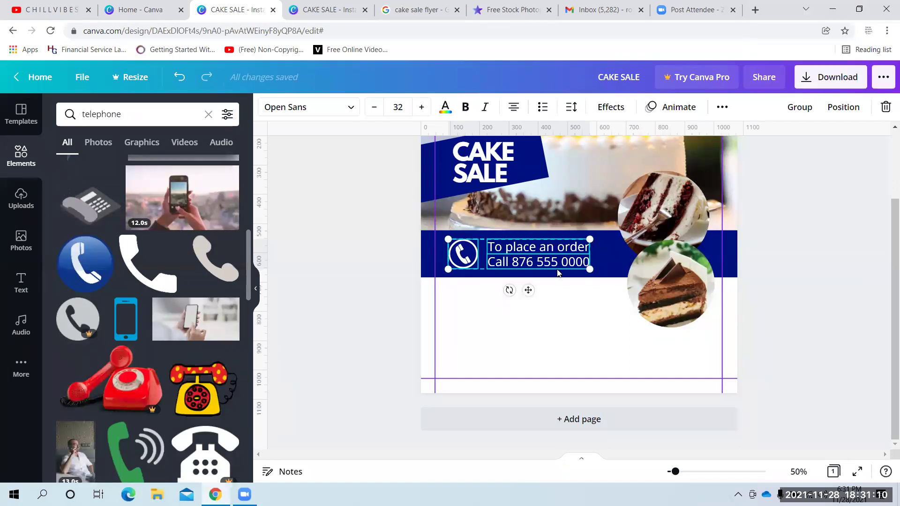
{"action": "left_click", "coordinate": [510, 331]}
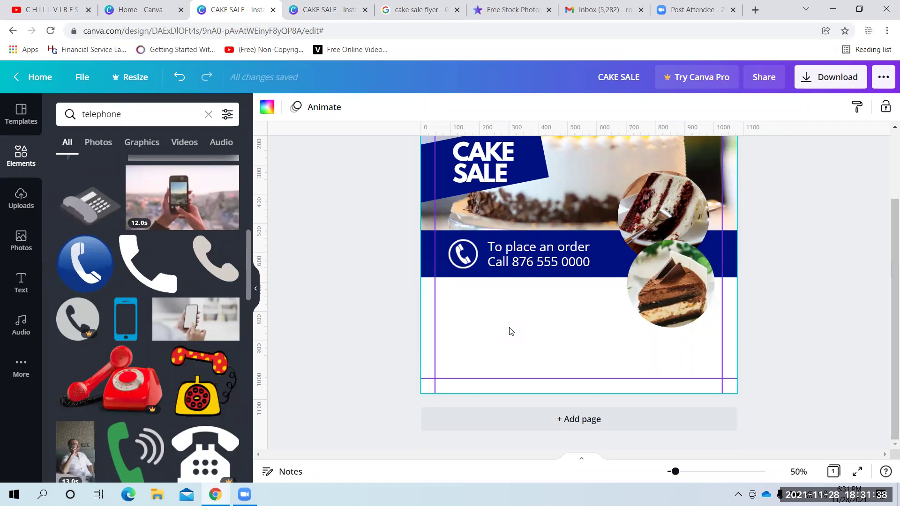
{"action": "left_click", "coordinate": [467, 255]}
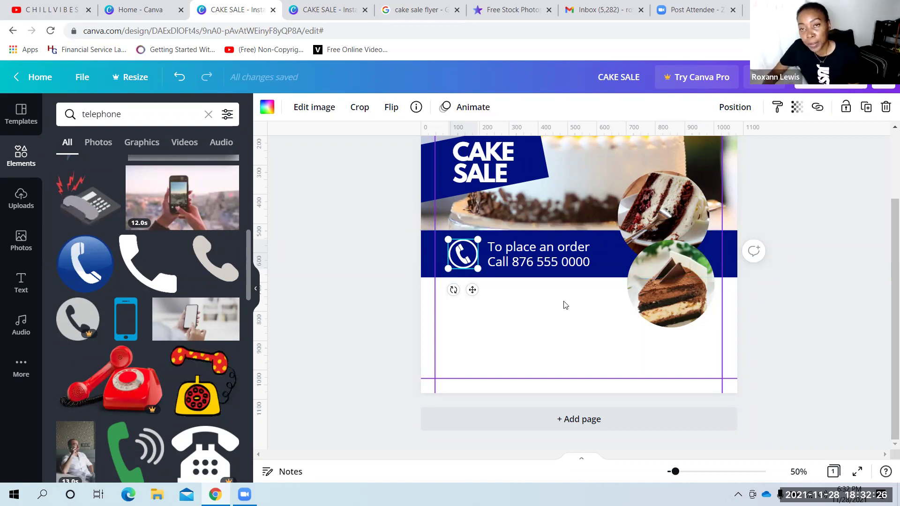
{"action": "left_click", "coordinate": [533, 250], "text": "shift"}
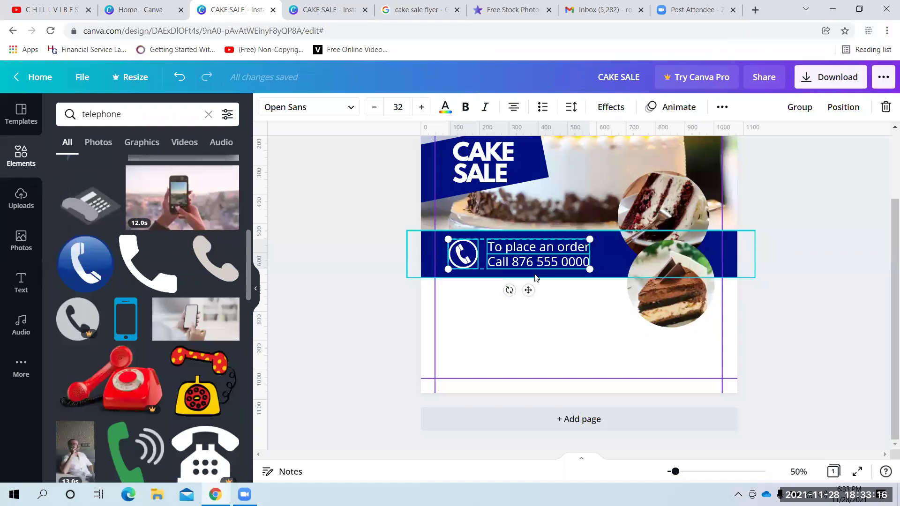
Group the phone icon with the two lines of order text on the blue banner
{"action": "left_click", "coordinate": [799, 107]}
{"action": "left_click", "coordinate": [586, 331]}
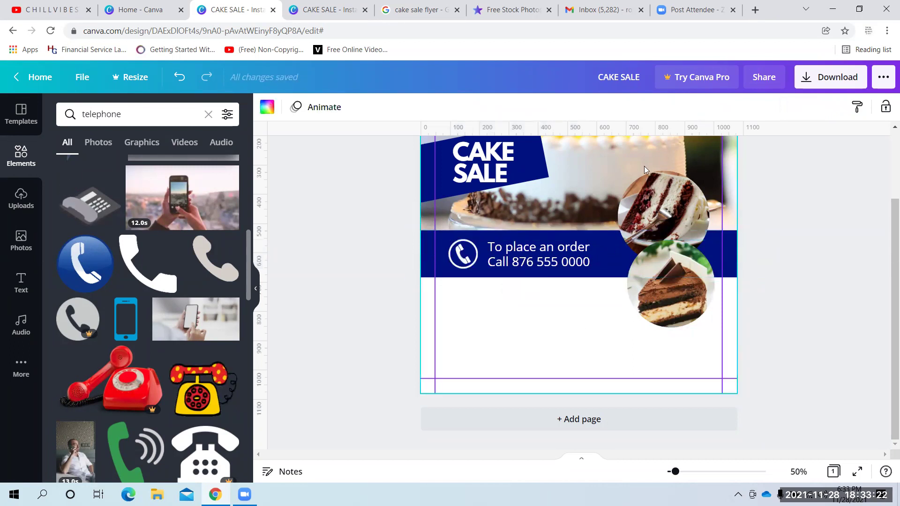
{"action": "left_click", "coordinate": [527, 256]}
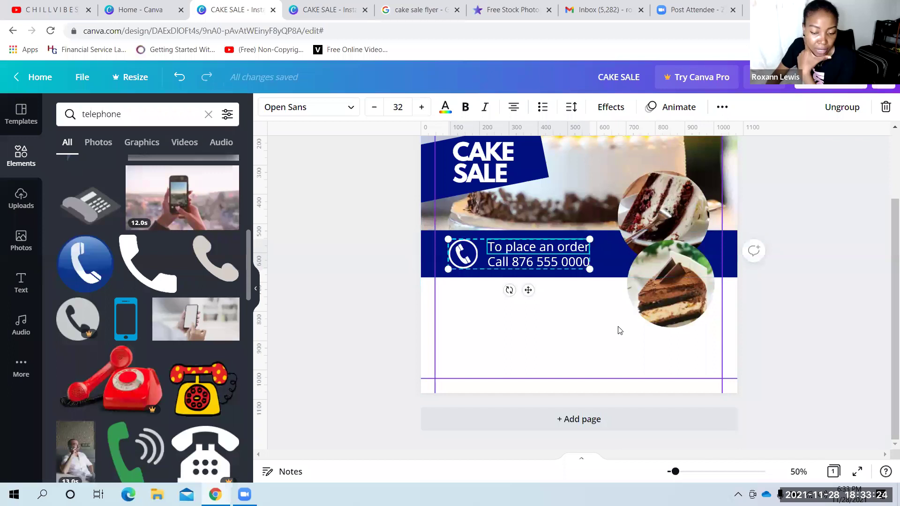
{"action": "left_click", "coordinate": [566, 302]}
Move the grouped phone icon and order text along the blue banner to align with the CAKE SALE heading
{"action": "left_click", "coordinate": [539, 266]}
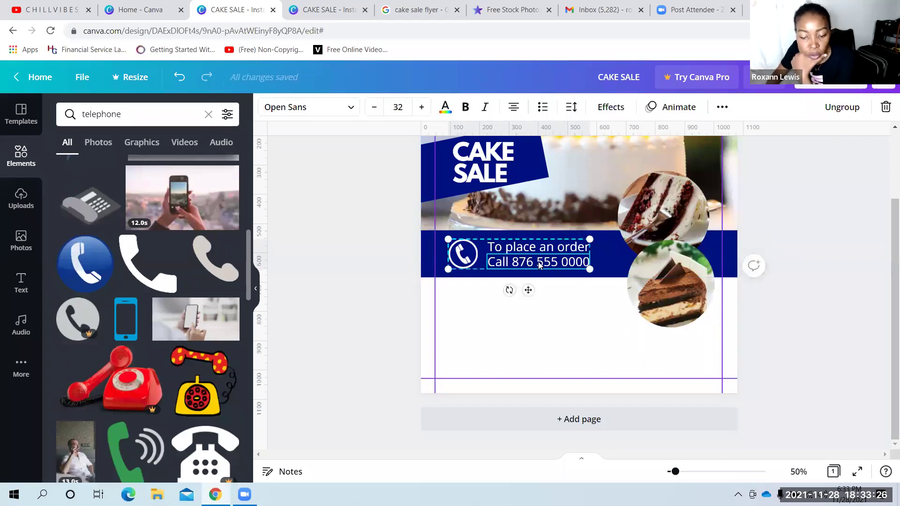
{"action": "left_click_drag", "start_coordinate": [529, 291], "coordinate": [534, 190]}
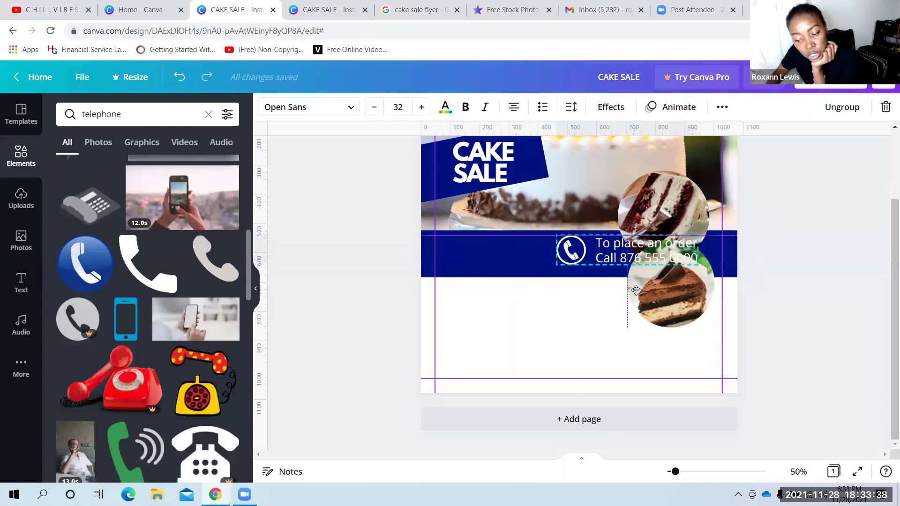
{"action": "left_click_drag", "start_coordinate": [636, 290], "coordinate": [532, 289]}
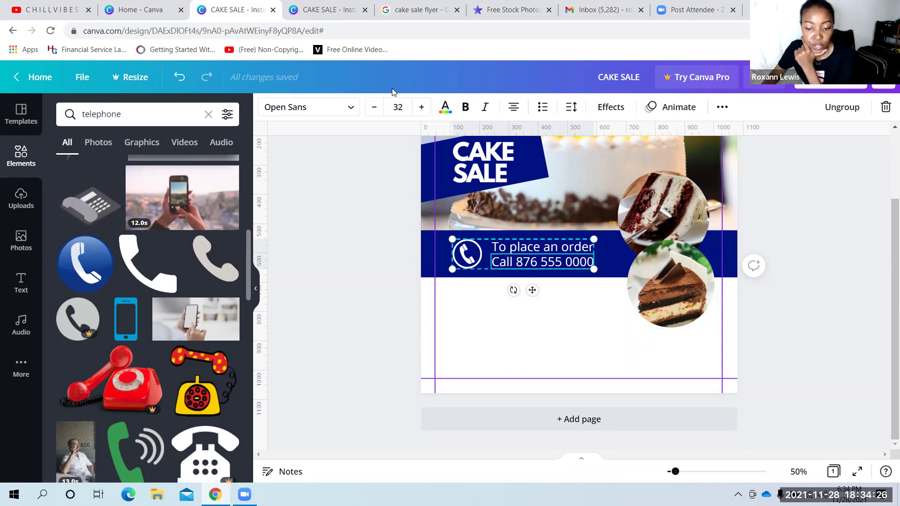
Duplicate the CAKE SALE heading and place the copy in the white area below the blue banner
{"action": "left_click", "coordinate": [482, 171]}
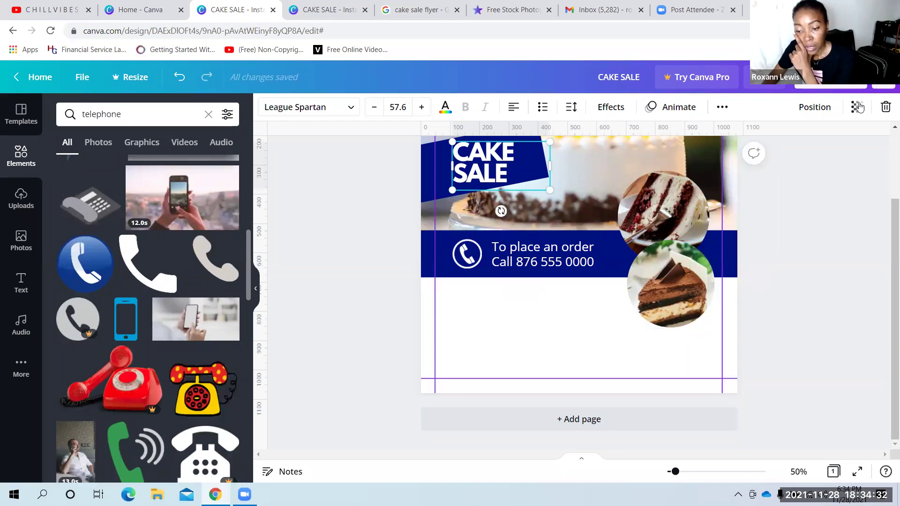
{"action": "right_click", "coordinate": [479, 143]}
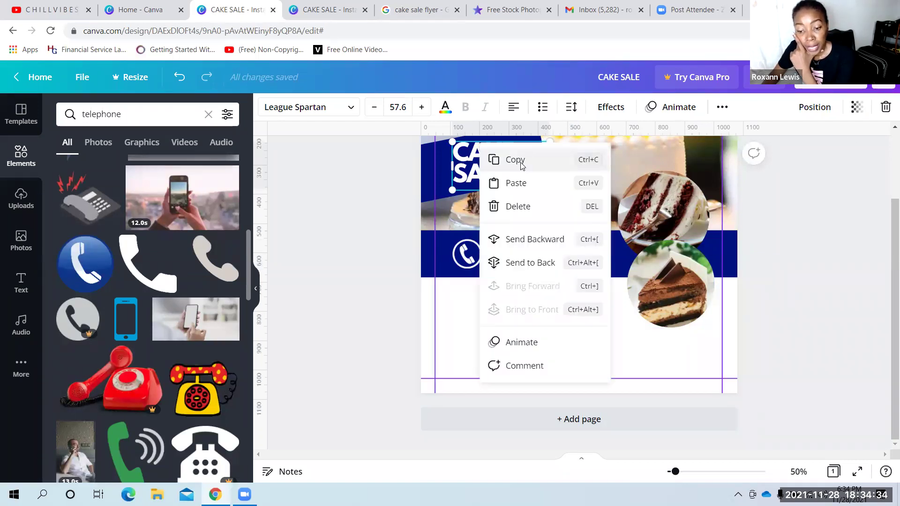
{"action": "left_click", "coordinate": [516, 160]}
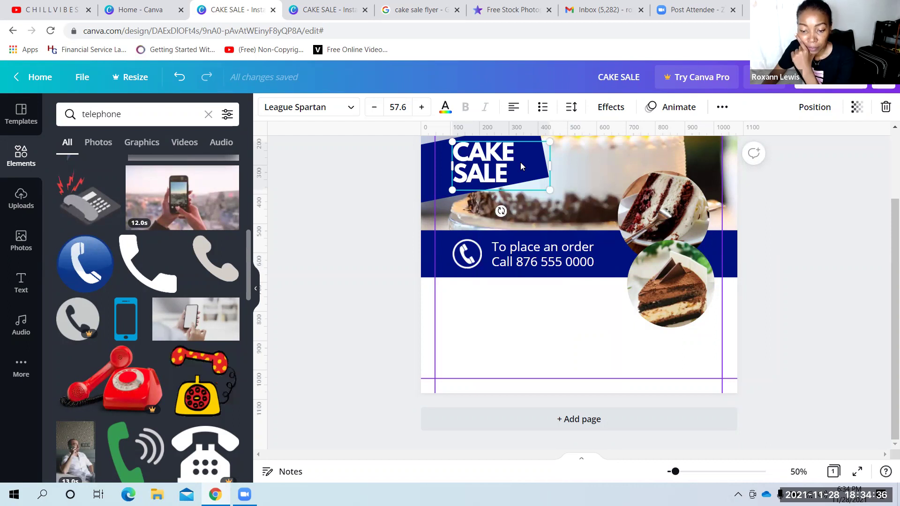
{"action": "right_click", "coordinate": [520, 162]}
{"action": "left_click", "coordinate": [565, 209]}
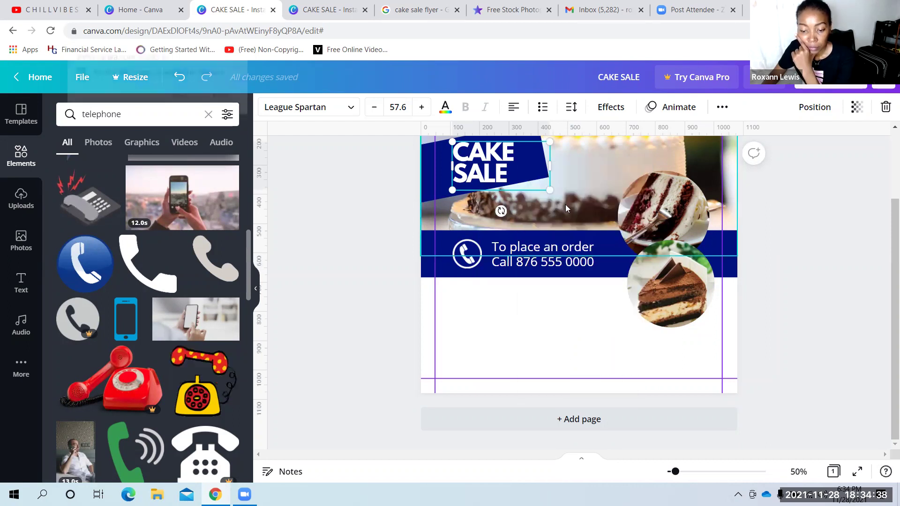
{"action": "left_click", "coordinate": [180, 95]}
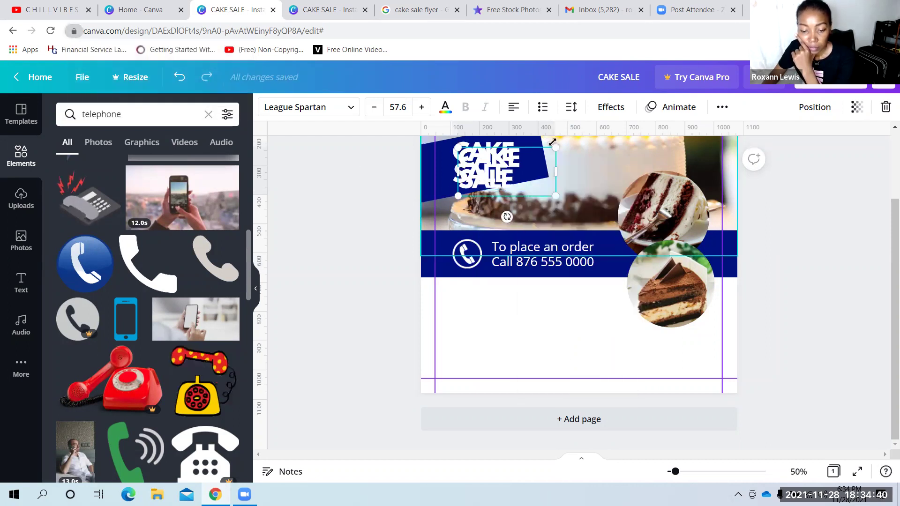
{"action": "left_click_drag", "start_coordinate": [498, 177], "coordinate": [511, 323]}
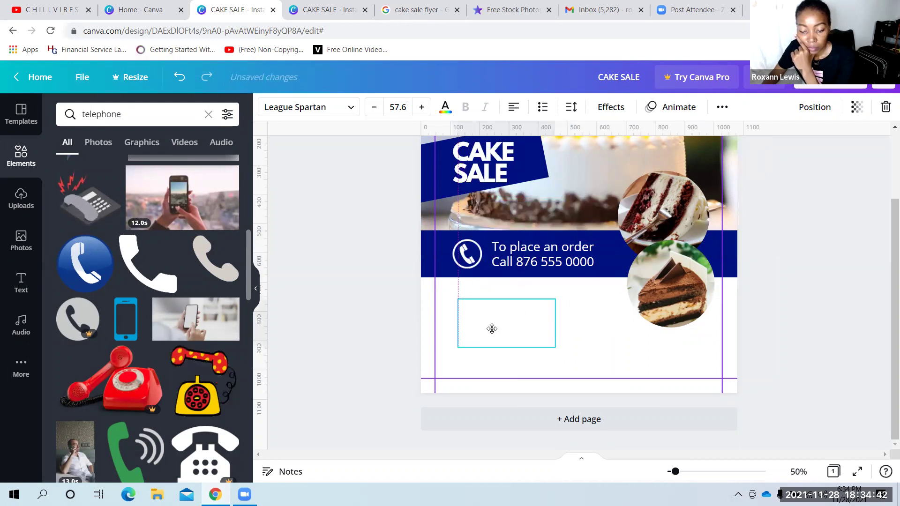
Replace the text of the copied heading with MENU
{"action": "double_click", "coordinate": [519, 327]}
{"action": "left_click", "coordinate": [534, 333]}
{"action": "key", "text": "shift+Left"}
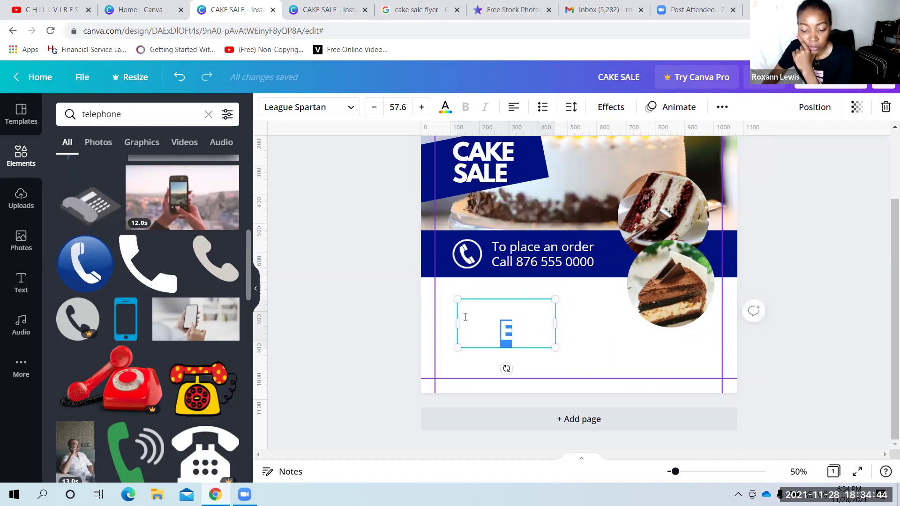
{"action": "key", "text": "ctrl+a"}
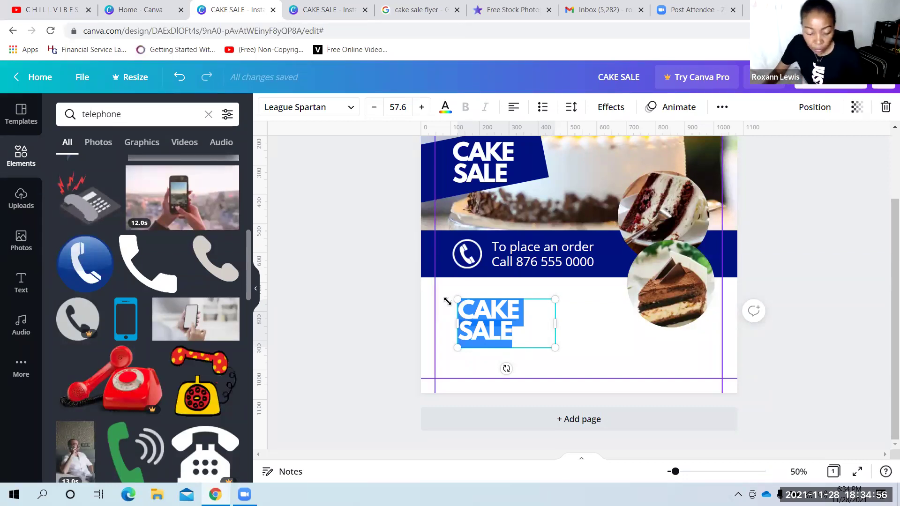
{"action": "key", "text": "BackSpace"}
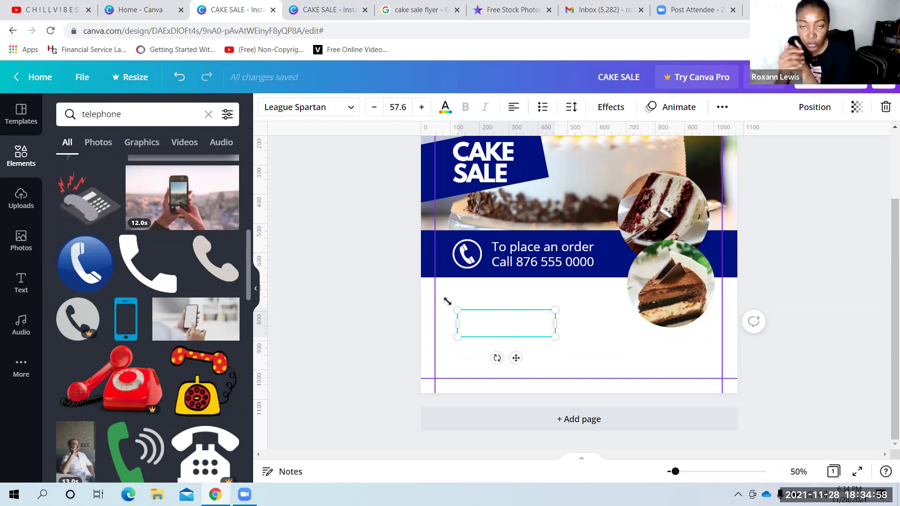
{"action": "left_click", "coordinate": [607, 356]}
Change the MENU heading's text color to the document's navy blue
{"action": "left_click", "coordinate": [533, 322]}
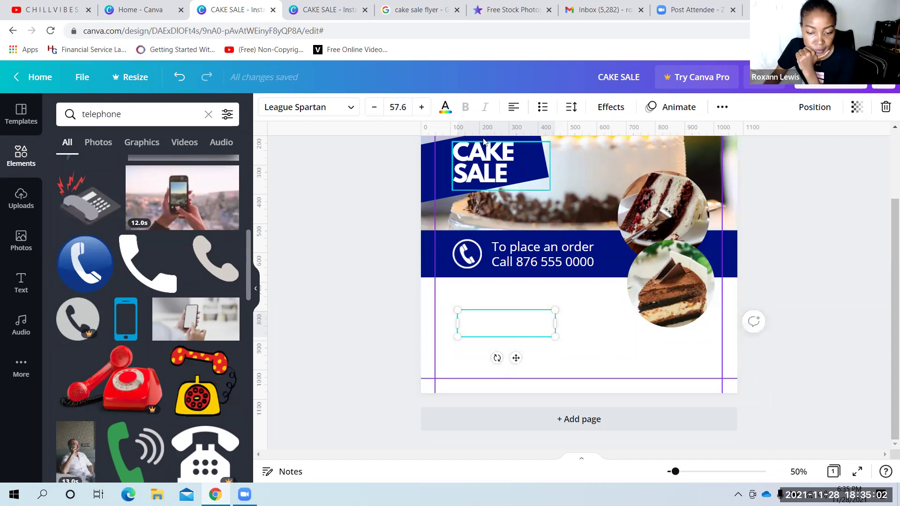
{"action": "left_click", "coordinate": [445, 107]}
{"action": "left_click", "coordinate": [106, 168]}
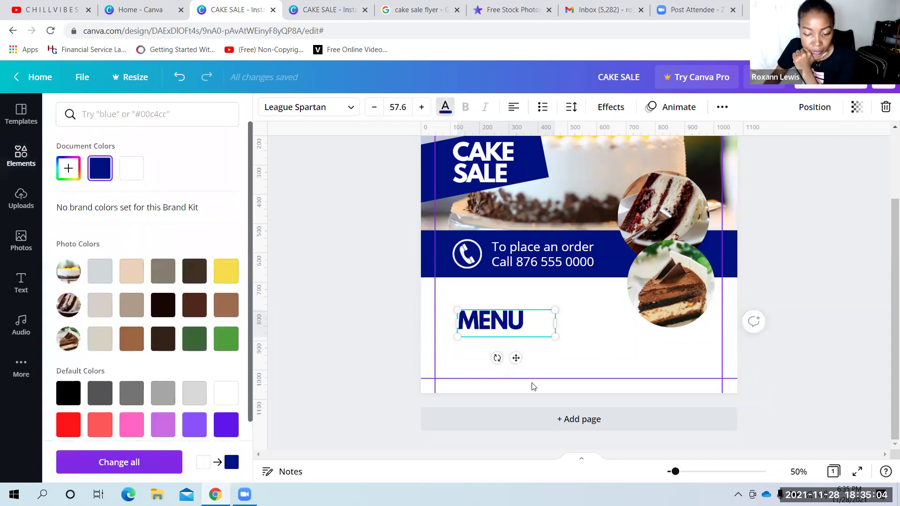
{"action": "key", "text": "Escape"}
{"action": "left_click", "coordinate": [589, 341]}
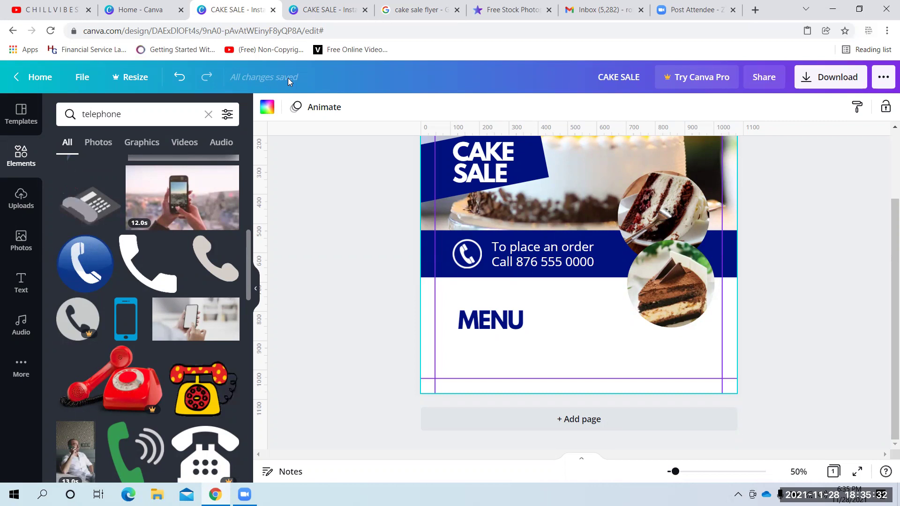
Shrink the MENU heading to about size 29.6 and move it up just below the blue banner
{"action": "left_click", "coordinate": [539, 328]}
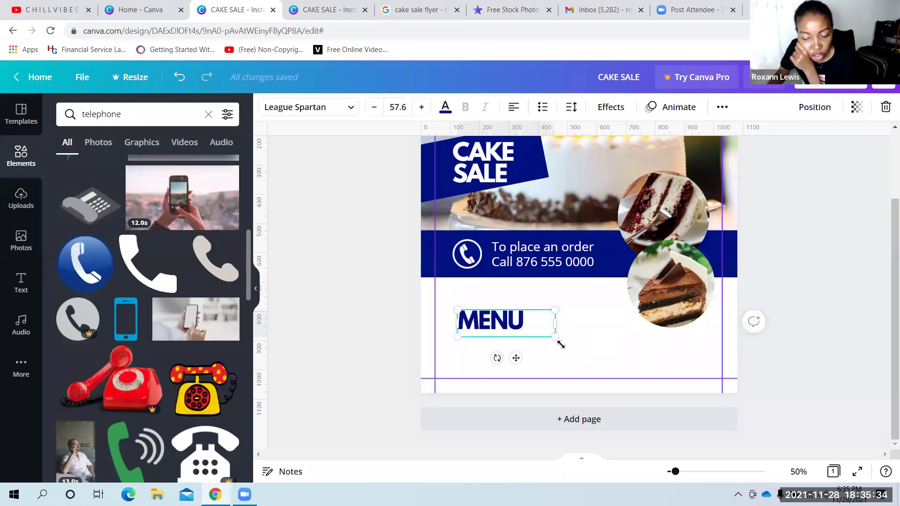
{"action": "left_click_drag", "start_coordinate": [544, 332], "coordinate": [509, 320]}
{"action": "left_click", "coordinate": [492, 342]}
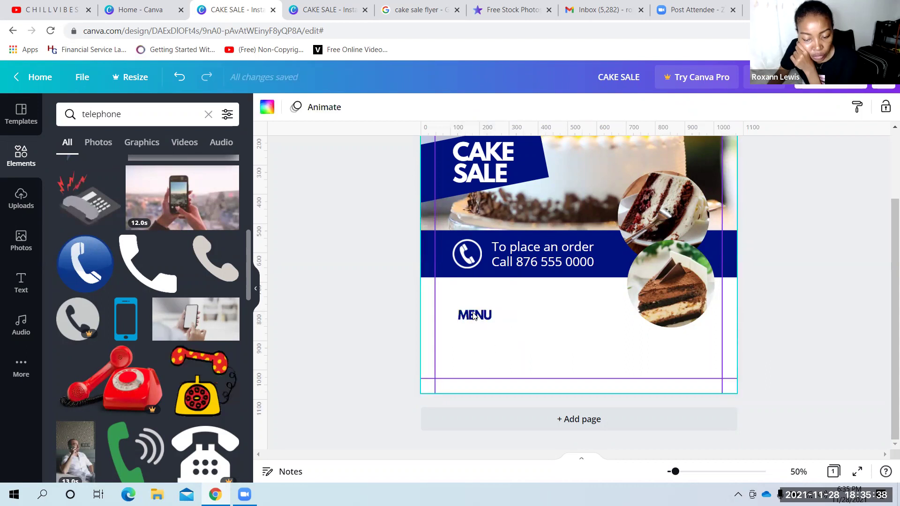
{"action": "left_click_drag", "start_coordinate": [492, 345], "coordinate": [492, 330]}
{"action": "left_click", "coordinate": [557, 323]}
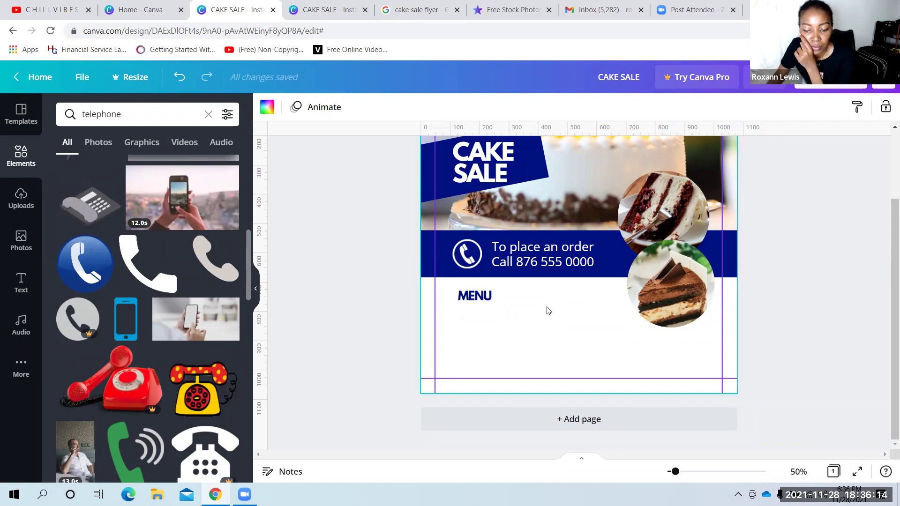
Add a body text box directly beneath the MENU heading
{"action": "left_click", "coordinate": [483, 170]}
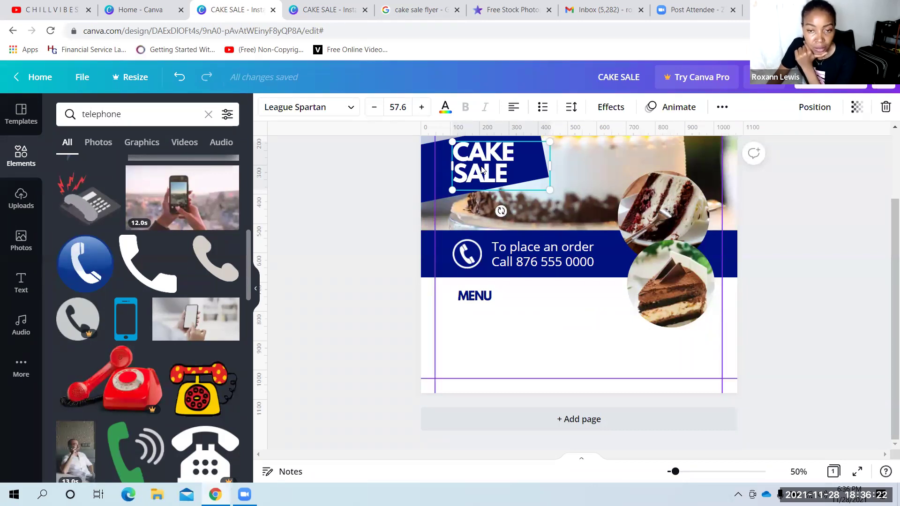
{"action": "left_click", "coordinate": [478, 296]}
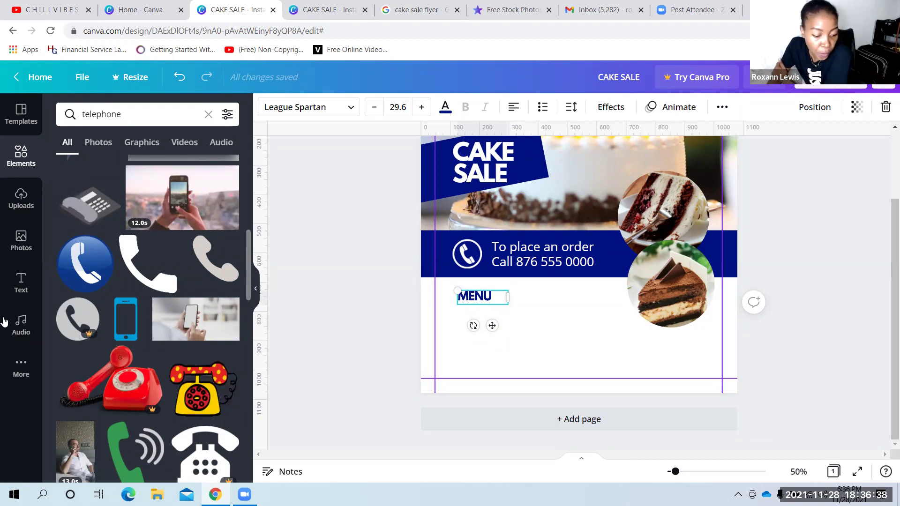
{"action": "left_click", "coordinate": [23, 281]}
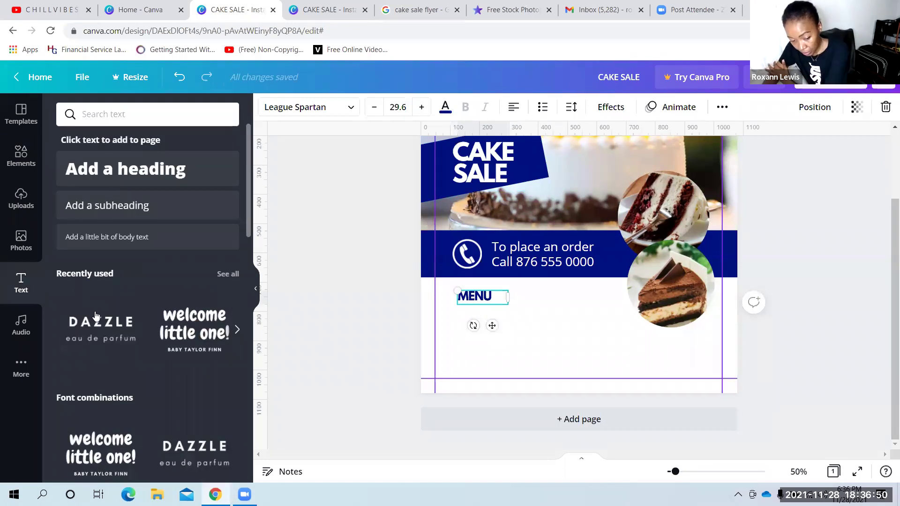
{"action": "scroll", "coordinate": [96, 324], "scroll_direction": "down", "scroll_amount": 10}
{"action": "scroll", "coordinate": [101, 321], "scroll_direction": "down", "scroll_amount": 1}
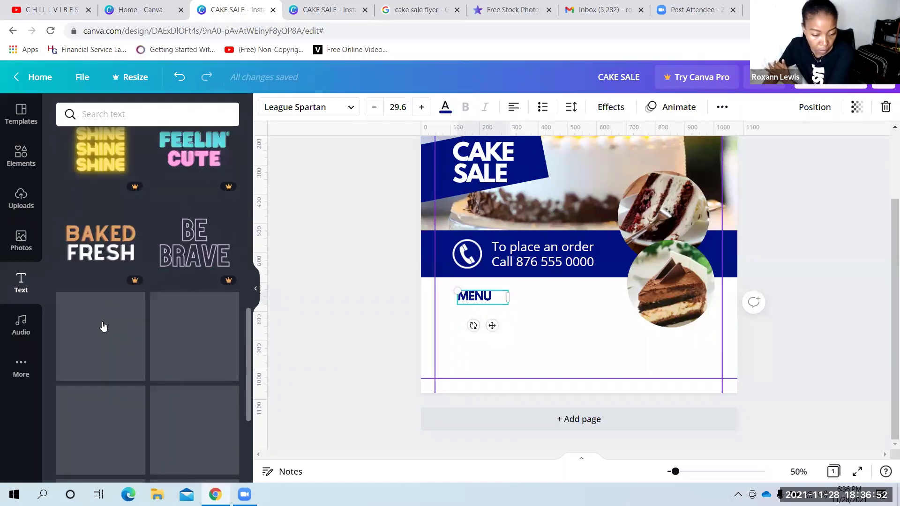
{"action": "scroll", "coordinate": [104, 325], "scroll_direction": "down", "scroll_amount": 4}
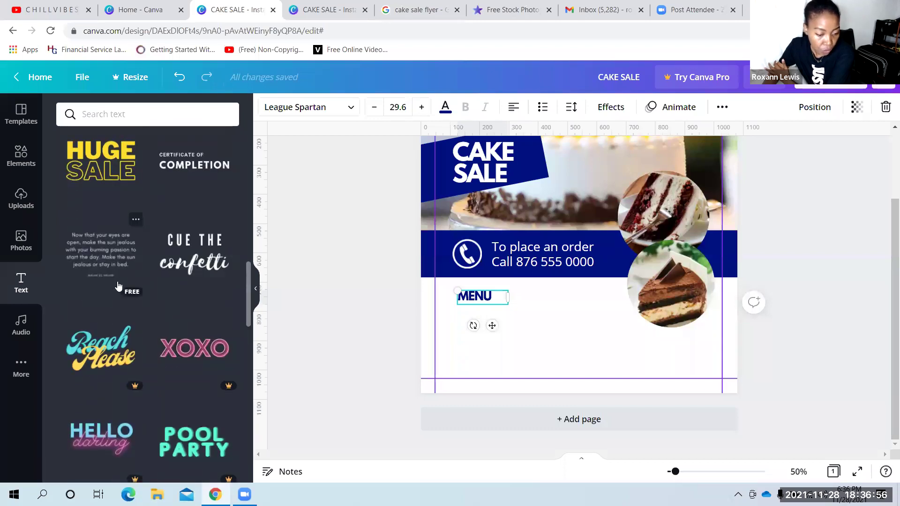
{"action": "scroll", "coordinate": [85, 317], "scroll_direction": "up", "scroll_amount": 15}
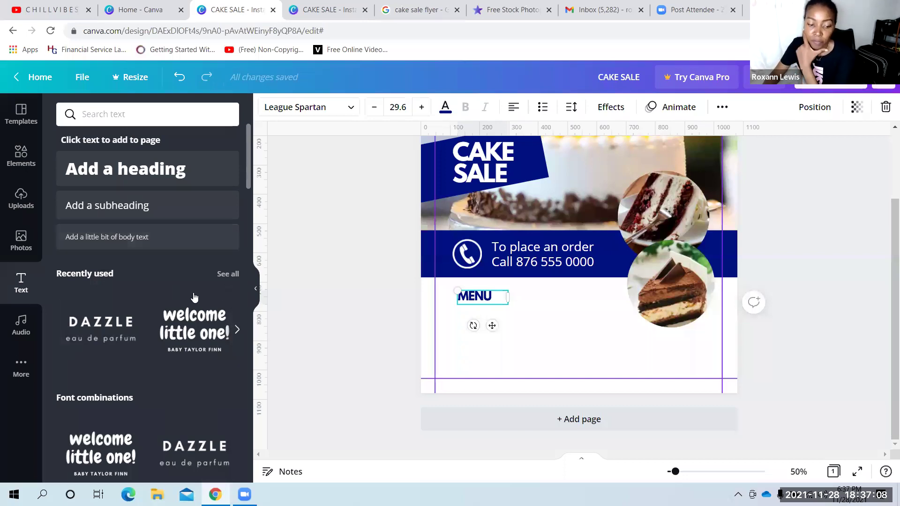
{"action": "left_click", "coordinate": [137, 237]}
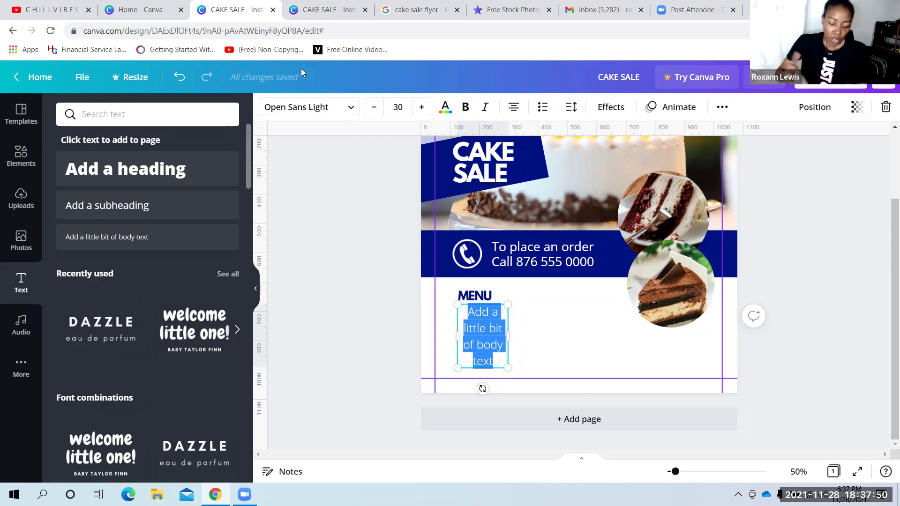
{"action": "type", "text": "C"}
{"action": "key", "text": "BackSpace"}
{"action": "type", "text": "bAILEY"}
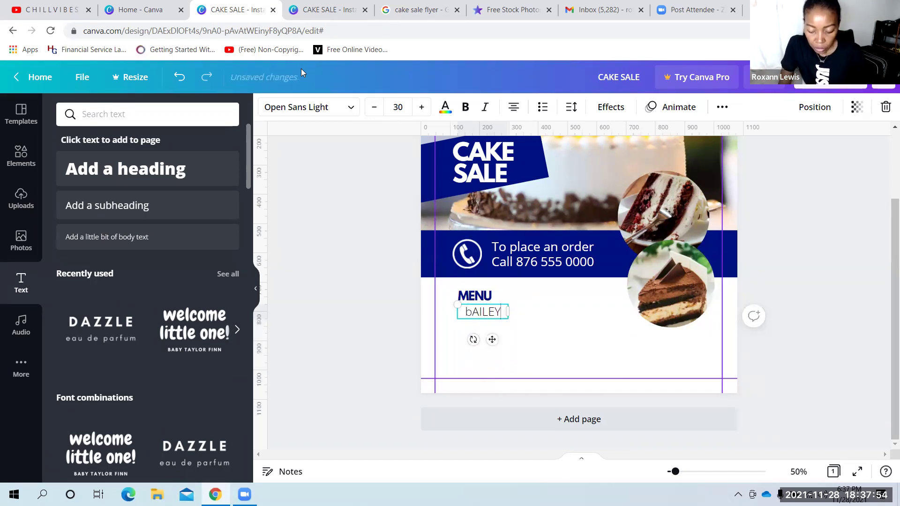
{"action": "type", "text": "'S cHEESECAKE"}
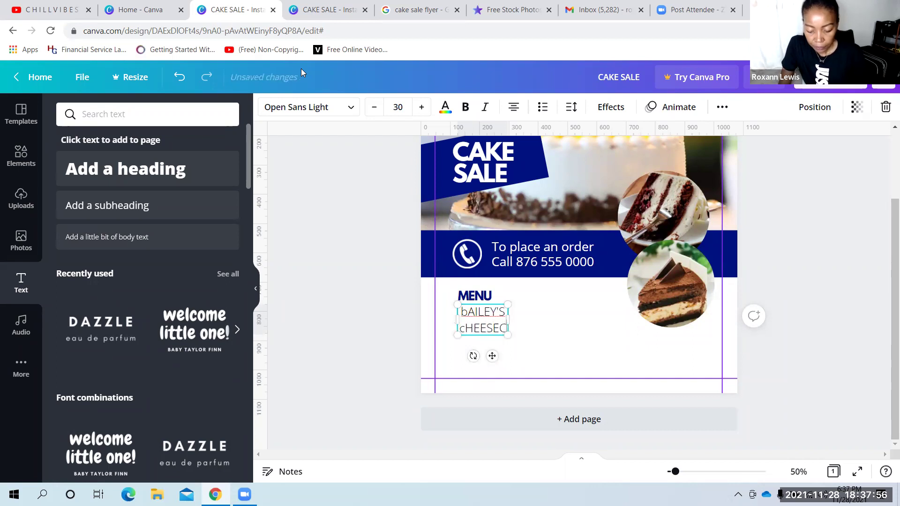
{"action": "key", "text": "BackSpace"}
{"action": "key", "text": "BackSpace"}
{"action": "key", "text": "BackSpace"}
{"action": "key", "text": "BackSpace"}
{"action": "key", "text": "BackSpace"}
{"action": "key", "text": "BackSpace"}
{"action": "key", "text": "BackSpace"}
{"action": "key", "text": "BackSpace"}
{"action": "key", "text": "BackSpace"}
{"action": "key", "text": "BackSpace"}
{"action": "key", "text": "BackSpace"}
{"action": "key", "text": "BackSpace"}
{"action": "key", "text": "BackSpace"}
{"action": "key", "text": "BackSpace"}
{"action": "key", "text": "BackSpace"}
{"action": "key", "text": "BackSpace"}
{"action": "key", "text": "BackSpace"}
{"action": "key", "text": "BackSpace"}
{"action": "key", "text": "BackSpace"}
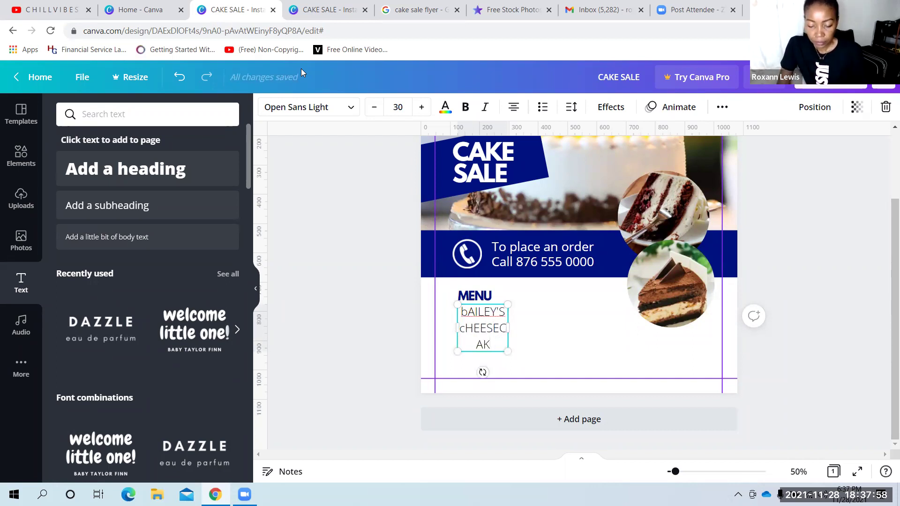
Enter "Bailey's Cheesecake" as the body text and widen its box so the item fits on one line
{"action": "type", "text": "B"}
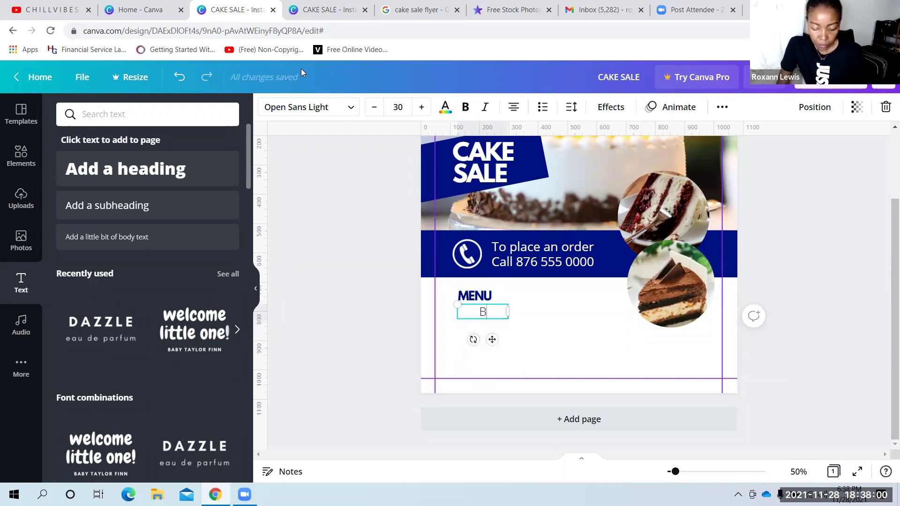
{"action": "type", "text": "ailey's"}
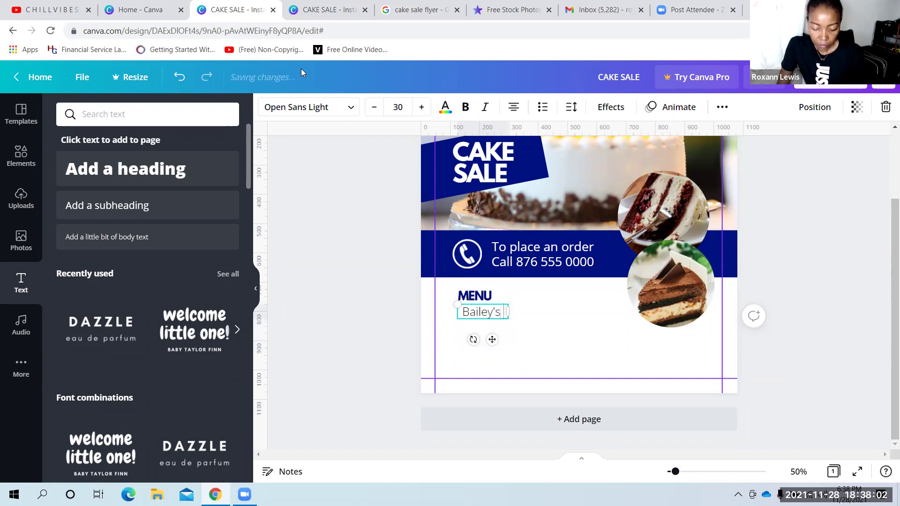
{"action": "type", "text": " Cheesecake"}
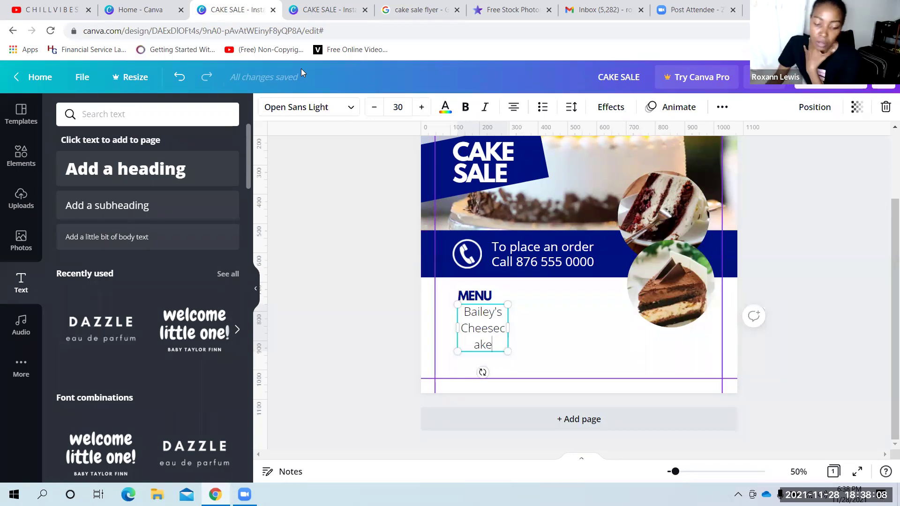
{"action": "left_click_drag", "start_coordinate": [528, 334], "coordinate": [618, 327]}
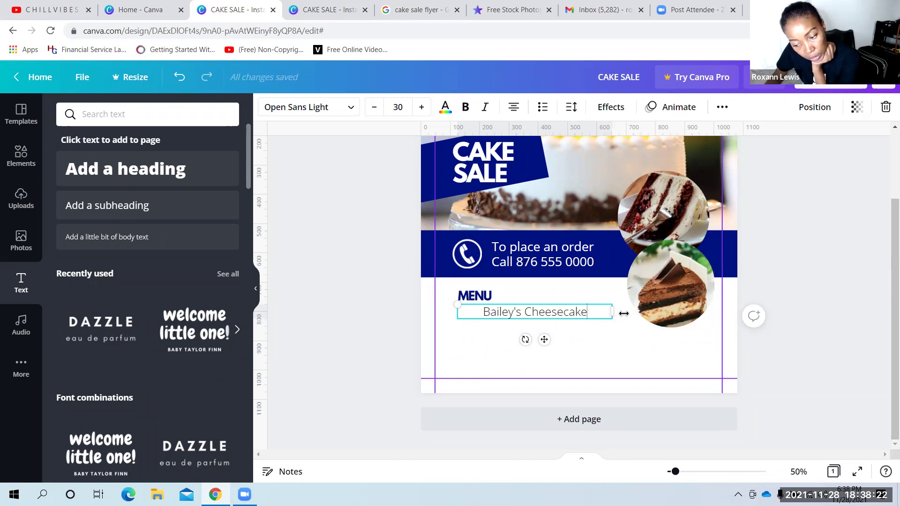
{"action": "left_click_drag", "start_coordinate": [618, 313], "coordinate": [595, 314]}
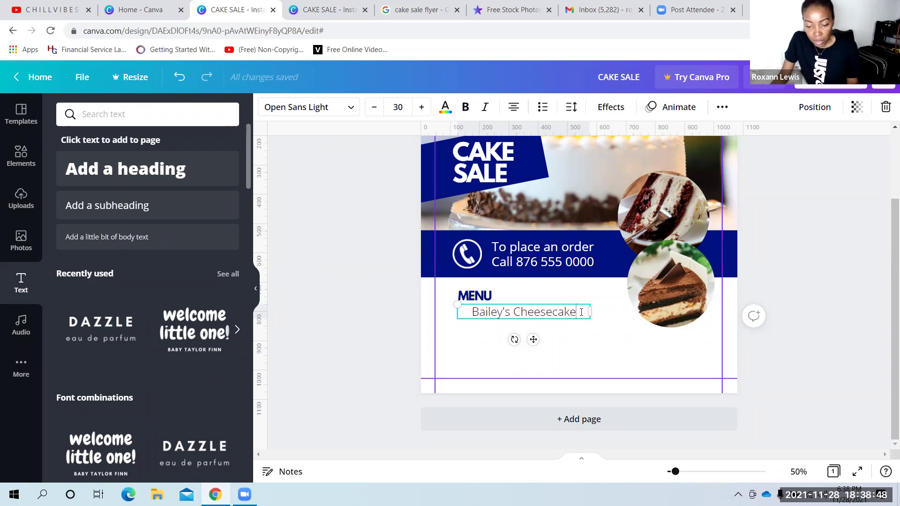
Add "Plain Cake" and "Chocolate Mocha" as separate lines below "Bailey's Cheesecake" in the menu list
{"action": "key", "text": "Return"}
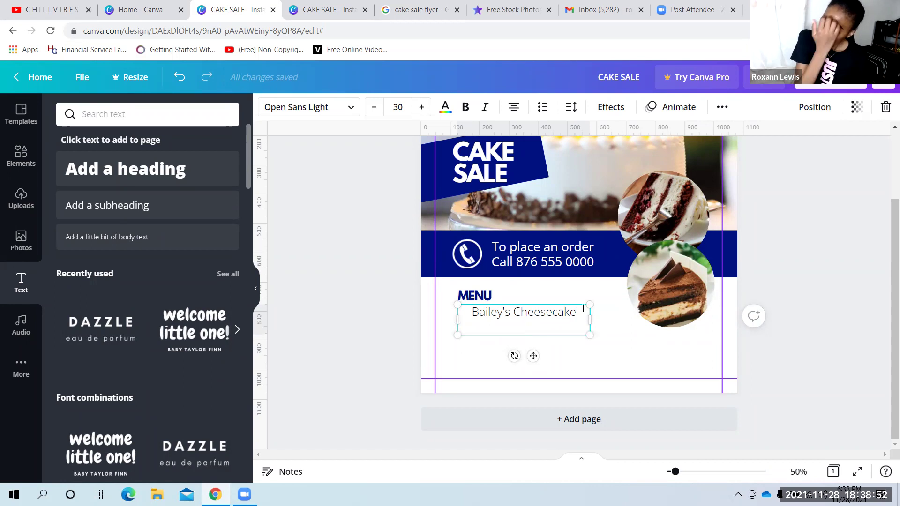
{"action": "type", "text": "Plain Cake"}
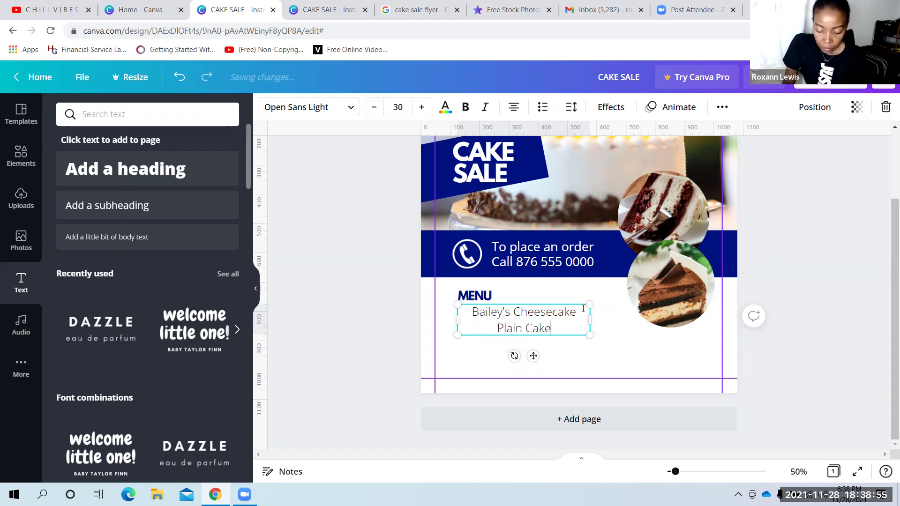
{"action": "key", "text": "Return"}
{"action": "type", "text": "Choco"}
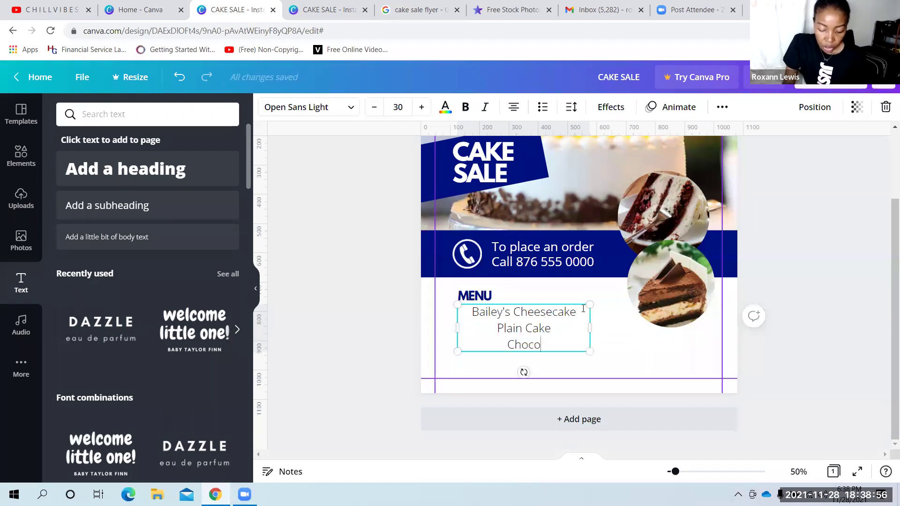
{"action": "type", "text": "late Mocha"}
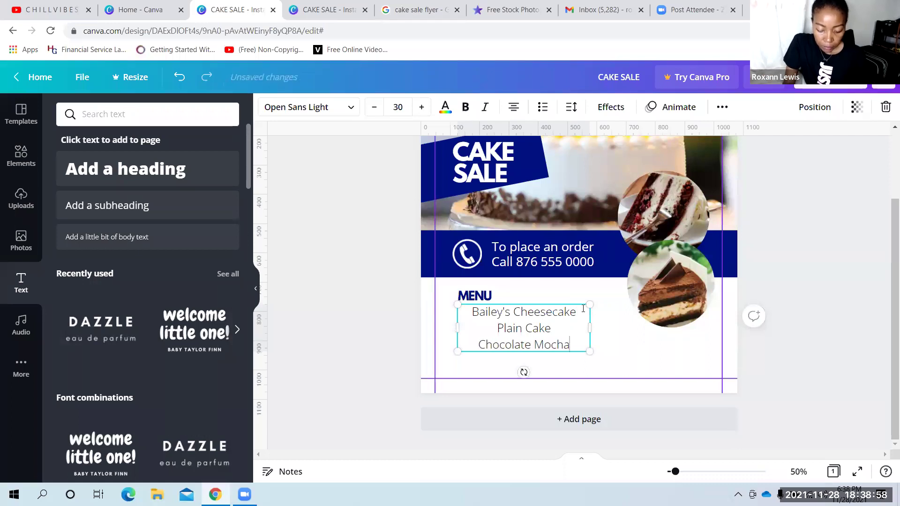
{"action": "type", "text": " Cak"}
{"action": "key", "text": "BackSpace"}
{"action": "key", "text": "BackSpace"}
{"action": "key", "text": "BackSpace"}
{"action": "key", "text": "BackSpace"}
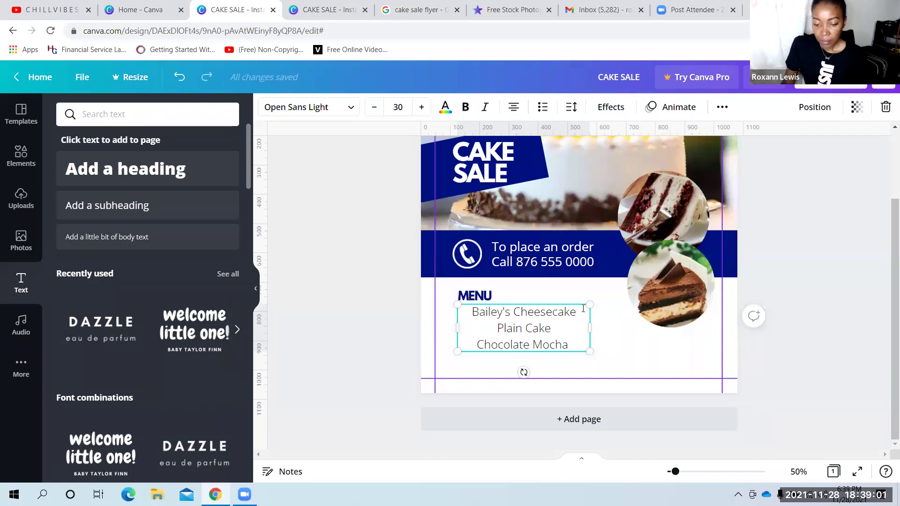
{"action": "left_click", "coordinate": [666, 367]}
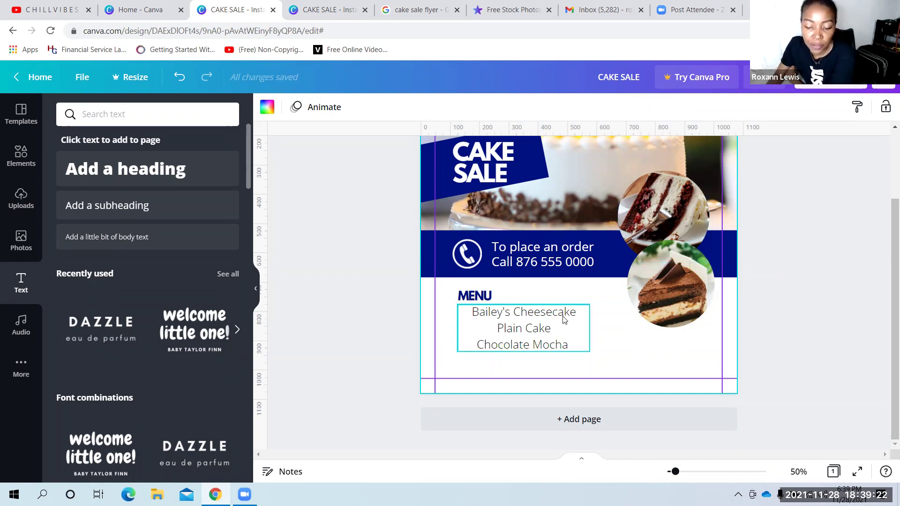
Cycle through the text alignments for the cake list and set it to left-aligned under the MENU heading
{"action": "left_click", "coordinate": [586, 335]}
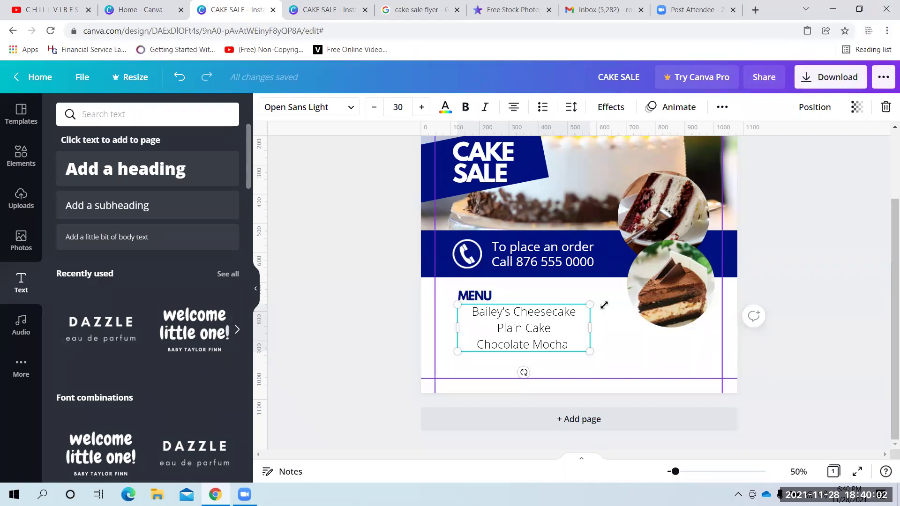
{"action": "left_click", "coordinate": [613, 352]}
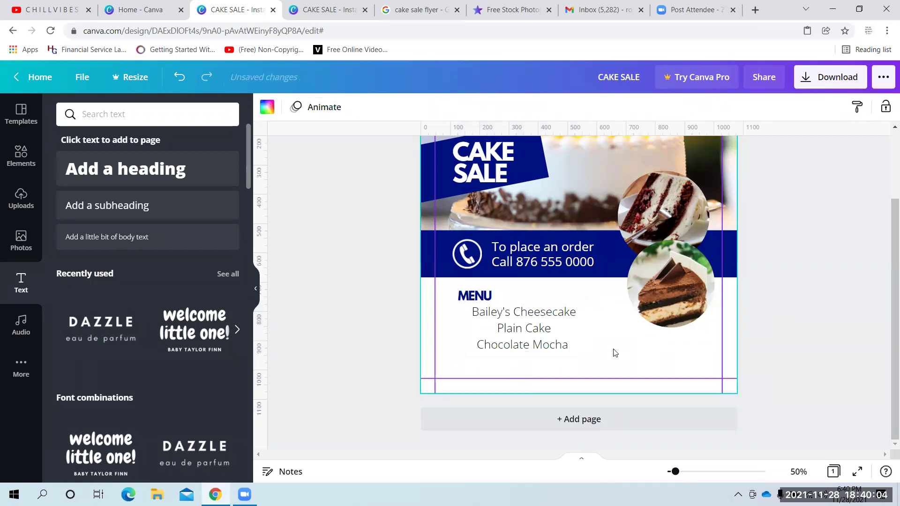
{"action": "left_click", "coordinate": [522, 329]}
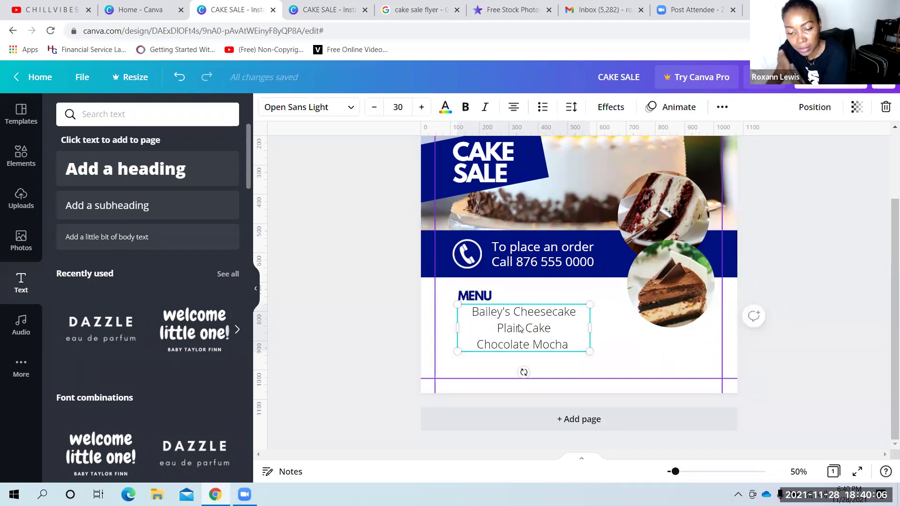
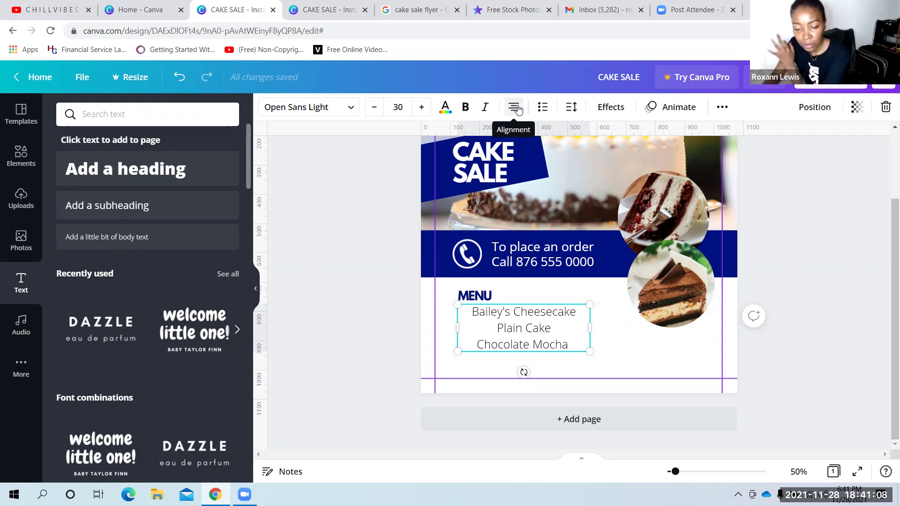
{"action": "left_click", "coordinate": [517, 109]}
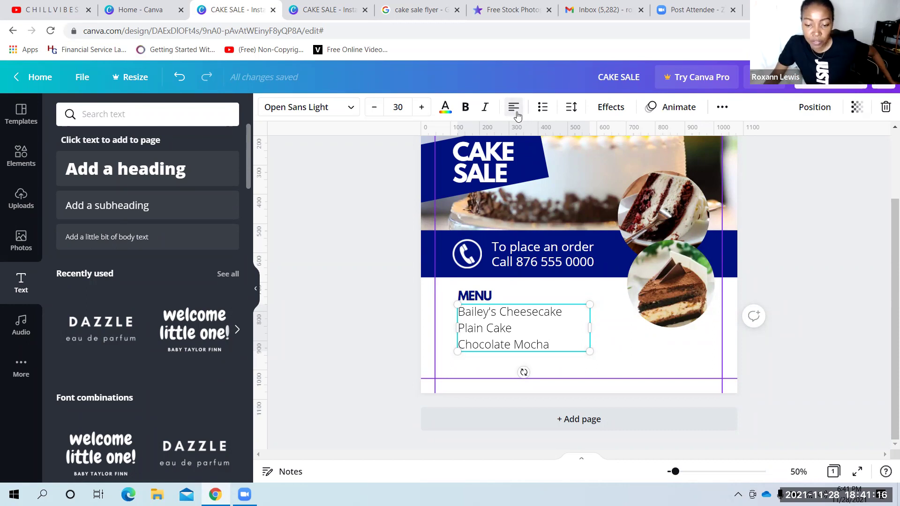
{"action": "left_click", "coordinate": [515, 112]}
{"action": "left_click", "coordinate": [516, 115]}
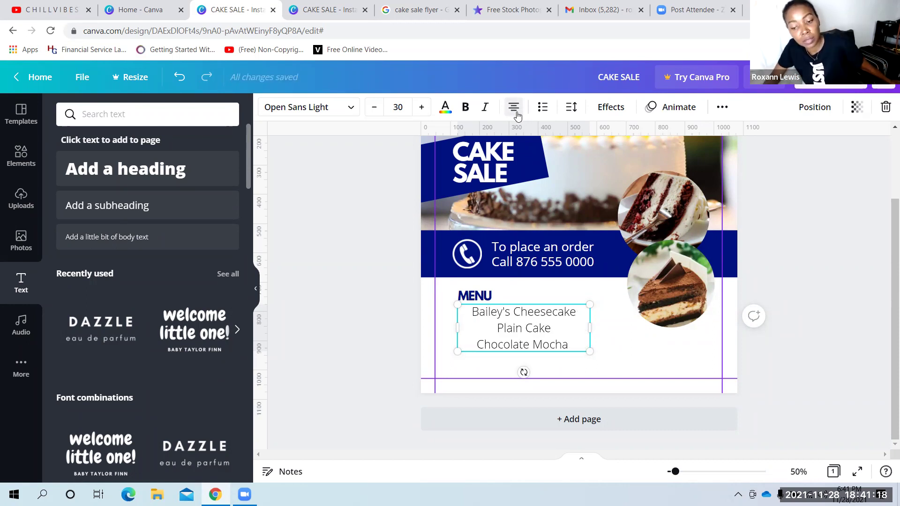
{"action": "left_click", "coordinate": [516, 114]}
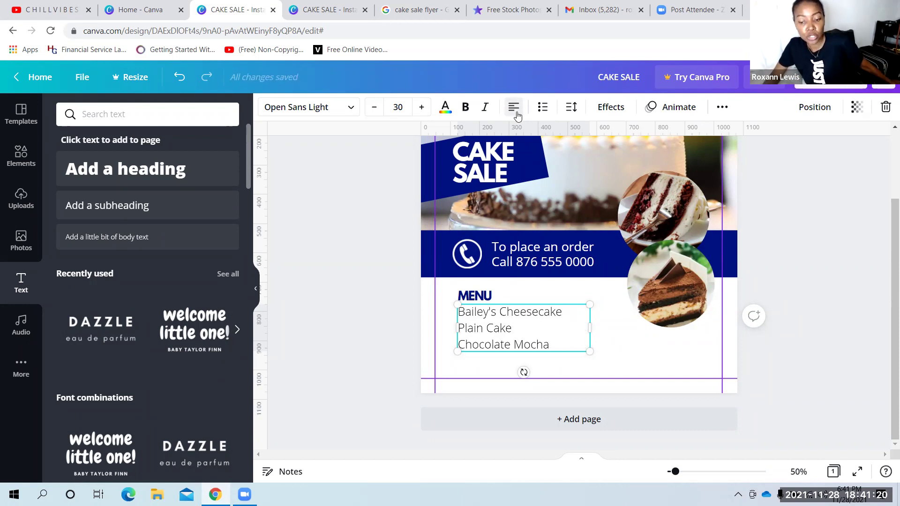
{"action": "left_click", "coordinate": [517, 115]}
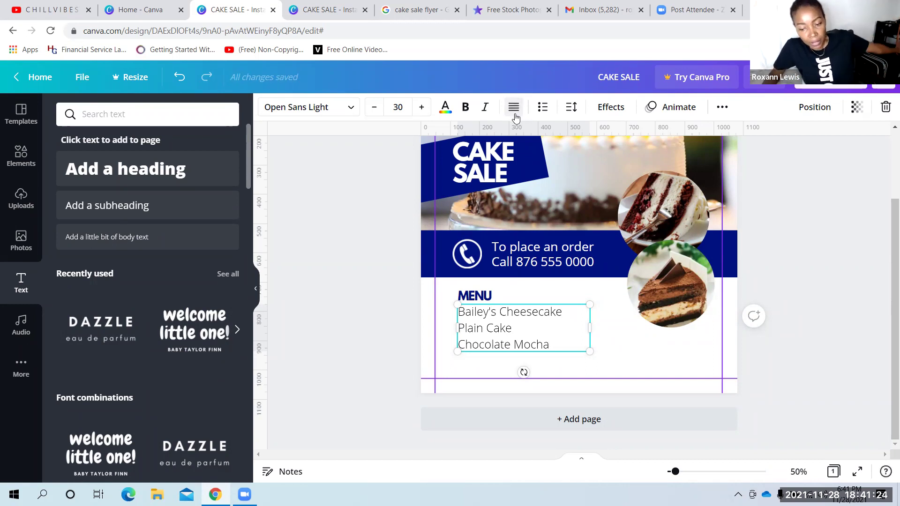
{"action": "left_click", "coordinate": [518, 114]}
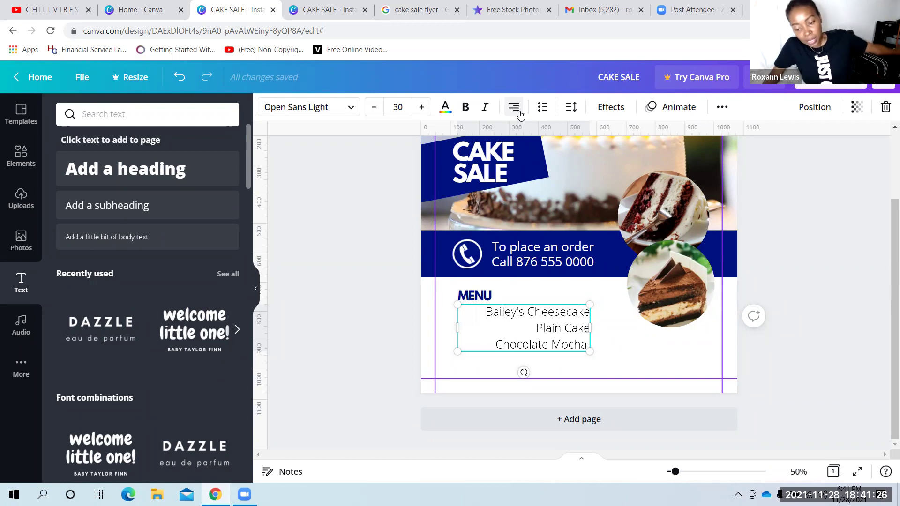
{"action": "left_click", "coordinate": [517, 114]}
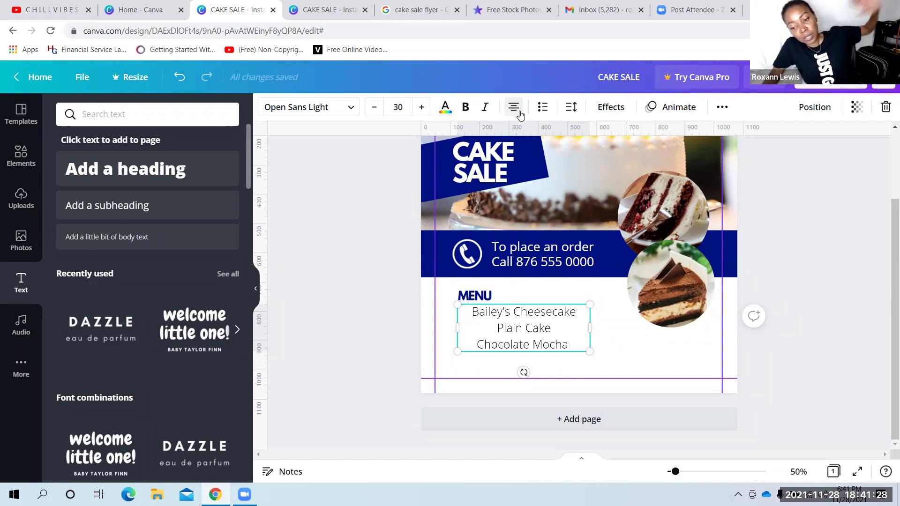
{"action": "left_click", "coordinate": [521, 115]}
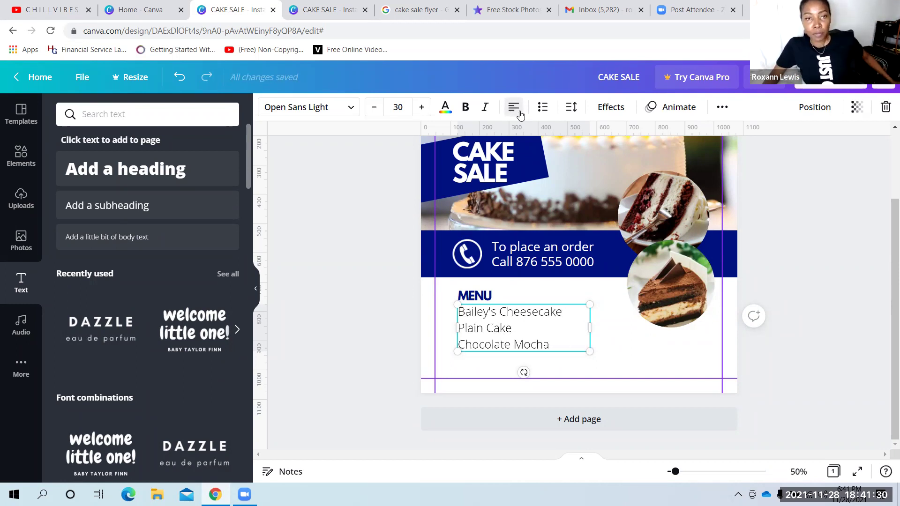
{"action": "left_click", "coordinate": [651, 363]}
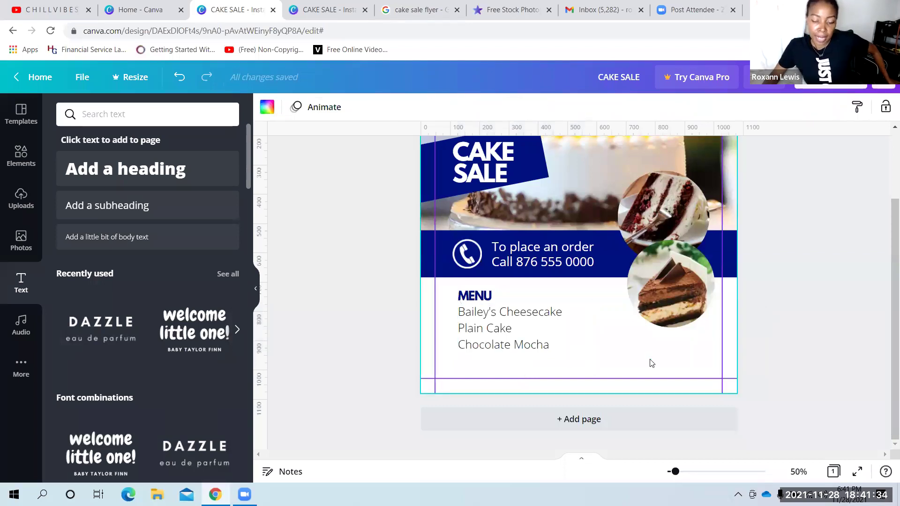
Change the cake list's text alignment to justified
{"action": "left_click", "coordinate": [521, 346]}
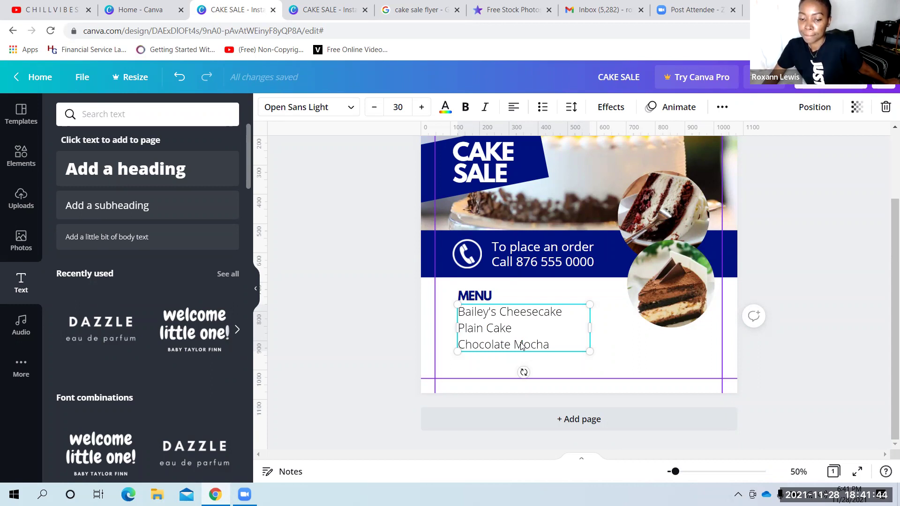
{"action": "left_click", "coordinate": [629, 356]}
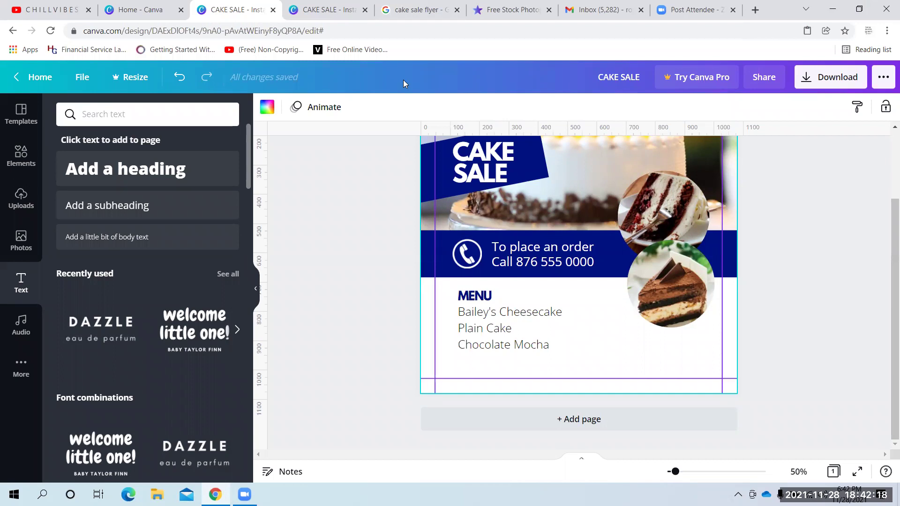
{"action": "left_click", "coordinate": [505, 318]}
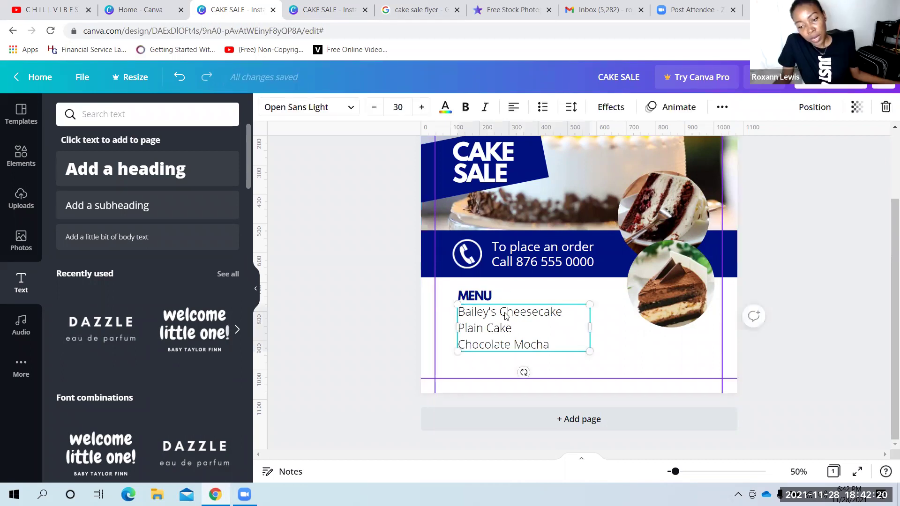
{"action": "left_click", "coordinate": [521, 109]}
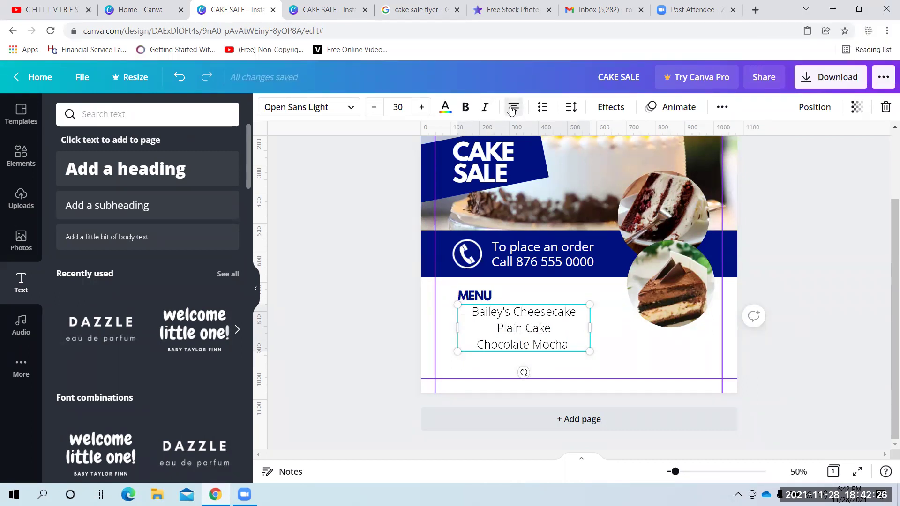
{"action": "left_click", "coordinate": [511, 110]}
{"action": "left_click", "coordinate": [511, 110]}
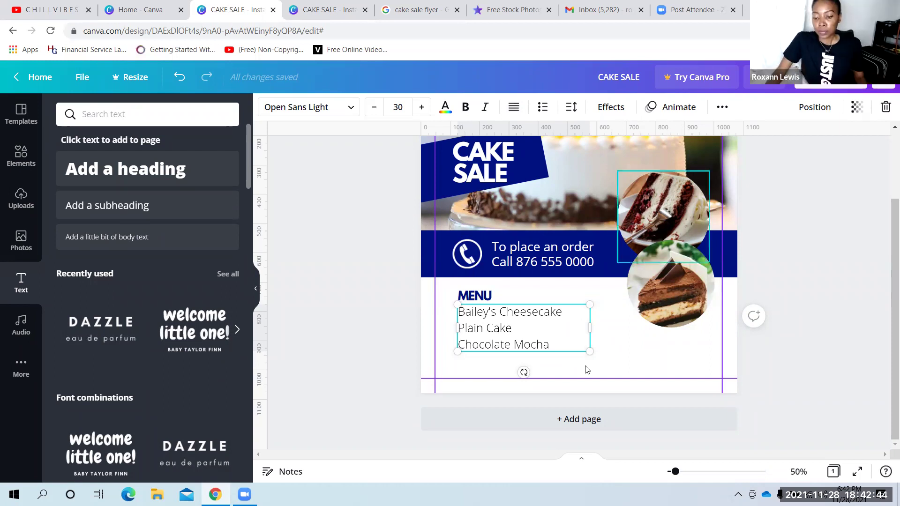
{"action": "left_click", "coordinate": [619, 337]}
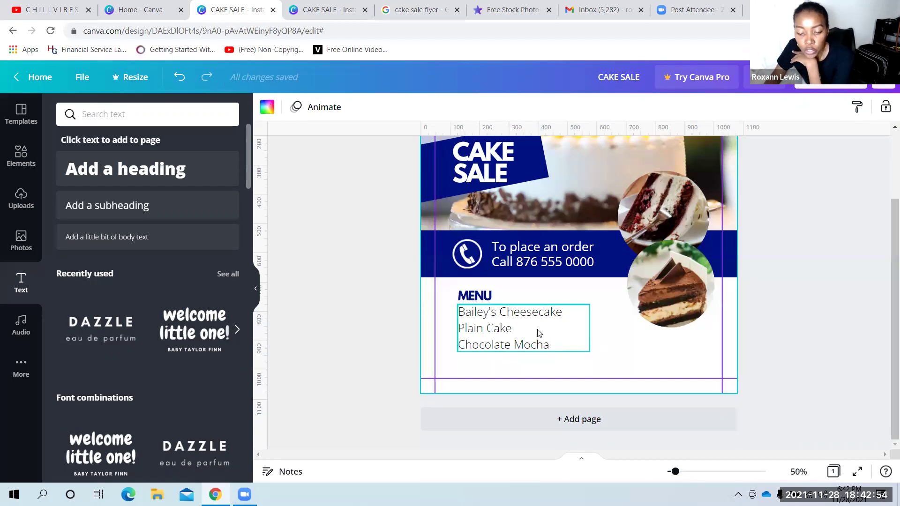
Duplicate the cake list text box and place the copy beside the original, level with its lines
{"action": "left_click", "coordinate": [566, 314]}
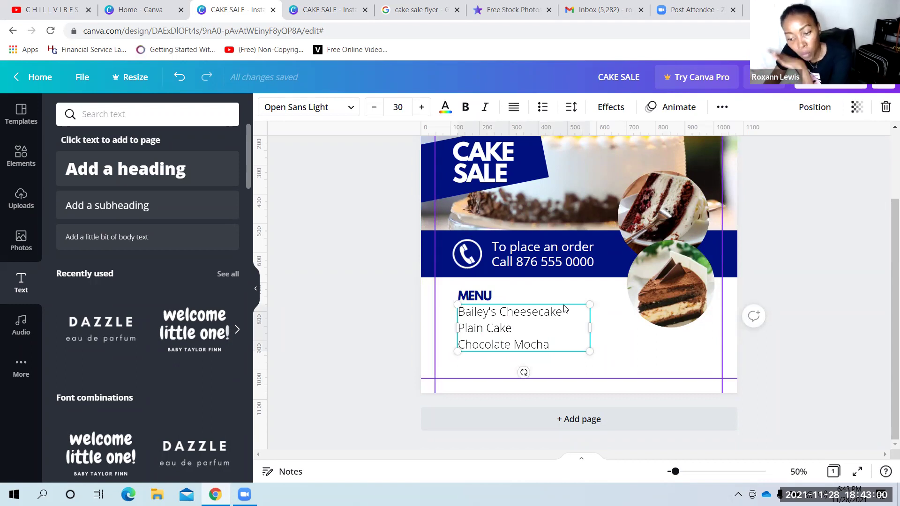
{"action": "left_click", "coordinate": [562, 329]}
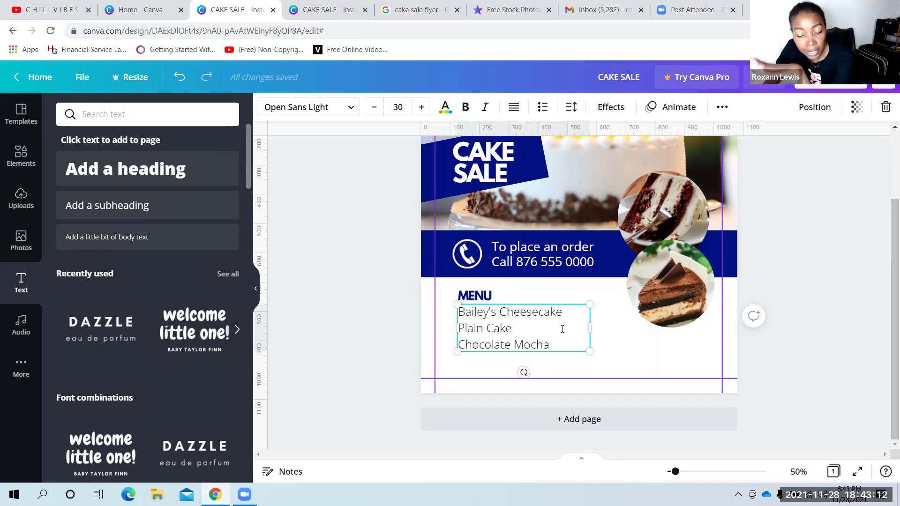
{"action": "left_click", "coordinate": [609, 360]}
{"action": "left_click", "coordinate": [559, 332]}
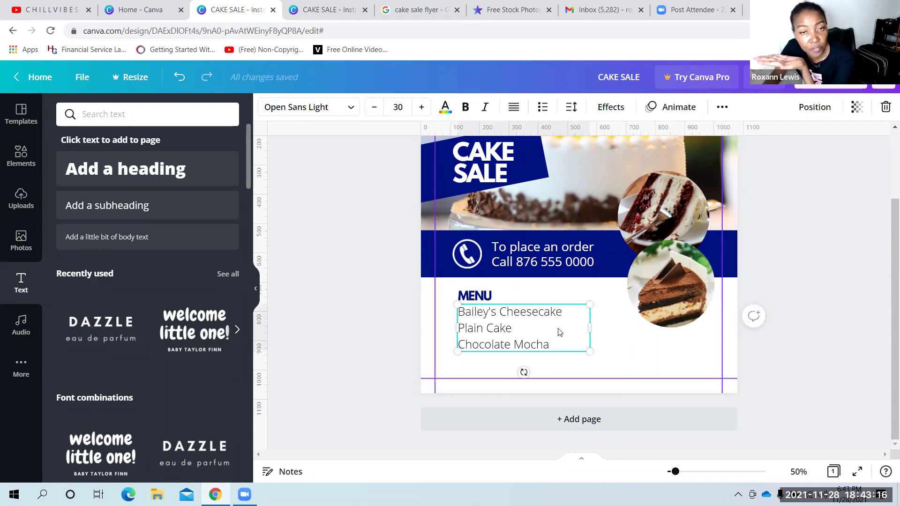
{"action": "left_click", "coordinate": [722, 107]}
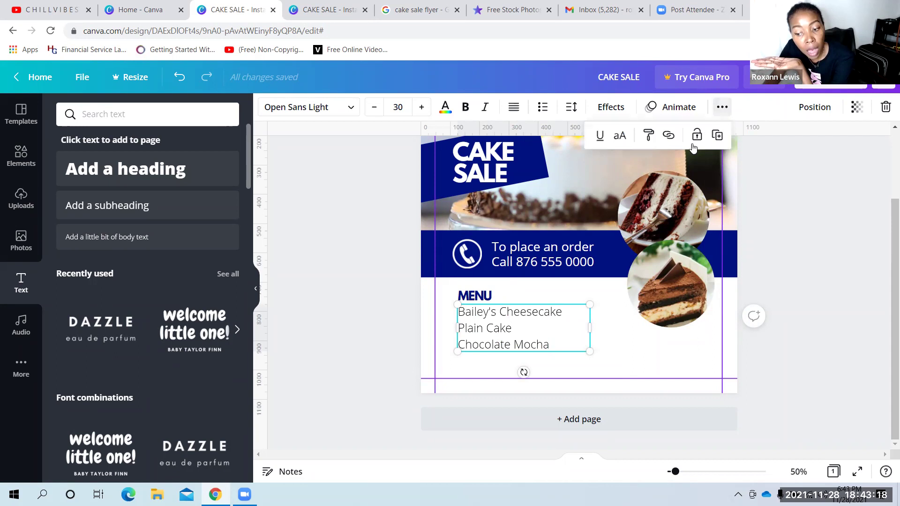
{"action": "left_click", "coordinate": [717, 136]}
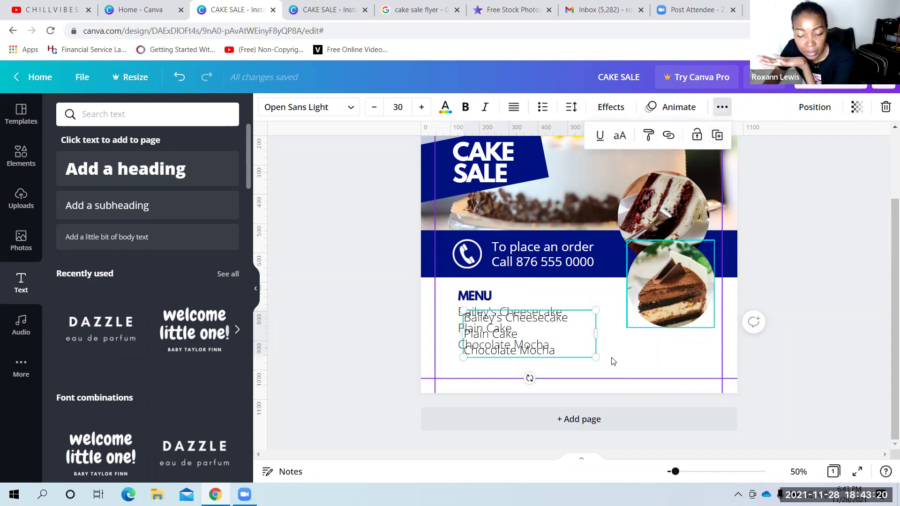
{"action": "left_click_drag", "start_coordinate": [522, 331], "coordinate": [656, 331]}
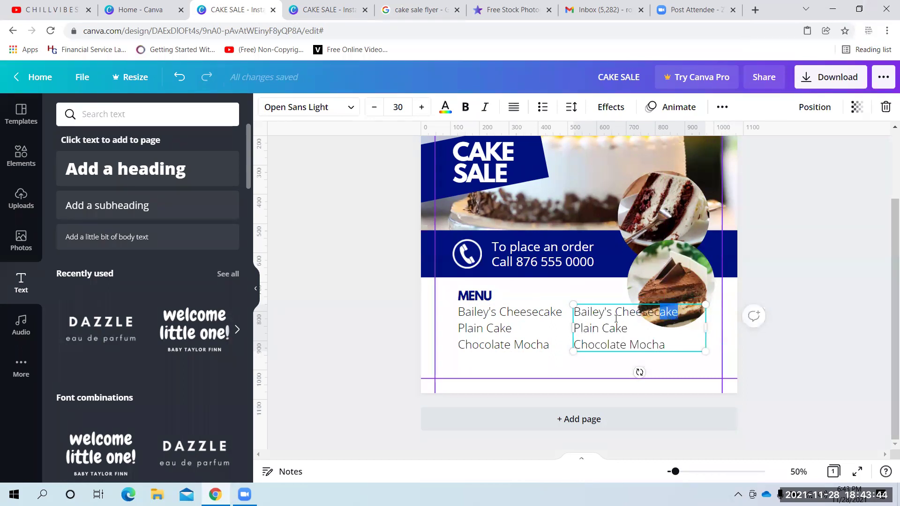
Replace "Bailey's Cheesecake" in the duplicated list with the price "J$800.00"
{"action": "left_click_drag", "start_coordinate": [680, 313], "coordinate": [569, 313]}
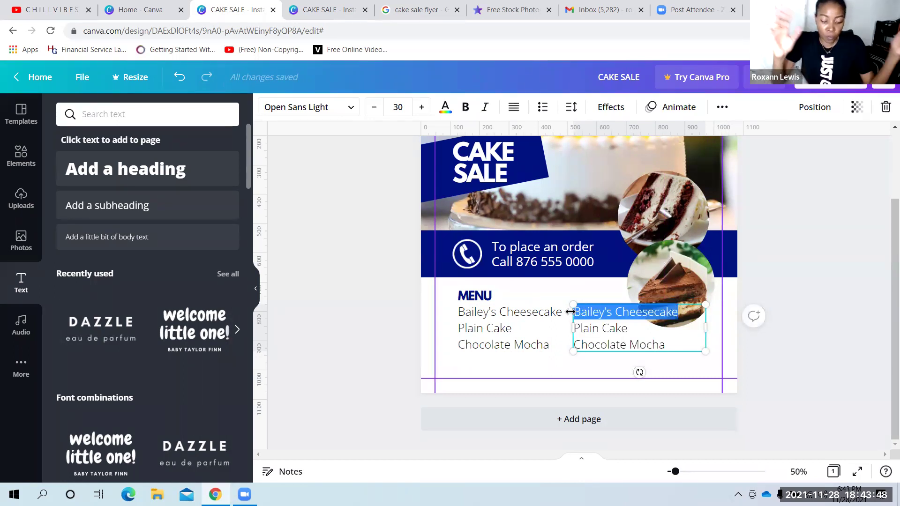
{"action": "type", "text": "$8"}
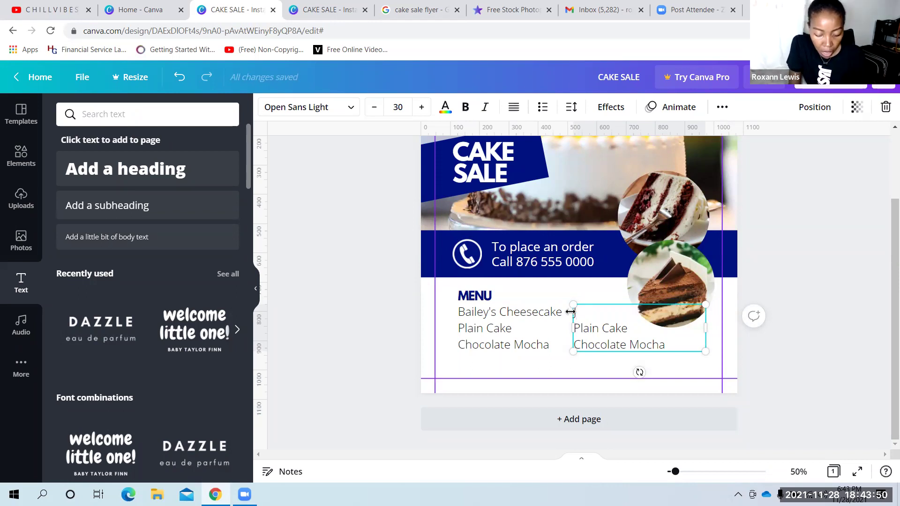
{"action": "type", "text": "00"}
{"action": "key", "text": "BackSpace"}
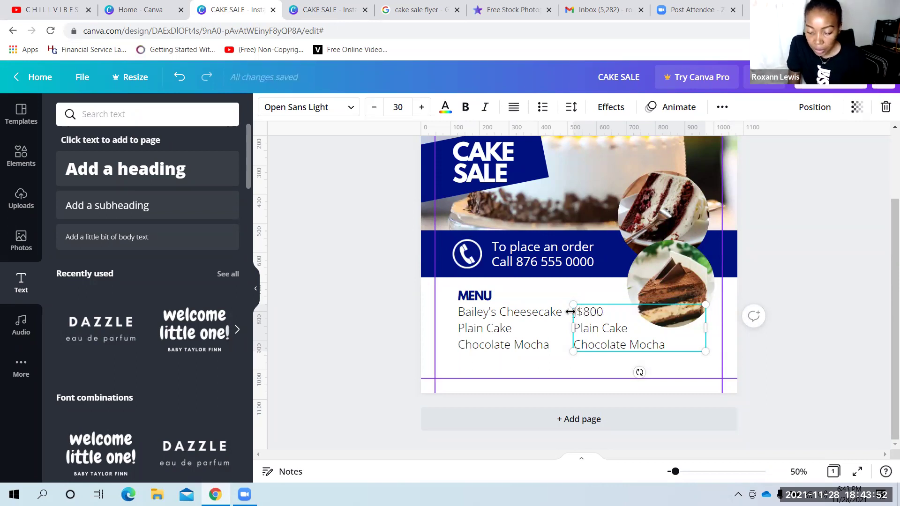
{"action": "key", "text": "BackSpace"}
{"action": "key", "text": "BackSpace"}
{"action": "key", "text": "BackSpace"}
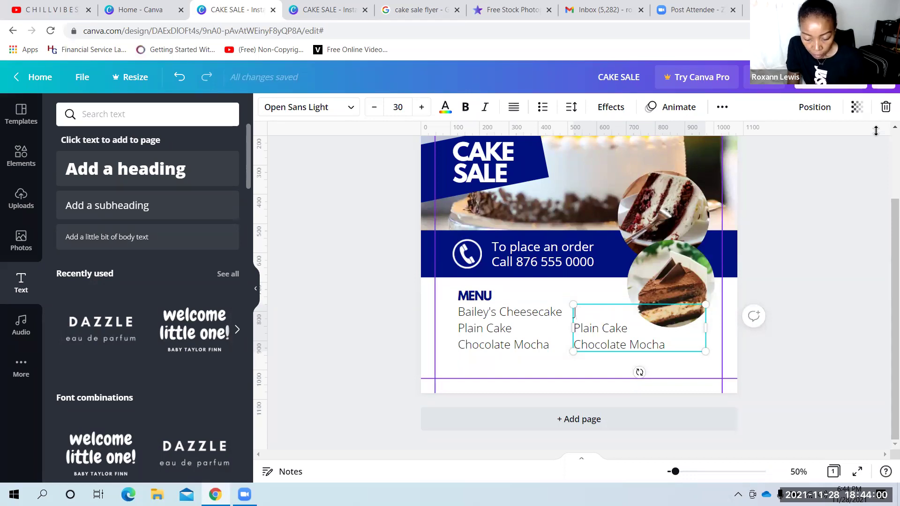
{"action": "type", "text": "$800.00"}
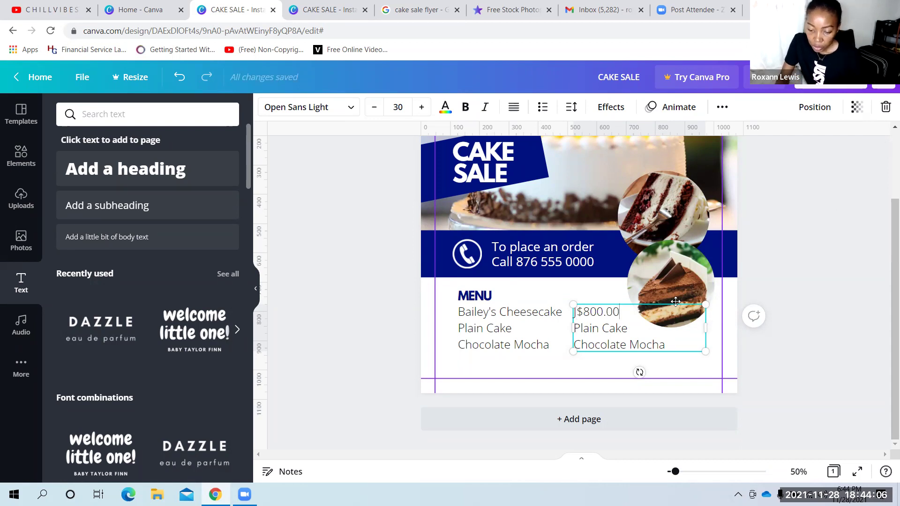
Replace "Plain Cake" in the duplicated list with the price "J$600.00"
{"action": "left_click_drag", "start_coordinate": [635, 327], "coordinate": [576, 330]}
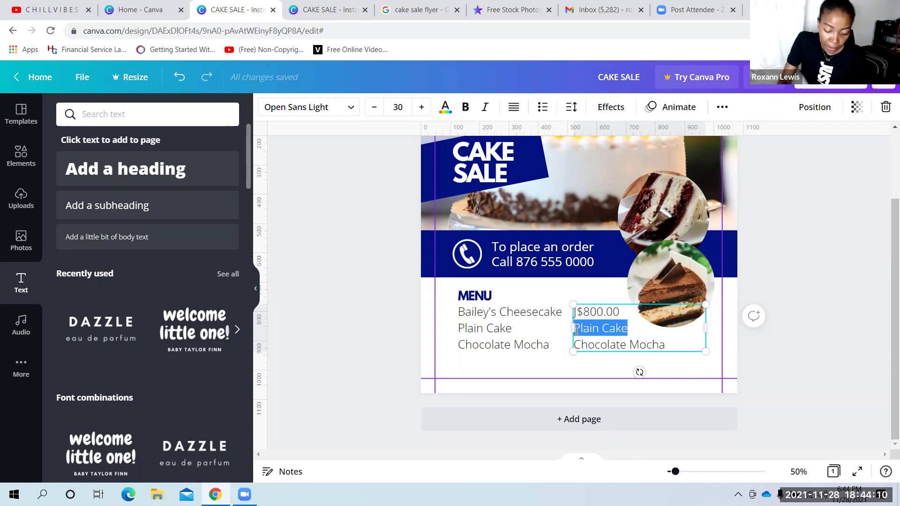
{"action": "key", "text": "BackSpace"}
{"action": "type", "text": "$600.00"}
Replace "Chocolate Mocha" in the duplicated list with the price "j$800.00"
{"action": "left_click_drag", "start_coordinate": [675, 342], "coordinate": [576, 343]}
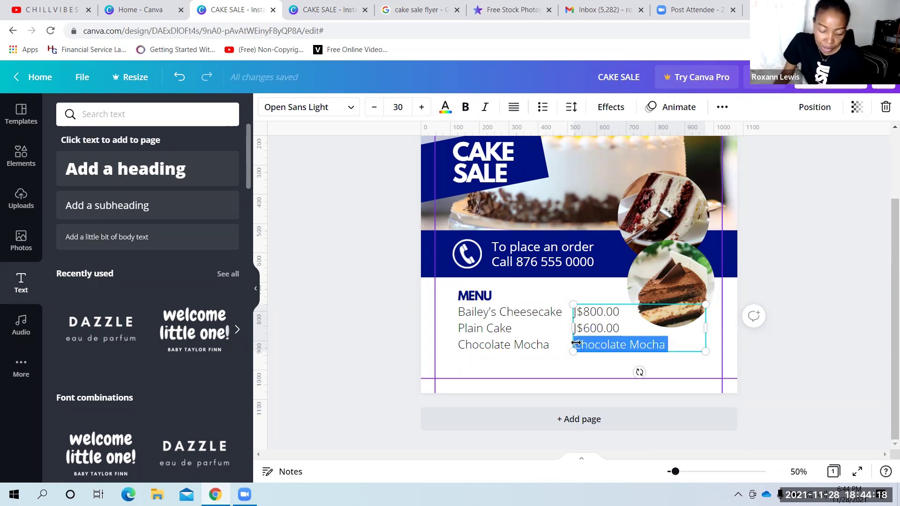
{"action": "key", "text": "BackSpace"}
{"action": "type", "text": "$"}
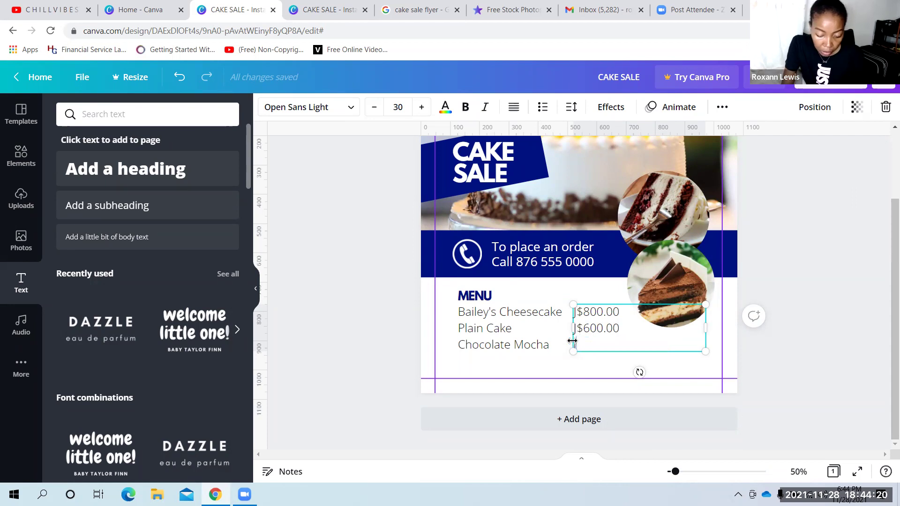
{"action": "key", "text": "BackSpace"}
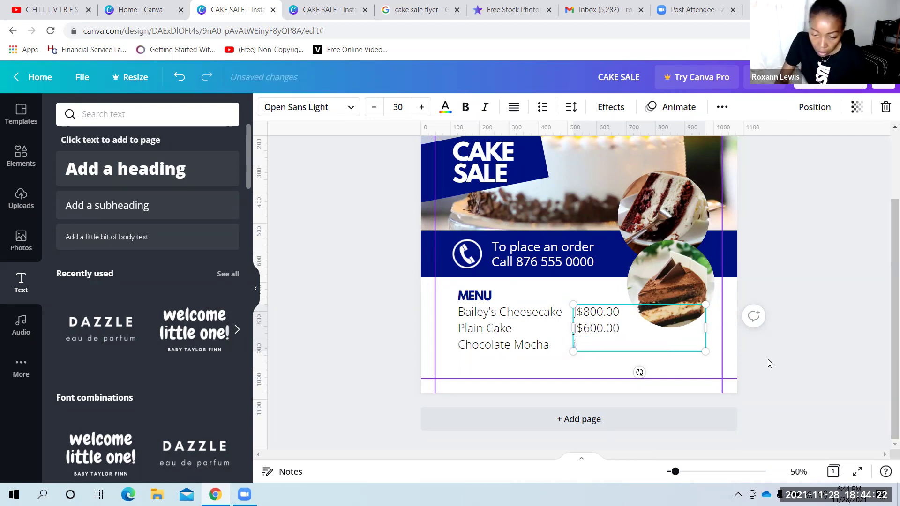
{"action": "type", "text": "$800.00"}
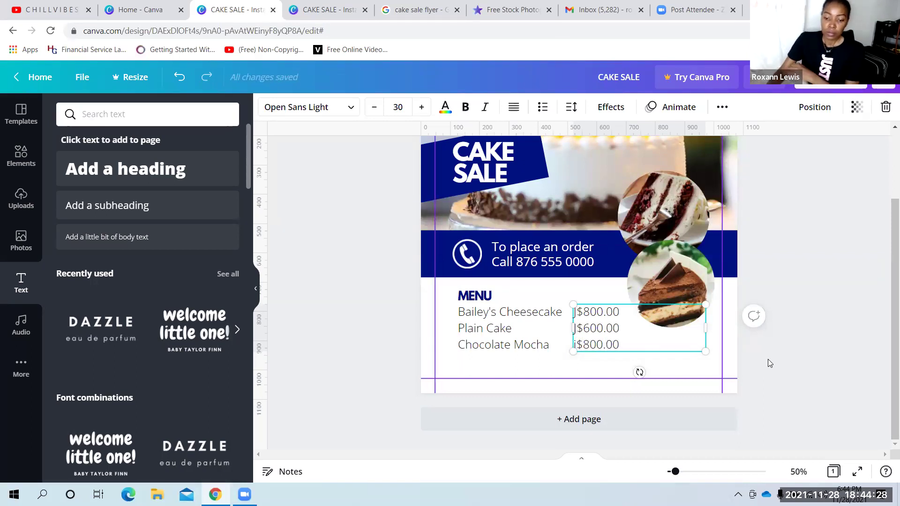
{"action": "left_click", "coordinate": [779, 359]}
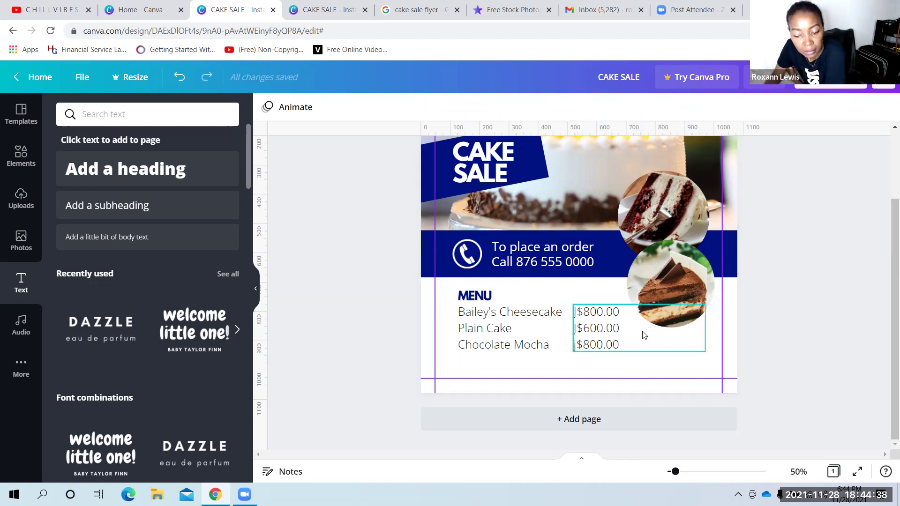
Narrow the price column's text box to a width of about 183 so it clears the round cake photo
{"action": "left_click", "coordinate": [696, 346]}
{"action": "left_click_drag", "start_coordinate": [705, 326], "coordinate": [627, 326]}
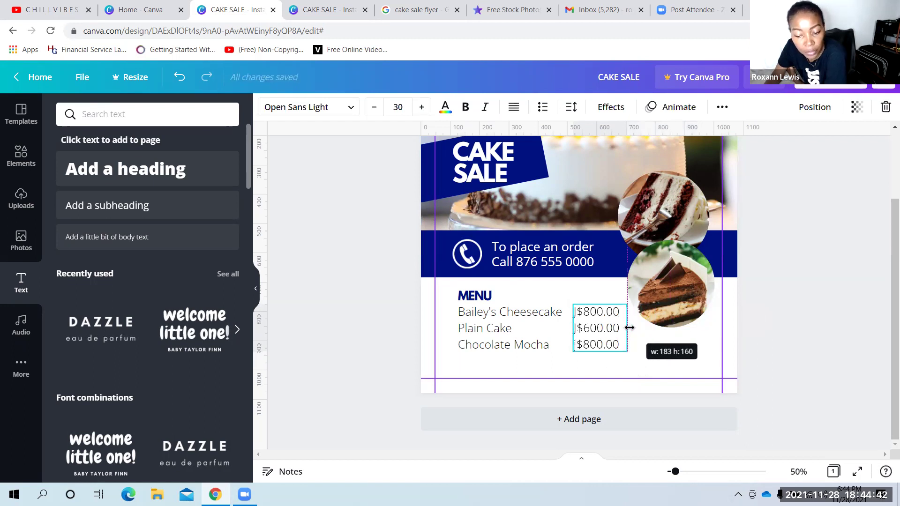
{"action": "left_click", "coordinate": [661, 350]}
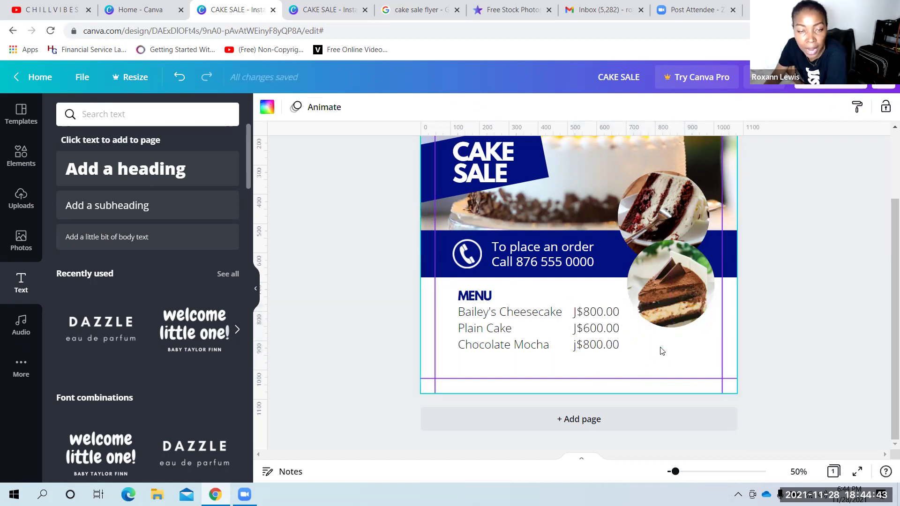
Group the cake list with the price column
{"action": "left_click", "coordinate": [598, 345]}
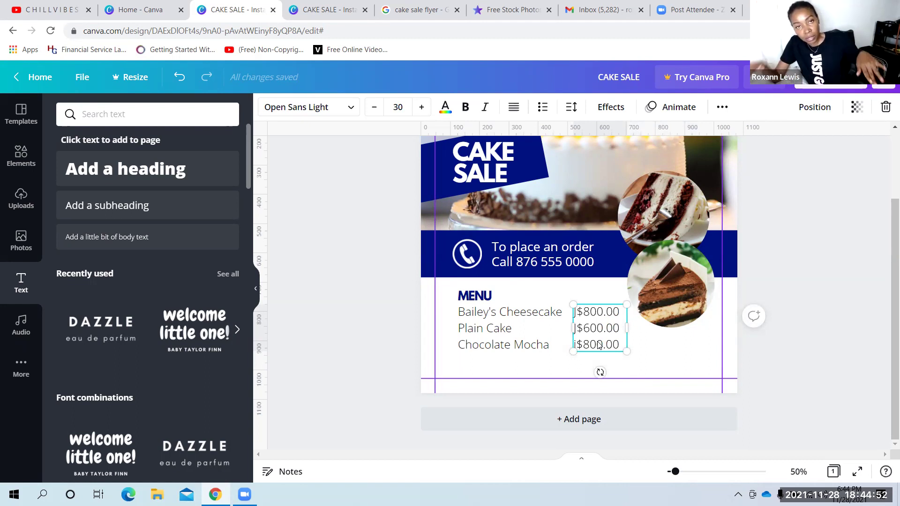
{"action": "left_click", "coordinate": [516, 333]}
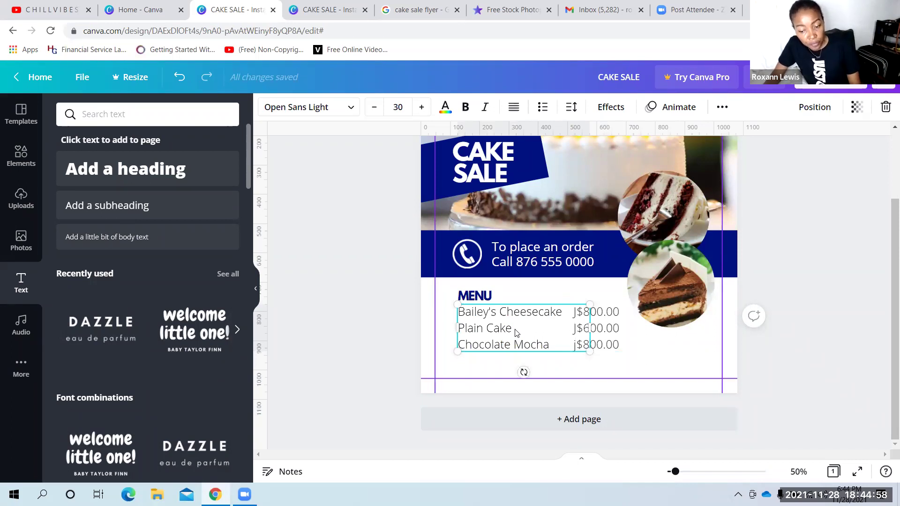
{"action": "left_click", "coordinate": [596, 327], "text": "shift"}
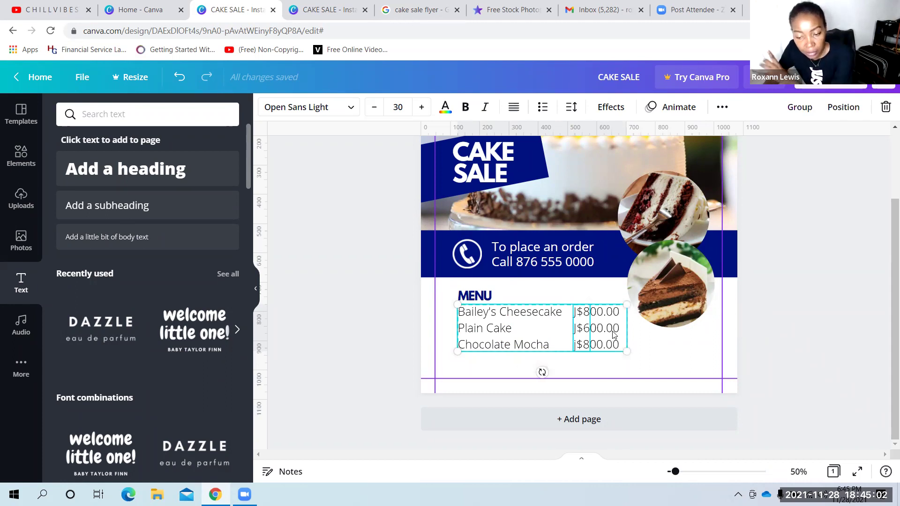
{"action": "left_click", "coordinate": [799, 108]}
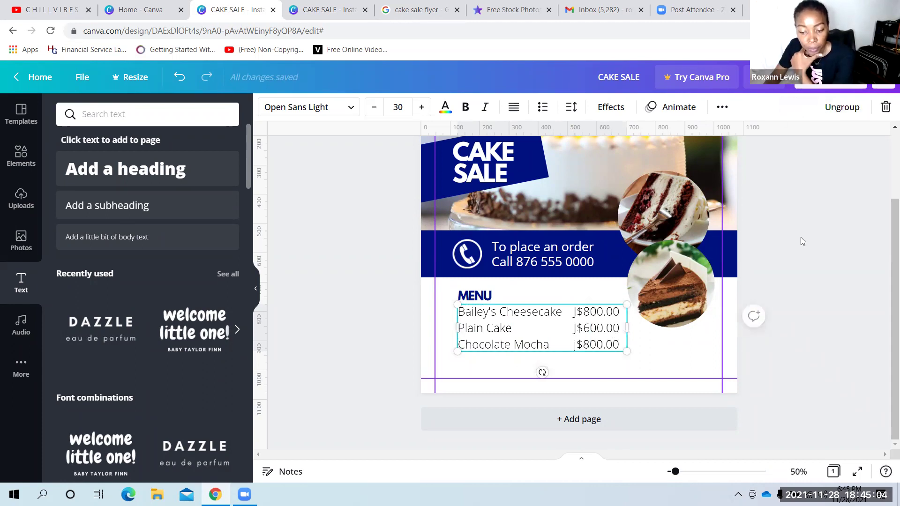
{"action": "left_click", "coordinate": [807, 257]}
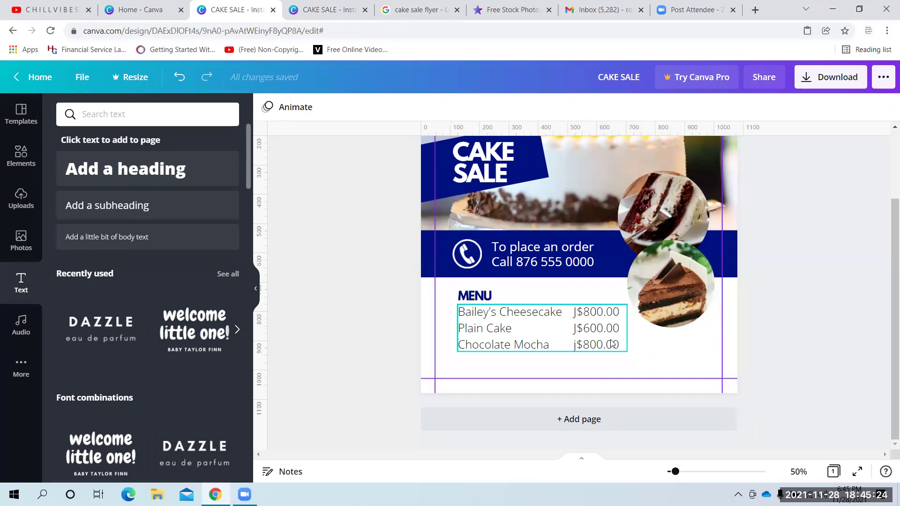
{"action": "left_click", "coordinate": [775, 183]}
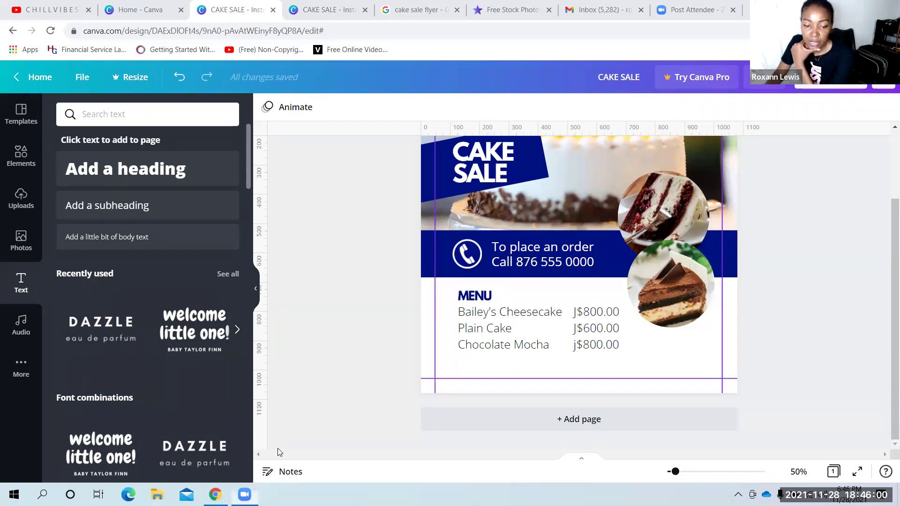
Capitalize the currency letter of the Chocolate Mocha price so it reads "J$800.00"
{"action": "left_click", "coordinate": [733, 361]}
{"action": "scroll", "coordinate": [735, 359], "scroll_direction": "up", "scroll_amount": 2}
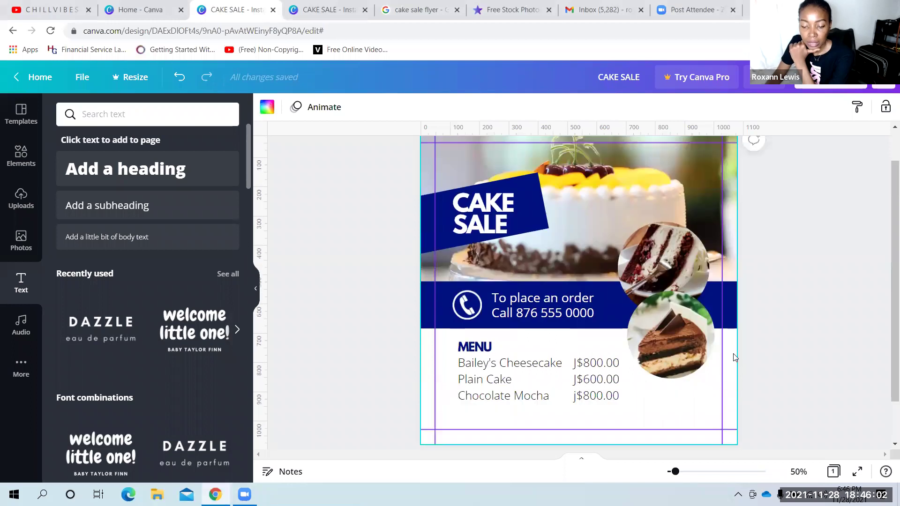
{"action": "scroll", "coordinate": [734, 359], "scroll_direction": "down", "scroll_amount": 3}
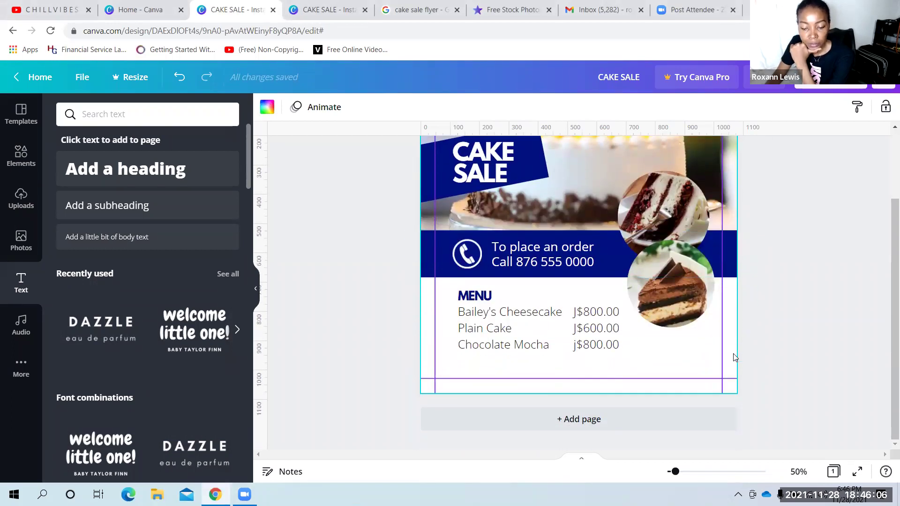
{"action": "left_click", "coordinate": [578, 345]}
{"action": "key", "text": "BackSpace"}
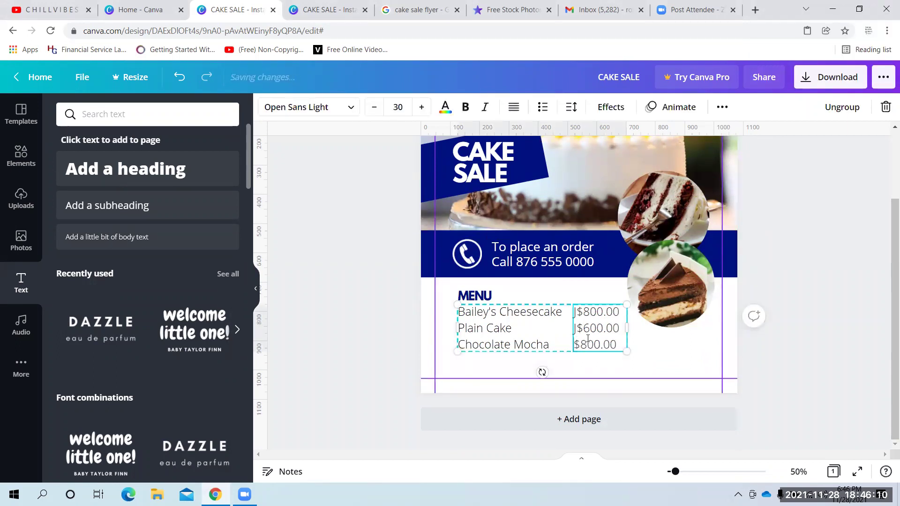
{"action": "type", "text": "J"}
{"action": "key", "text": "BackSpace"}
{"action": "type", "text": "J"}
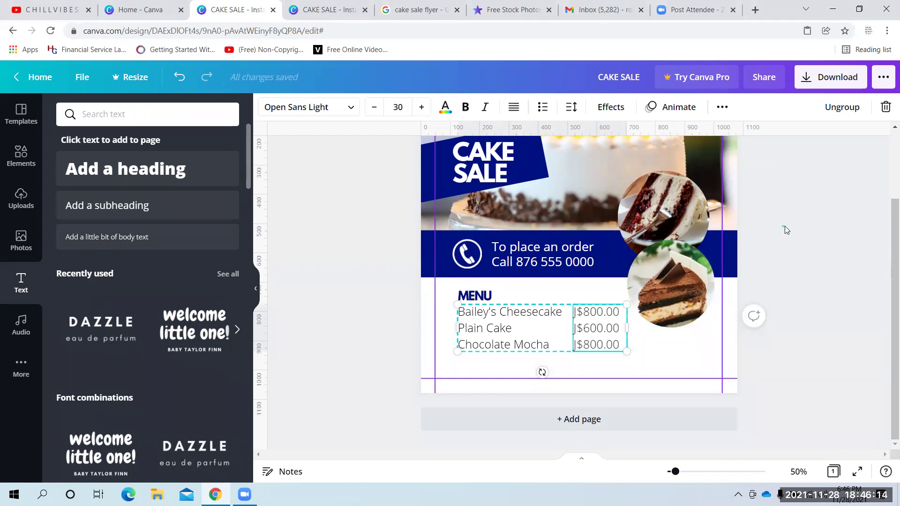
{"action": "left_click", "coordinate": [786, 227]}
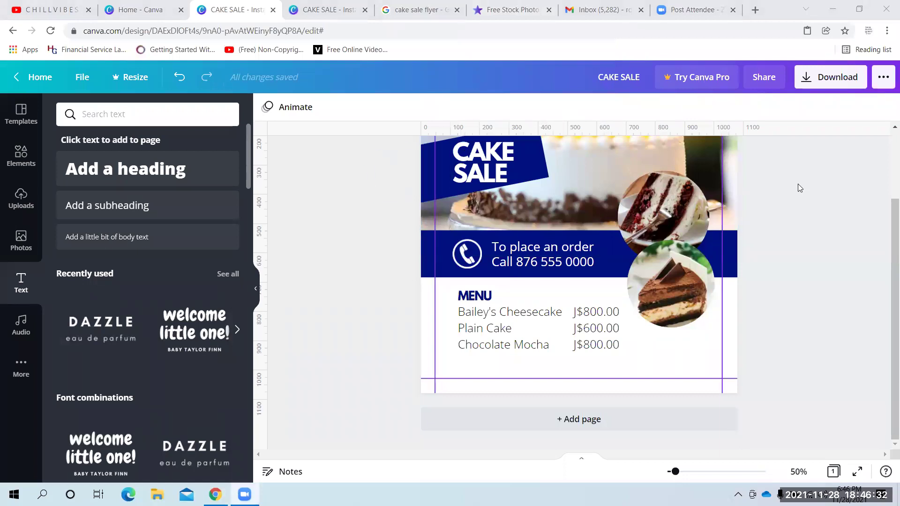
Ungroup the cake list and the price column
{"action": "left_click", "coordinate": [607, 336]}
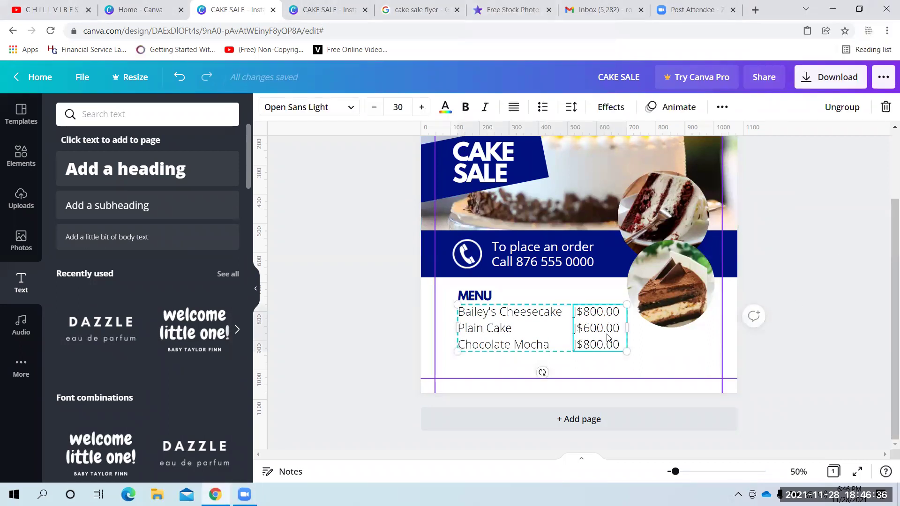
{"action": "left_click", "coordinate": [694, 350]}
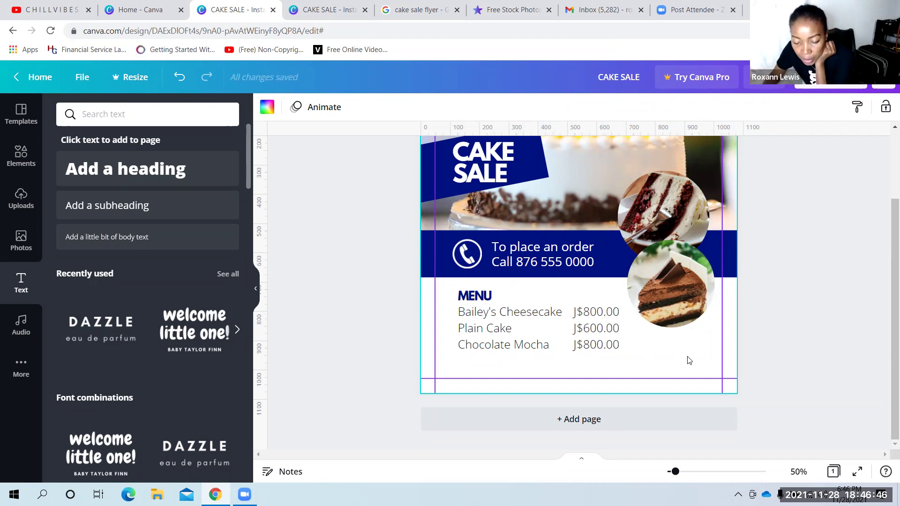
{"action": "left_click", "coordinate": [584, 345]}
{"action": "left_click", "coordinate": [852, 108]}
{"action": "left_click", "coordinate": [671, 361]}
Select the cake list and the price column together and regroup them
{"action": "left_click", "coordinate": [467, 349]}
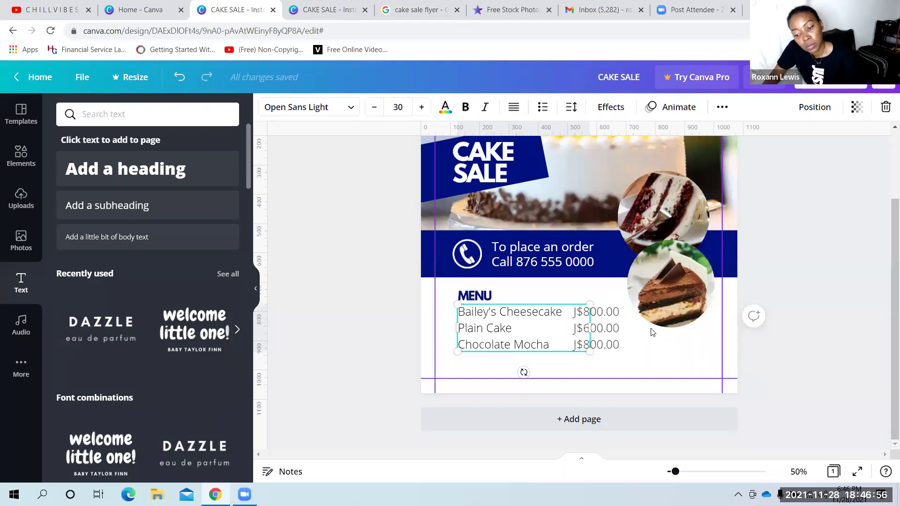
{"action": "left_click", "coordinate": [611, 334], "text": "shift"}
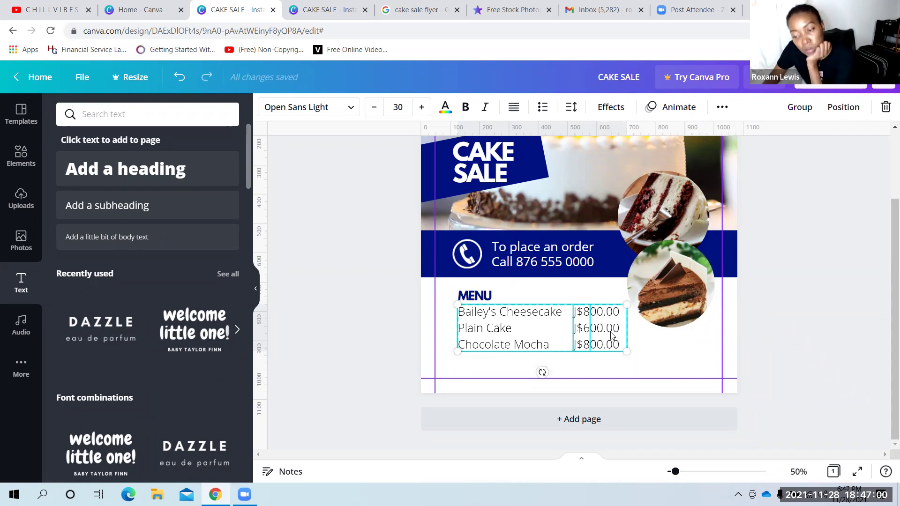
{"action": "left_click", "coordinate": [799, 116]}
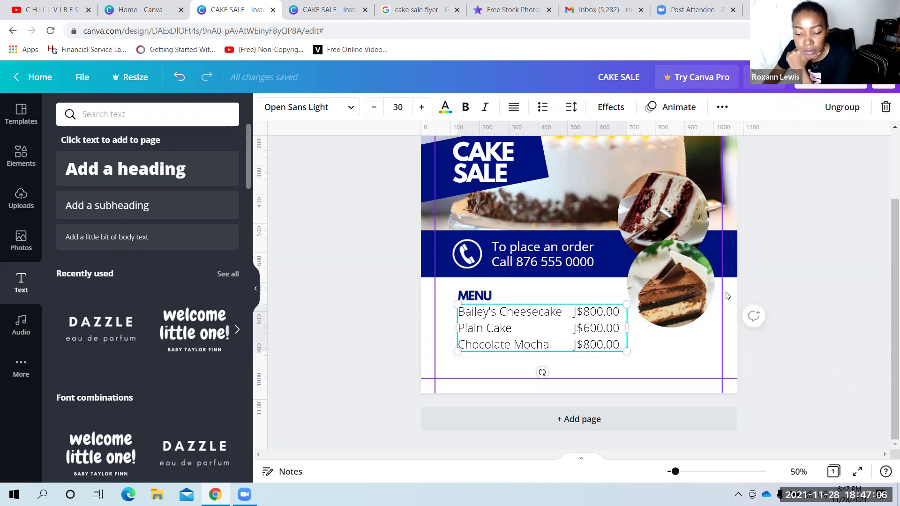
{"action": "left_click", "coordinate": [699, 357]}
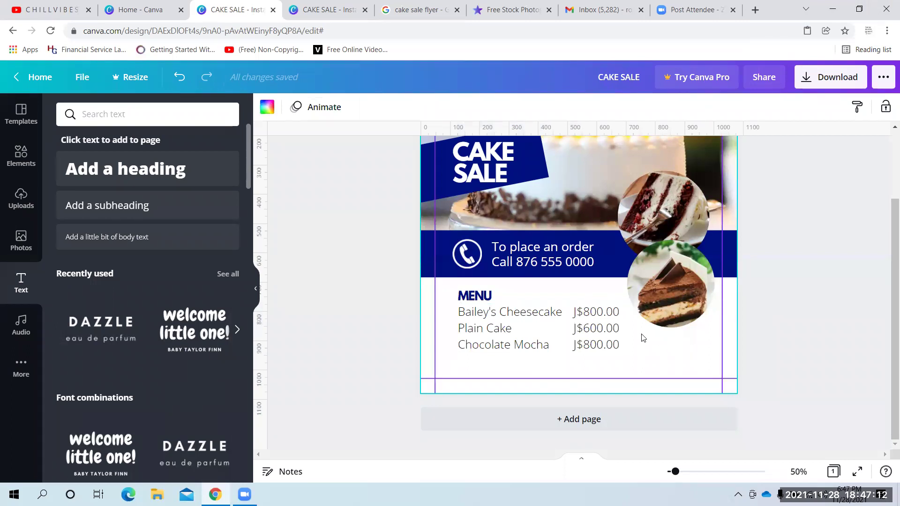
Ungroup the cake list and prices, and group both text boxes together with the MENU heading
{"action": "left_click", "coordinate": [608, 333]}
{"action": "key", "text": "ctrl+shift+g"}
{"action": "left_click", "coordinate": [689, 356]}
{"action": "left_click", "coordinate": [609, 333]}
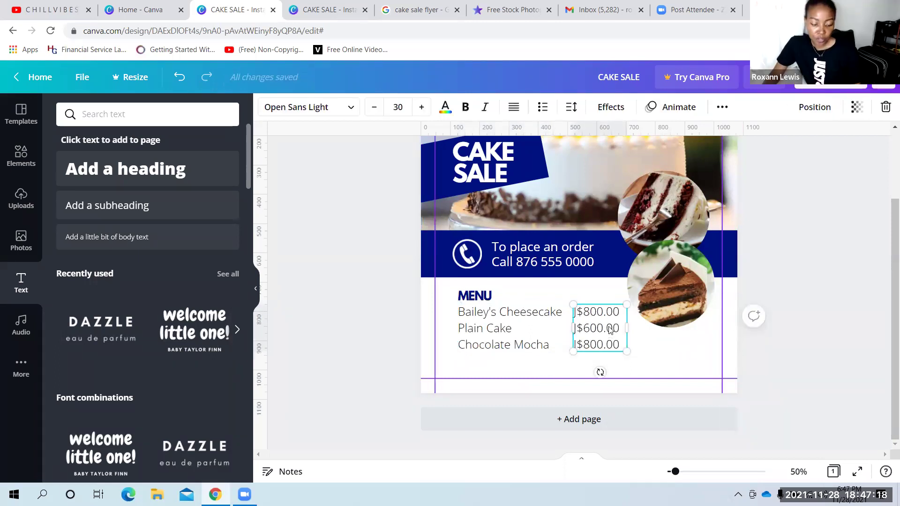
{"action": "left_click", "coordinate": [516, 344], "text": "shift"}
{"action": "left_click", "coordinate": [491, 300], "text": "shift"}
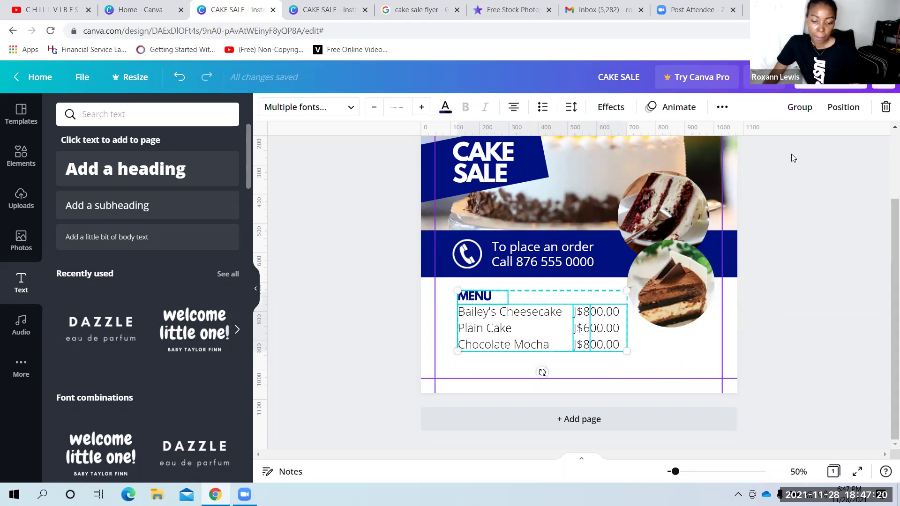
{"action": "left_click", "coordinate": [798, 107]}
{"action": "left_click", "coordinate": [685, 344]}
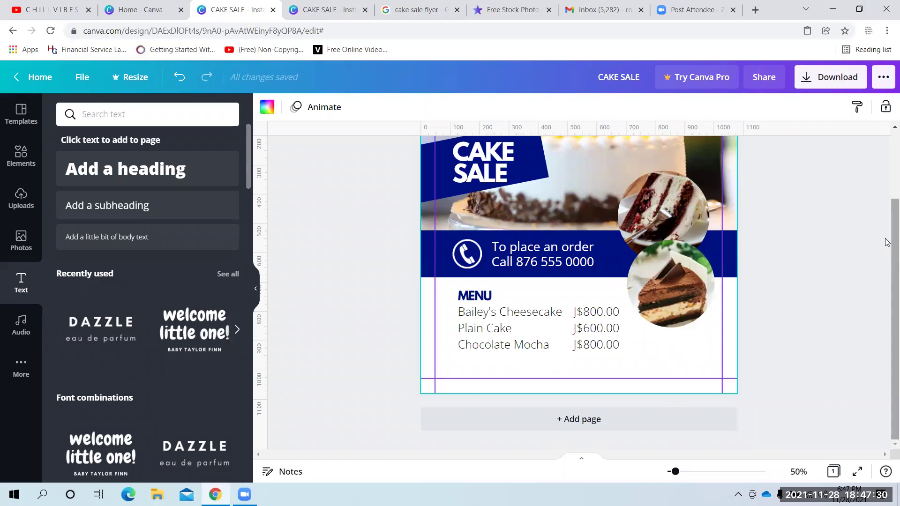
Look over the whole flyer and browse the uploaded images
{"action": "scroll", "coordinate": [866, 253], "scroll_direction": "up", "scroll_amount": 3}
{"action": "scroll", "coordinate": [865, 251], "scroll_direction": "down", "scroll_amount": 2}
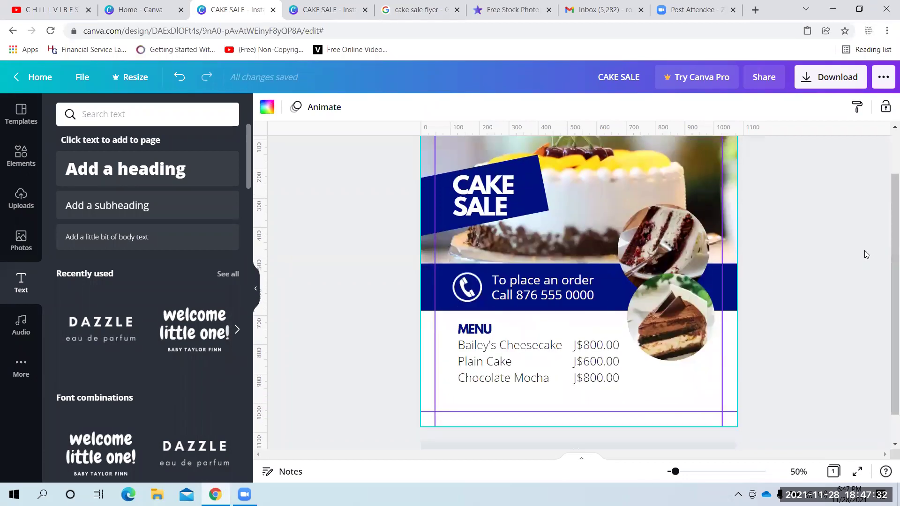
{"action": "scroll", "coordinate": [865, 253], "scroll_direction": "up", "scroll_amount": 2}
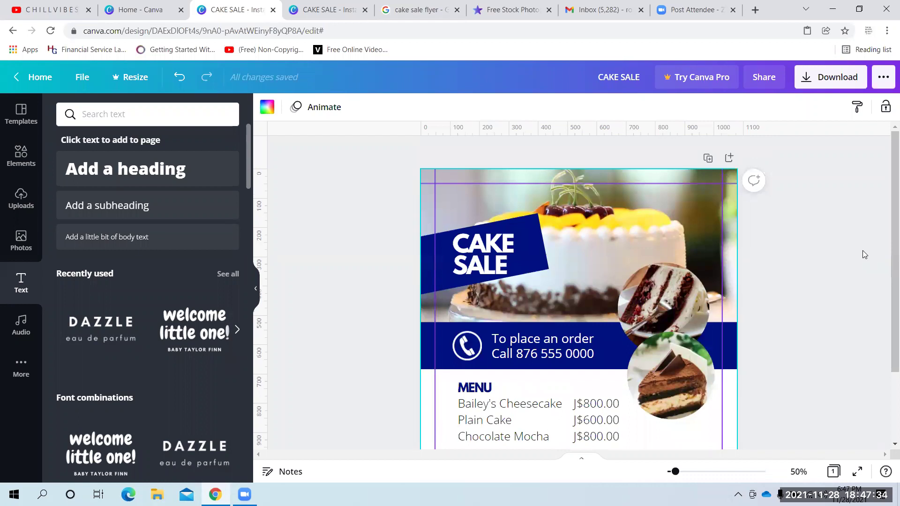
{"action": "scroll", "coordinate": [862, 254], "scroll_direction": "down", "scroll_amount": 2}
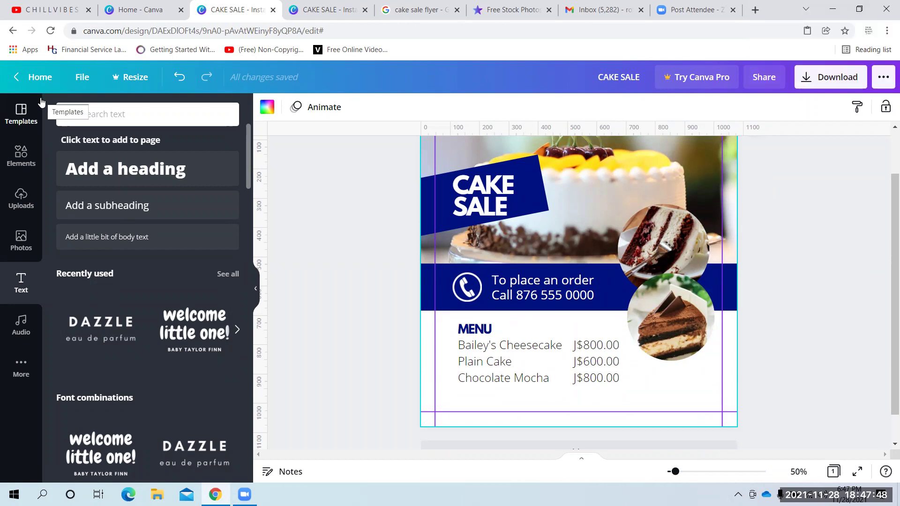
{"action": "left_click", "coordinate": [19, 209]}
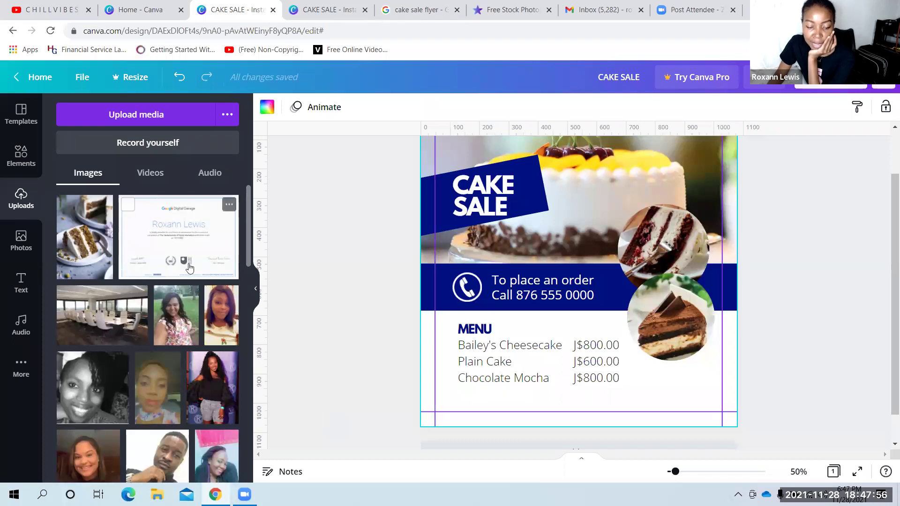
{"action": "scroll", "coordinate": [192, 271], "scroll_direction": "down", "scroll_amount": 5}
{"action": "scroll", "coordinate": [191, 270], "scroll_direction": "down", "scroll_amount": 10}
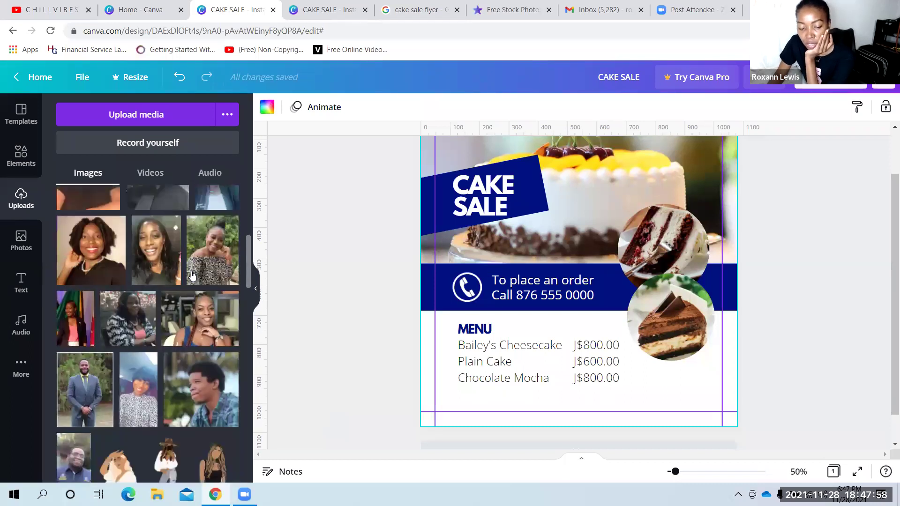
{"action": "scroll", "coordinate": [804, 309], "scroll_direction": "up", "scroll_amount": 1}
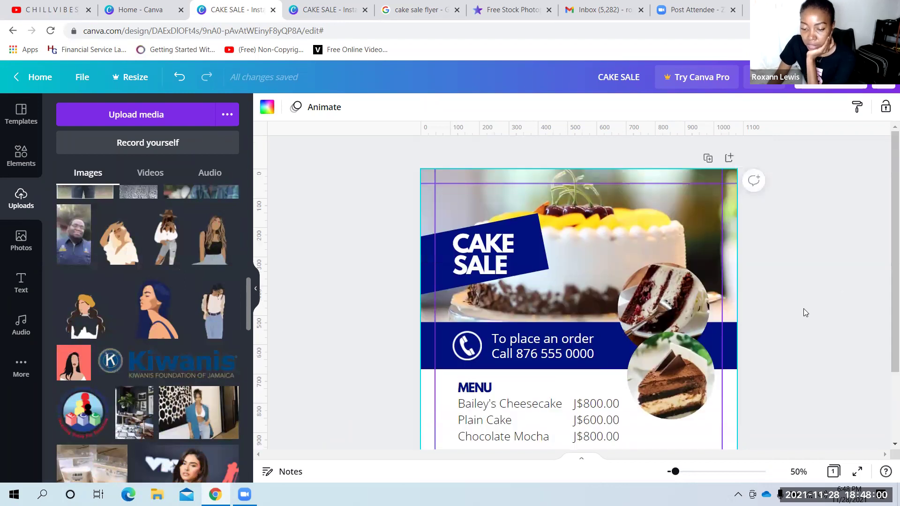
{"action": "scroll", "coordinate": [795, 302], "scroll_direction": "down", "scroll_amount": 1}
{"action": "scroll", "coordinate": [886, 277], "scroll_direction": "down", "scroll_amount": 1}
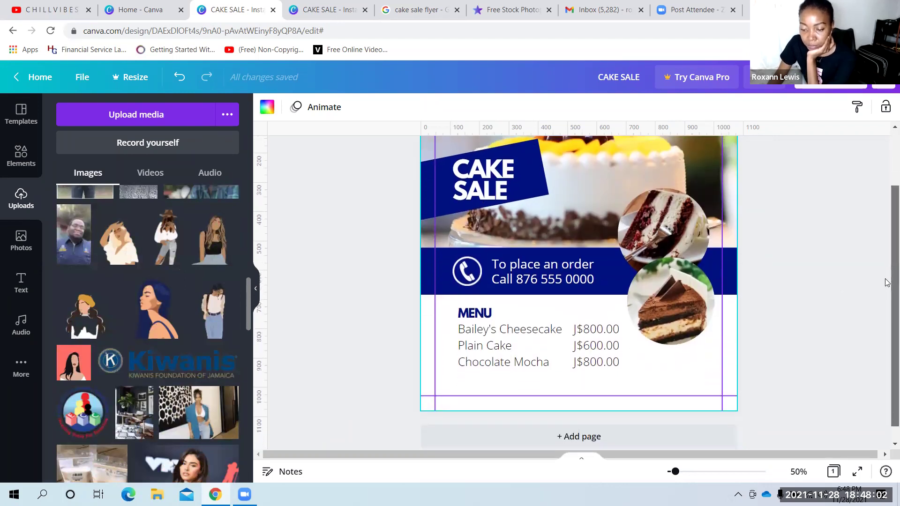
{"action": "scroll", "coordinate": [886, 263], "scroll_direction": "up", "scroll_amount": 2}
{"action": "scroll", "coordinate": [887, 247], "scroll_direction": "up", "scroll_amount": 1}
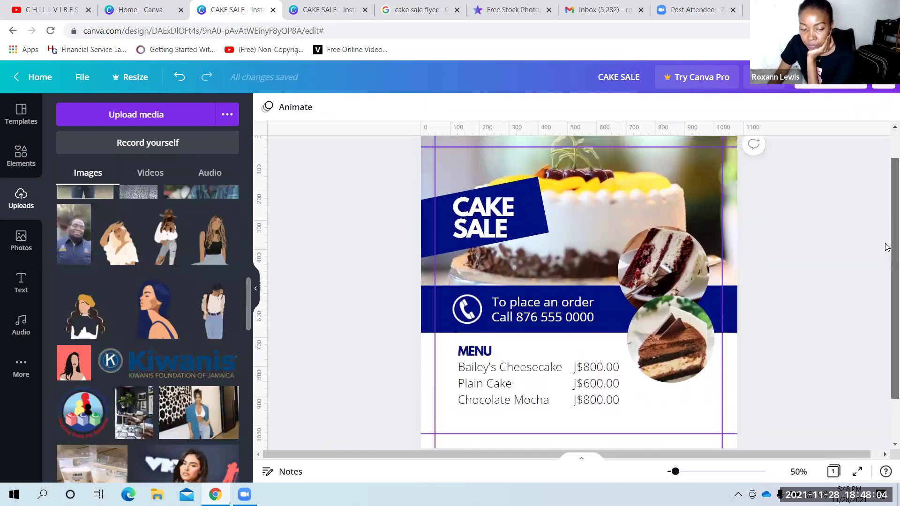
{"action": "mouse_move", "coordinate": [234, 229]}
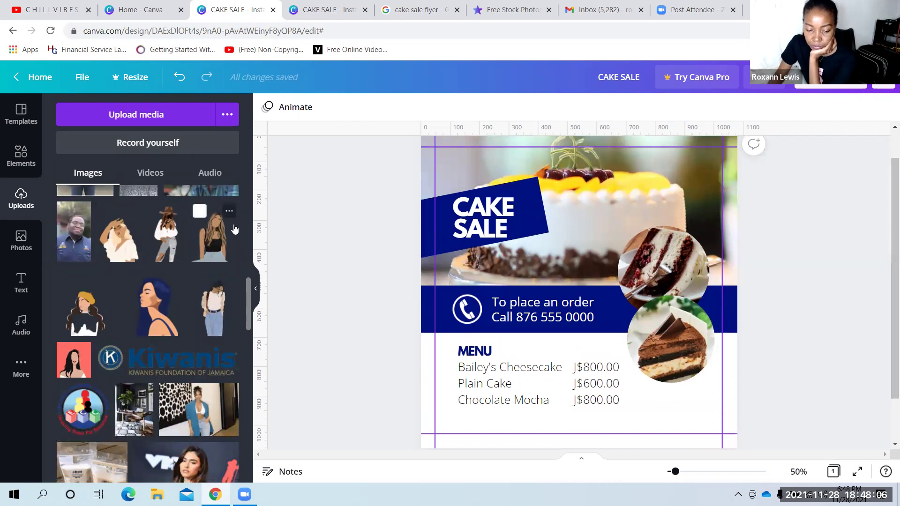
{"action": "scroll", "coordinate": [234, 230], "scroll_direction": "down", "scroll_amount": 3}
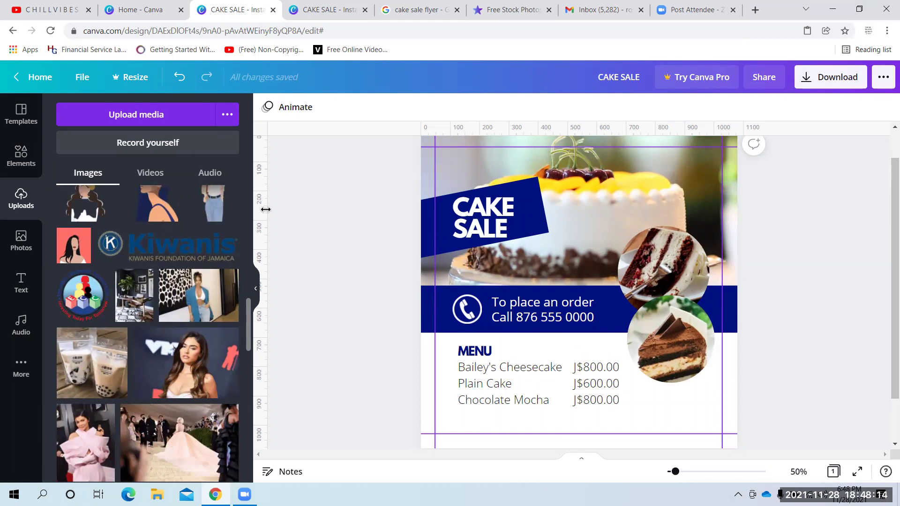
Add a subheading text box reading "A bottle of Juice is provided with each order."
{"action": "left_click", "coordinate": [19, 284]}
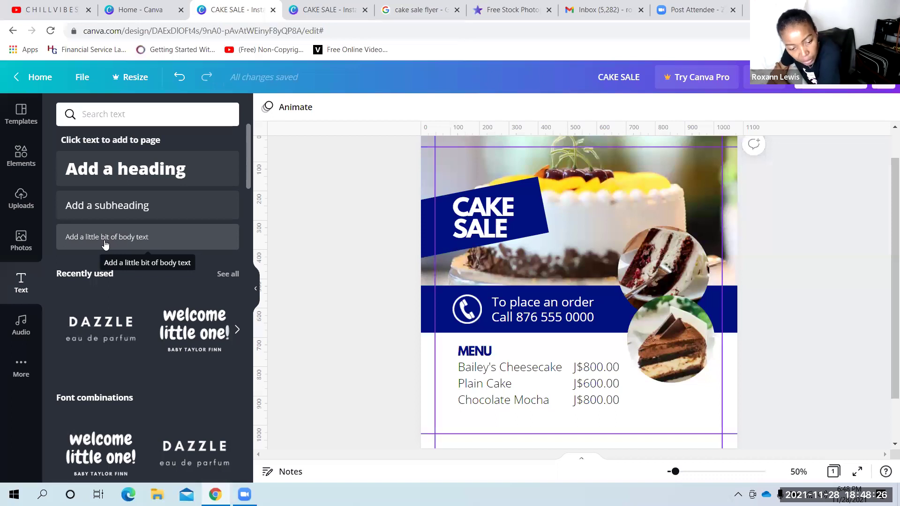
{"action": "left_click", "coordinate": [129, 209]}
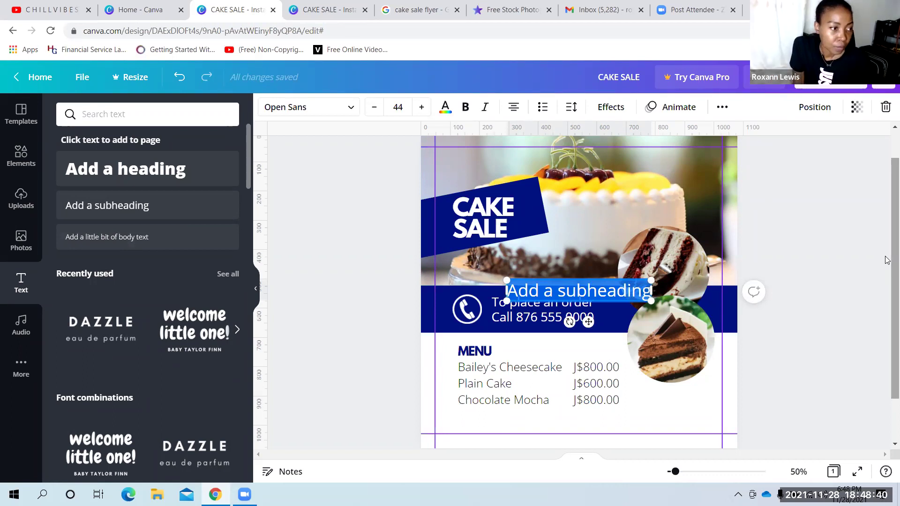
{"action": "type", "text": "A bo"}
{"action": "type", "text": "ttle of Jui"}
{"action": "type", "text": "ce is p"}
{"action": "type", "text": "rovided with"}
{"action": "type", "text": " every"}
{"action": "key", "text": "BackSpace"}
{"action": "key", "text": "BackSpace"}
{"action": "key", "text": "BackSpace"}
{"action": "key", "text": "BackSpace"}
{"action": "key", "text": "BackSpace"}
{"action": "type", "text": "a"}
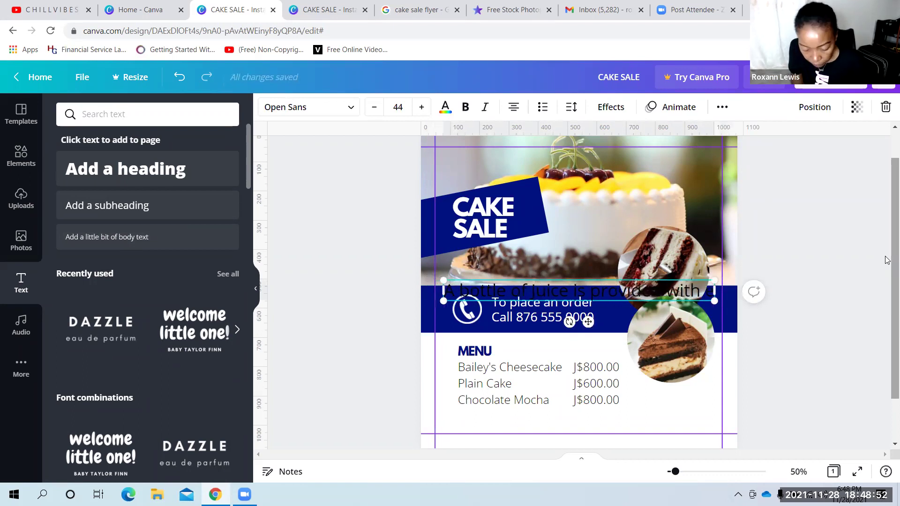
{"action": "key", "text": "BackSpace"}
{"action": "type", "text": "each order."}
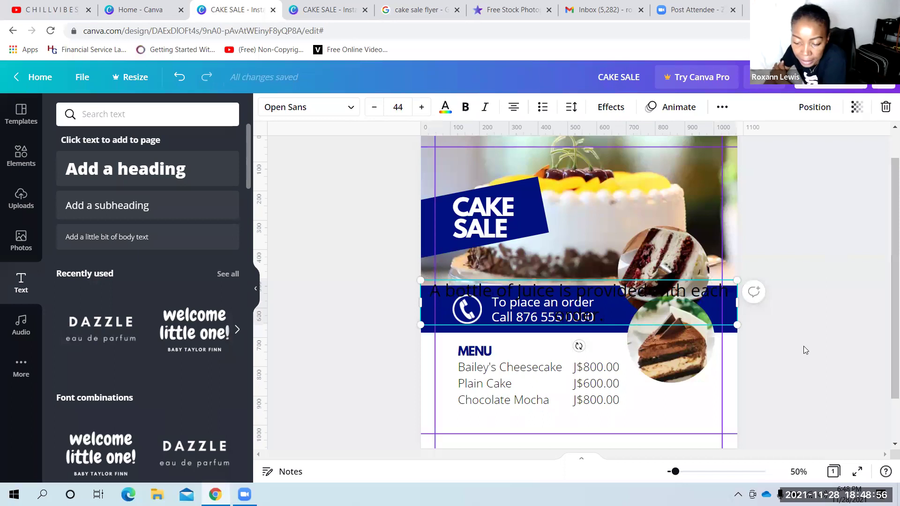
{"action": "left_click", "coordinate": [842, 160]}
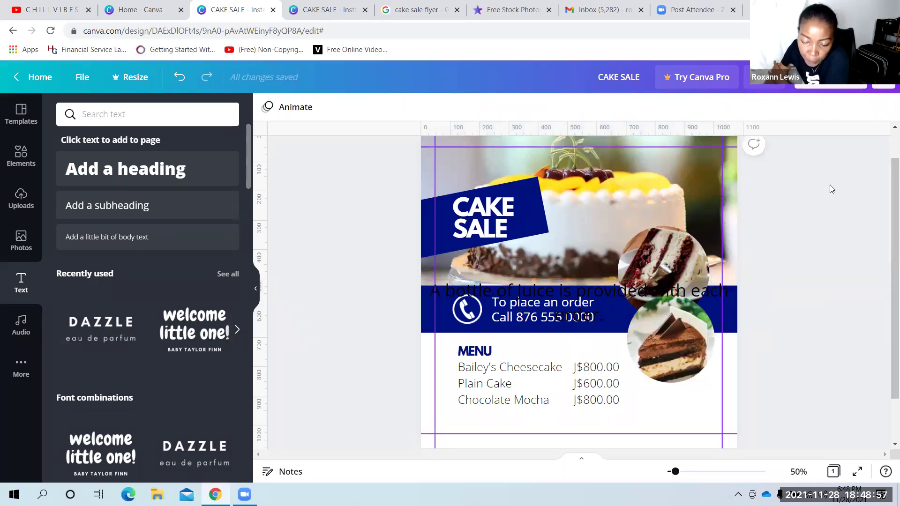
Colour the juice note white and scale it down to font size 28.8 so it fits on one line
{"action": "left_click", "coordinate": [632, 300]}
{"action": "left_click", "coordinate": [444, 107]}
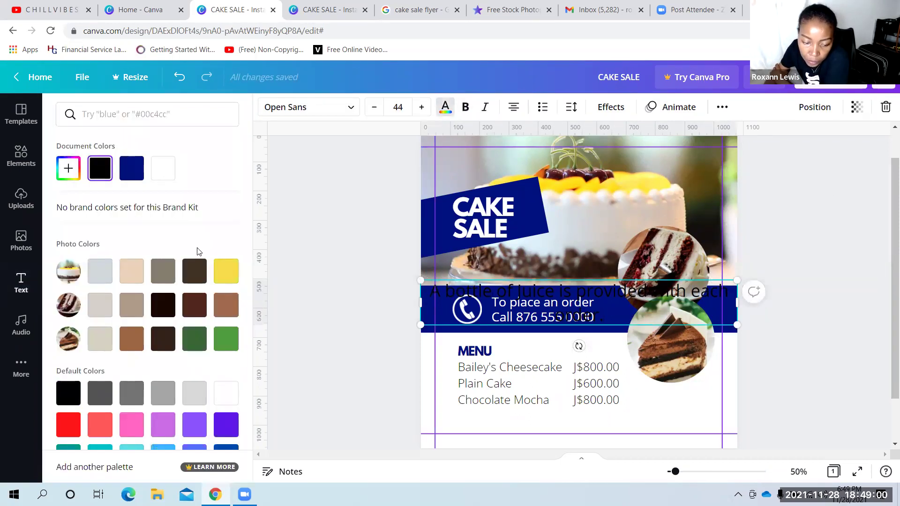
{"action": "left_click", "coordinate": [162, 168]}
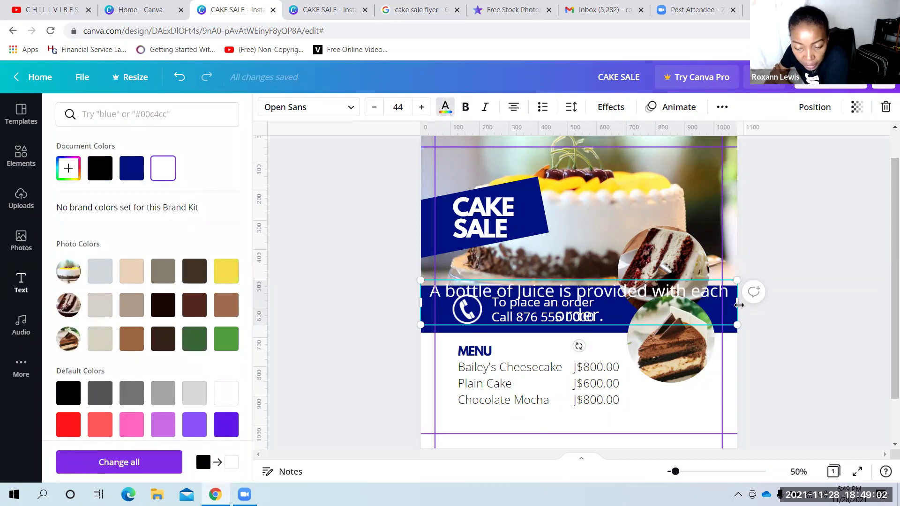
{"action": "left_click_drag", "start_coordinate": [664, 307], "coordinate": [724, 303]}
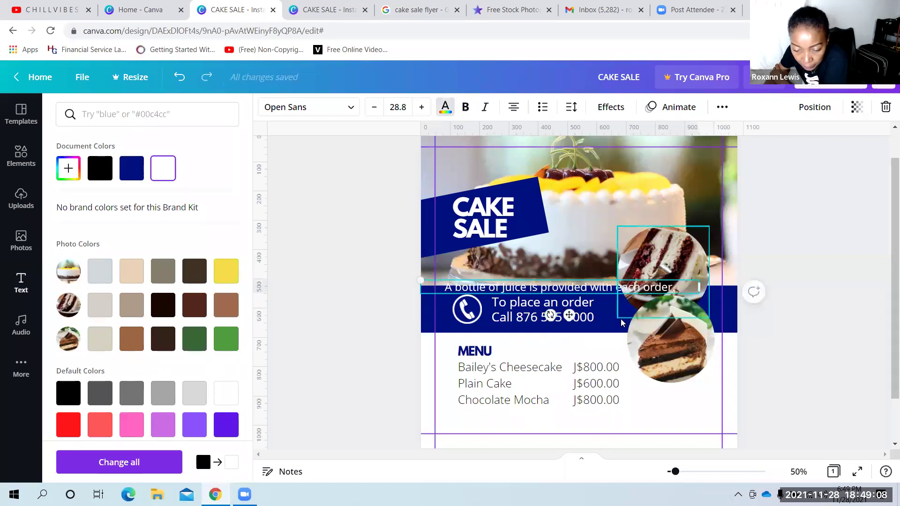
Move the juice note below the cake list, near the flyer's lower margin, and colour it navy blue
{"action": "left_click_drag", "start_coordinate": [620, 359], "coordinate": [574, 437]}
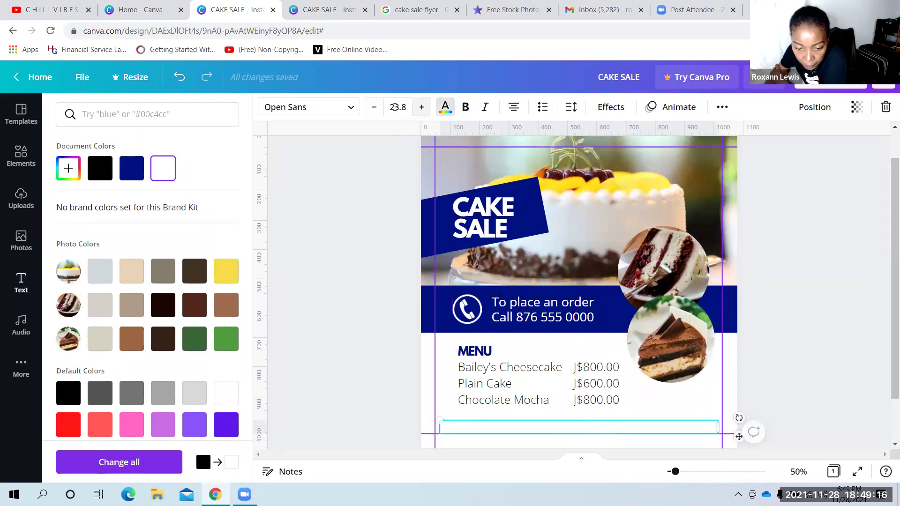
{"action": "left_click", "coordinate": [132, 167]}
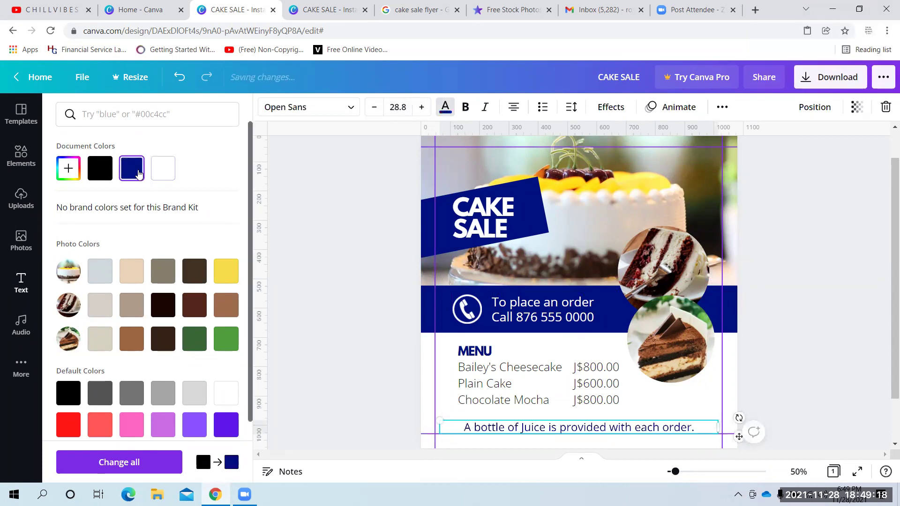
{"action": "key", "text": "Escape"}
{"action": "scroll", "coordinate": [818, 255], "scroll_direction": "down", "scroll_amount": 1}
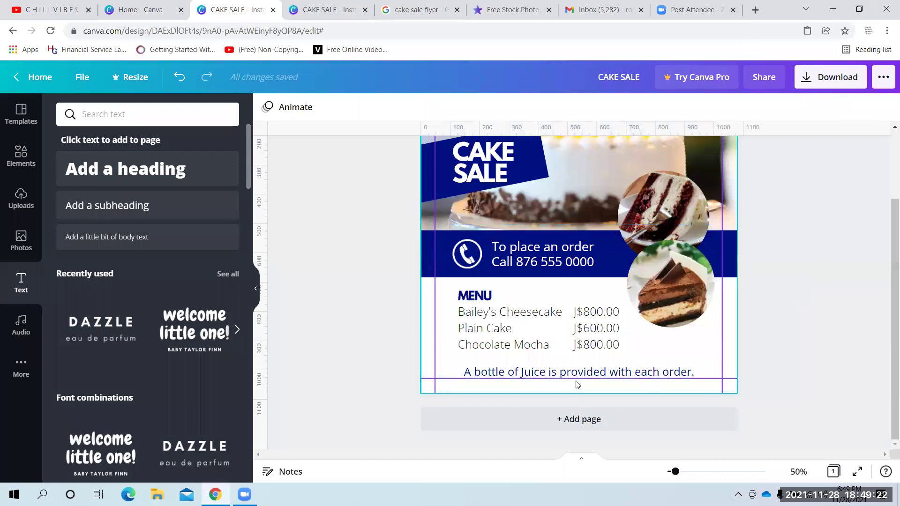
Add a square shape and stretch it into a full-width band behind the juice note along the flyer's lower edge
{"action": "left_click", "coordinate": [24, 159]}
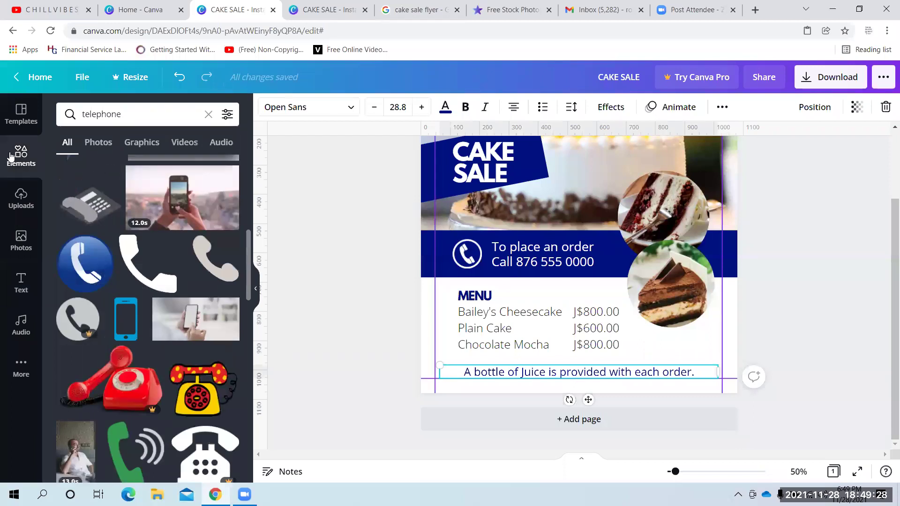
{"action": "left_click", "coordinate": [11, 158]}
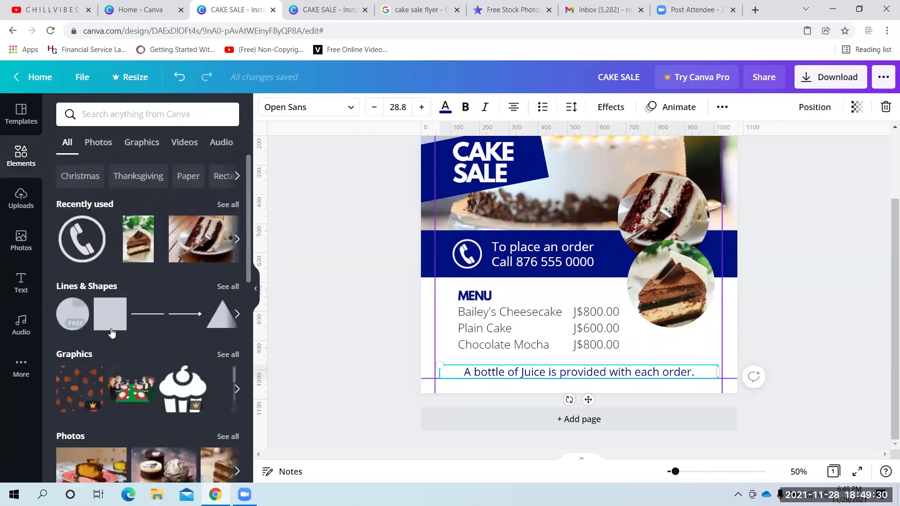
{"action": "left_click", "coordinate": [110, 328]}
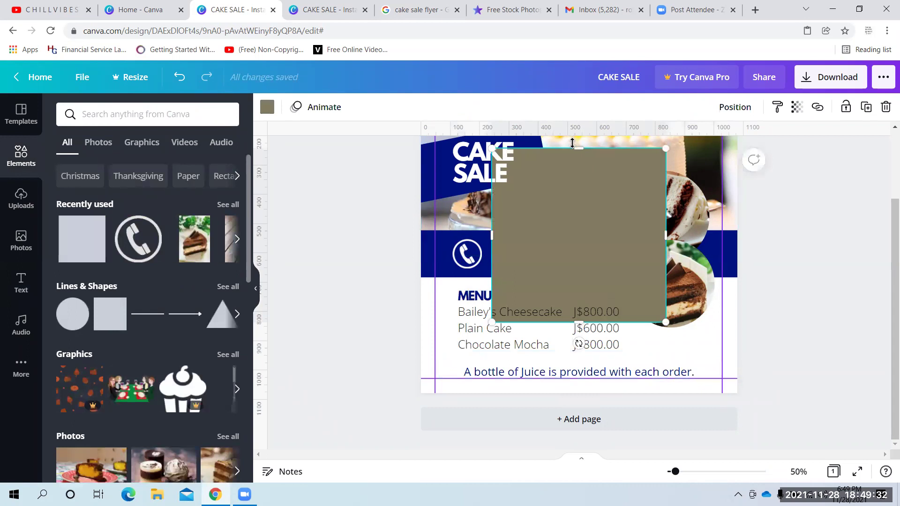
{"action": "left_click_drag", "start_coordinate": [572, 142], "coordinate": [503, 379]}
{"action": "left_click_drag", "start_coordinate": [581, 391], "coordinate": [780, 368]}
{"action": "left_click", "coordinate": [794, 305]}
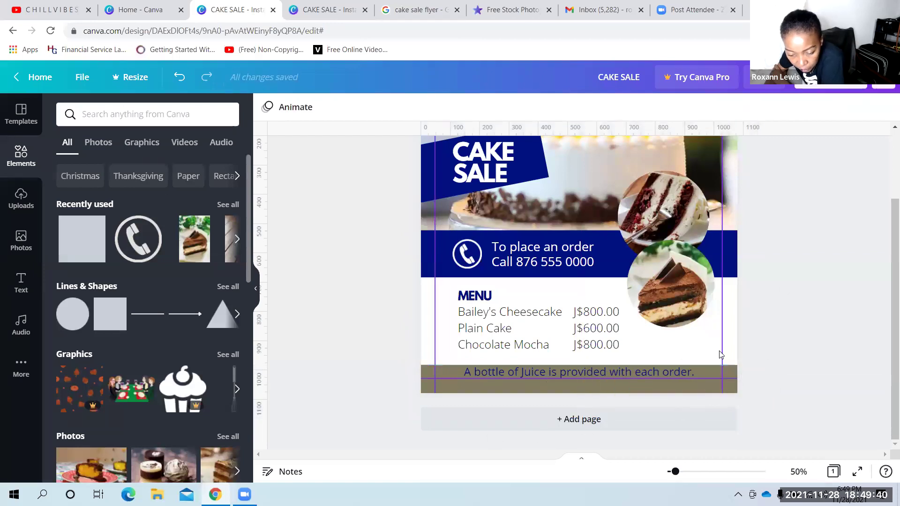
Try light grey on the band behind the juice note, settling on the flyer's navy blue
{"action": "left_click", "coordinate": [730, 391]}
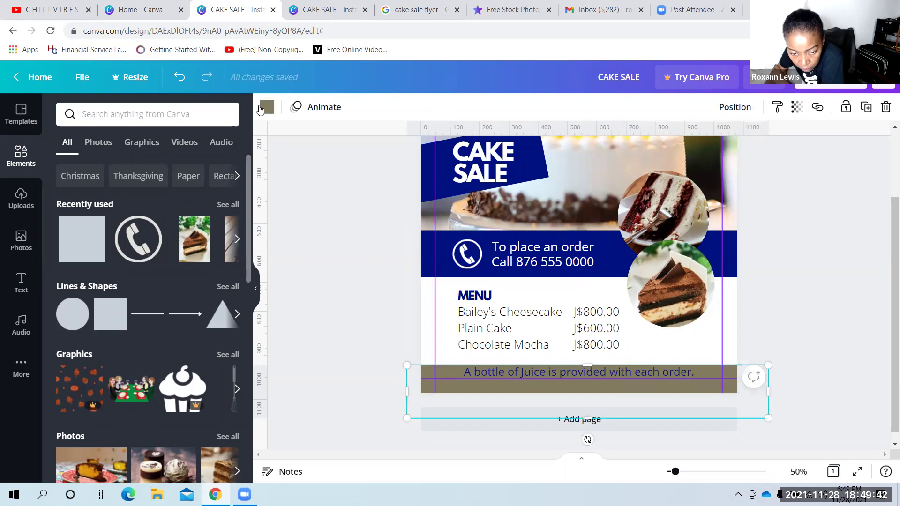
{"action": "left_click", "coordinate": [266, 107]}
{"action": "left_click", "coordinate": [90, 279]}
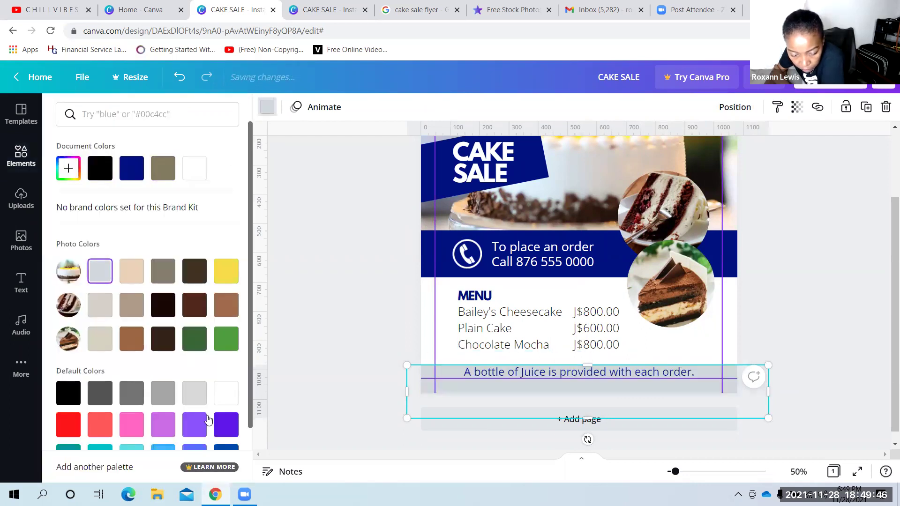
{"action": "left_click", "coordinate": [131, 168]}
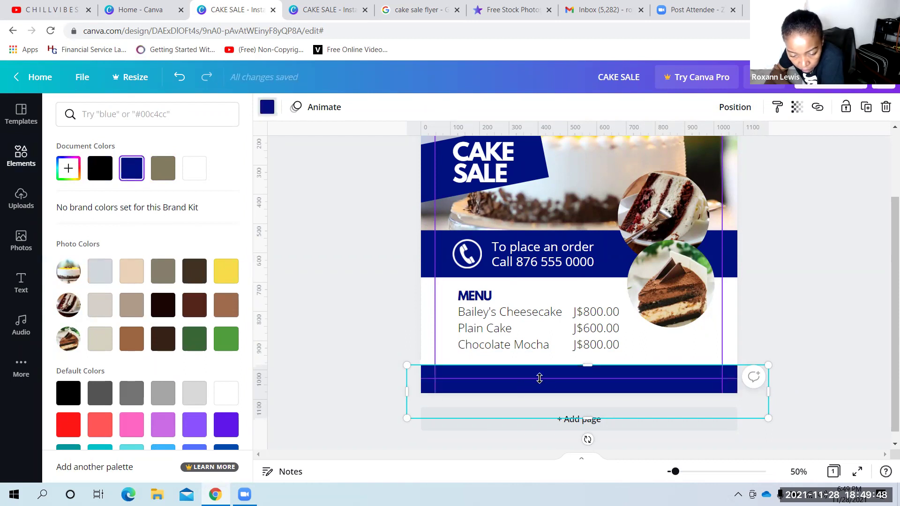
{"action": "left_click_drag", "start_coordinate": [540, 377], "coordinate": [540, 378]}
{"action": "key", "text": "Escape"}
{"action": "key", "text": "Escape"}
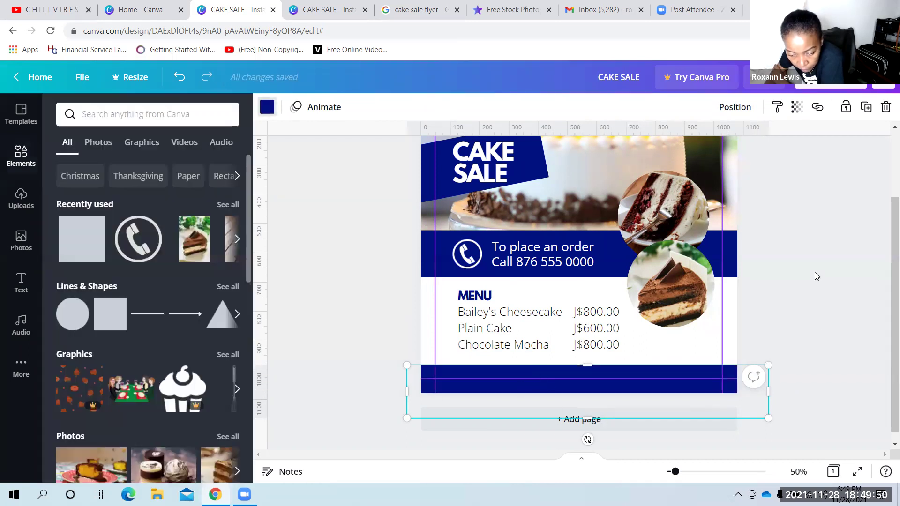
Colour the juice note white and shrink it to font size 20.8, centred horizontally in the band
{"action": "left_click", "coordinate": [656, 372]}
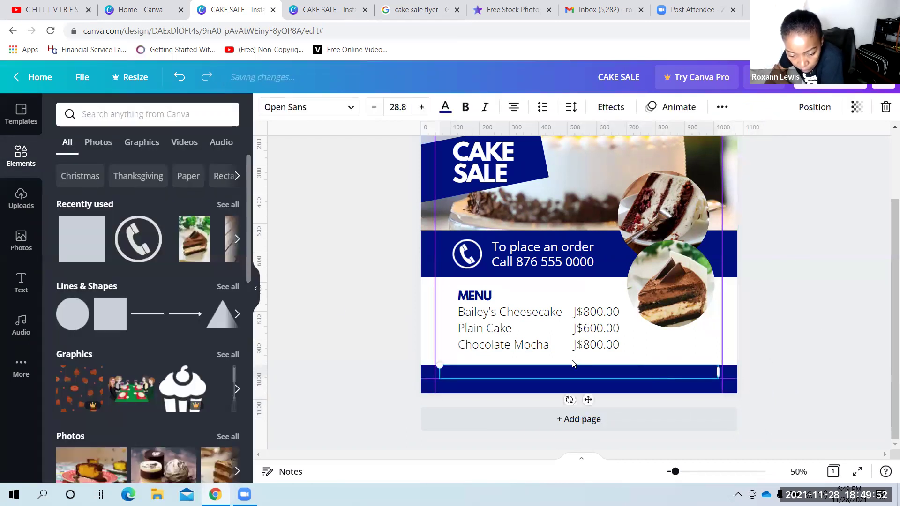
{"action": "left_click", "coordinate": [442, 111]}
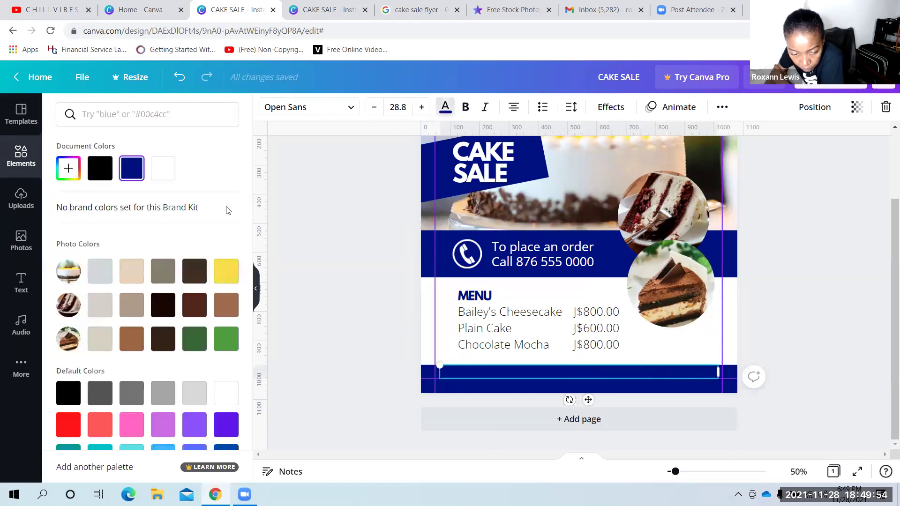
{"action": "left_click", "coordinate": [167, 169]}
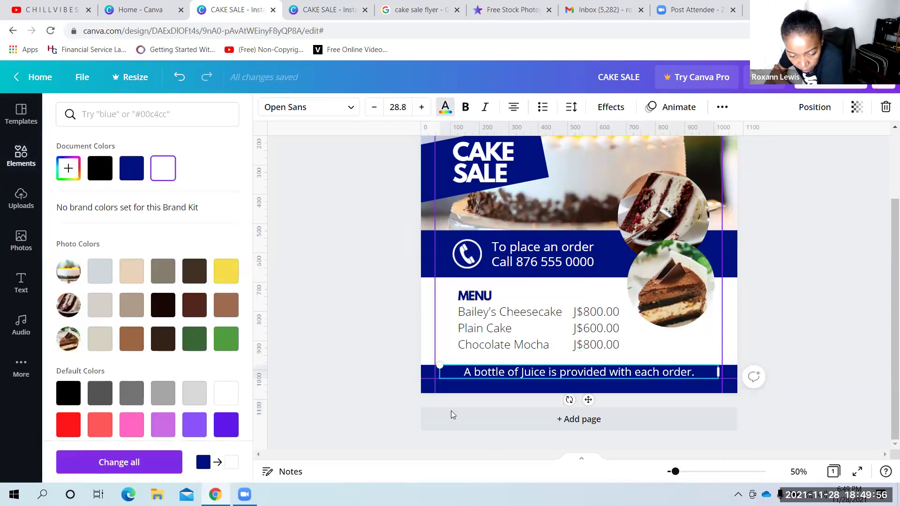
{"action": "left_click_drag", "start_coordinate": [441, 366], "coordinate": [520, 379]}
{"action": "left_click_drag", "start_coordinate": [628, 396], "coordinate": [587, 398]}
{"action": "left_click", "coordinate": [828, 268]}
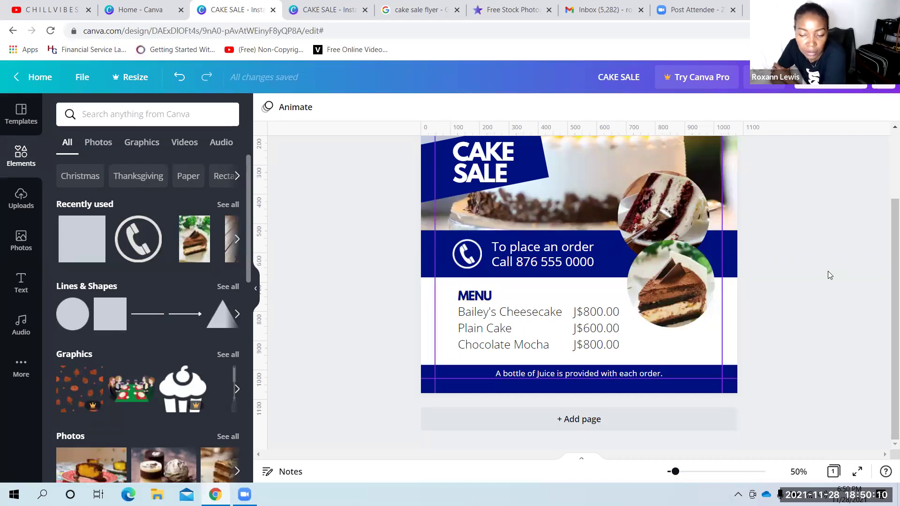
Try several photo colours on the juice note's band, including brown and green, ending with the light grey from the main cake photo
{"action": "scroll", "coordinate": [789, 336], "scroll_direction": "up", "scroll_amount": 1}
{"action": "scroll", "coordinate": [798, 337], "scroll_direction": "down", "scroll_amount": 1}
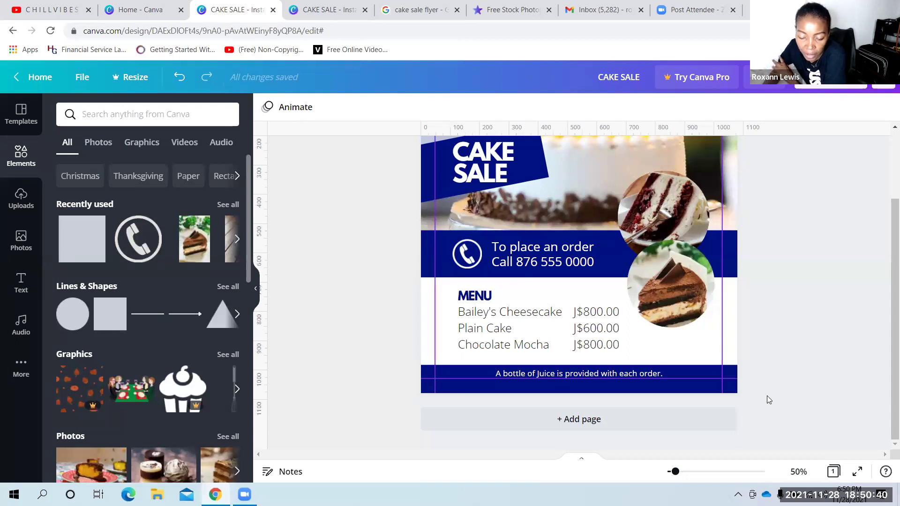
{"action": "left_click", "coordinate": [420, 378]}
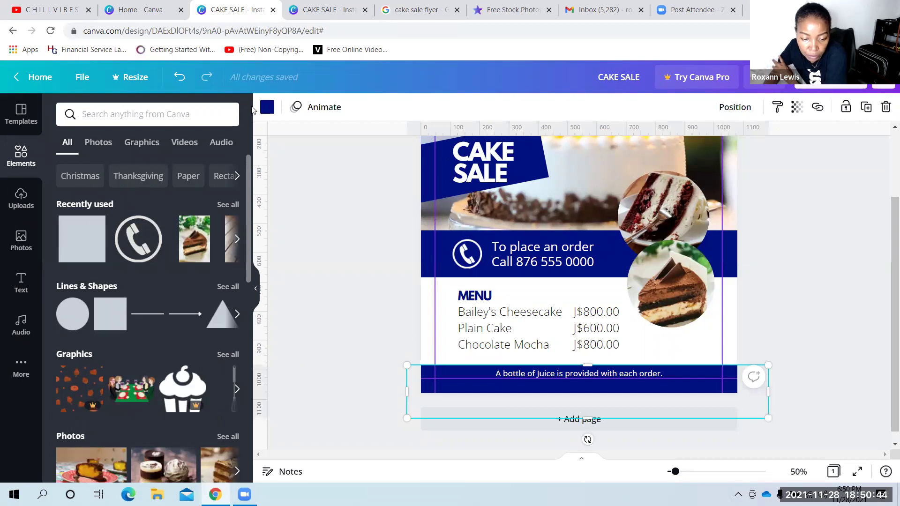
{"action": "left_click", "coordinate": [268, 107]}
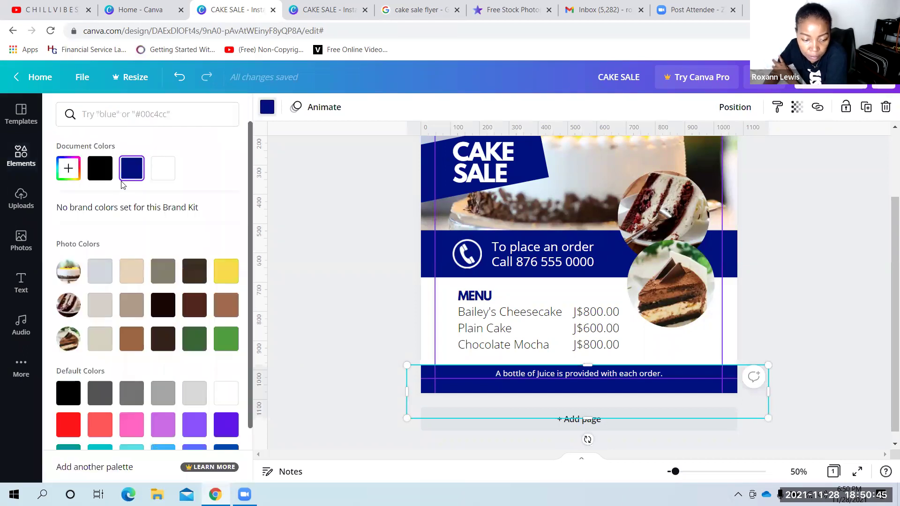
{"action": "left_click", "coordinate": [222, 273]}
{"action": "left_click", "coordinate": [200, 303]}
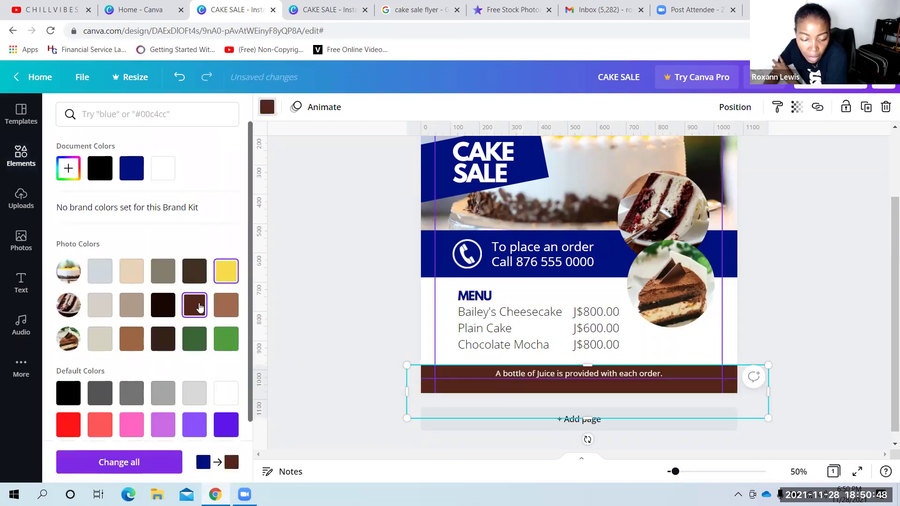
{"action": "left_click", "coordinate": [205, 348]}
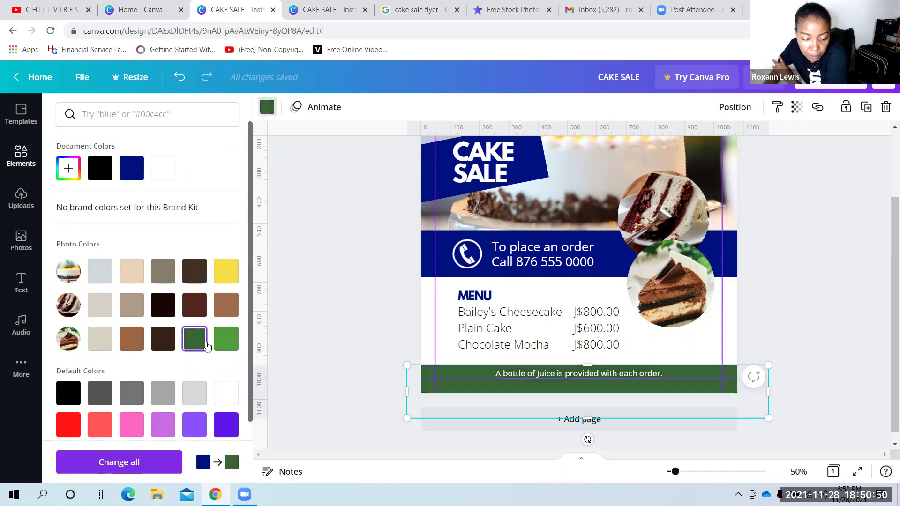
{"action": "left_click", "coordinate": [132, 339]}
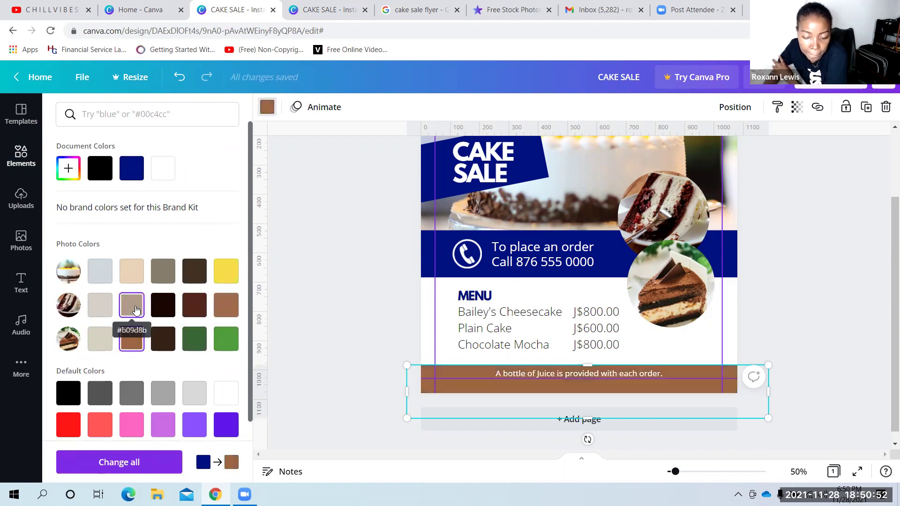
{"action": "left_click", "coordinate": [133, 305]}
{"action": "left_click", "coordinate": [100, 271]}
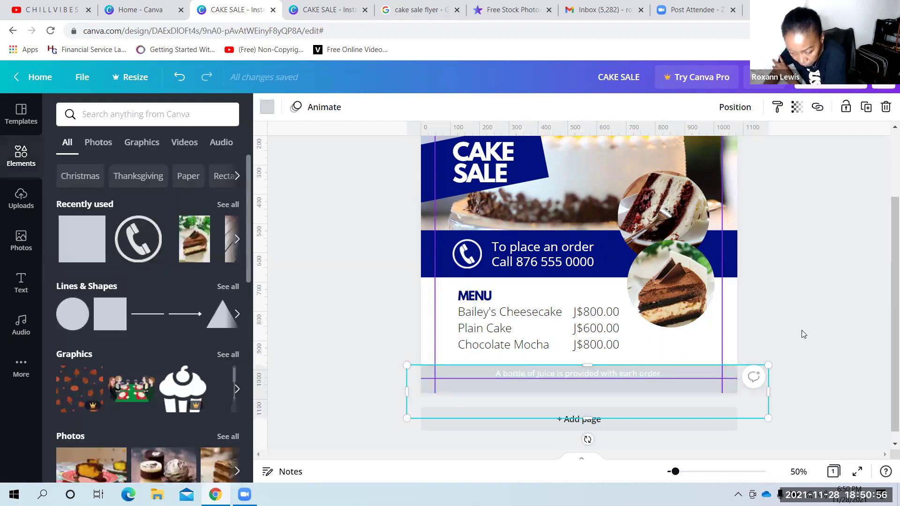
{"action": "left_click", "coordinate": [801, 332]}
Recolour the juice note's text to the flyer's navy blue
{"action": "left_click", "coordinate": [579, 374]}
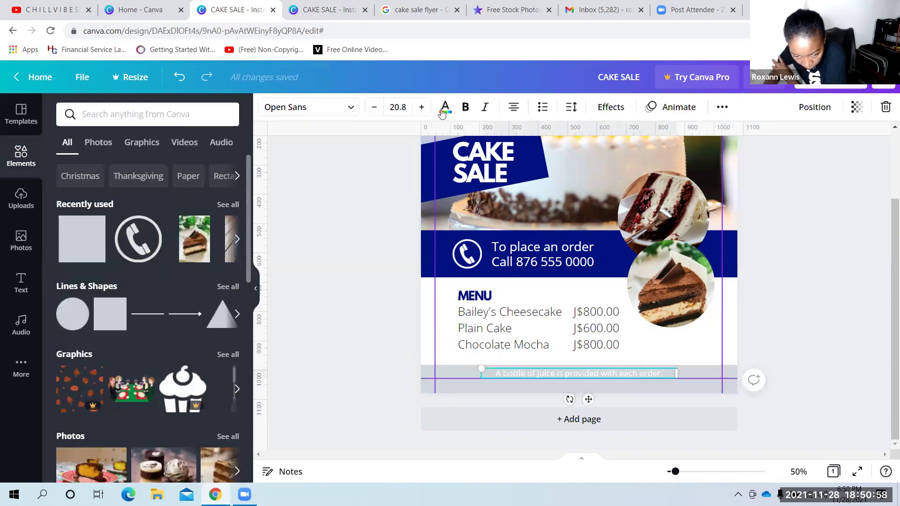
{"action": "left_click", "coordinate": [445, 106]}
{"action": "left_click", "coordinate": [128, 178]}
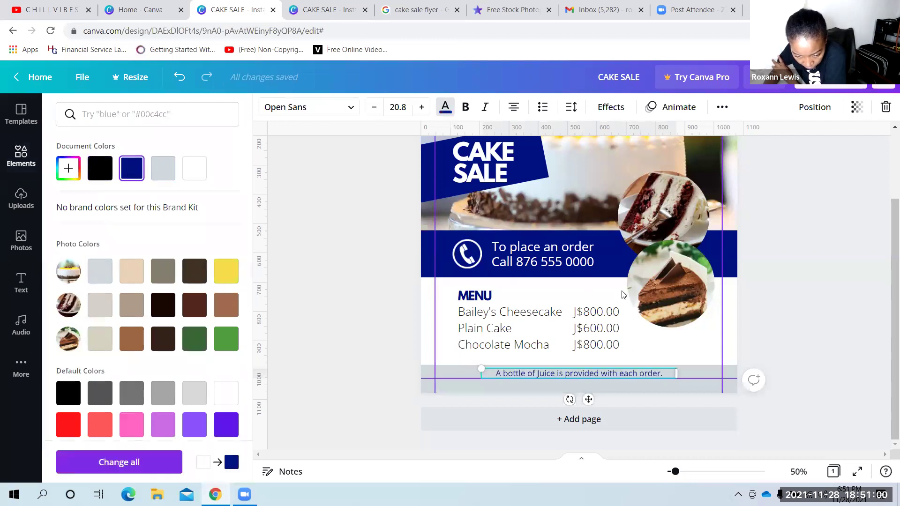
Make the menu's price column and its list of cake names bold
{"action": "left_click", "coordinate": [818, 297]}
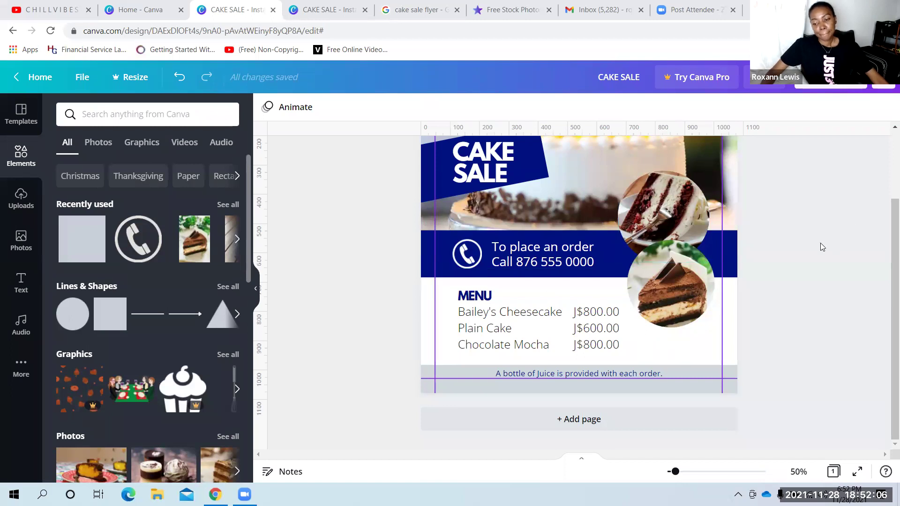
{"action": "left_click", "coordinate": [539, 340]}
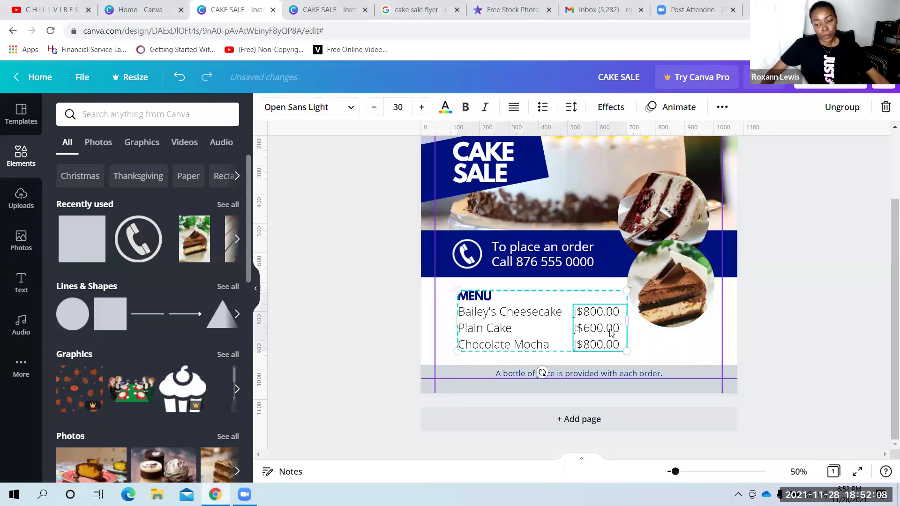
{"action": "left_click", "coordinate": [465, 107]}
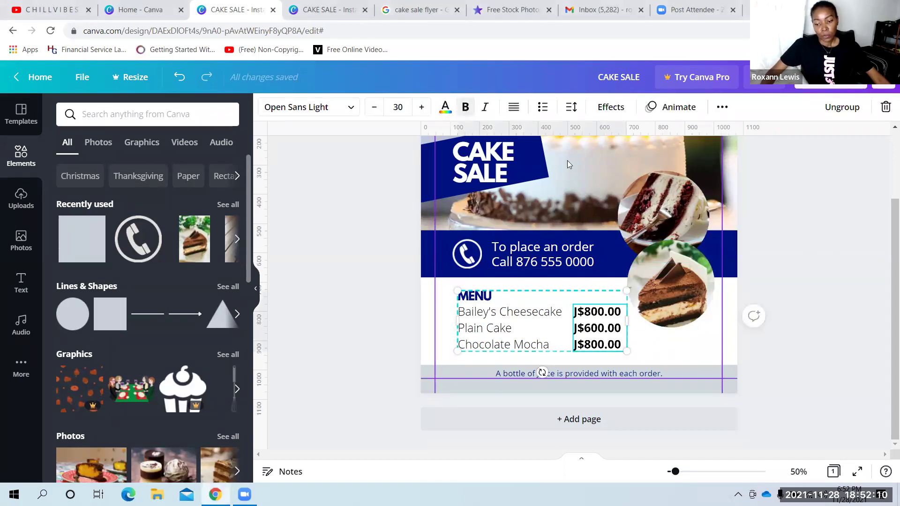
{"action": "left_click", "coordinate": [500, 321]}
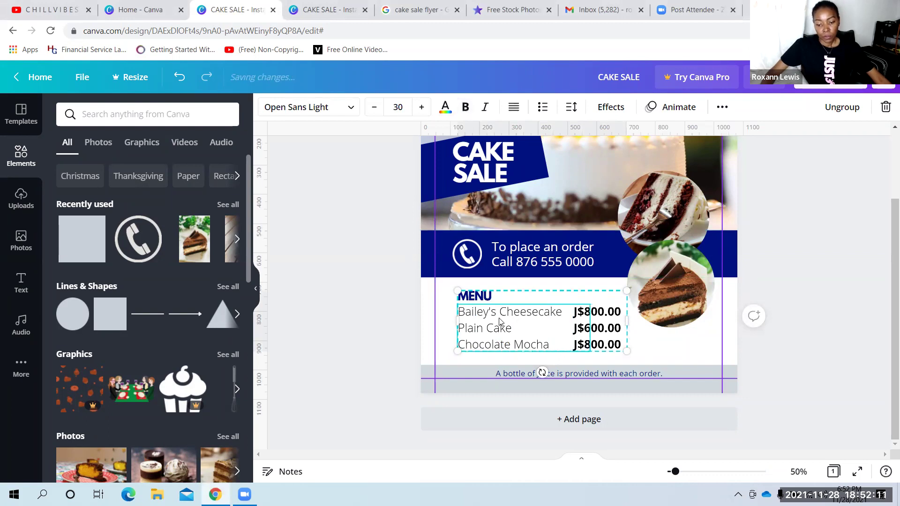
{"action": "left_click", "coordinate": [465, 107]}
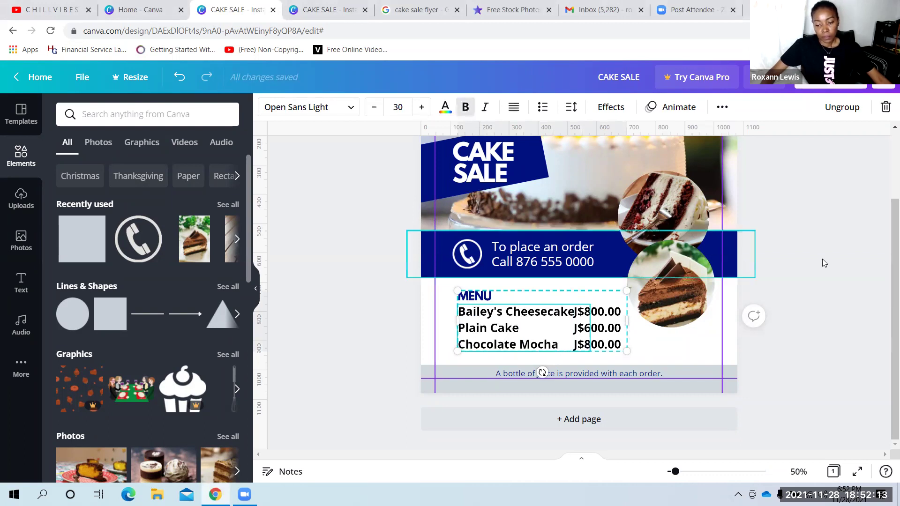
Reduce the font size of the menu's cake names and prices to 28
{"action": "left_click", "coordinate": [374, 108]}
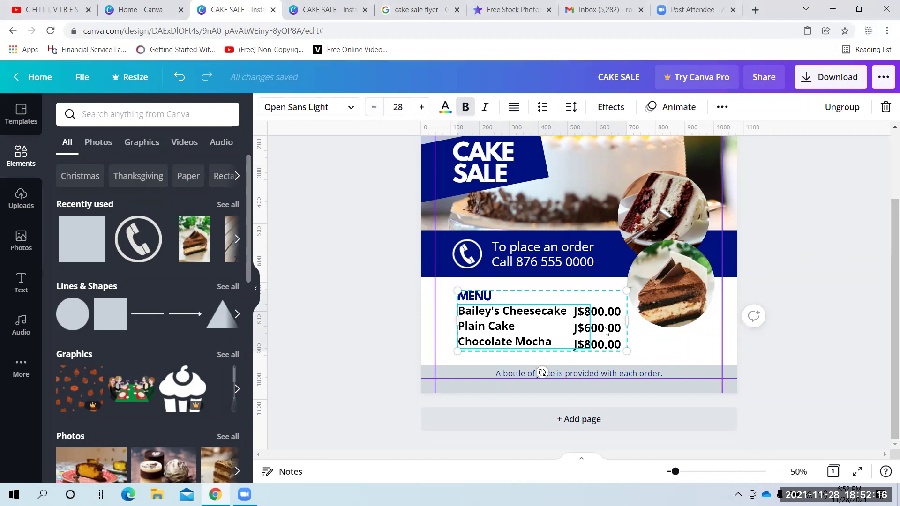
{"action": "left_click", "coordinate": [661, 352]}
{"action": "left_click", "coordinate": [596, 328]}
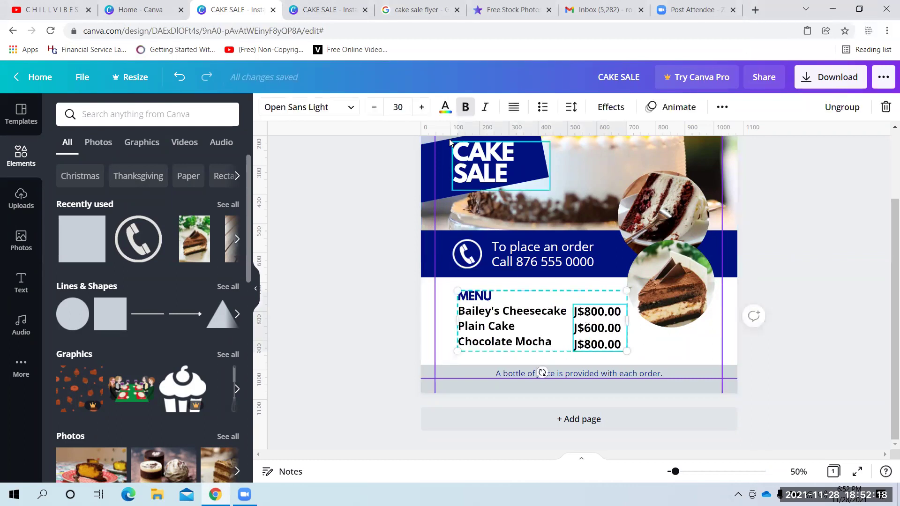
{"action": "left_click", "coordinate": [376, 110]}
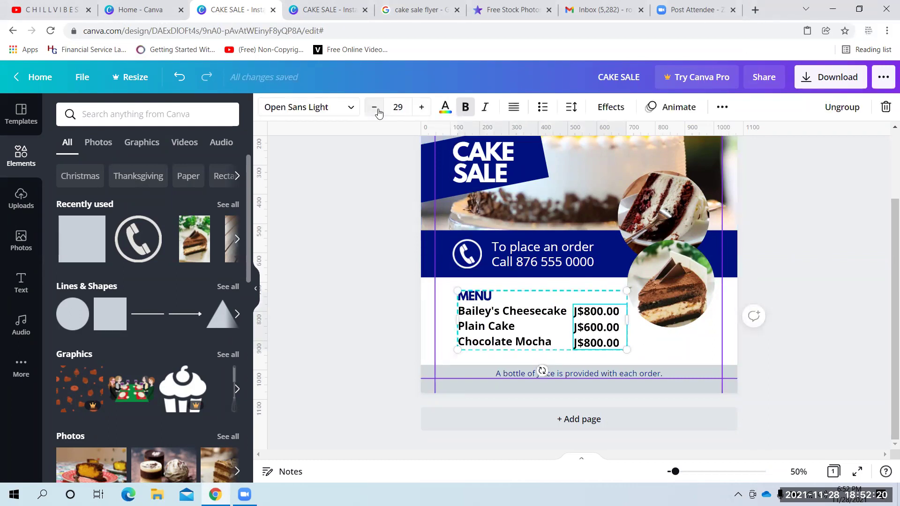
{"action": "left_click", "coordinate": [375, 108]}
{"action": "left_click", "coordinate": [848, 178]}
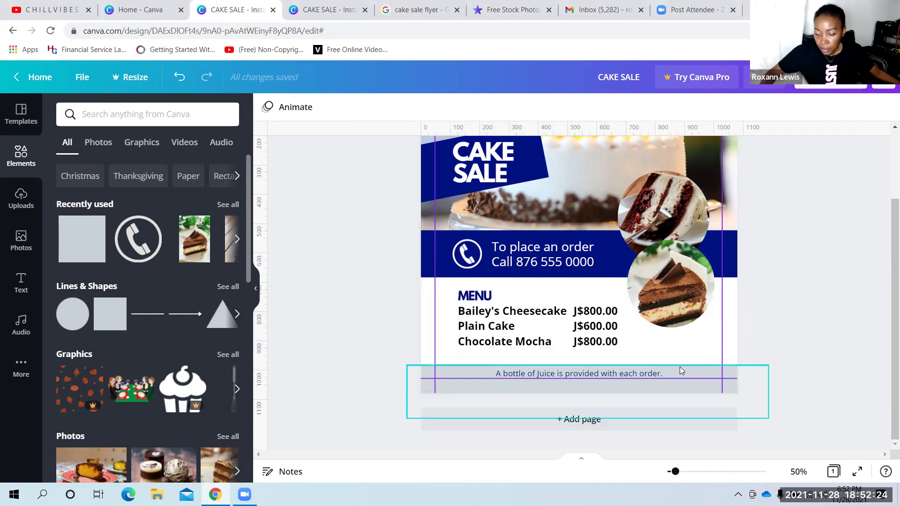
Try a square stretched into a shallow full-width band across the top of the menu, and delete it
{"action": "left_click", "coordinate": [87, 247]}
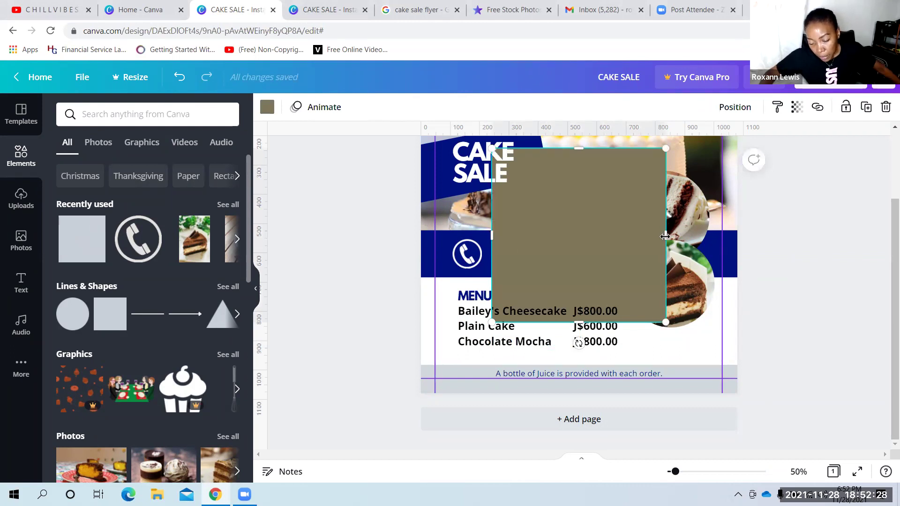
{"action": "left_click_drag", "start_coordinate": [767, 243], "coordinate": [797, 262]}
{"action": "left_click_drag", "start_coordinate": [449, 241], "coordinate": [385, 234]}
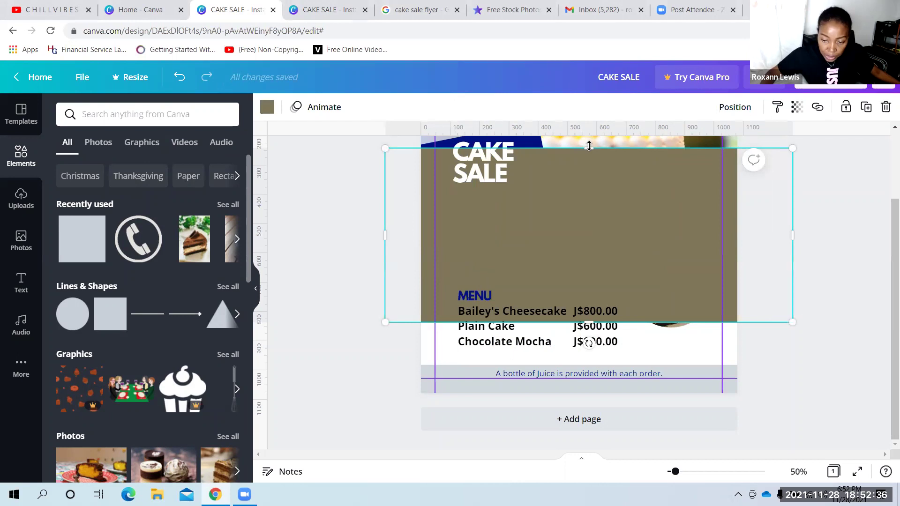
{"action": "left_click_drag", "start_coordinate": [589, 146], "coordinate": [589, 284]}
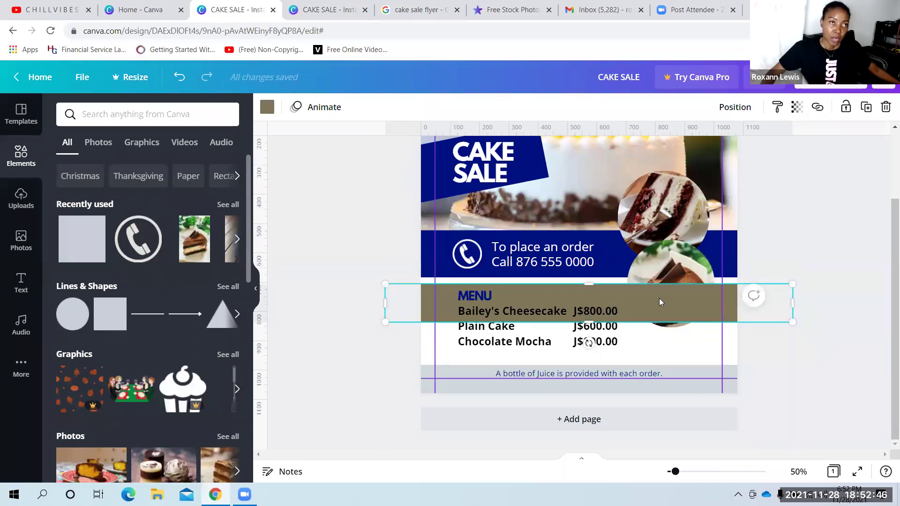
{"action": "mouse_move", "coordinate": [659, 302]}
{"action": "left_mouse_down"}
{"action": "mouse_move", "coordinate": [629, 430]}
{"action": "mouse_move", "coordinate": [647, 325]}
{"action": "mouse_move", "coordinate": [647, 241]}
{"action": "mouse_move", "coordinate": [648, 381]}
{"action": "mouse_move", "coordinate": [649, 305]}
{"action": "left_mouse_up"}
{"action": "key", "text": "Delete"}
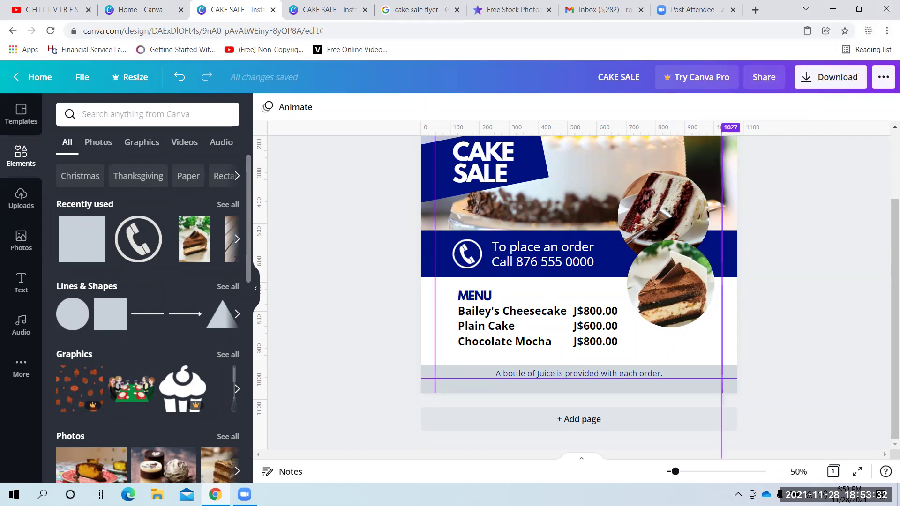
Make the juice note in the footer band bold
{"action": "left_click", "coordinate": [557, 371]}
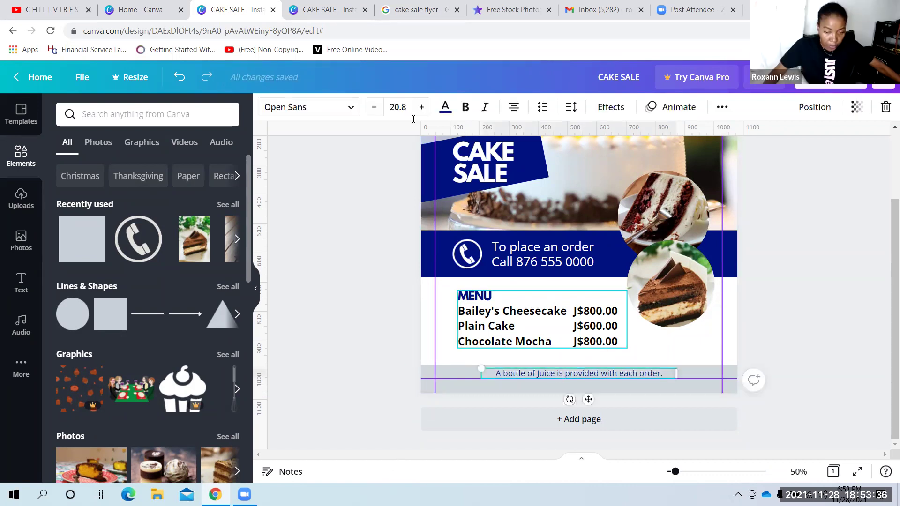
{"action": "left_click", "coordinate": [466, 107]}
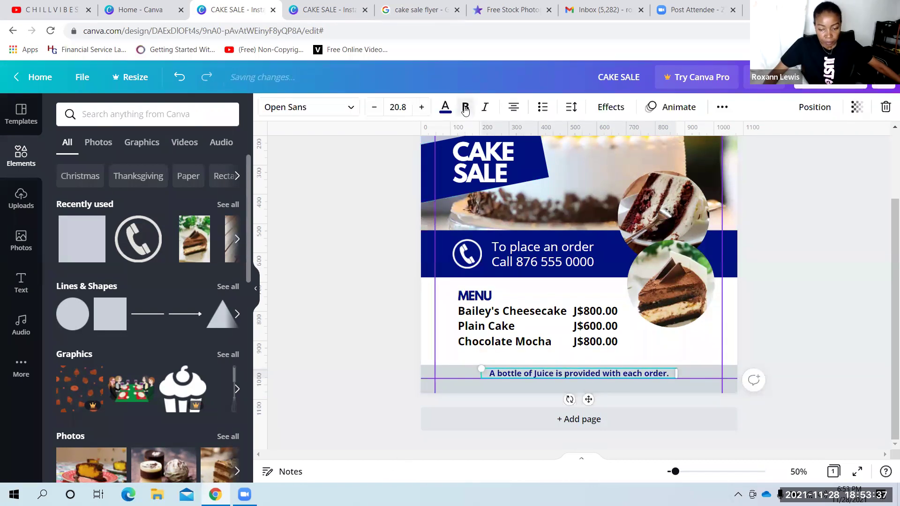
{"action": "left_click", "coordinate": [790, 226]}
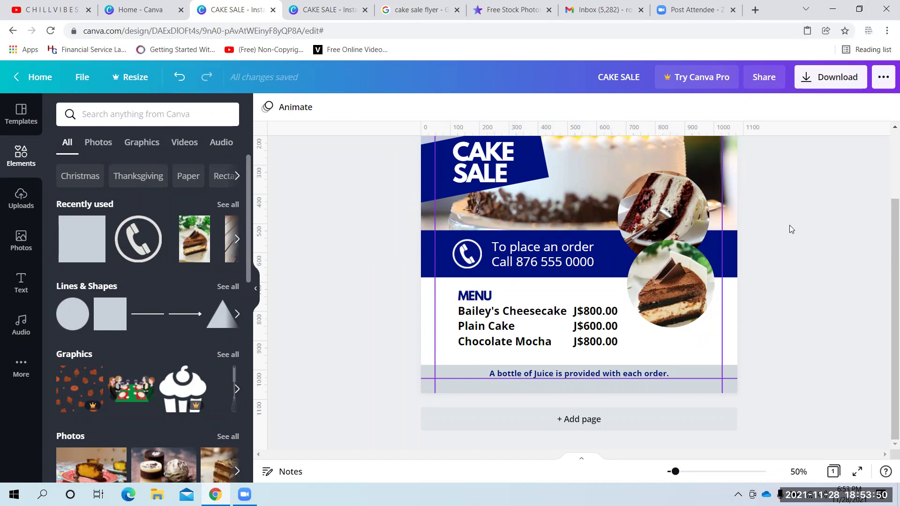
Compare the font and size settings of the juice note, the MENU heading and the menu text
{"action": "left_click", "coordinate": [514, 374]}
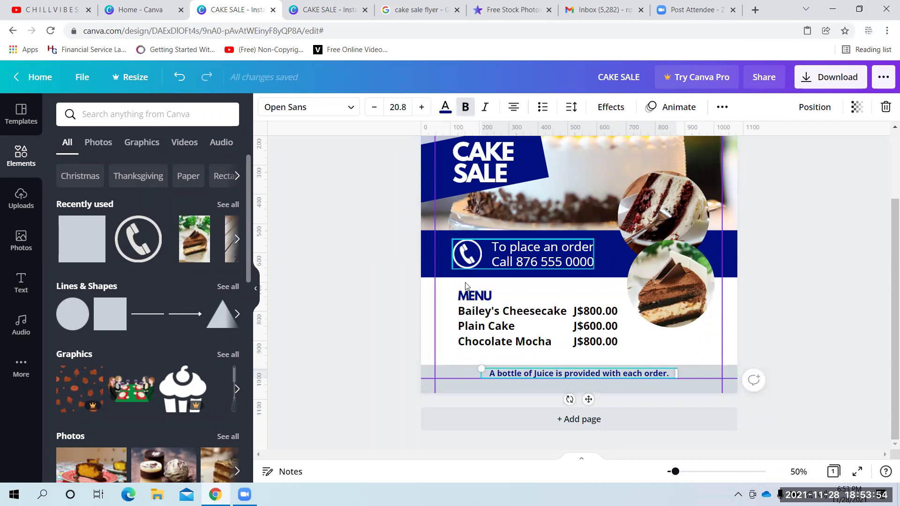
{"action": "left_click", "coordinate": [482, 301]}
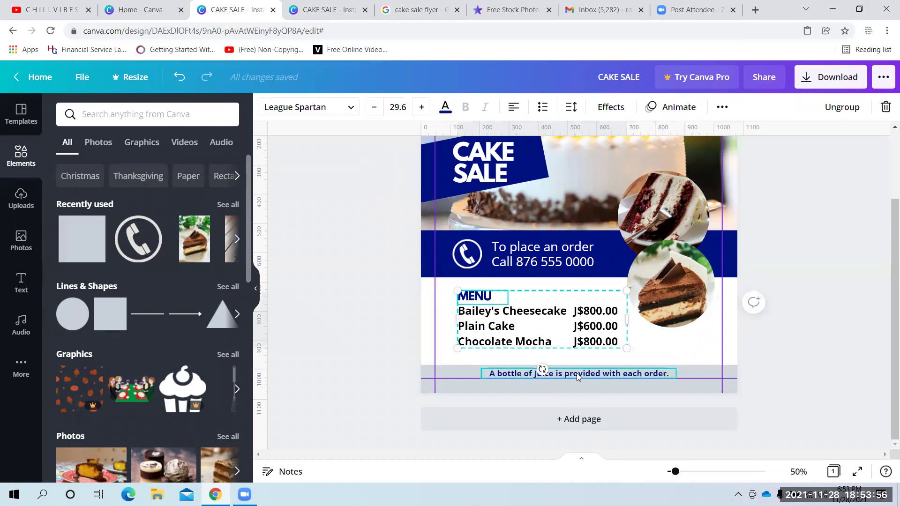
{"action": "left_click", "coordinate": [538, 373]}
{"action": "left_click", "coordinate": [522, 336]}
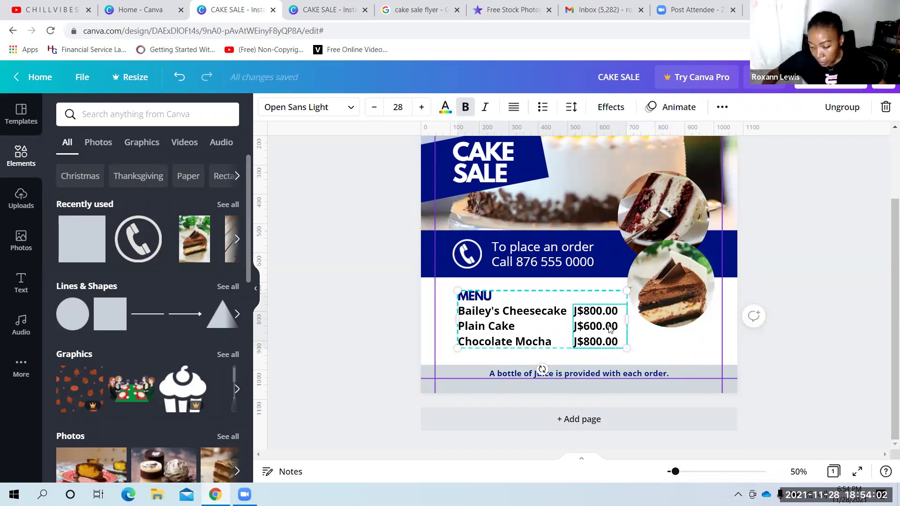
{"action": "left_click", "coordinate": [824, 275]}
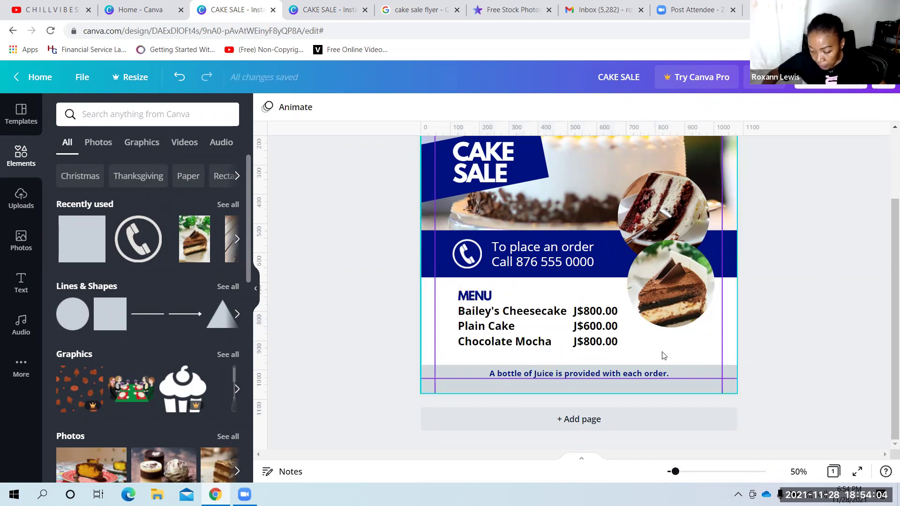
{"action": "left_click", "coordinate": [650, 373]}
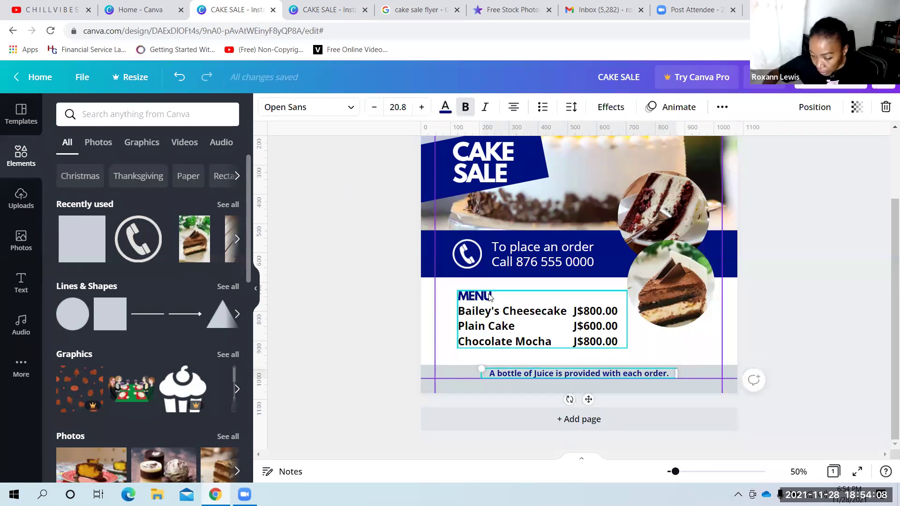
{"action": "left_click", "coordinate": [510, 296]}
{"action": "left_click", "coordinate": [742, 185]}
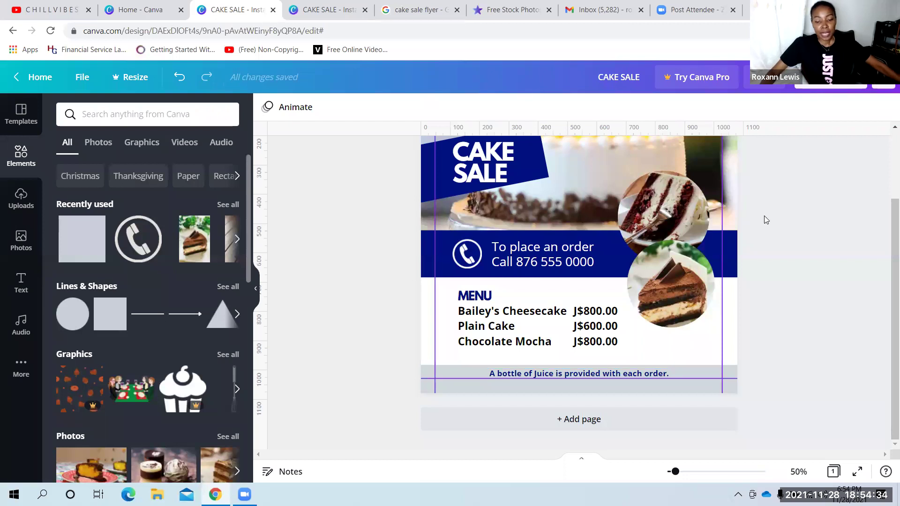
Insert the uploaded Kiwanis Foundation of Jamaica logo into the flyer
{"action": "scroll", "coordinate": [788, 251], "scroll_direction": "up", "scroll_amount": 3}
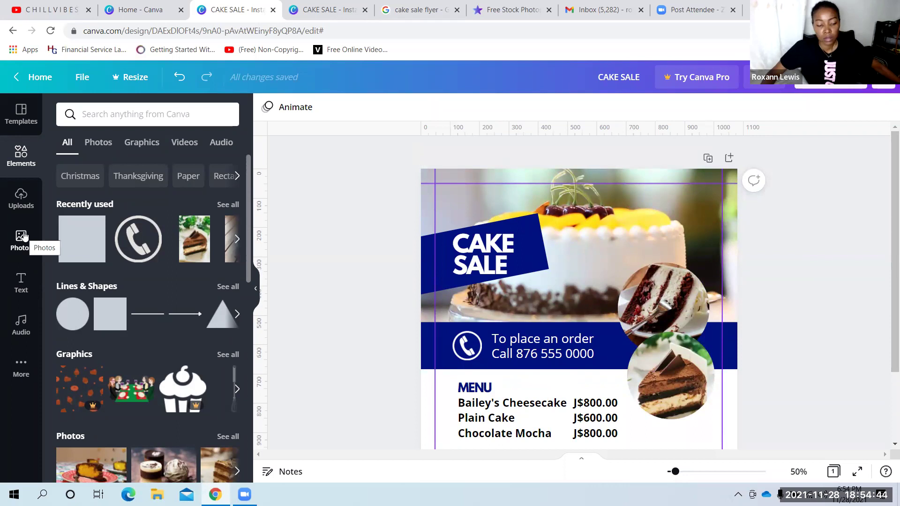
{"action": "left_click", "coordinate": [27, 200]}
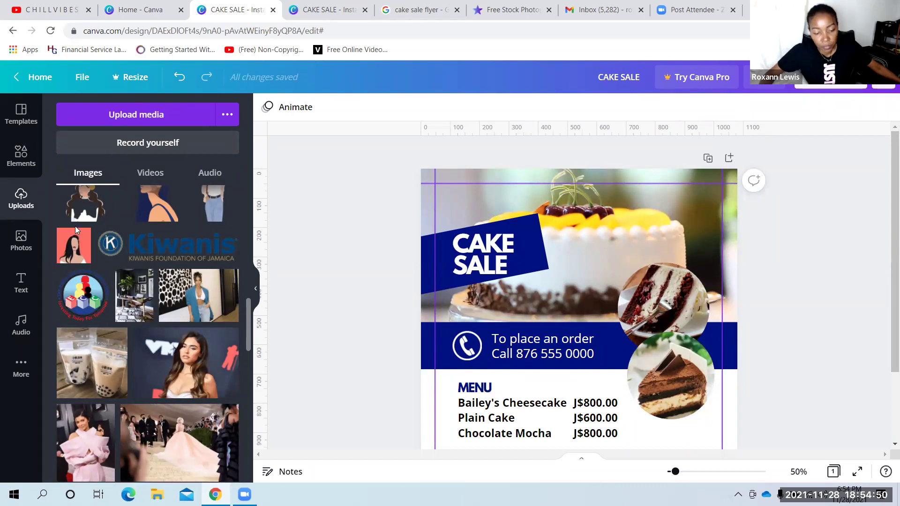
{"action": "left_click", "coordinate": [177, 254]}
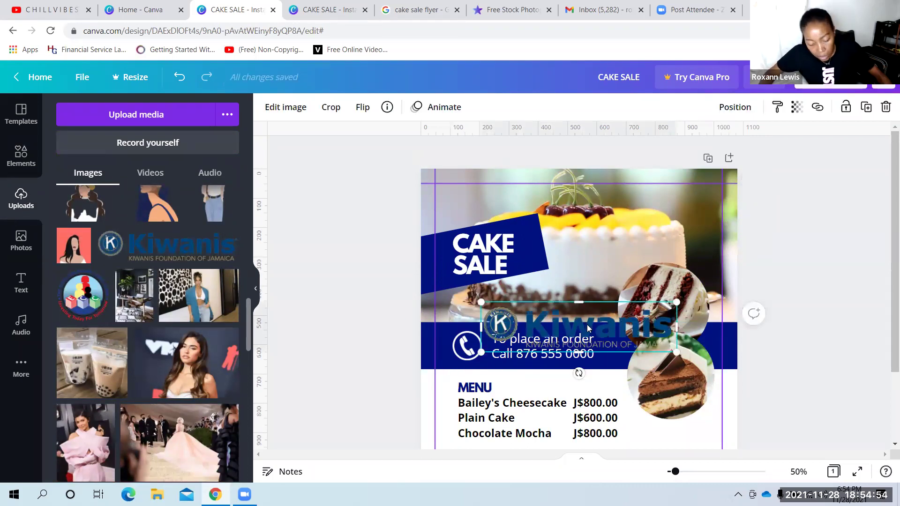
Try twice to move the full-size Kiwanis logo up onto the main cake photo, undoing each attempt
{"action": "left_click_drag", "start_coordinate": [586, 324], "coordinate": [589, 200]}
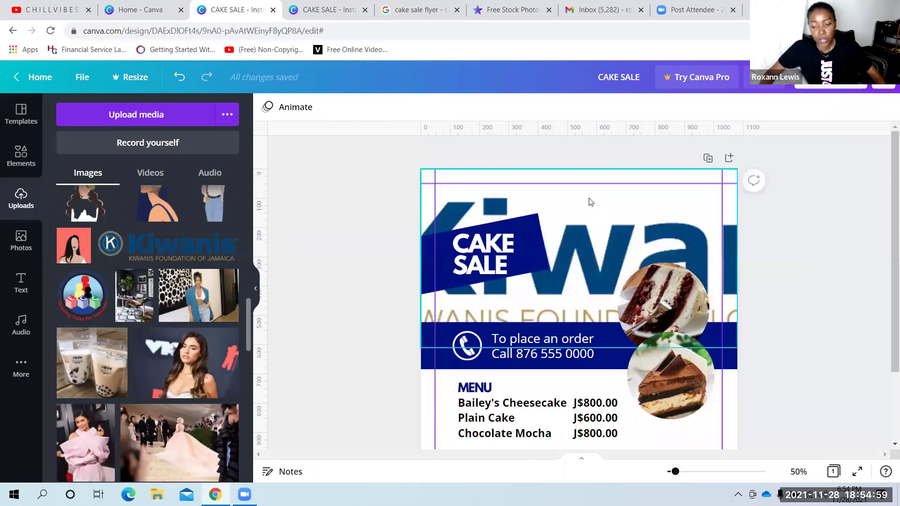
{"action": "left_click", "coordinate": [180, 77]}
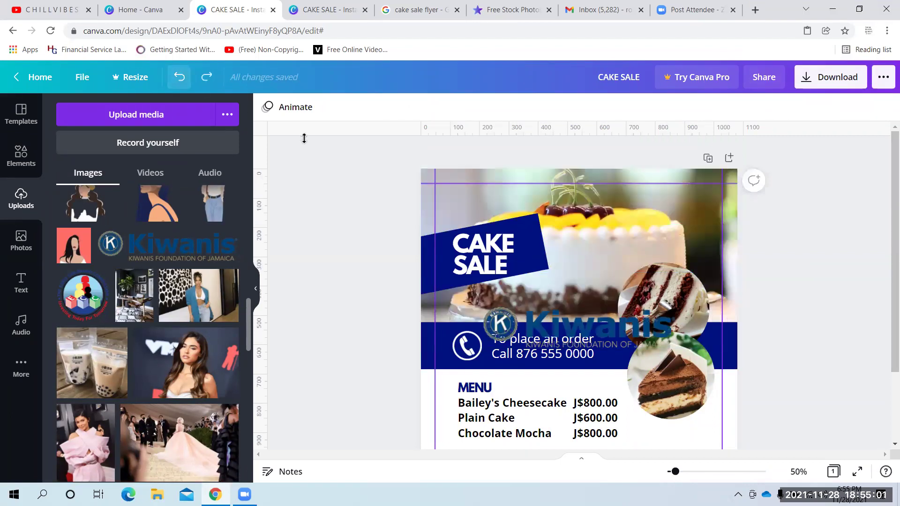
{"action": "left_click", "coordinate": [553, 323]}
{"action": "left_click_drag", "start_coordinate": [553, 323], "coordinate": [516, 203]}
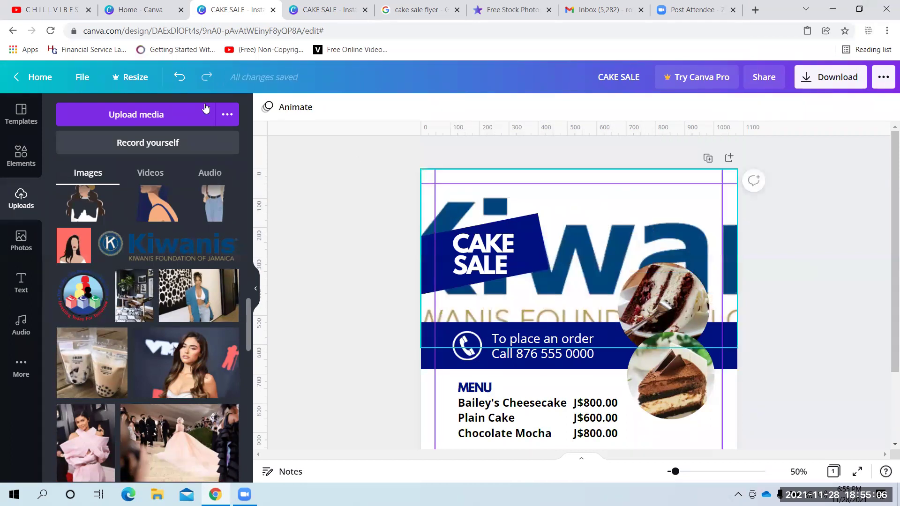
{"action": "left_click", "coordinate": [180, 76]}
Shrink the Kiwanis logo to roughly two thirds of its width and place it near the cake photo's upper-right corner
{"action": "left_click", "coordinate": [533, 329]}
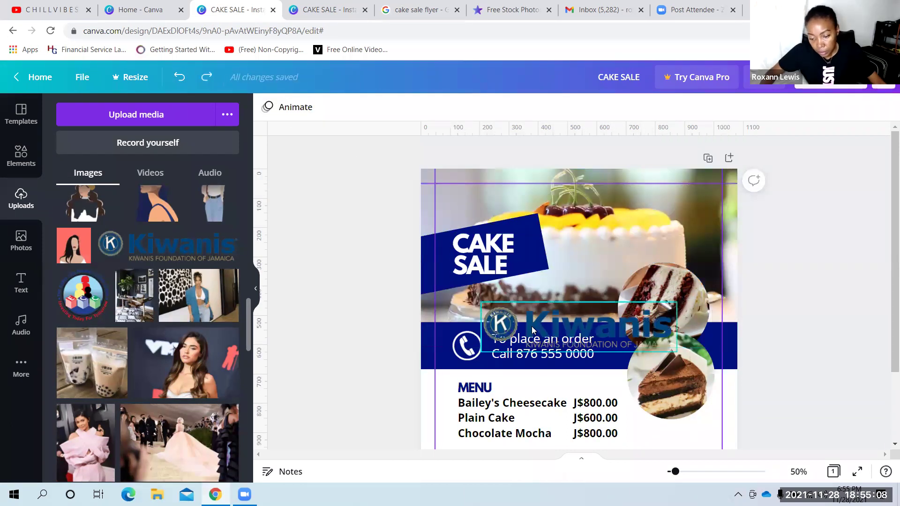
{"action": "left_click_drag", "start_coordinate": [481, 352], "coordinate": [542, 333]}
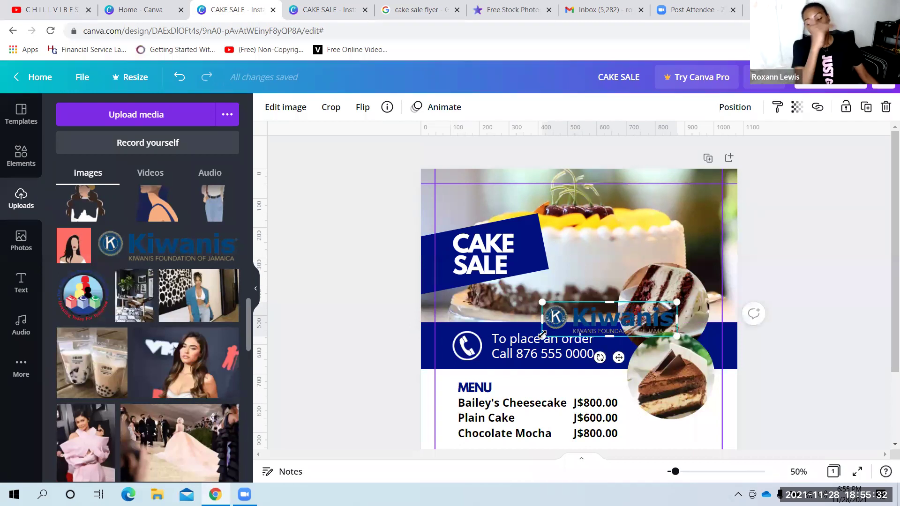
{"action": "mouse_move", "coordinate": [604, 328]}
{"action": "left_mouse_down"}
{"action": "mouse_move", "coordinate": [642, 197]}
{"action": "mouse_move", "coordinate": [609, 330]}
{"action": "mouse_move", "coordinate": [626, 217]}
{"action": "mouse_move", "coordinate": [604, 327]}
{"action": "left_mouse_up"}
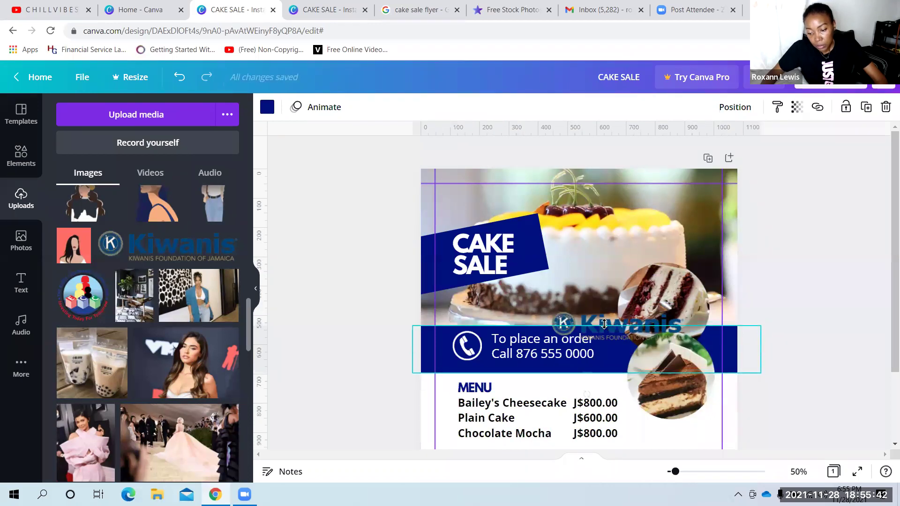
{"action": "left_click_drag", "start_coordinate": [656, 326], "coordinate": [654, 323]}
{"action": "left_click_drag", "start_coordinate": [660, 268], "coordinate": [671, 211]}
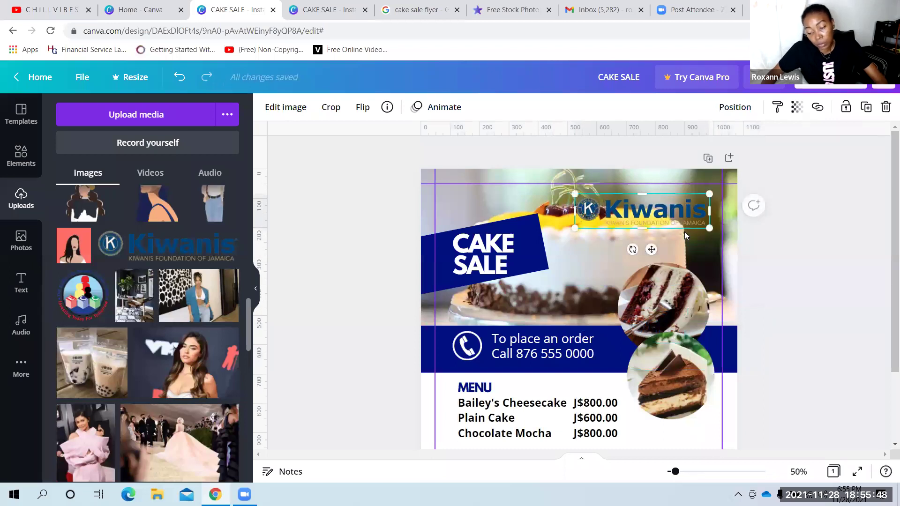
{"action": "left_click", "coordinate": [847, 258]}
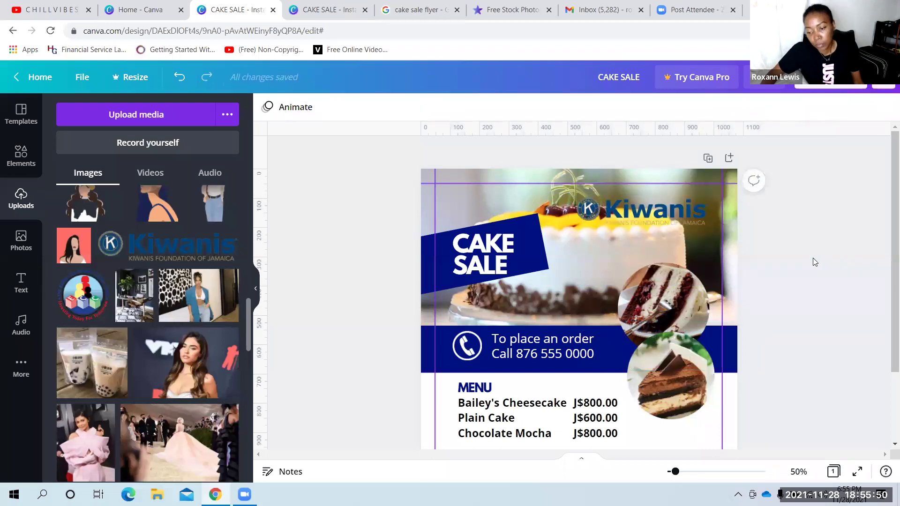
Try to reposition the small Kiwanis logo over the cake photo, undoing the first attempt and nudging the logo slightly downward
{"action": "left_click", "coordinate": [610, 207]}
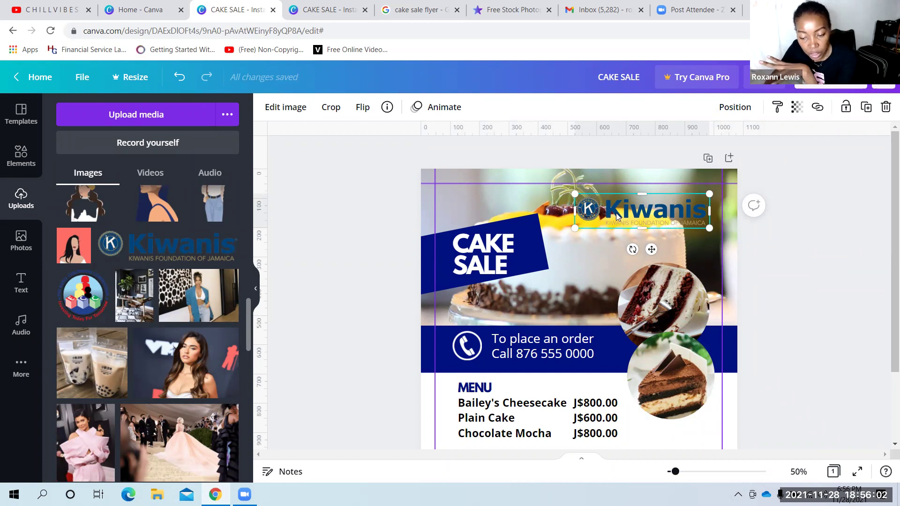
{"action": "mouse_move", "coordinate": [618, 216]}
{"action": "left_mouse_down"}
{"action": "mouse_move", "coordinate": [610, 337]}
{"action": "mouse_move", "coordinate": [610, 232]}
{"action": "left_mouse_up"}
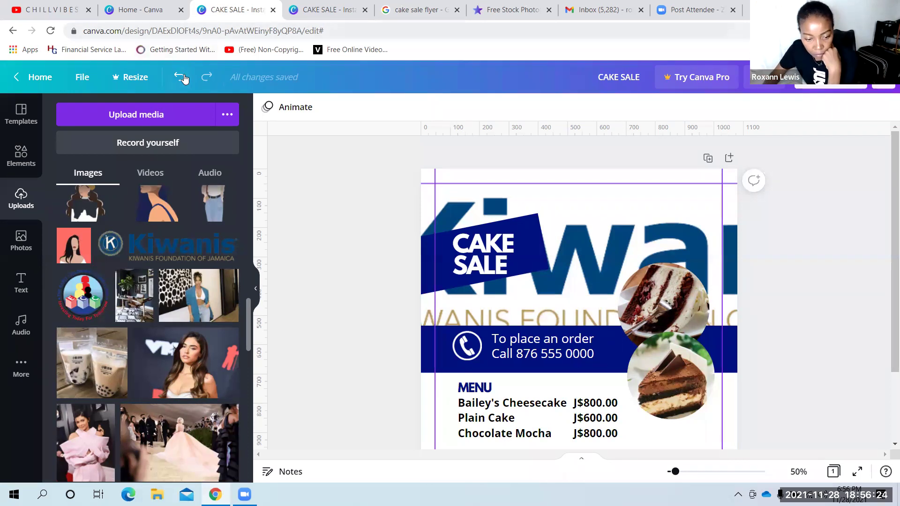
{"action": "left_click", "coordinate": [179, 76]}
{"action": "left_click", "coordinate": [629, 208]}
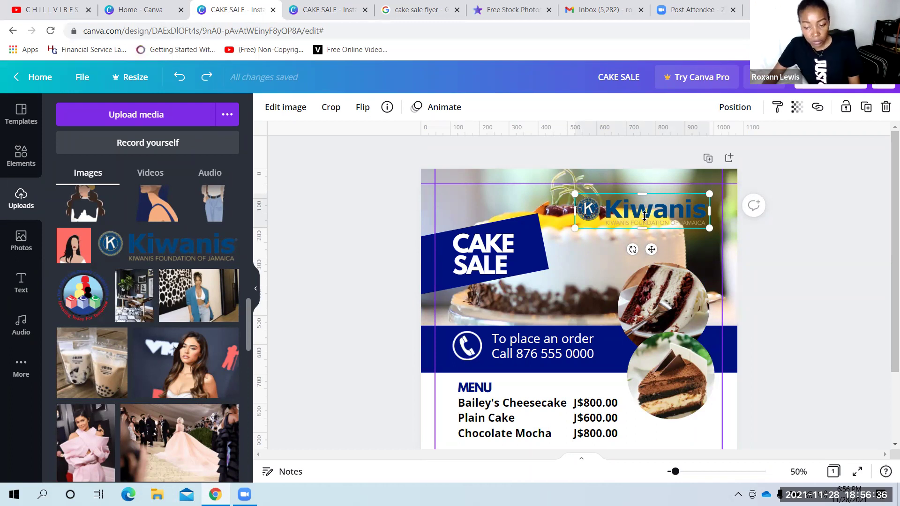
{"action": "left_click_drag", "start_coordinate": [642, 214], "coordinate": [701, 253]}
{"action": "left_click_drag", "start_coordinate": [684, 146], "coordinate": [618, 218]}
{"action": "left_click", "coordinate": [621, 217]}
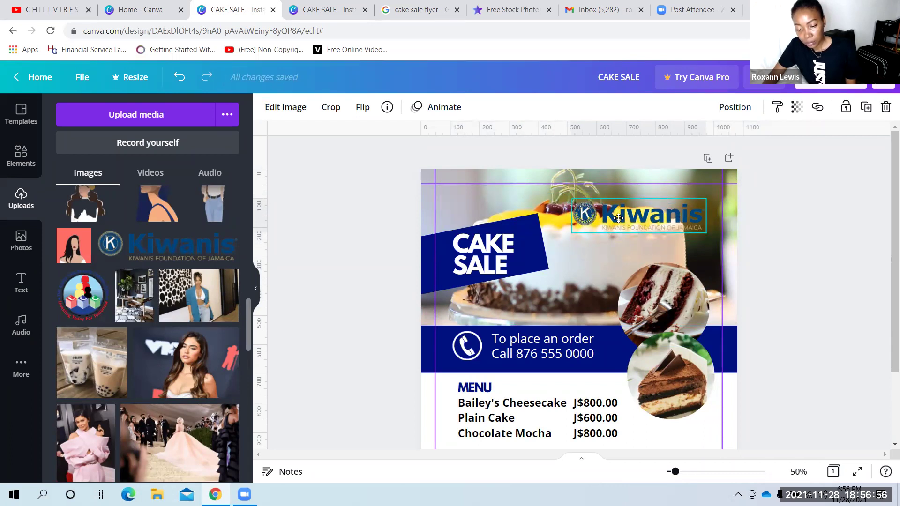
{"action": "left_click_drag", "start_coordinate": [618, 218], "coordinate": [618, 218]}
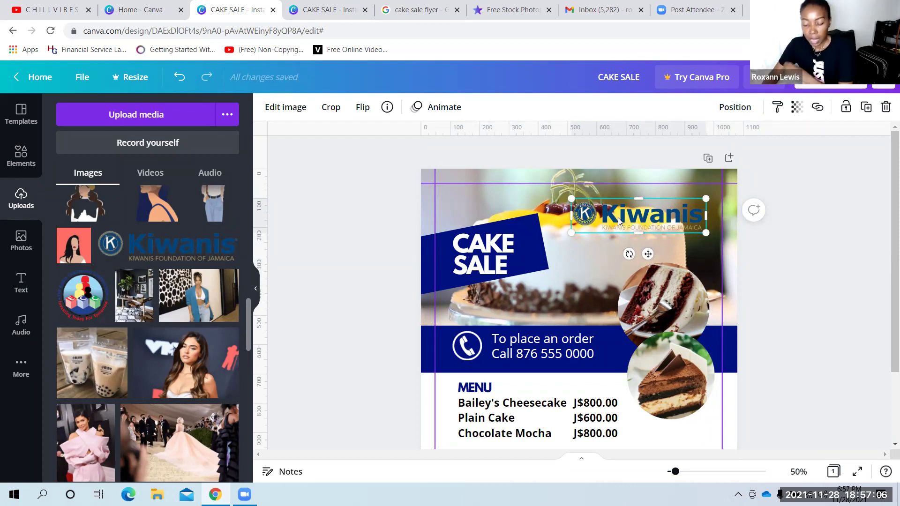
Delete the small Kiwanis logo and insert a fresh full-size copy from the uploaded images
{"action": "key", "text": "Delete"}
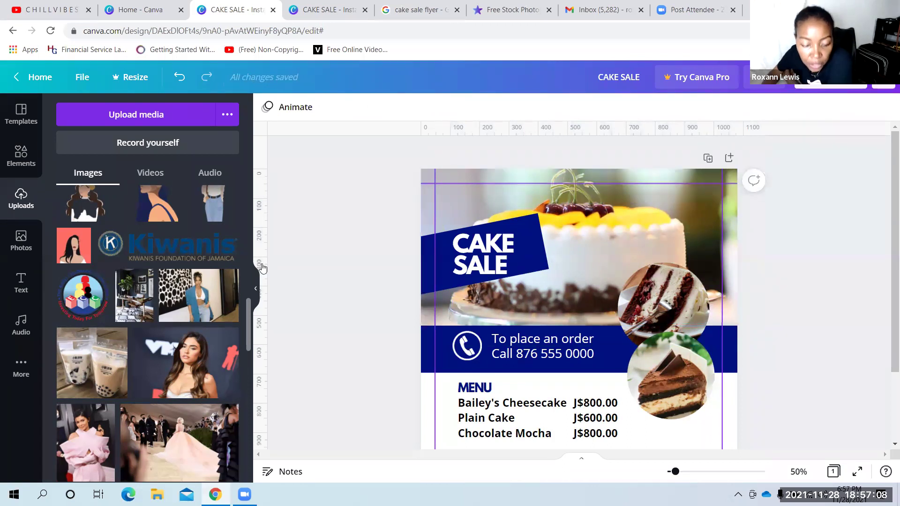
{"action": "left_click", "coordinate": [168, 253]}
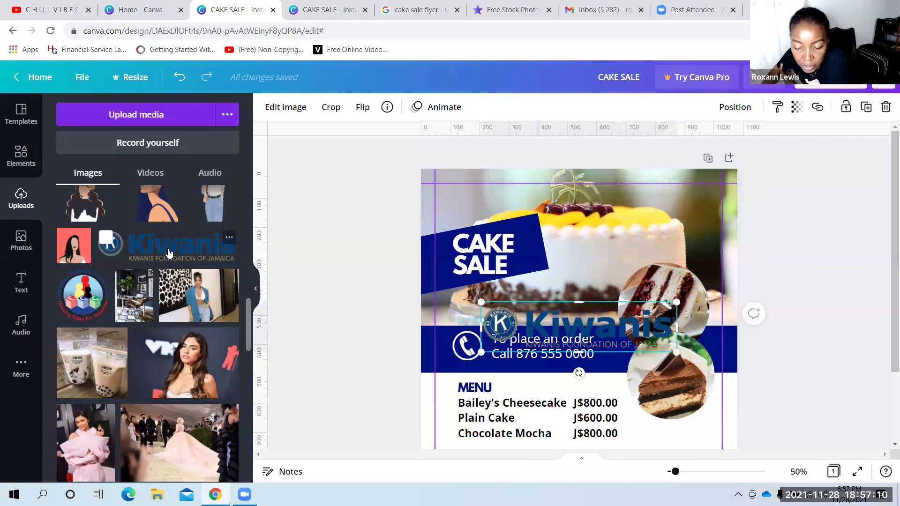
{"action": "scroll", "coordinate": [823, 234], "scroll_direction": "down", "scroll_amount": 1}
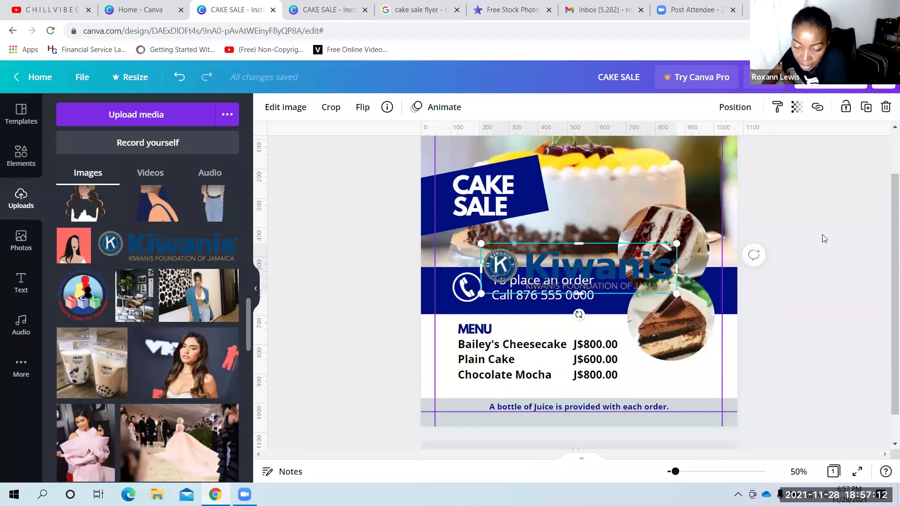
{"action": "scroll", "coordinate": [796, 242], "scroll_direction": "up", "scroll_amount": 1}
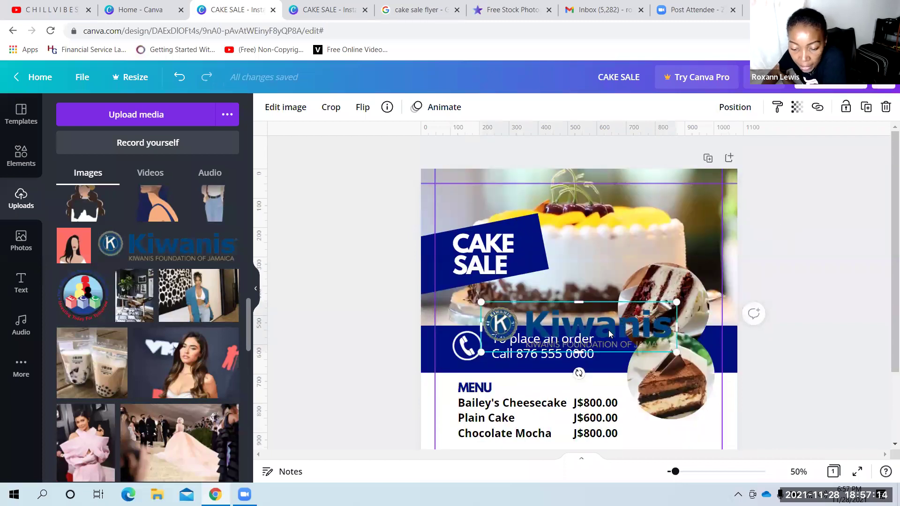
Try to move the new Kiwanis logo over the cake photo and the round cake picture, and undo the attempt
{"action": "left_click_drag", "start_coordinate": [608, 327], "coordinate": [642, 215]}
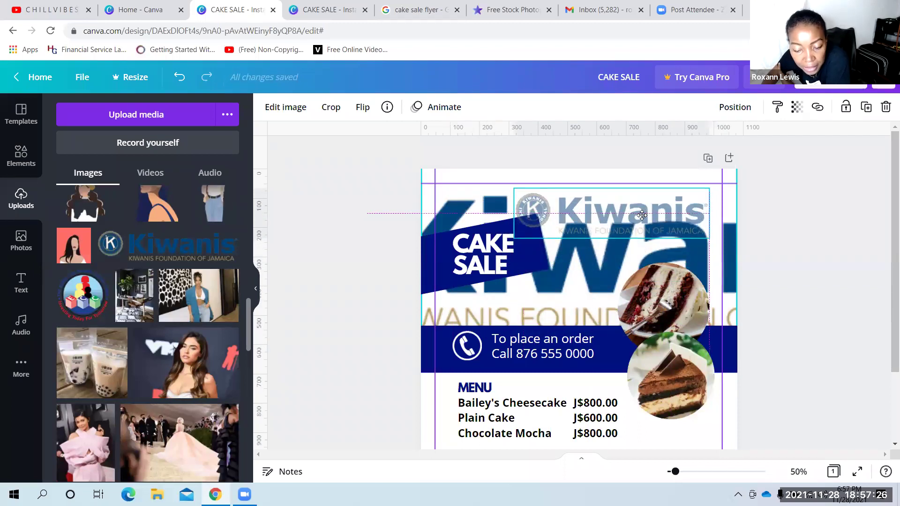
{"action": "left_click_drag", "start_coordinate": [642, 215], "coordinate": [624, 324]}
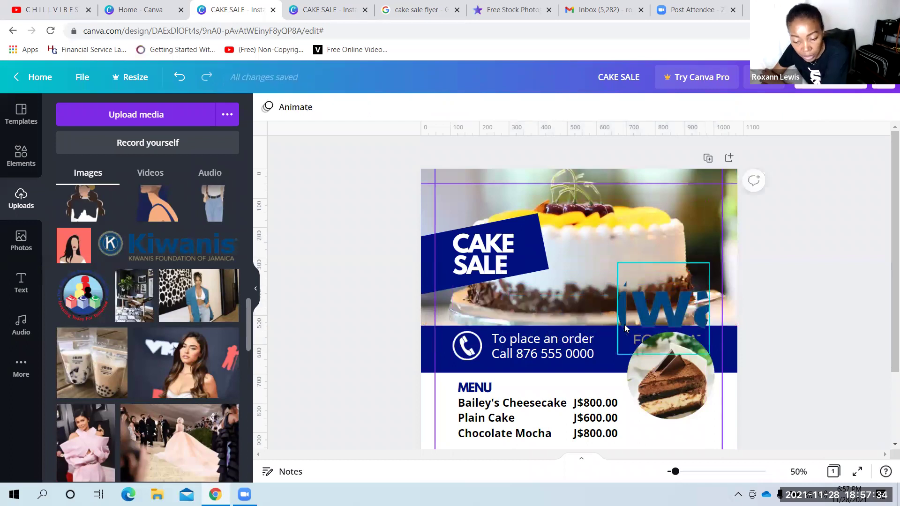
{"action": "left_click", "coordinate": [179, 77]}
Move the full-size Kiwanis logo up to the upper-right area of the main cake photo, inside the margin guides
{"action": "left_click", "coordinate": [600, 324]}
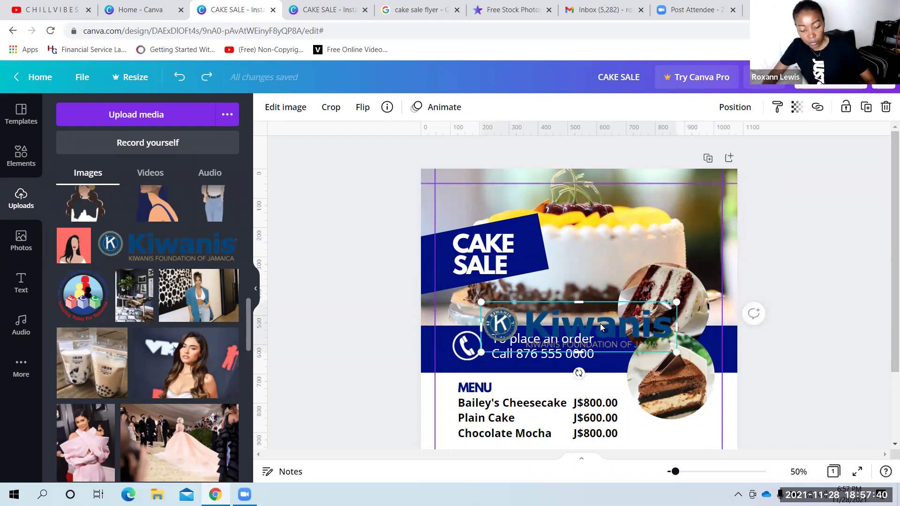
{"action": "left_click_drag", "start_coordinate": [600, 323], "coordinate": [635, 211]}
{"action": "left_click_drag", "start_coordinate": [605, 205], "coordinate": [637, 209]}
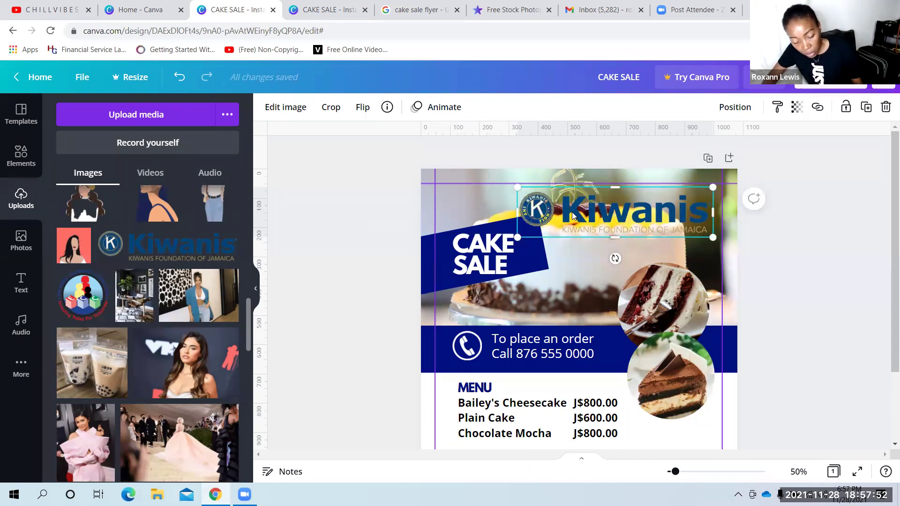
{"action": "left_click_drag", "start_coordinate": [573, 215], "coordinate": [522, 214]}
{"action": "left_click_drag", "start_coordinate": [579, 188], "coordinate": [577, 215]}
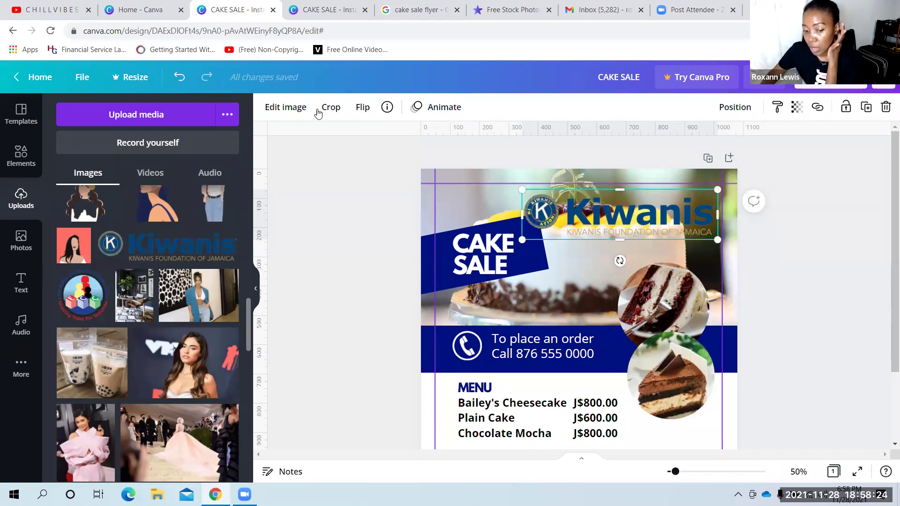
Adjust the Kiwanis logo image to brightness 100, contrast 100 and saturation -100
{"action": "left_click", "coordinate": [289, 115]}
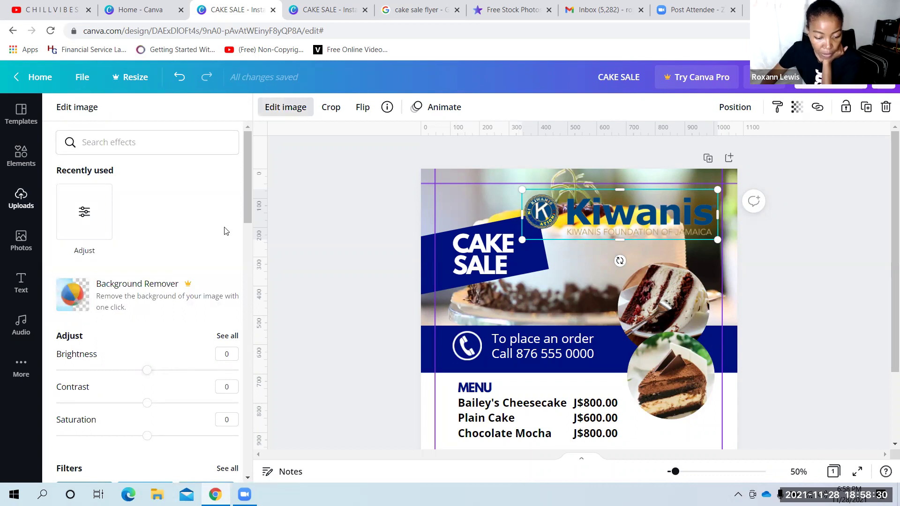
{"action": "scroll", "coordinate": [250, 227], "scroll_direction": "down", "scroll_amount": 3}
{"action": "left_click_drag", "start_coordinate": [147, 224], "coordinate": [341, 220]}
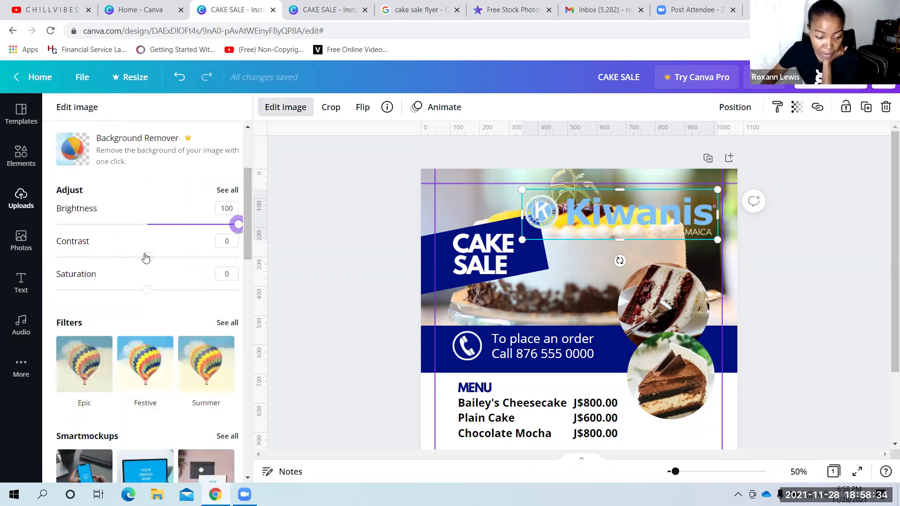
{"action": "left_click_drag", "start_coordinate": [177, 263], "coordinate": [299, 267]}
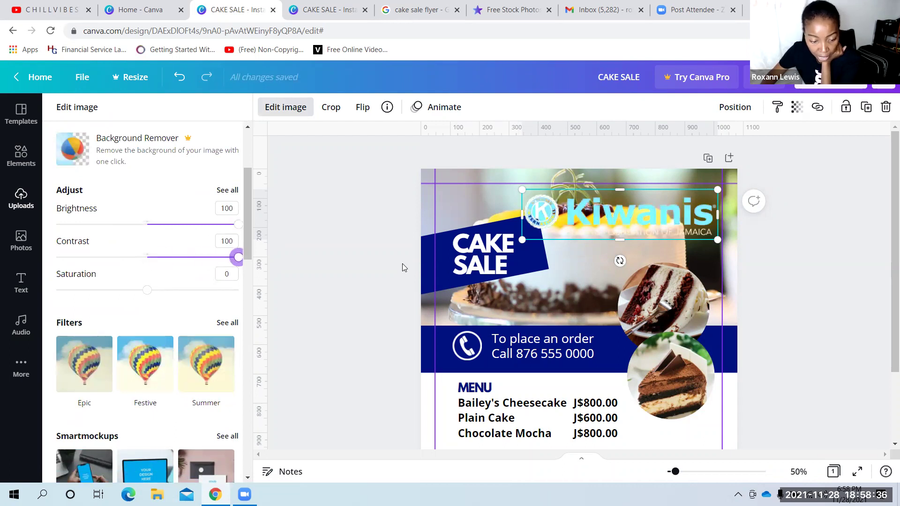
{"action": "left_click_drag", "start_coordinate": [147, 290], "coordinate": [4, 311]}
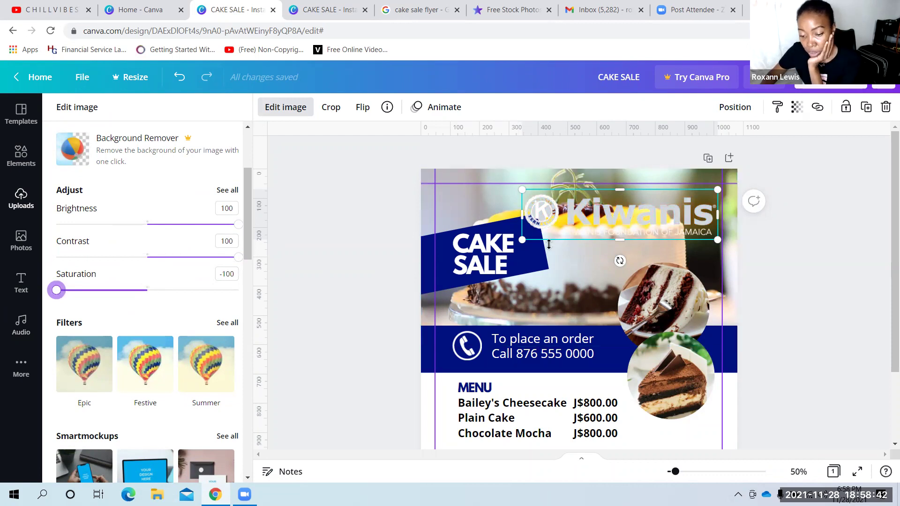
Shrink the Kiwanis logo to roughly half its width, keeping it at the cake photo's upper-right corner
{"action": "left_click_drag", "start_coordinate": [521, 240], "coordinate": [638, 229]}
{"action": "left_click", "coordinate": [802, 275]}
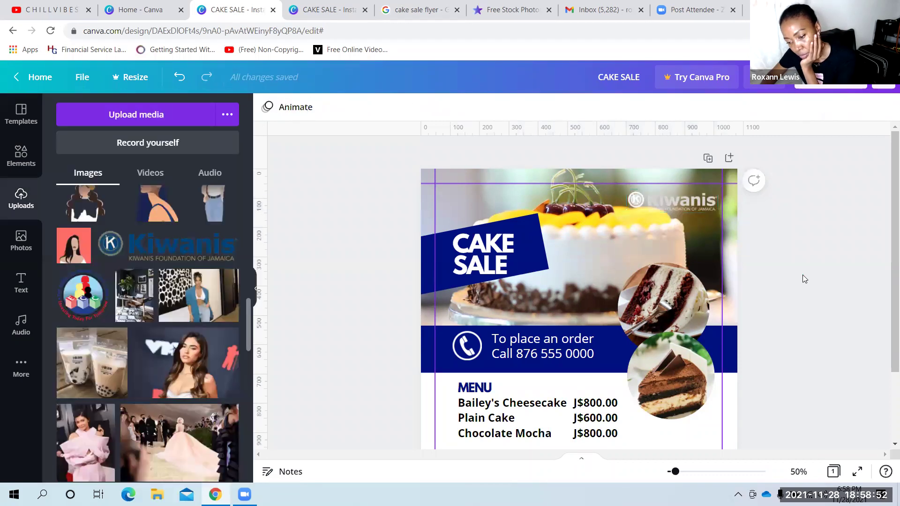
Reset the Kiwanis logo's brightness, contrast and saturation to 0
{"action": "left_click", "coordinate": [692, 214]}
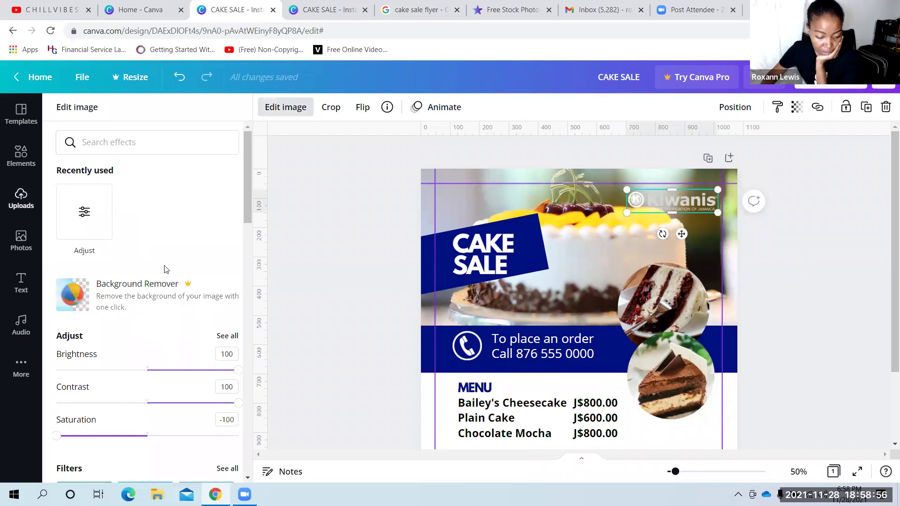
{"action": "scroll", "coordinate": [216, 333], "scroll_direction": "down", "scroll_amount": 5}
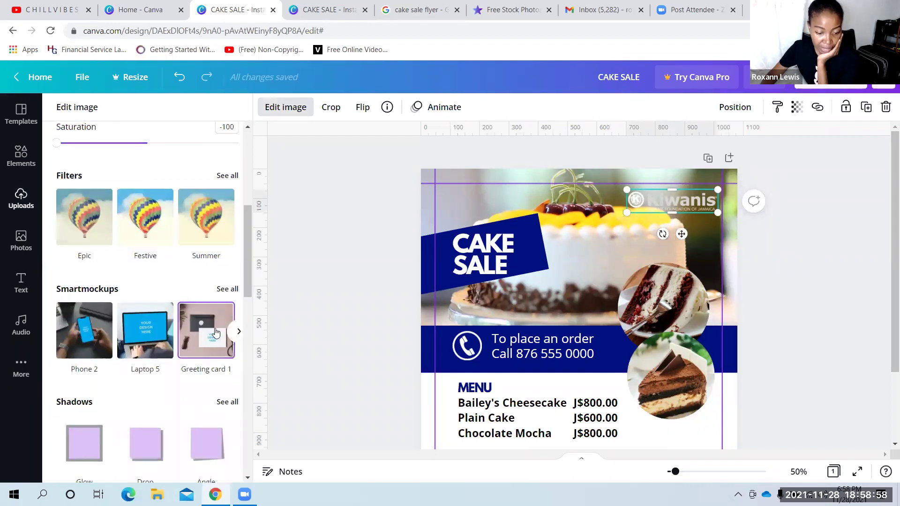
{"action": "scroll", "coordinate": [215, 333], "scroll_direction": "up", "scroll_amount": 5}
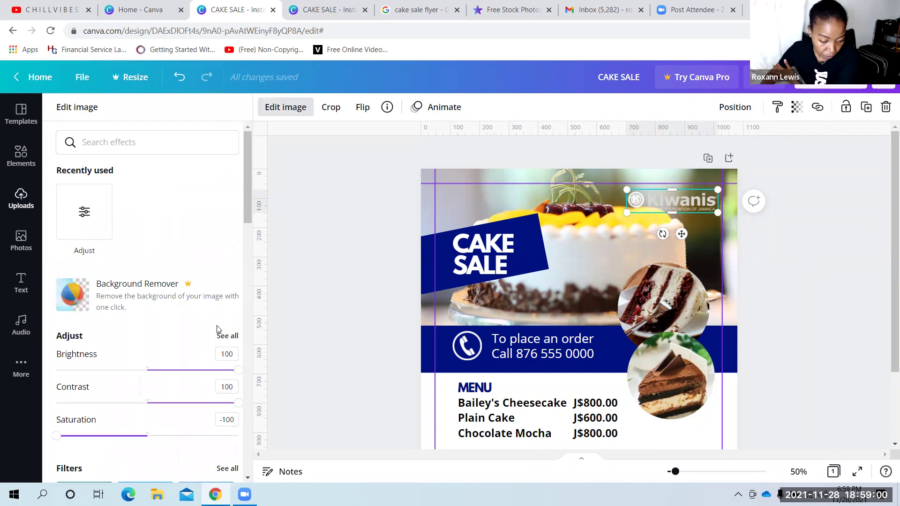
{"action": "left_click_drag", "start_coordinate": [238, 370], "coordinate": [148, 372]}
{"action": "left_click_drag", "start_coordinate": [237, 404], "coordinate": [147, 402]}
{"action": "left_click_drag", "start_coordinate": [60, 436], "coordinate": [147, 436]}
{"action": "left_click_drag", "start_coordinate": [143, 375], "coordinate": [149, 378]}
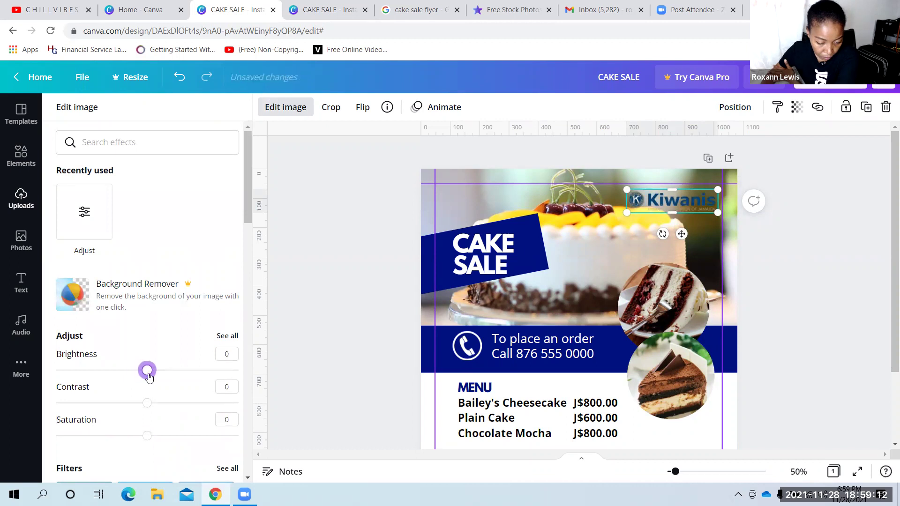
Move the Kiwanis logo to the flyer's upper-left corner, just above the CAKE SALE banner and inside the margin guides
{"action": "left_click", "coordinate": [672, 222]}
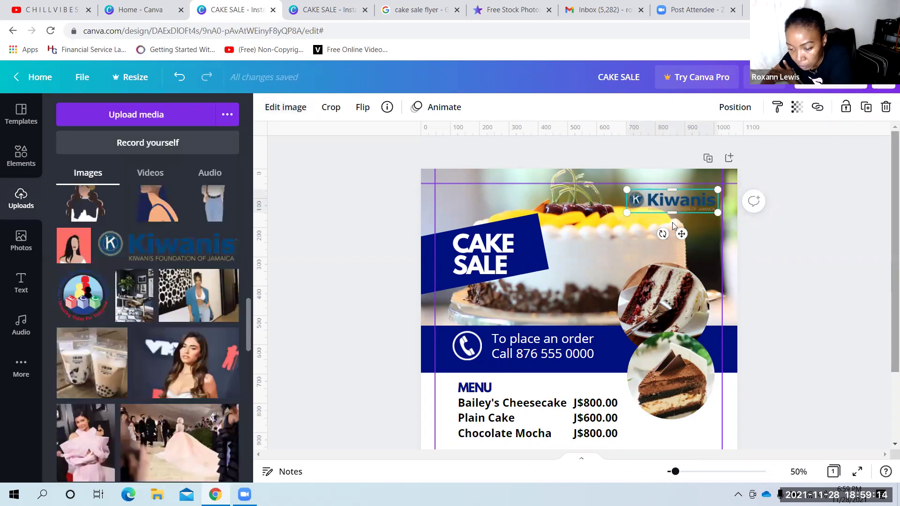
{"action": "left_click_drag", "start_coordinate": [681, 233], "coordinate": [630, 272]}
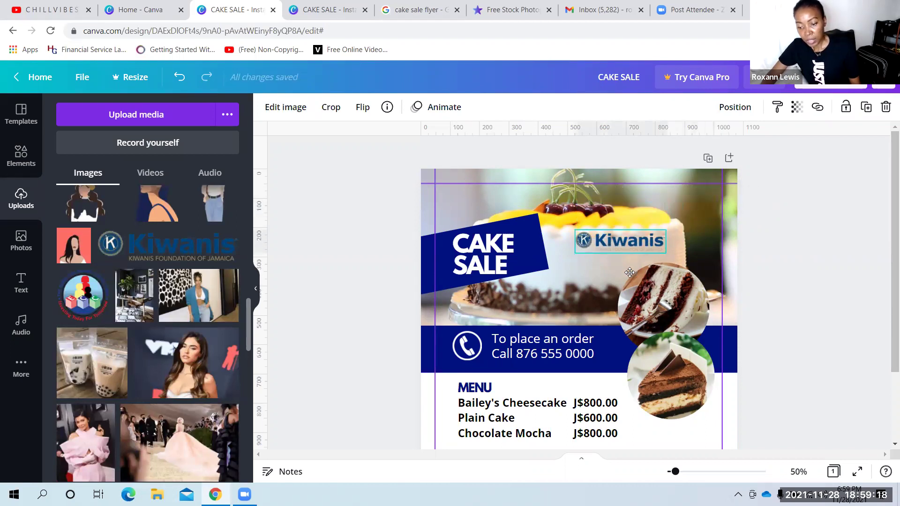
{"action": "left_click", "coordinate": [847, 216]}
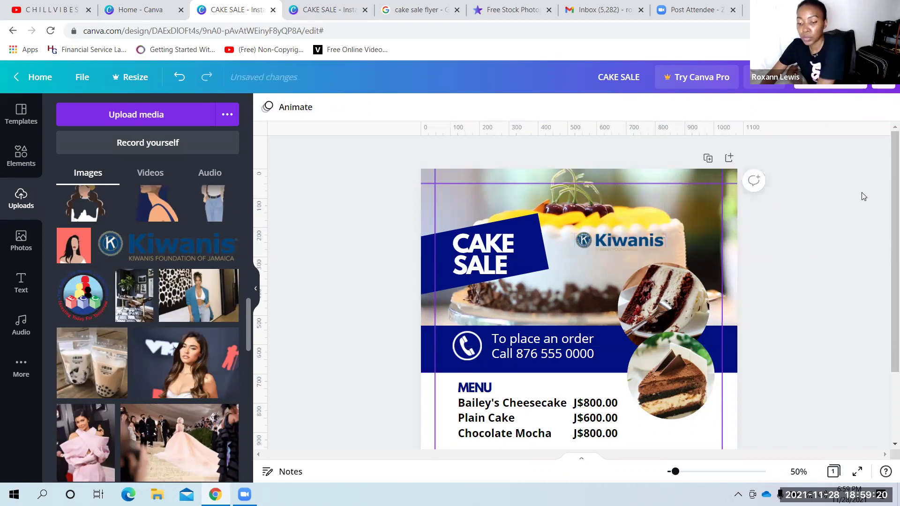
{"action": "left_click", "coordinate": [629, 251]}
{"action": "left_click_drag", "start_coordinate": [629, 252], "coordinate": [492, 209]}
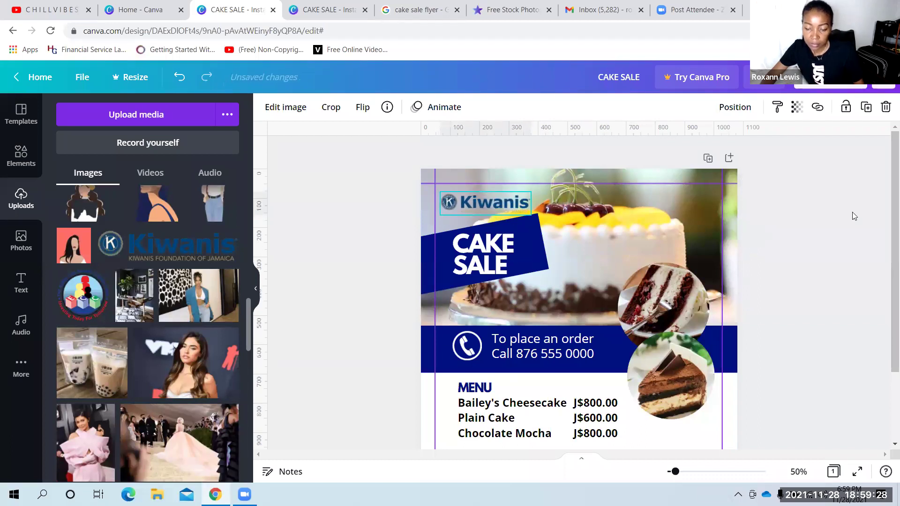
{"action": "left_click", "coordinate": [790, 252]}
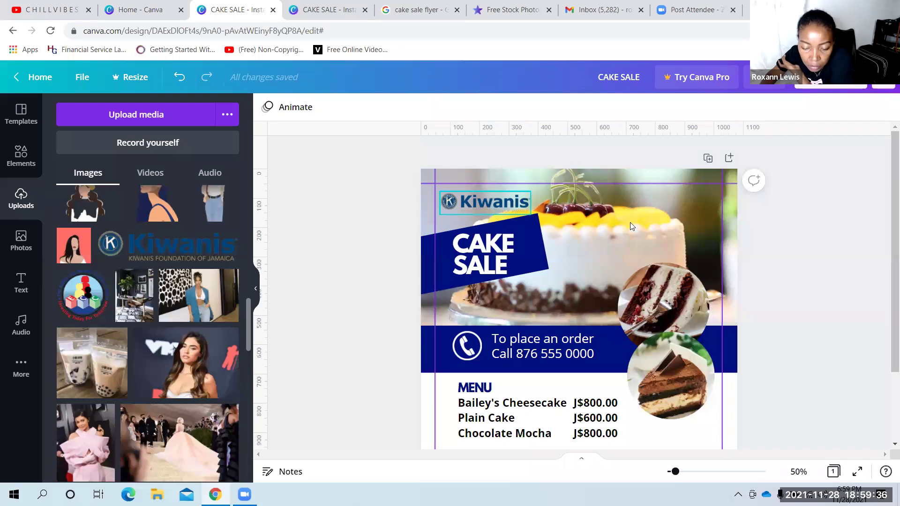
{"action": "scroll", "coordinate": [754, 220], "scroll_direction": "down", "scroll_amount": 1}
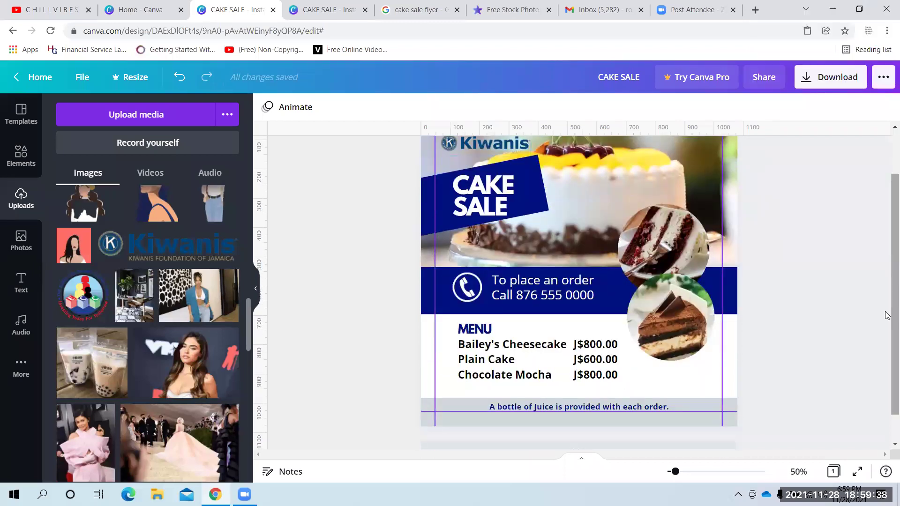
{"action": "scroll", "coordinate": [887, 301], "scroll_direction": "up", "scroll_amount": 1}
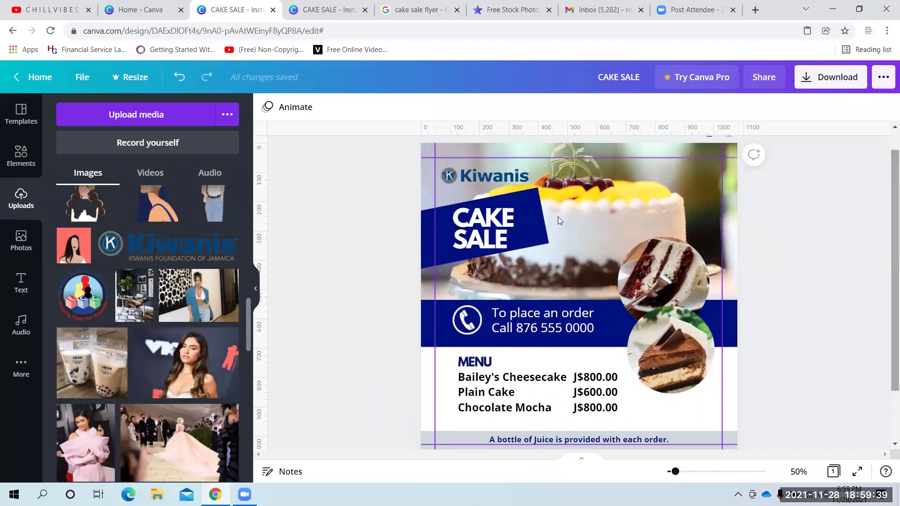
Enlarge the Kiwanis logo above the CAKE SALE banner by about a fifth, keeping its upper-left corner in place
{"action": "left_click", "coordinate": [471, 176]}
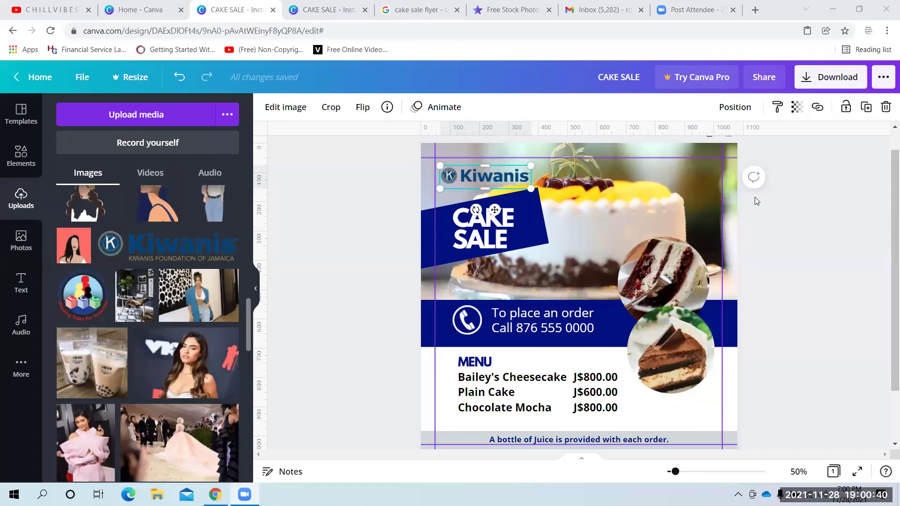
{"action": "left_click", "coordinate": [795, 222]}
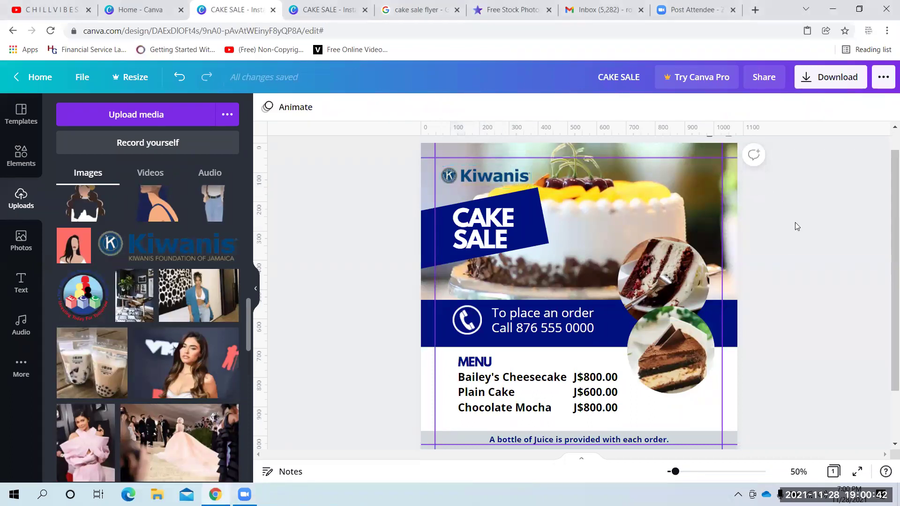
{"action": "left_click", "coordinate": [475, 168]}
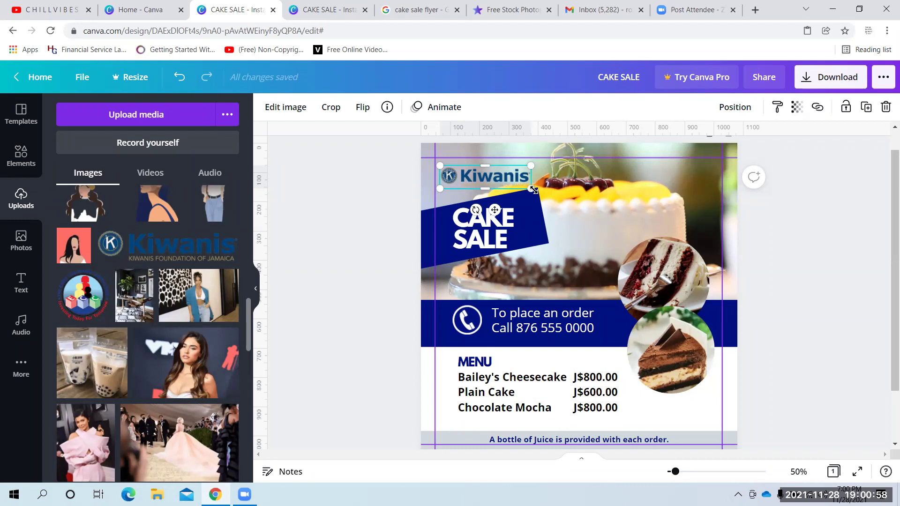
{"action": "left_click_drag", "start_coordinate": [529, 189], "coordinate": [563, 220]}
{"action": "left_click_drag", "start_coordinate": [563, 220], "coordinate": [548, 214]}
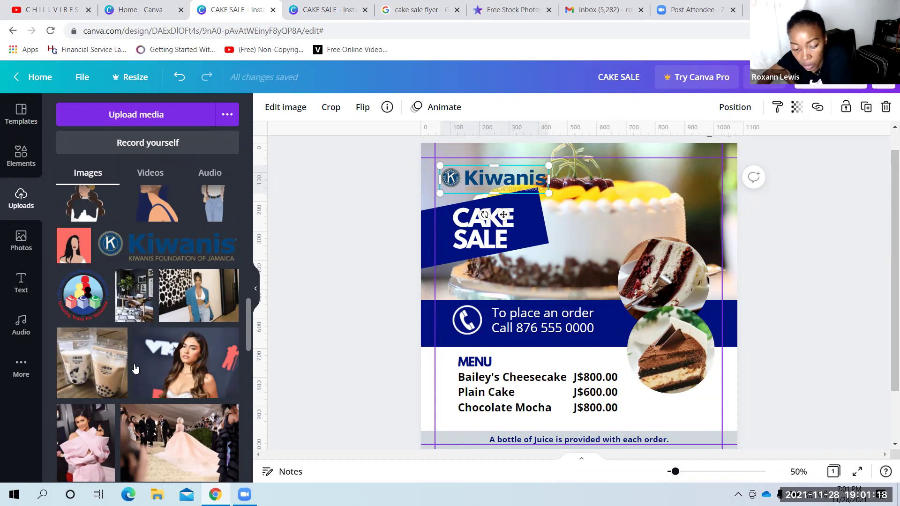
{"action": "scroll", "coordinate": [136, 366], "scroll_direction": "up", "scroll_amount": 10}
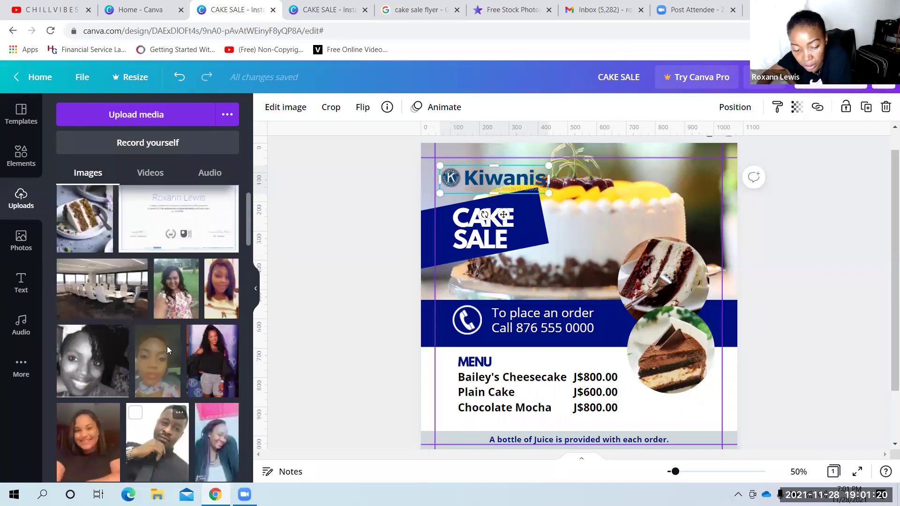
{"action": "scroll", "coordinate": [168, 349], "scroll_direction": "up", "scroll_amount": 1}
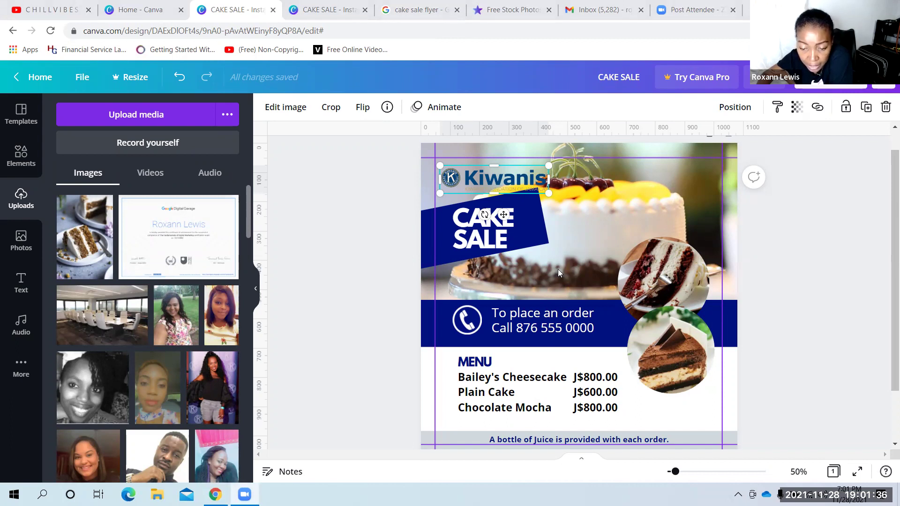
{"action": "left_click", "coordinate": [829, 241]}
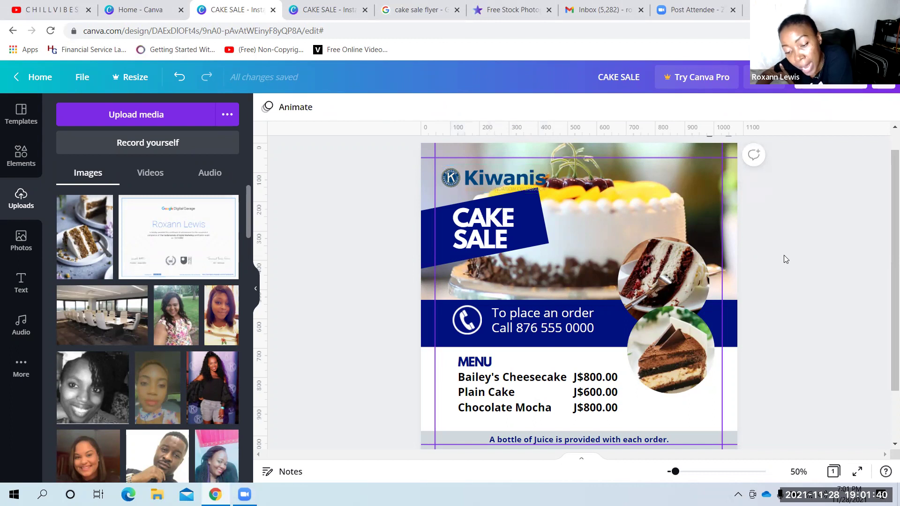
{"action": "scroll", "coordinate": [784, 256], "scroll_direction": "down", "scroll_amount": 2}
{"action": "scroll", "coordinate": [784, 256], "scroll_direction": "up", "scroll_amount": 3}
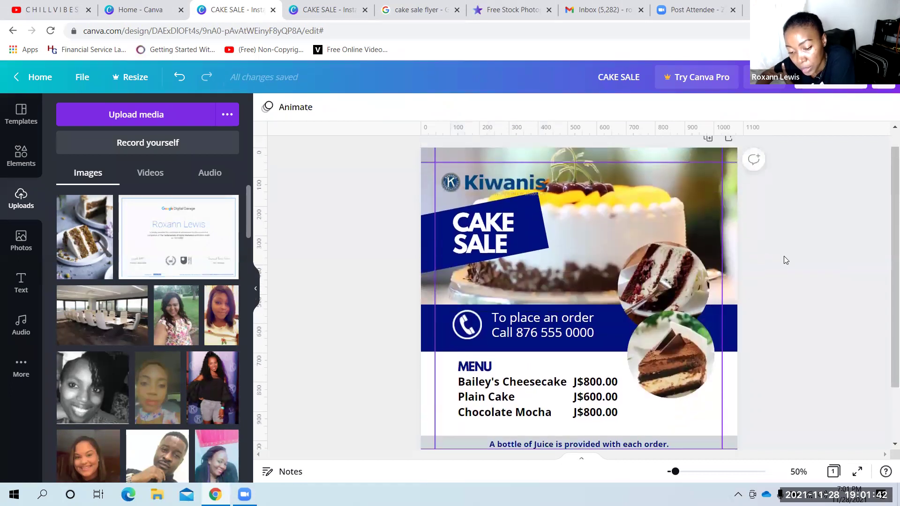
{"action": "scroll", "coordinate": [784, 256], "scroll_direction": "up", "scroll_amount": 1}
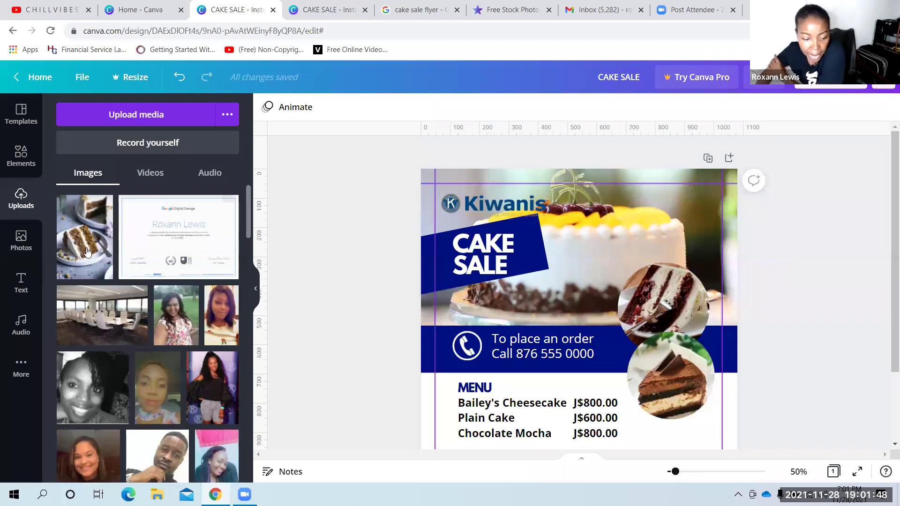
{"action": "left_click", "coordinate": [21, 281]}
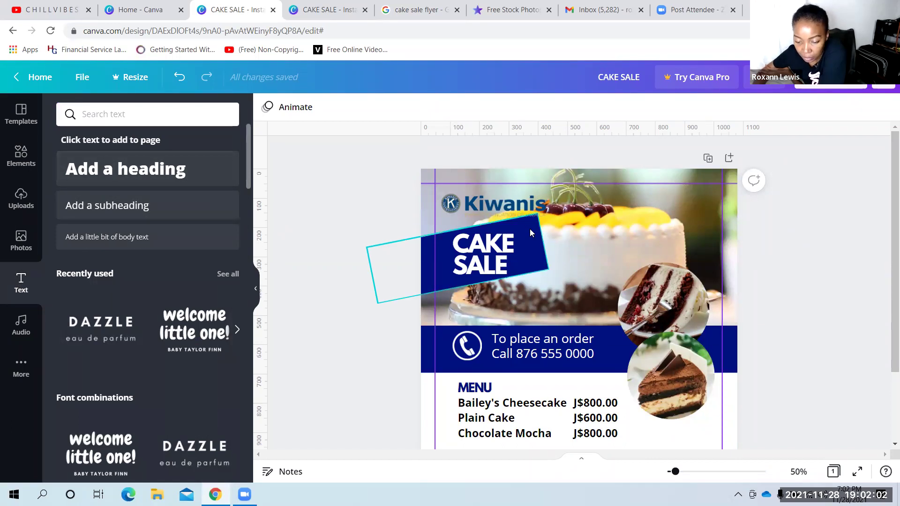
{"action": "scroll", "coordinate": [530, 234], "scroll_direction": "down", "scroll_amount": 2}
{"action": "scroll", "coordinate": [530, 234], "scroll_direction": "up", "scroll_amount": 2}
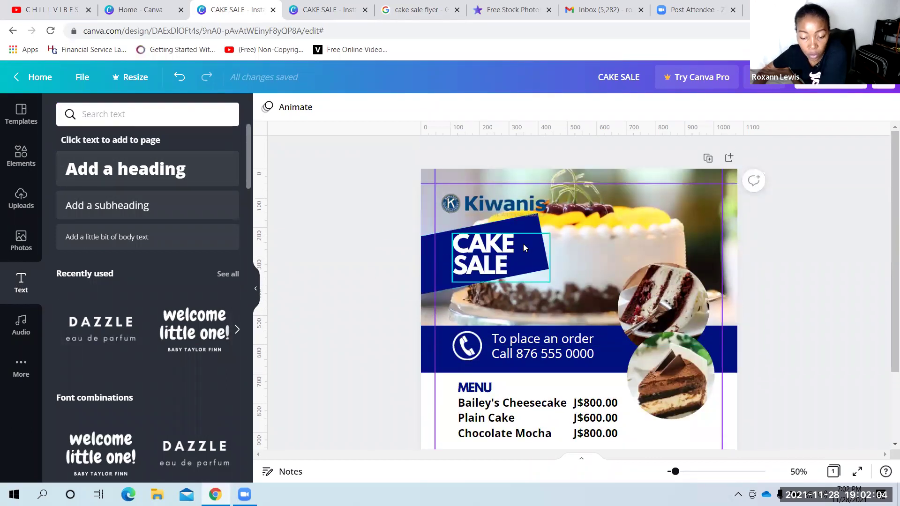
Narrow the CAKE SALE title's text box to fit its words and place a duplicate of it just to its right
{"action": "left_click", "coordinate": [493, 260]}
{"action": "left_click_drag", "start_coordinate": [549, 258], "coordinate": [525, 258]}
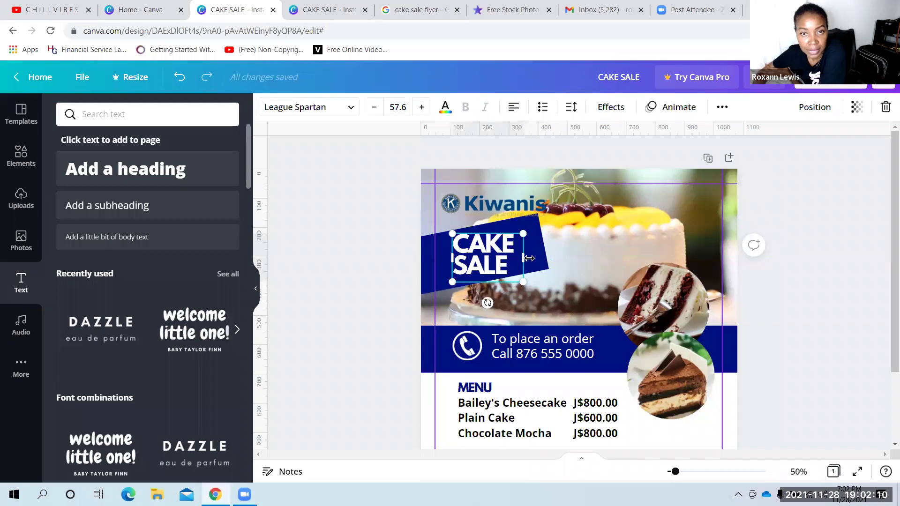
{"action": "left_click", "coordinate": [719, 108]}
{"action": "left_click", "coordinate": [718, 136]}
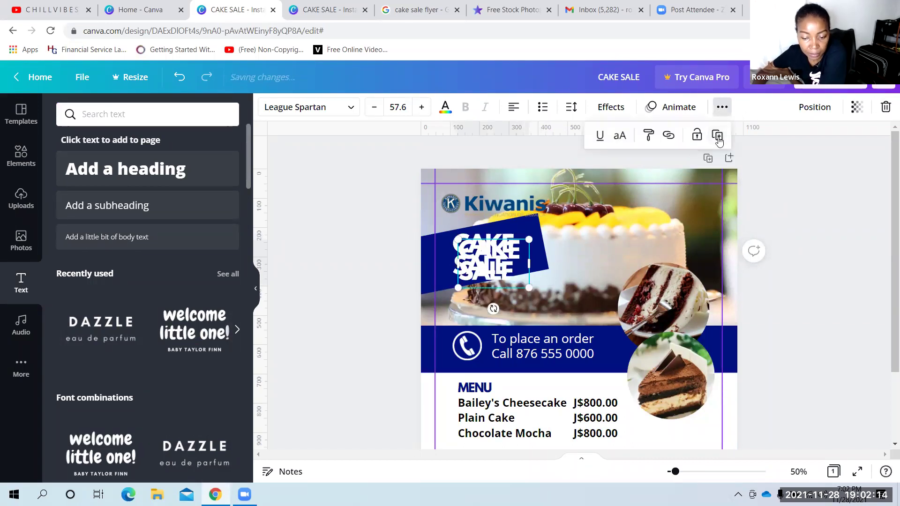
{"action": "left_click_drag", "start_coordinate": [498, 269], "coordinate": [534, 243]}
{"action": "double_click", "coordinate": [580, 265]}
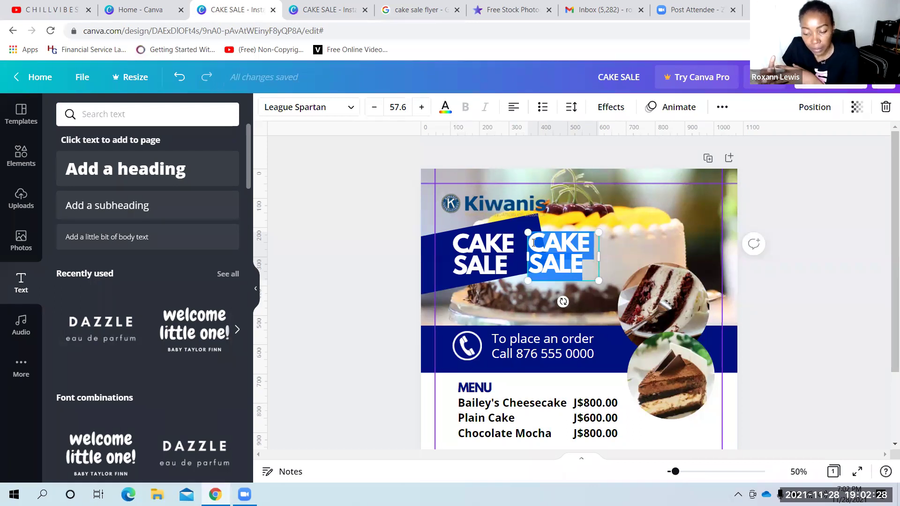
{"action": "type", "text": "N"}
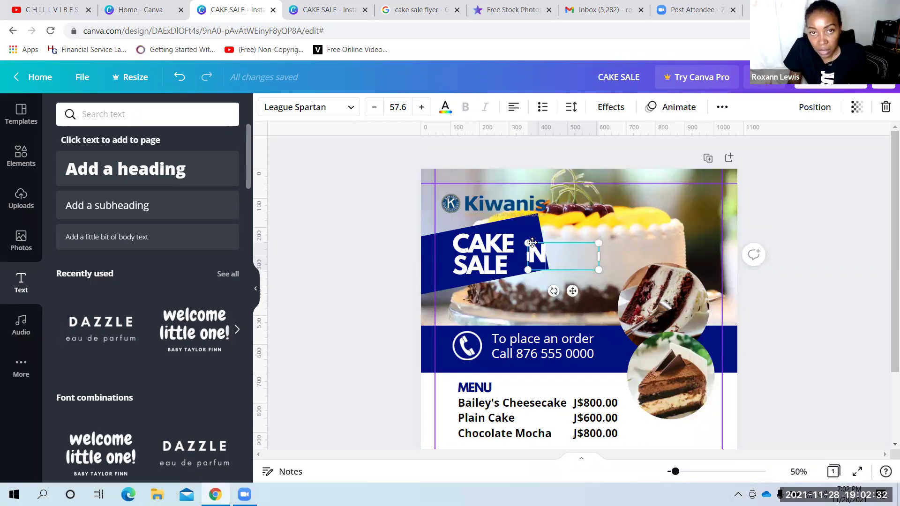
{"action": "type", "text": "ov."}
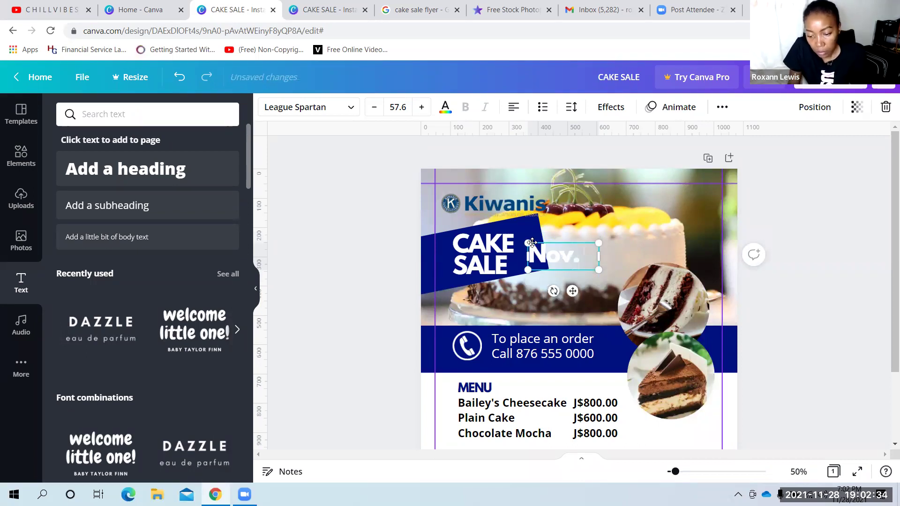
{"action": "key", "text": "BackSpace"}
{"action": "key", "text": "BackSpace"}
{"action": "key", "text": "BackSpace"}
{"action": "type", "text": "OV."}
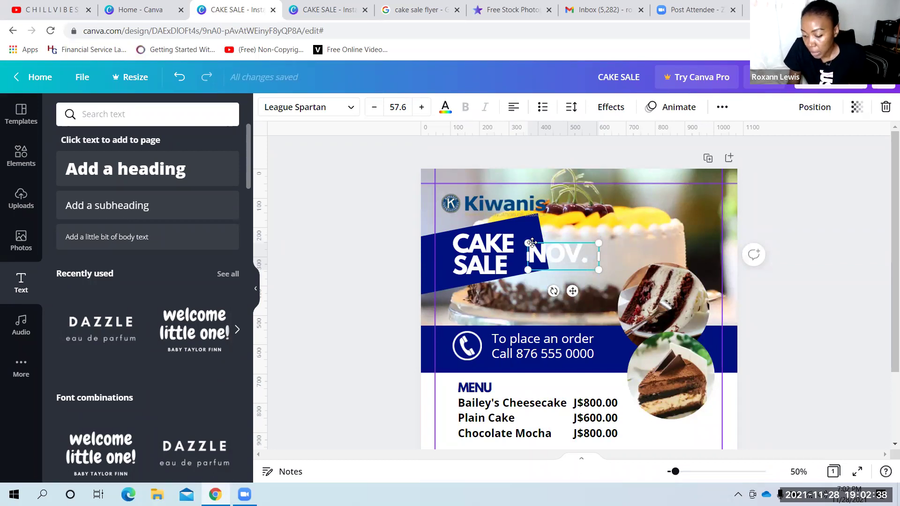
{"action": "key", "text": "Return"}
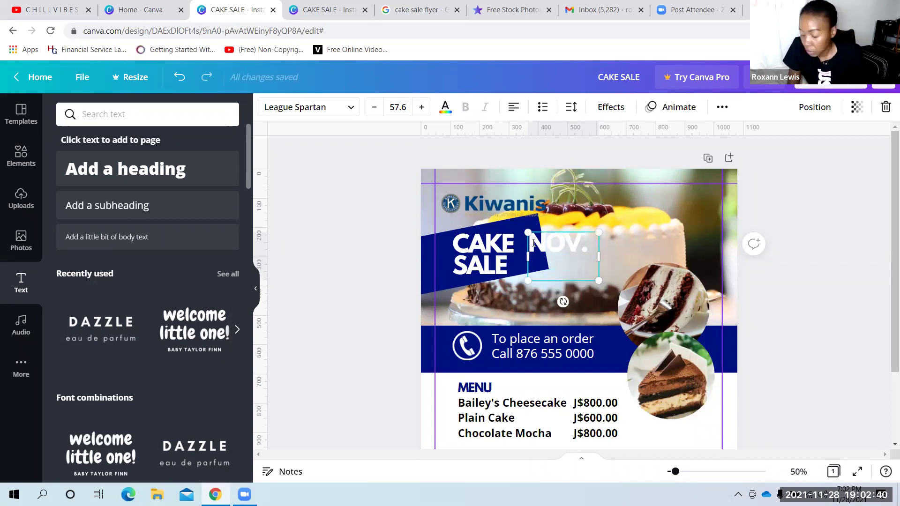
{"action": "key", "text": "BackSpace"}
{"action": "key", "text": "BackSpace"}
{"action": "key", "text": "BackSpace"}
{"action": "key", "text": "BackSpace"}
{"action": "key", "text": "BackSpace"}
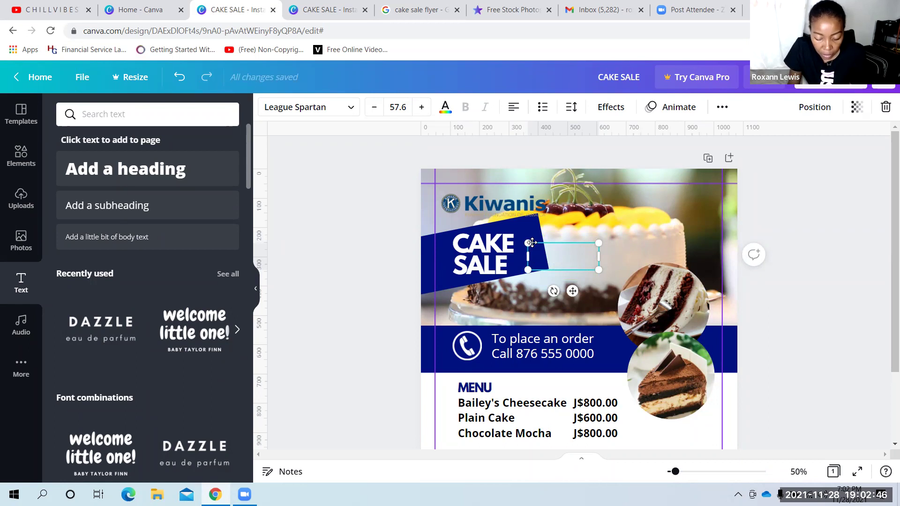
Change the duplicated title's text to "DEC. 5, 2021" and narrow its text box
{"action": "type", "text": "DEC."}
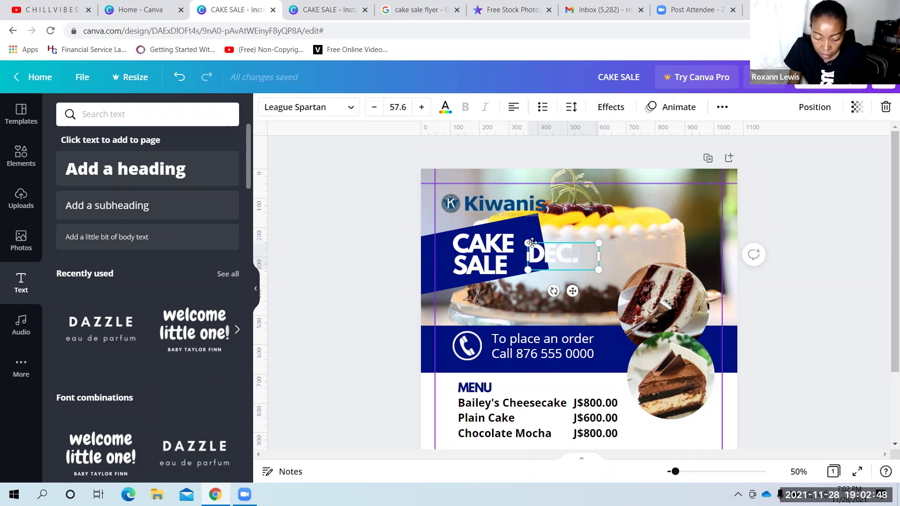
{"action": "type", "text": " 5"}
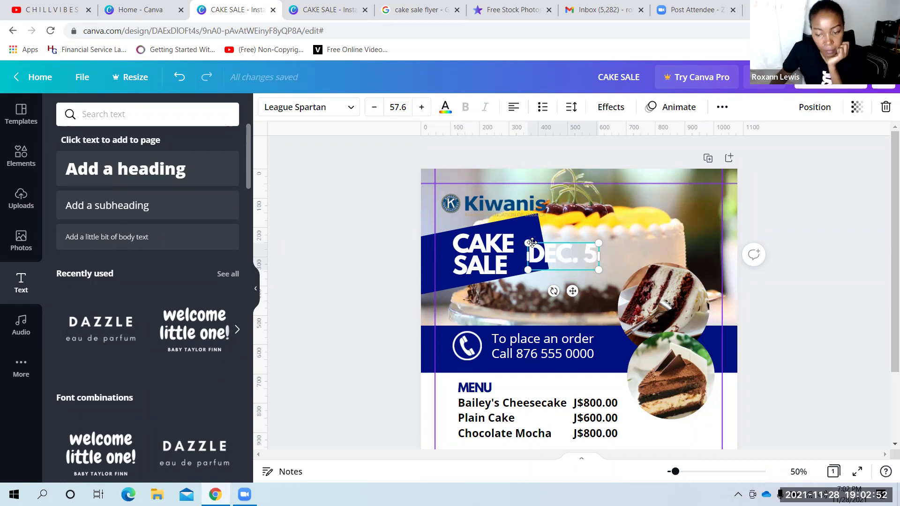
{"action": "left_click_drag", "start_coordinate": [599, 256], "coordinate": [586, 257]}
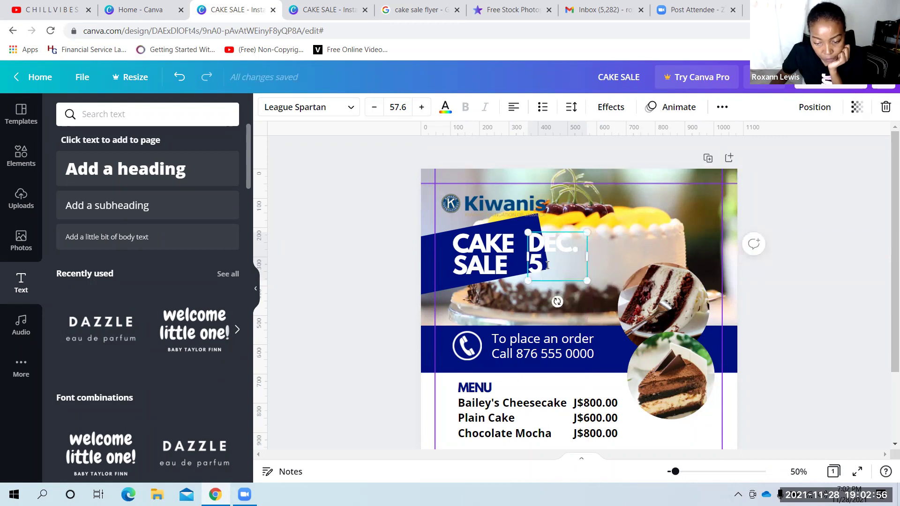
{"action": "left_click", "coordinate": [551, 255]}
{"action": "type", "text": ", 2021"}
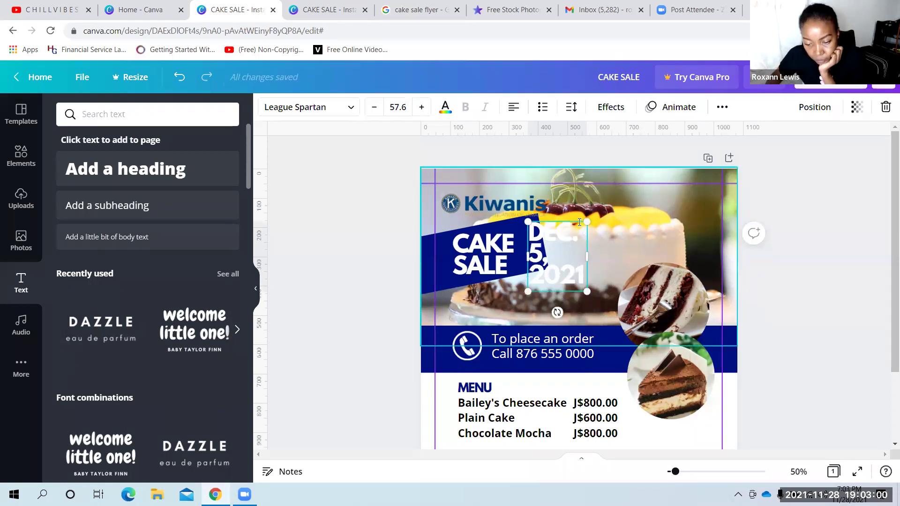
Shrink the date text to size 31.4 and place it on one line directly below SALE, left-aligned with the title
{"action": "left_click_drag", "start_coordinate": [587, 260], "coordinate": [578, 276]}
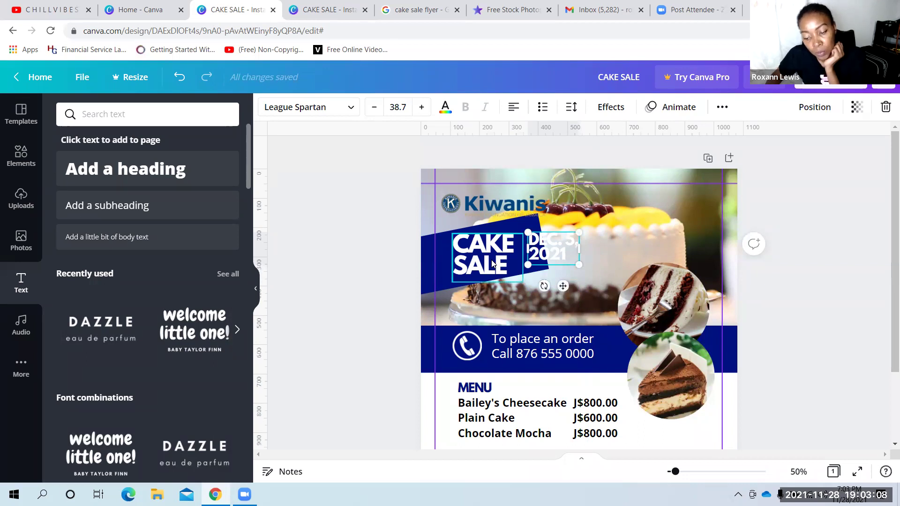
{"action": "left_click_drag", "start_coordinate": [563, 285], "coordinate": [490, 339]}
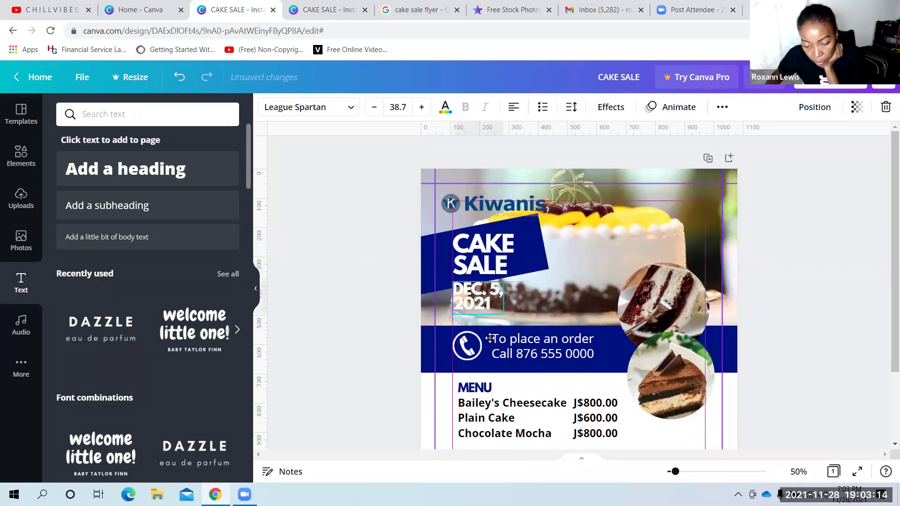
{"action": "left_click_drag", "start_coordinate": [504, 298], "coordinate": [531, 303]}
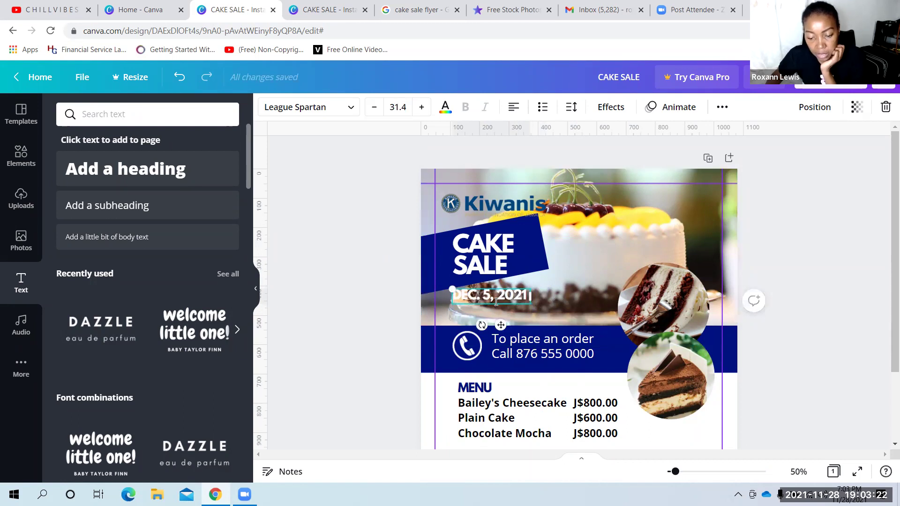
Rotate the blue CAKE SALE banner to horizontal and extend its lower edge down behind the date text
{"action": "left_click", "coordinate": [429, 265]}
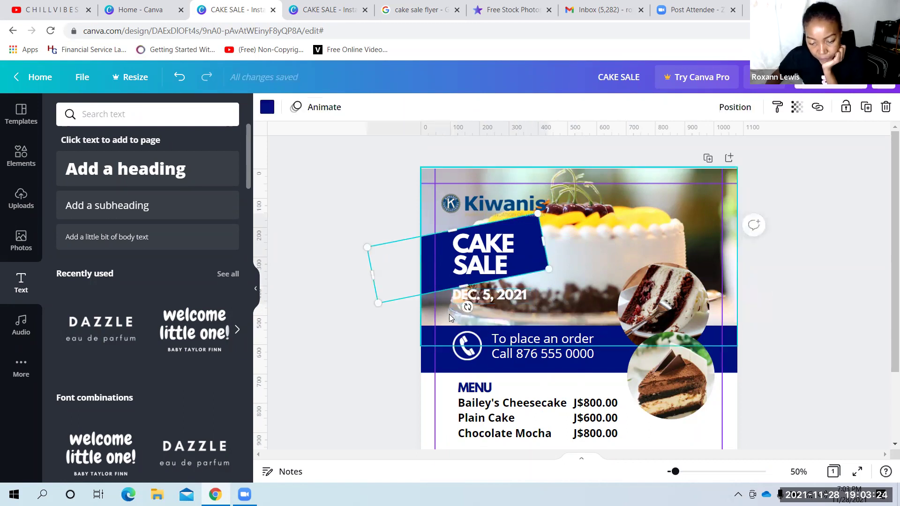
{"action": "left_click_drag", "start_coordinate": [465, 307], "coordinate": [451, 308]}
{"action": "left_click", "coordinate": [550, 296]}
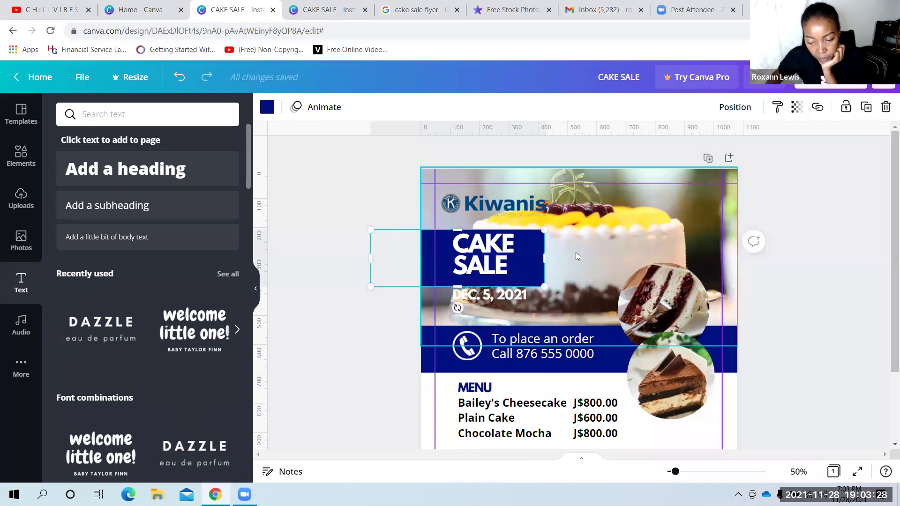
{"action": "left_click", "coordinate": [515, 278]}
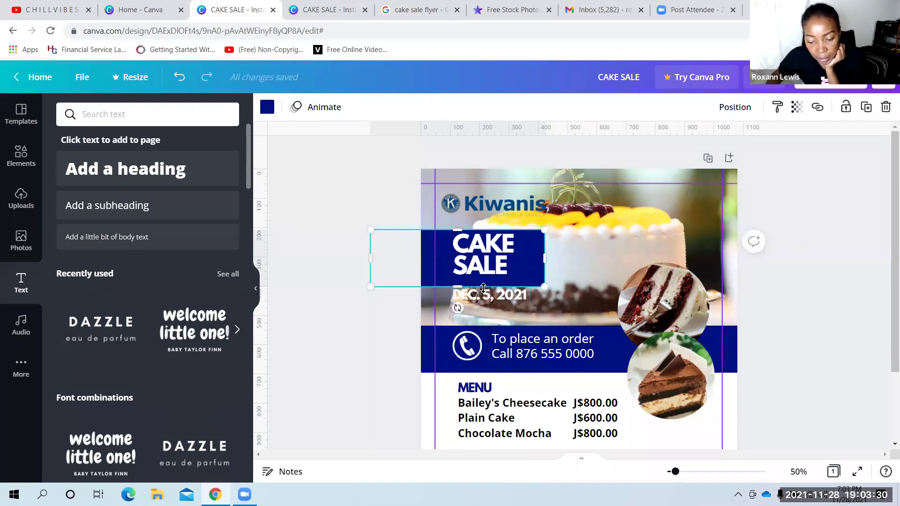
{"action": "left_click_drag", "start_coordinate": [459, 286], "coordinate": [463, 310]}
{"action": "left_click", "coordinate": [789, 215]}
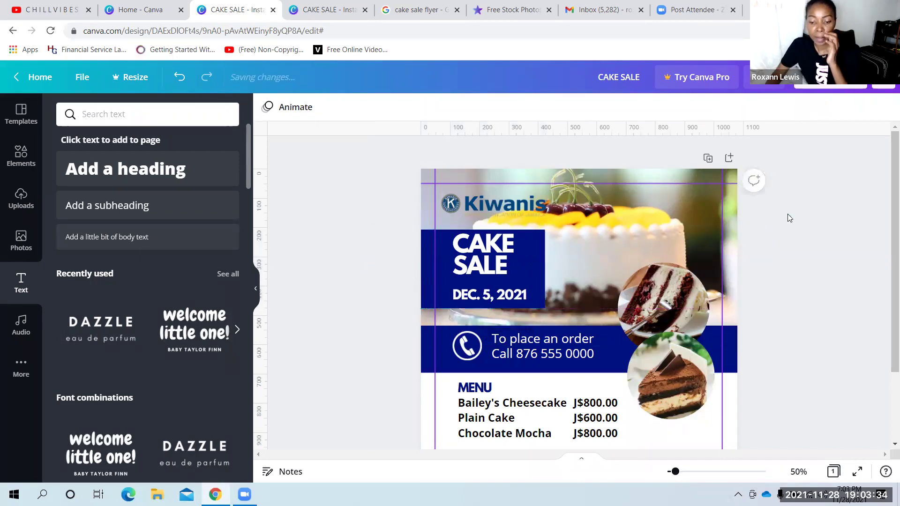
Raise the blue banner's lower edge slightly beneath the date, leaving the banner horizontal
{"action": "scroll", "coordinate": [790, 209], "scroll_direction": "down", "scroll_amount": 1}
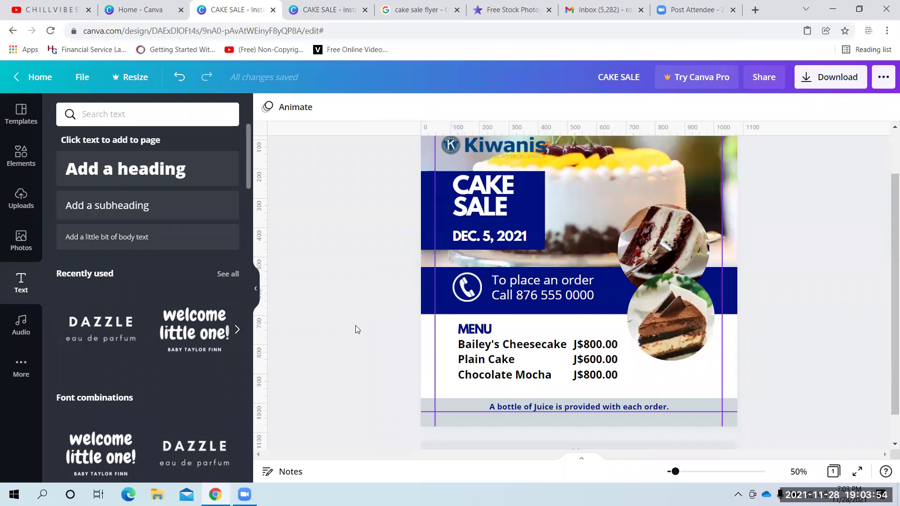
{"action": "left_click", "coordinate": [428, 208]}
{"action": "mouse_move", "coordinate": [458, 251]}
{"action": "left_mouse_down"}
{"action": "mouse_move", "coordinate": [464, 216]}
{"action": "mouse_move", "coordinate": [469, 244]}
{"action": "mouse_move", "coordinate": [455, 266]}
{"action": "left_mouse_up"}
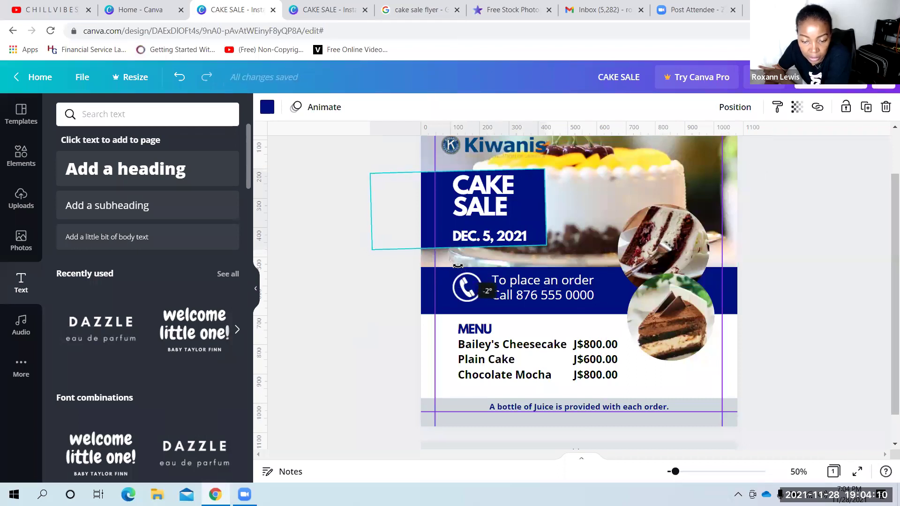
{"action": "left_click", "coordinate": [775, 250]}
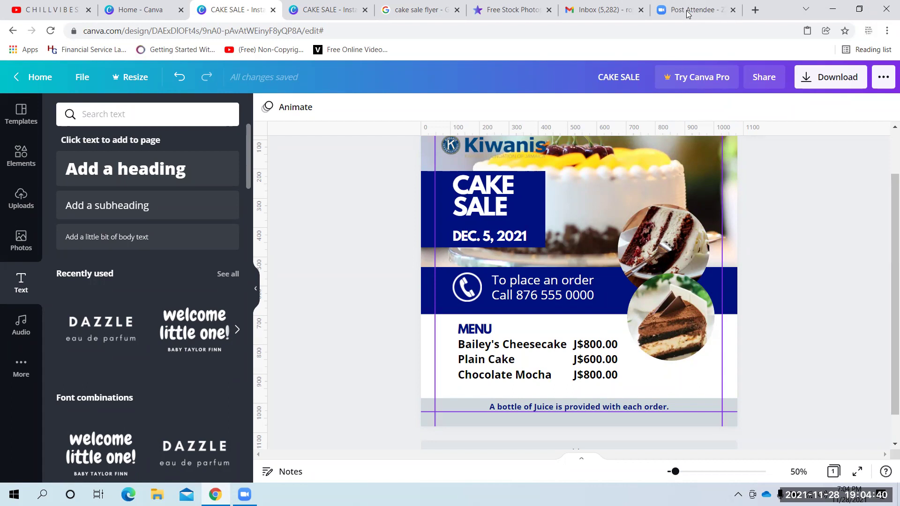
Try tilting the blue banner counter-clockwise behind the title and date
{"action": "left_click", "coordinate": [427, 228]}
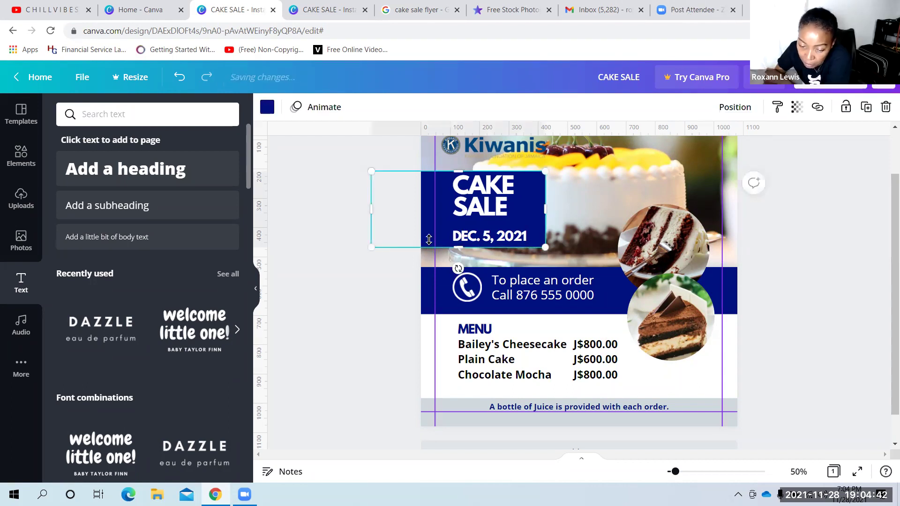
{"action": "left_click_drag", "start_coordinate": [458, 268], "coordinate": [473, 278]}
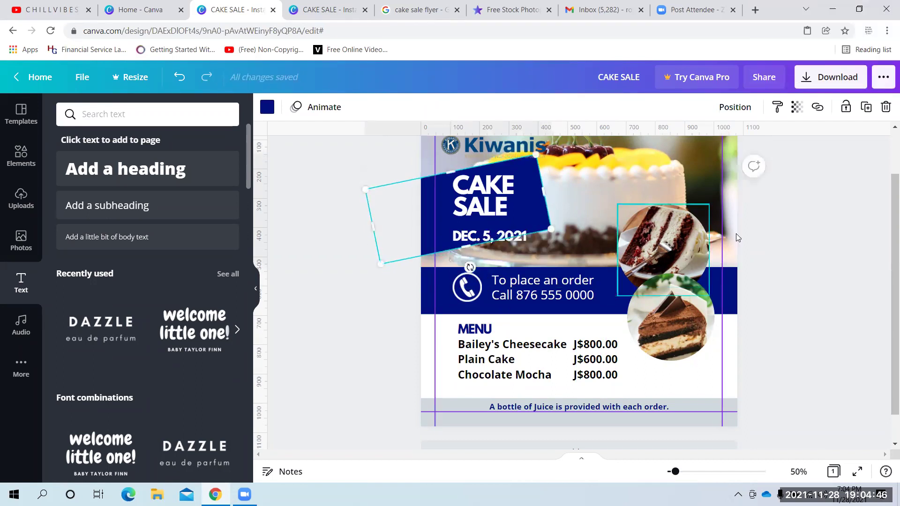
{"action": "left_click", "coordinate": [776, 245]}
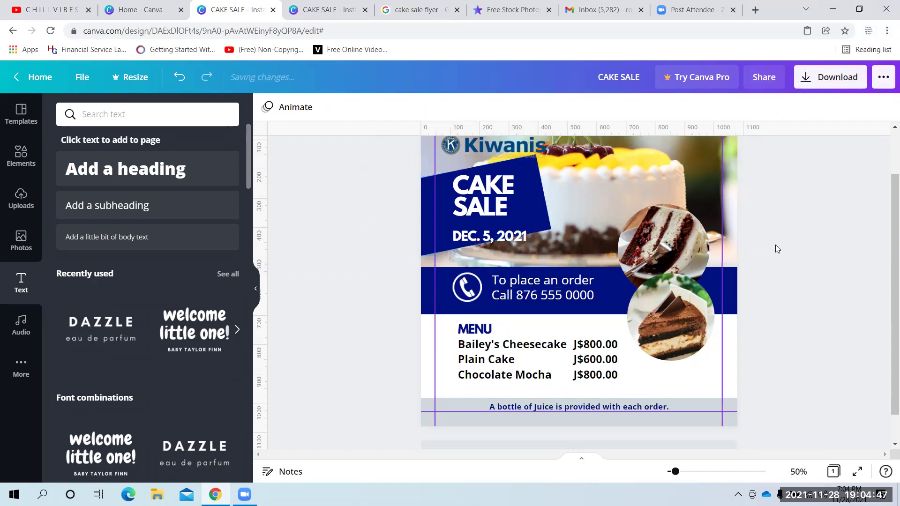
Rotate the tilted blue banner back to horizontal behind the title and date
{"action": "left_click", "coordinate": [442, 226]}
{"action": "left_click_drag", "start_coordinate": [463, 265], "coordinate": [457, 267]}
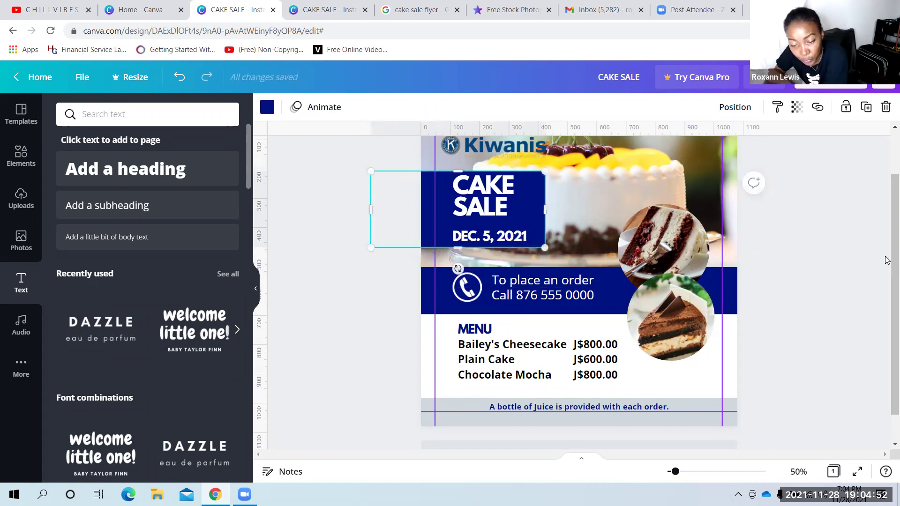
{"action": "left_click", "coordinate": [782, 258]}
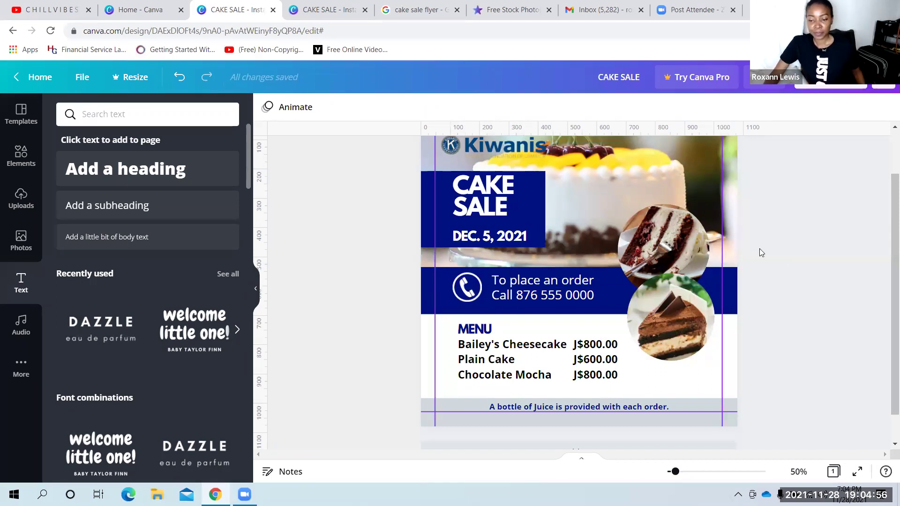
{"action": "scroll", "coordinate": [760, 248], "scroll_direction": "up", "scroll_amount": 2}
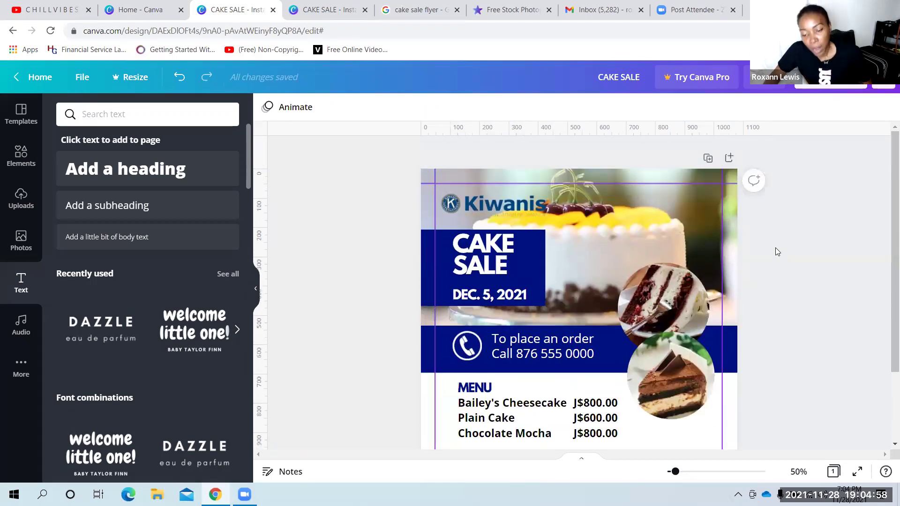
{"action": "scroll", "coordinate": [777, 252], "scroll_direction": "down", "scroll_amount": 2}
{"action": "scroll", "coordinate": [779, 245], "scroll_direction": "up", "scroll_amount": 2}
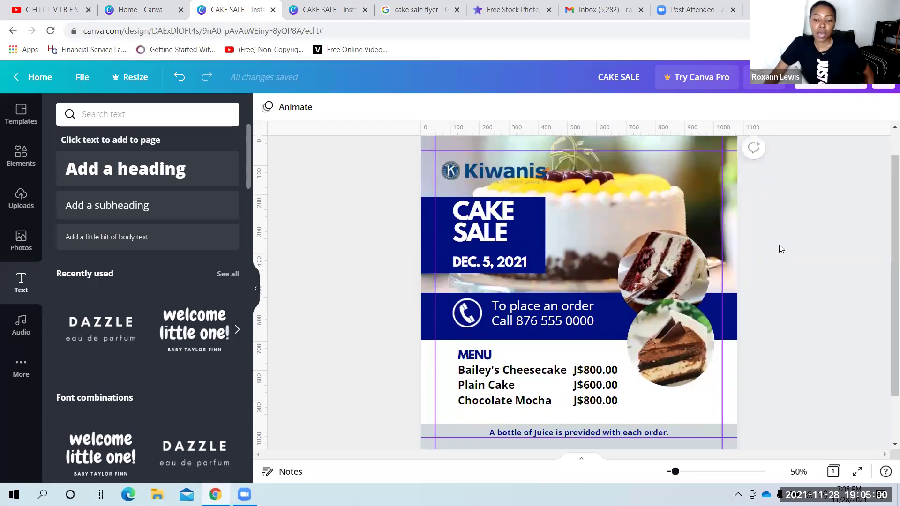
{"action": "scroll", "coordinate": [887, 245], "scroll_direction": "down", "scroll_amount": 1}
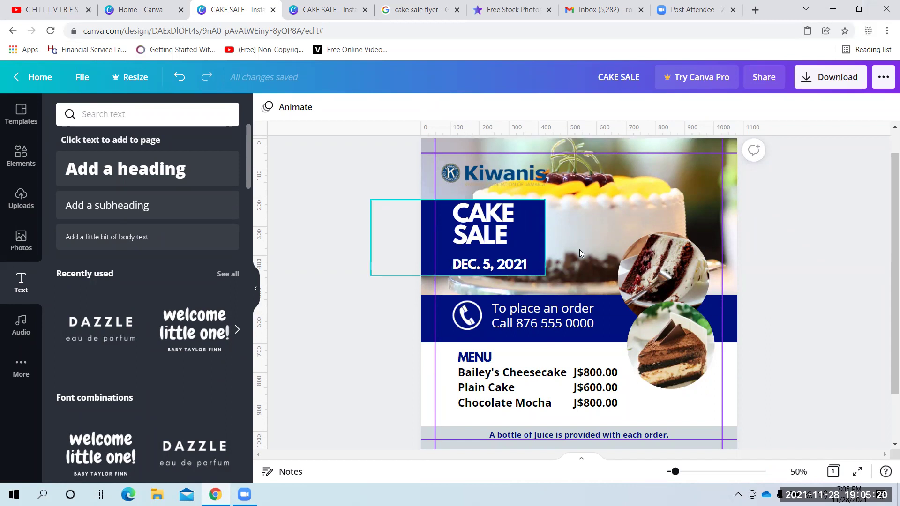
{"action": "scroll", "coordinate": [796, 214], "scroll_direction": "down", "scroll_amount": 2}
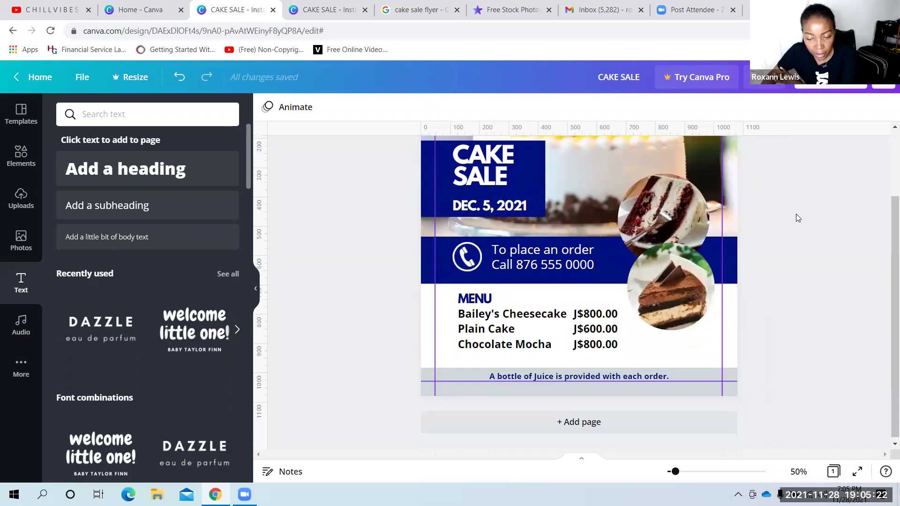
{"action": "scroll", "coordinate": [796, 214], "scroll_direction": "up", "scroll_amount": 2}
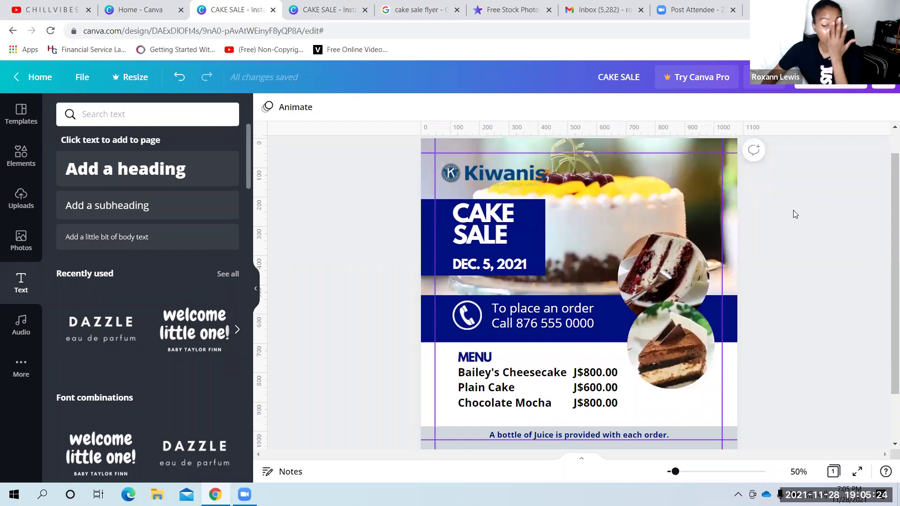
Move the date text up closer to the CAKE SALE title and duplicate it
{"action": "left_click_drag", "start_coordinate": [490, 268], "coordinate": [488, 261]}
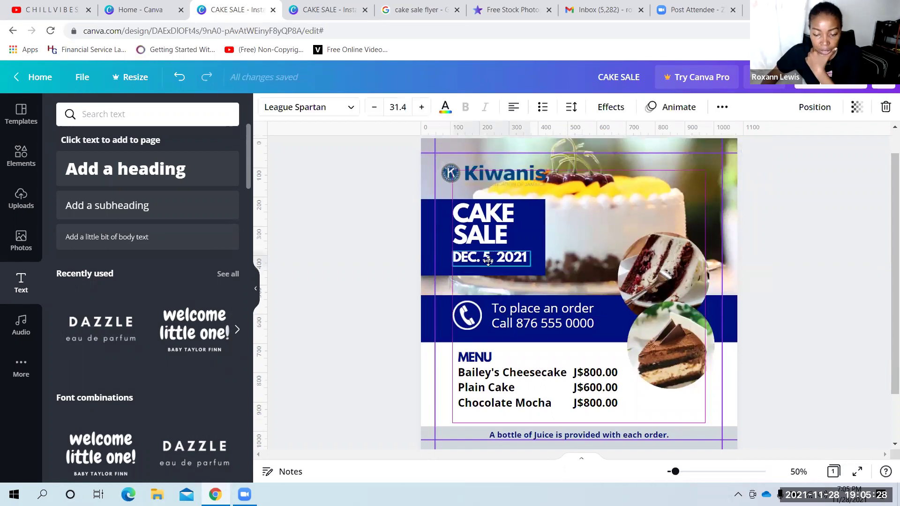
{"action": "left_click", "coordinate": [557, 255]}
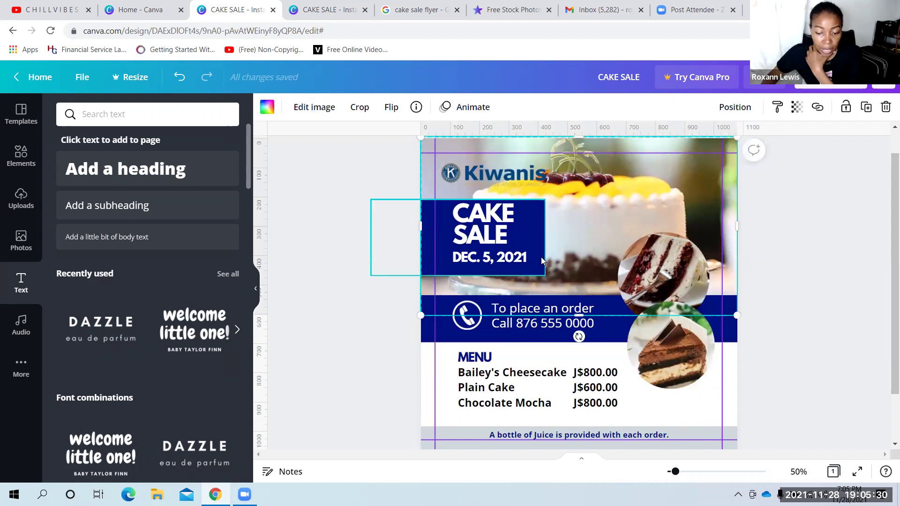
{"action": "left_click", "coordinate": [527, 257]}
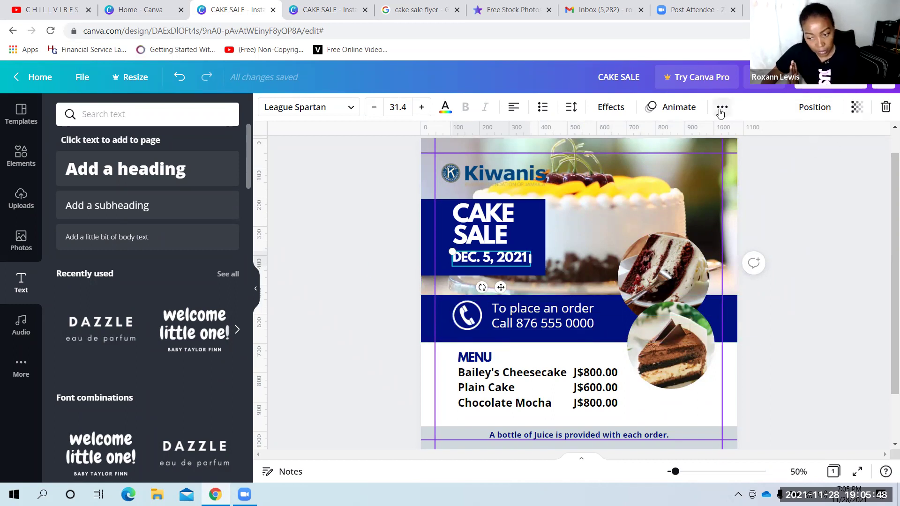
{"action": "right_click", "coordinate": [495, 261]}
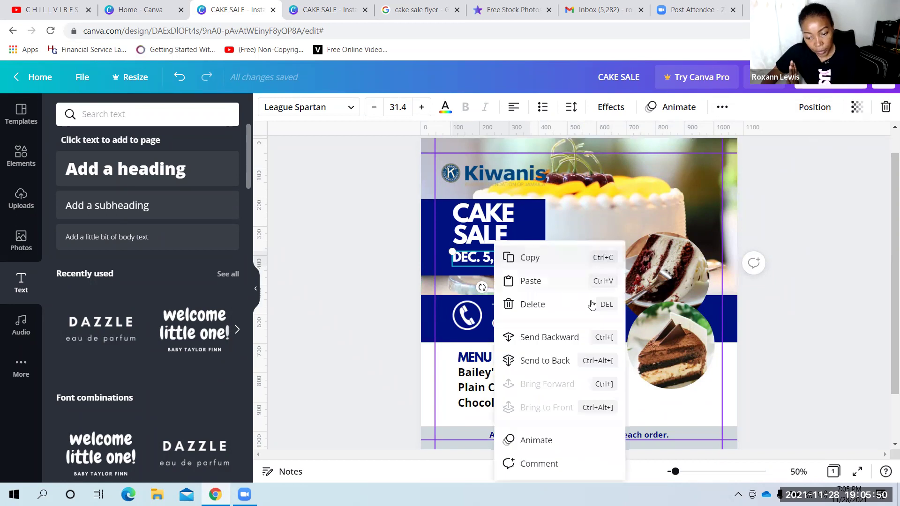
{"action": "left_click", "coordinate": [722, 106]}
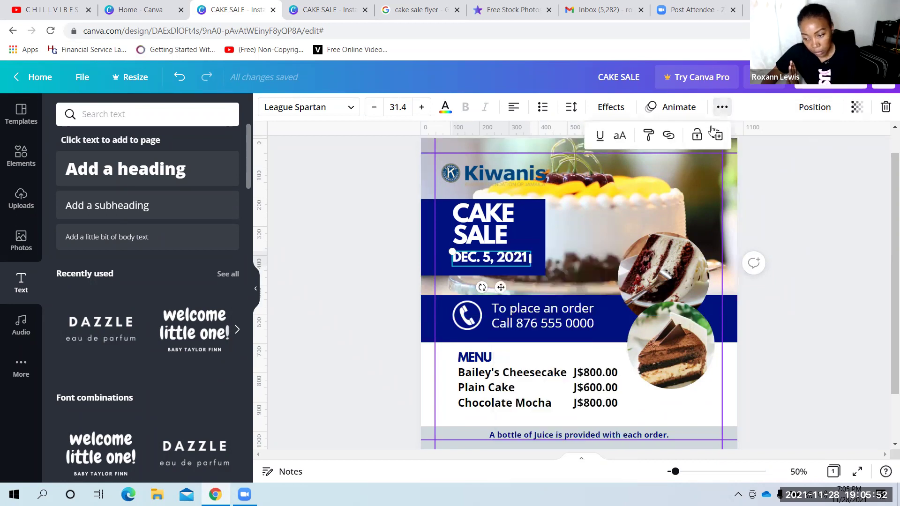
{"action": "left_click", "coordinate": [717, 135]}
Replace the duplicated date's text with "10 am - 4 pm"
{"action": "double_click", "coordinate": [534, 264]}
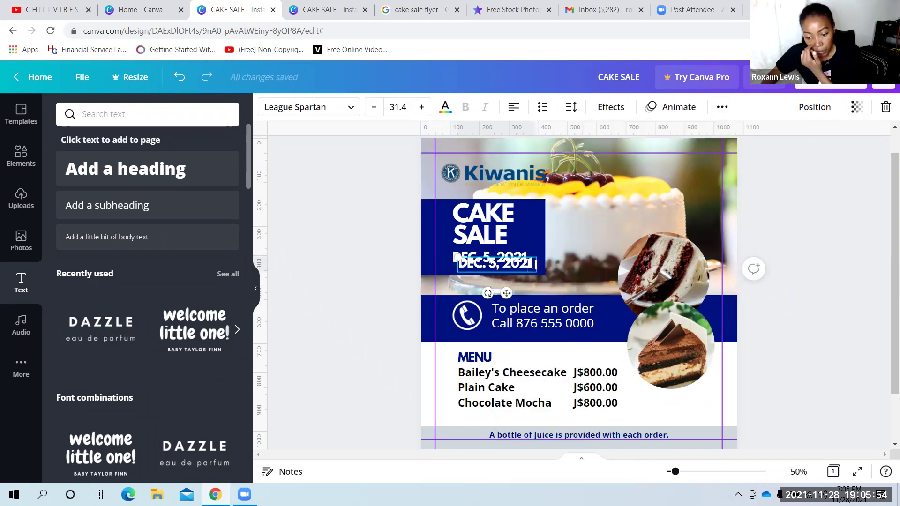
{"action": "key", "text": "BackSpace"}
{"action": "key", "text": "BackSpace"}
{"action": "key", "text": "BackSpace"}
{"action": "key", "text": "BackSpace"}
{"action": "key", "text": "BackSpace"}
{"action": "key", "text": "BackSpace"}
{"action": "key", "text": "BackSpace"}
{"action": "key", "text": "BackSpace"}
{"action": "key", "text": "BackSpace"}
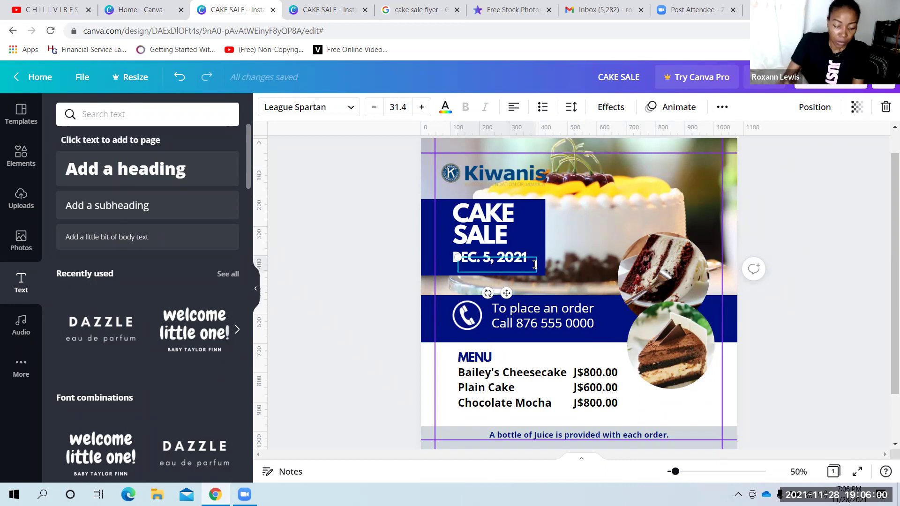
{"action": "type", "text": "10"}
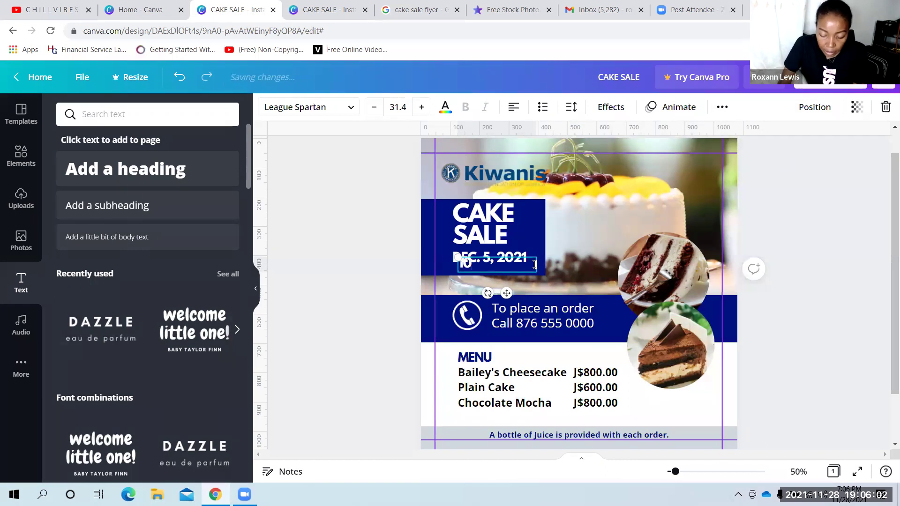
{"action": "type", "text": " am - 4 pm"}
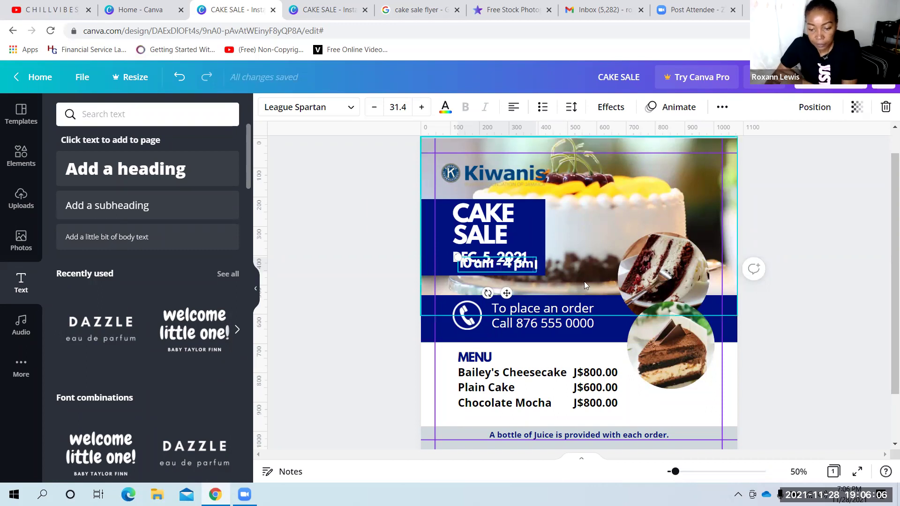
Place the time text at size 25.7 directly beneath the date and extend the blue banner's lower edge to a height of 285
{"action": "left_click", "coordinate": [554, 265]}
{"action": "left_click_drag", "start_coordinate": [511, 263], "coordinate": [518, 277]}
{"action": "left_click", "coordinate": [533, 227]}
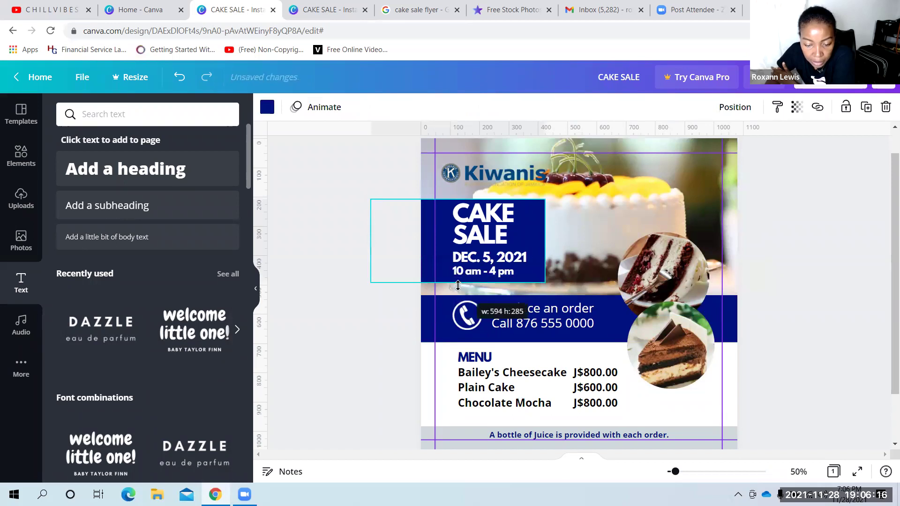
{"action": "left_click", "coordinate": [586, 234]}
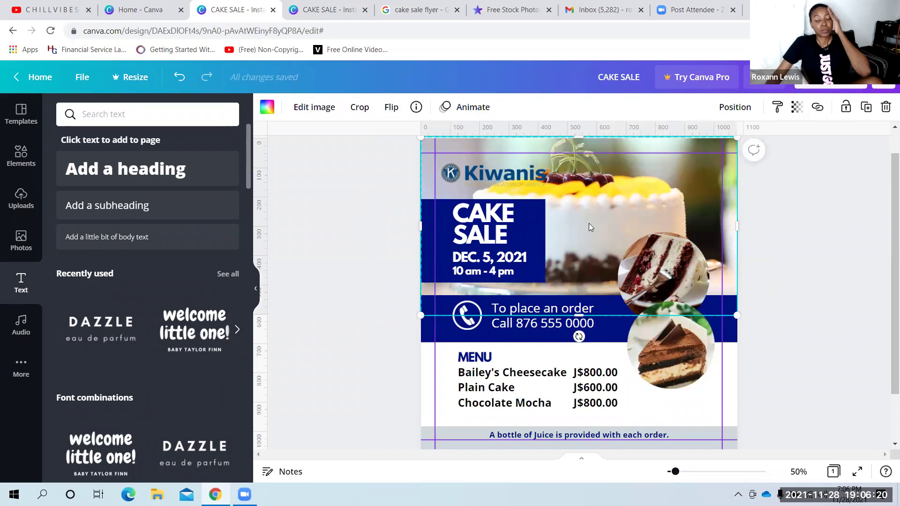
Move the time text beside the date and narrow the date's text box so it wraps onto two lines
{"action": "left_click", "coordinate": [509, 277]}
{"action": "left_click_drag", "start_coordinate": [510, 277], "coordinate": [587, 260]}
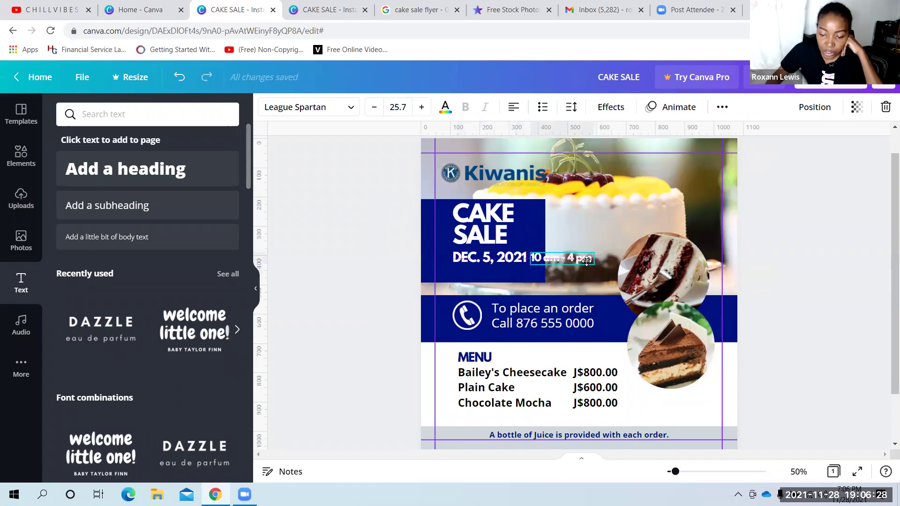
{"action": "left_click", "coordinate": [520, 264]}
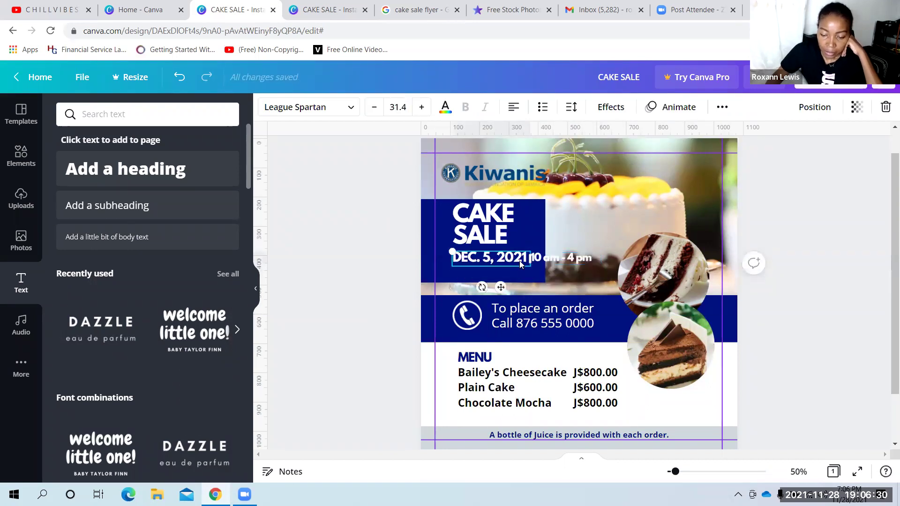
{"action": "left_click_drag", "start_coordinate": [529, 259], "coordinate": [517, 270]}
{"action": "left_click", "coordinate": [469, 309]}
{"action": "left_click", "coordinate": [464, 263]}
{"action": "left_click", "coordinate": [464, 264]}
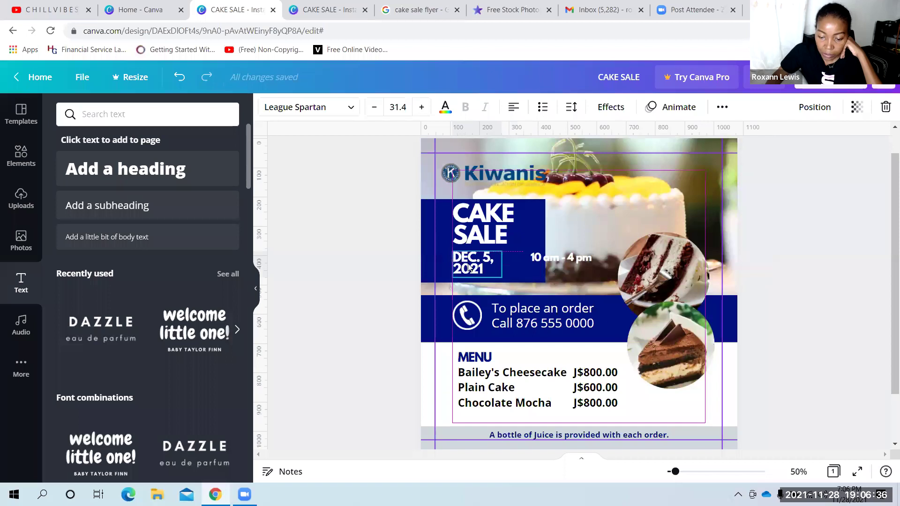
Wrap the time text onto two lines and place it beside the date inside the blue banner
{"action": "mouse_move", "coordinate": [532, 251]}
{"action": "left_mouse_down"}
{"action": "mouse_move", "coordinate": [505, 250]}
{"action": "mouse_move", "coordinate": [538, 260]}
{"action": "mouse_move", "coordinate": [521, 256]}
{"action": "left_mouse_up"}
{"action": "left_click", "coordinate": [550, 270]}
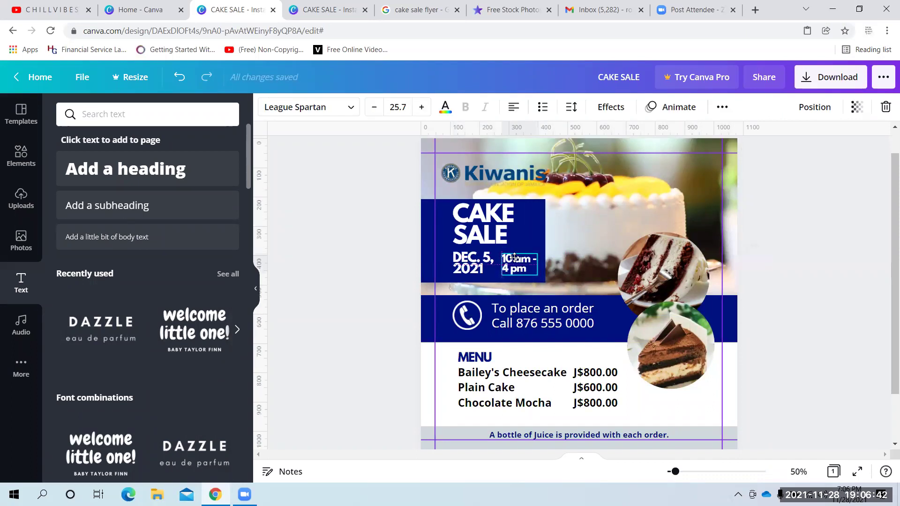
{"action": "left_click", "coordinate": [588, 211]}
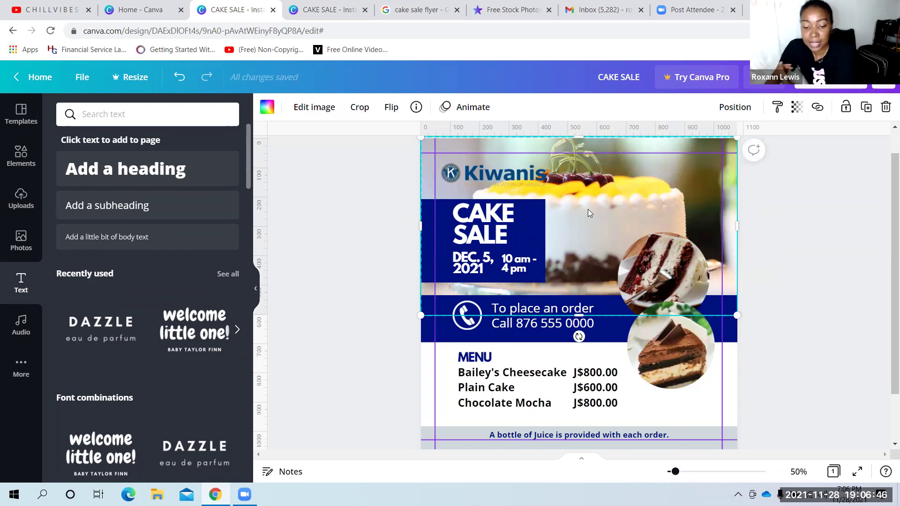
Add a white vertical line between the date and time and shorten it to the height of the two-line text
{"action": "left_click", "coordinate": [19, 156]}
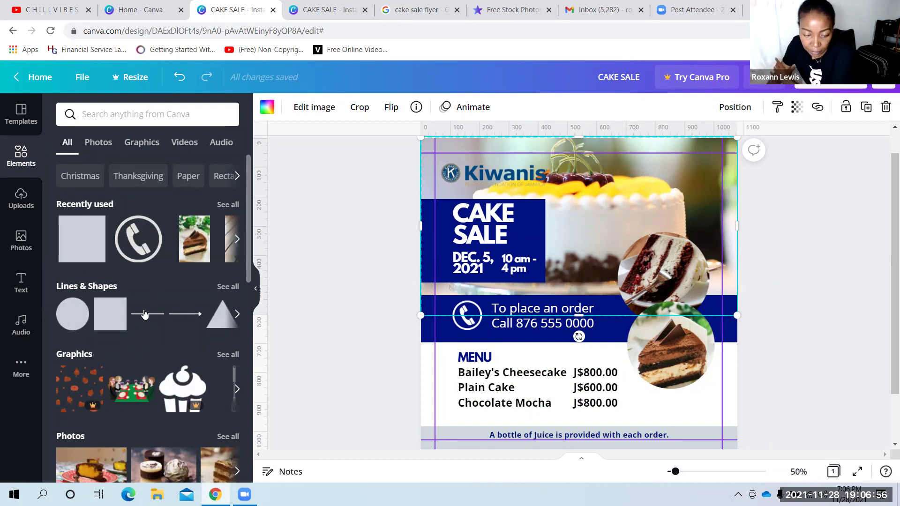
{"action": "left_click_drag", "start_coordinate": [146, 317], "coordinate": [475, 233]}
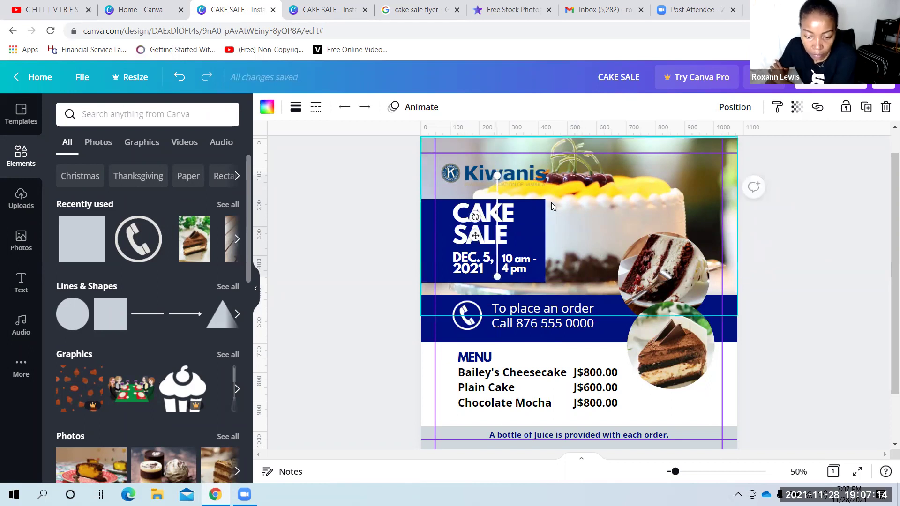
{"action": "left_click_drag", "start_coordinate": [497, 176], "coordinate": [526, 244]}
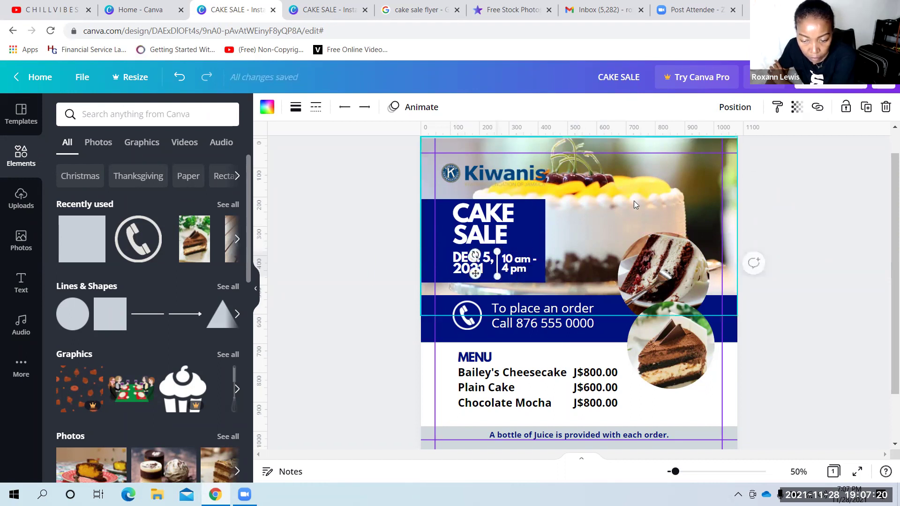
{"action": "left_click", "coordinate": [633, 201]}
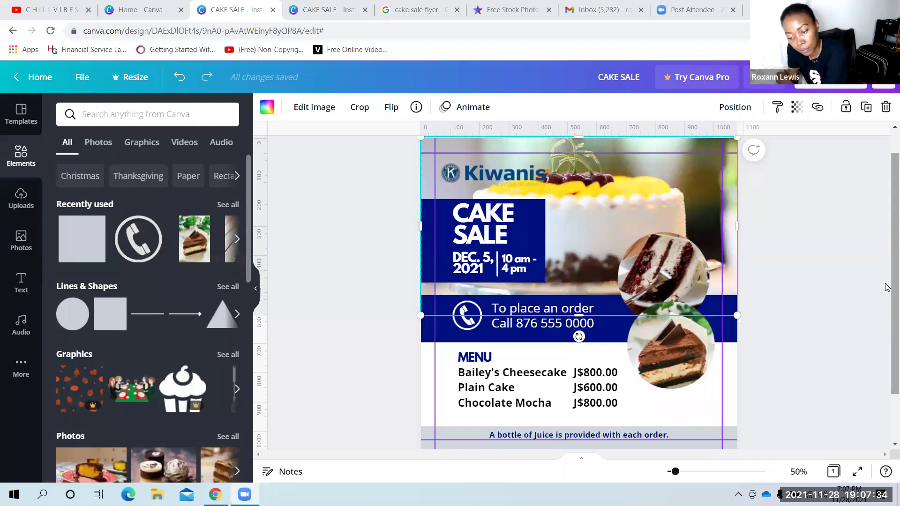
{"action": "left_click", "coordinate": [834, 268]}
{"action": "scroll", "coordinate": [831, 258], "scroll_direction": "down", "scroll_amount": 2}
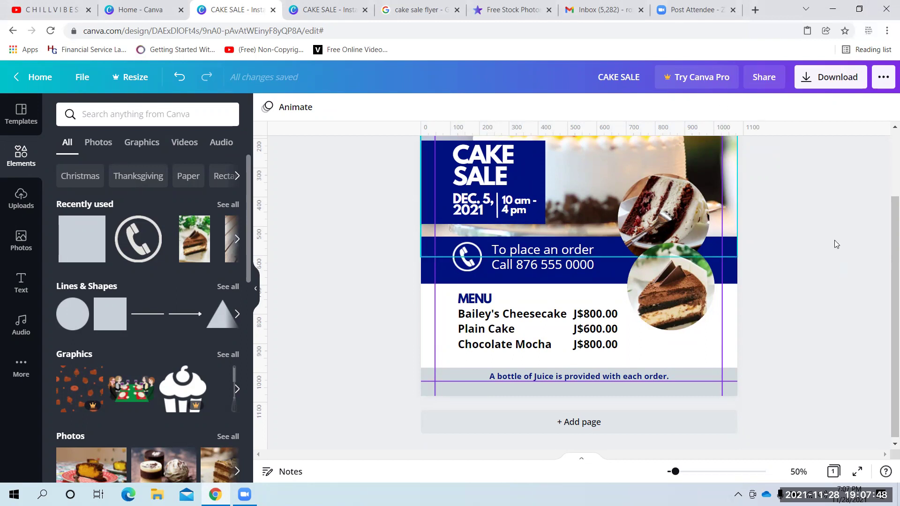
{"action": "scroll", "coordinate": [792, 285], "scroll_direction": "up", "scroll_amount": 2}
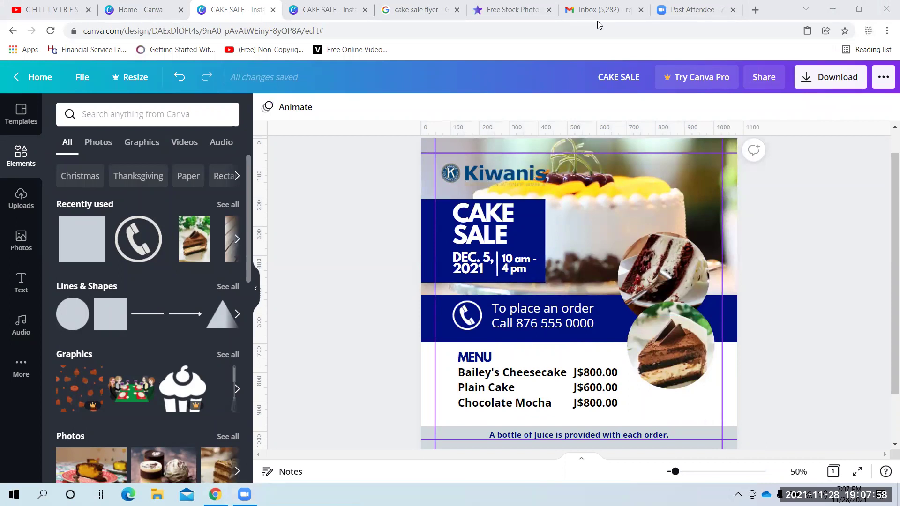
{"action": "left_click", "coordinate": [485, 176]}
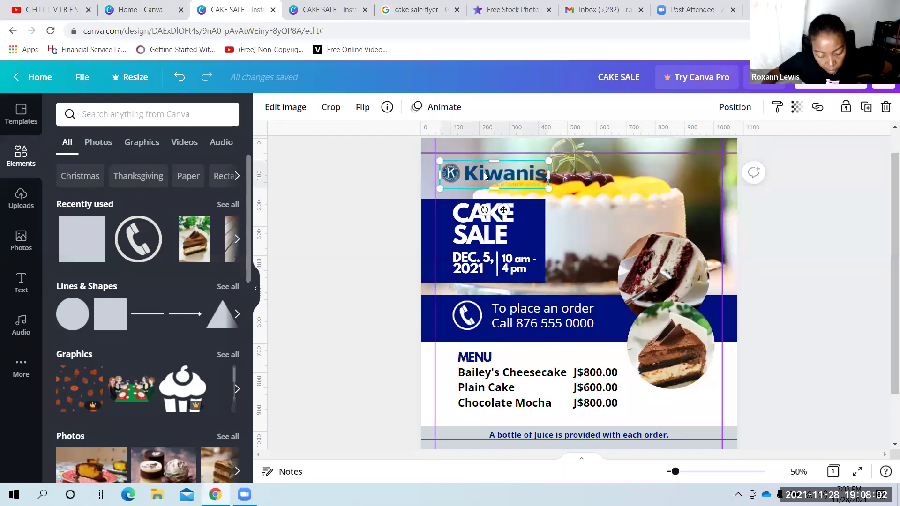
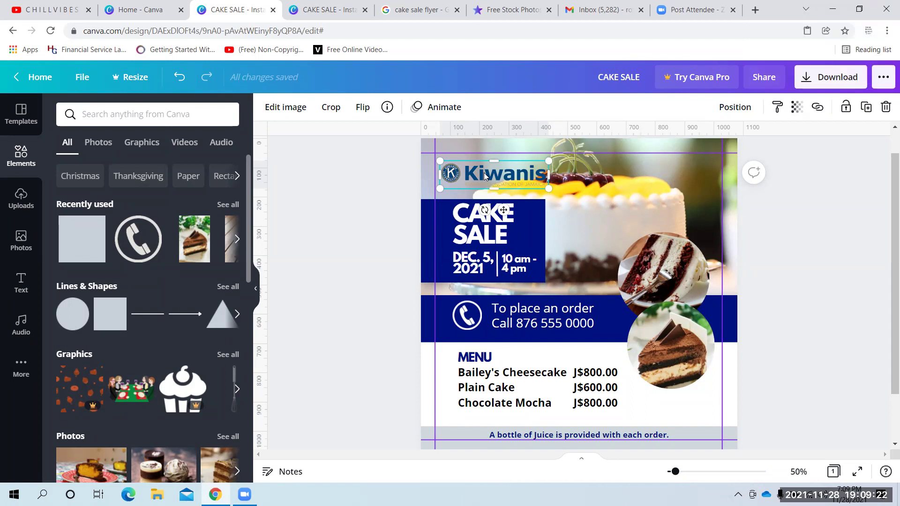
Add a second line, rotate it to vertical and place it over the banner between the date and time
{"action": "left_click", "coordinate": [155, 317]}
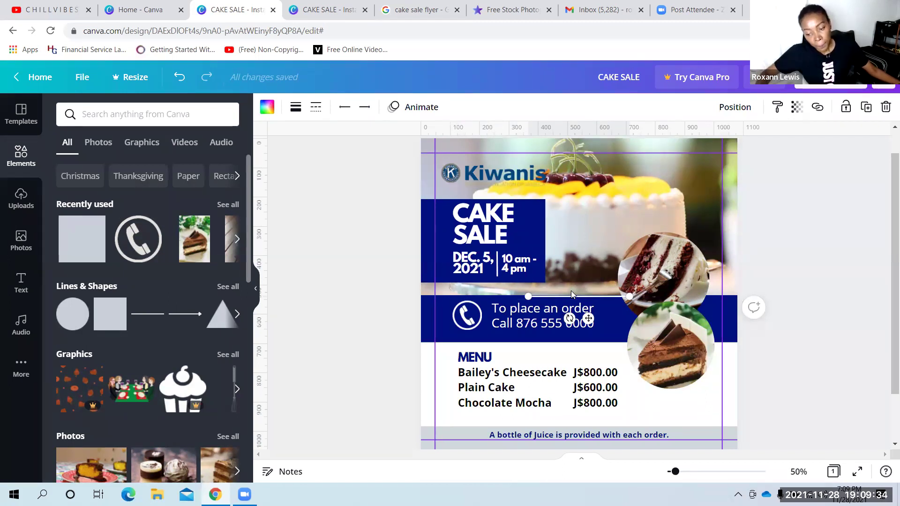
{"action": "left_click_drag", "start_coordinate": [569, 318], "coordinate": [540, 288]}
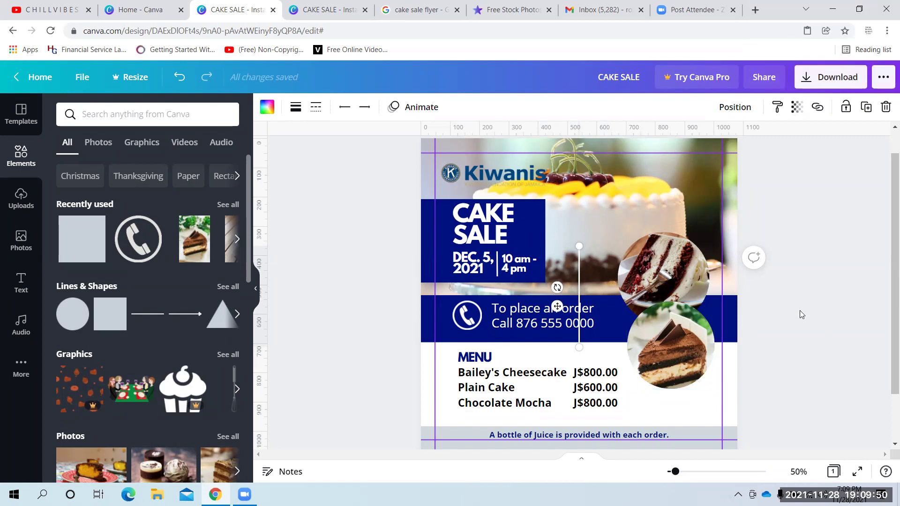
{"action": "left_click_drag", "start_coordinate": [557, 307], "coordinate": [475, 238]}
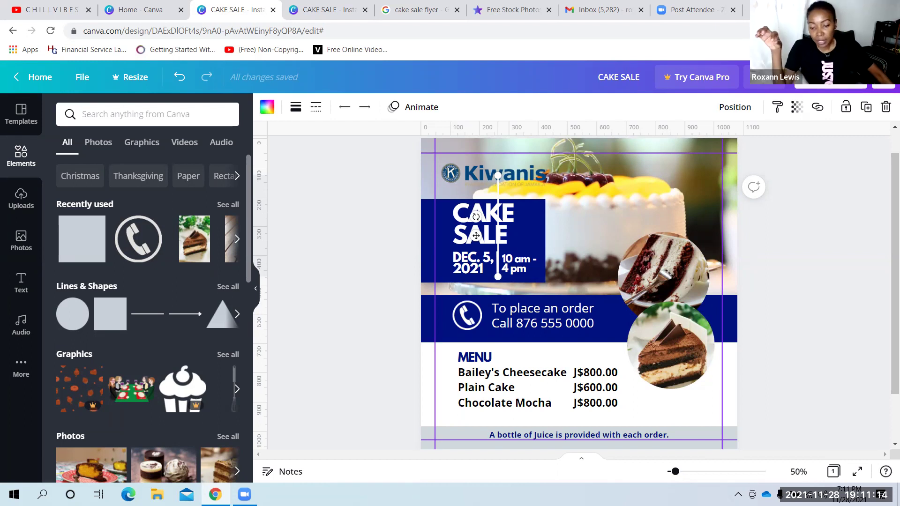
{"action": "left_click", "coordinate": [524, 269]}
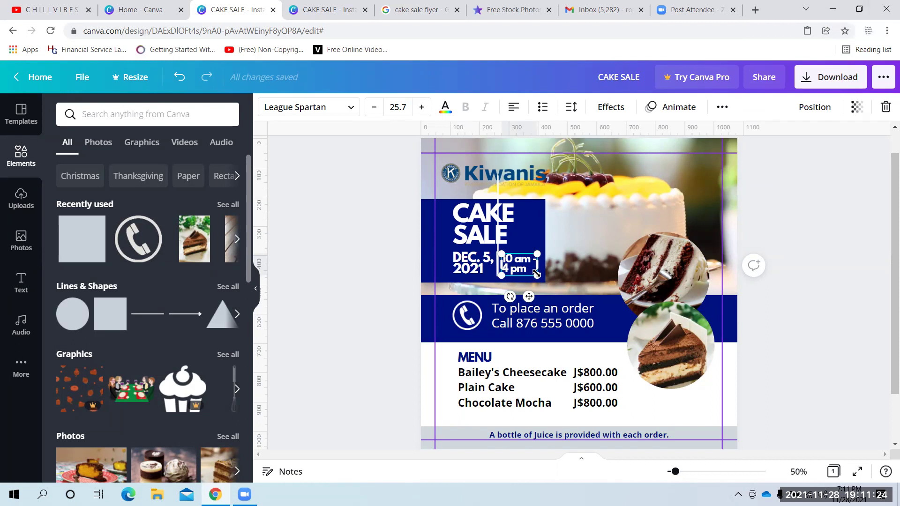
{"action": "left_click", "coordinate": [591, 223]}
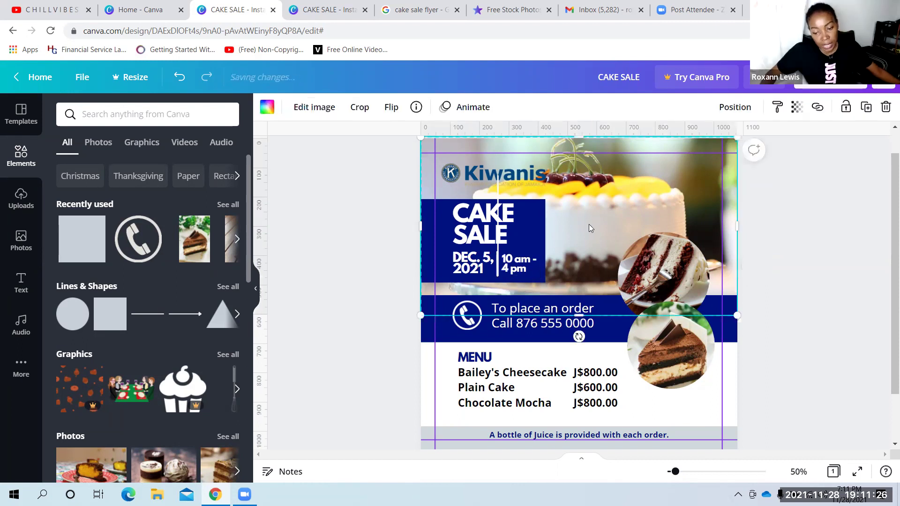
Remove the extra long vertical line that crosses the CAKE SALE title, keeping the short divider between date and time
{"action": "left_click", "coordinate": [499, 190]}
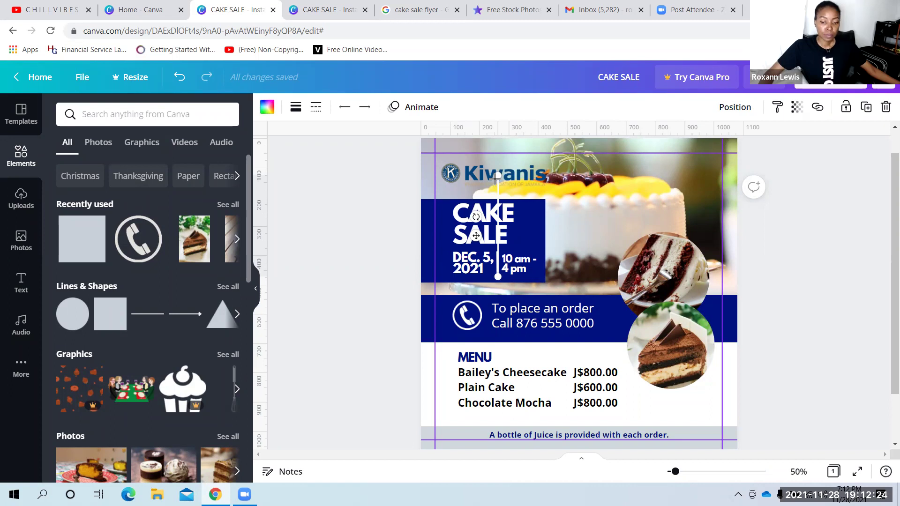
{"action": "left_click_drag", "start_coordinate": [499, 176], "coordinate": [522, 229]}
{"action": "key", "text": "ctrl+z"}
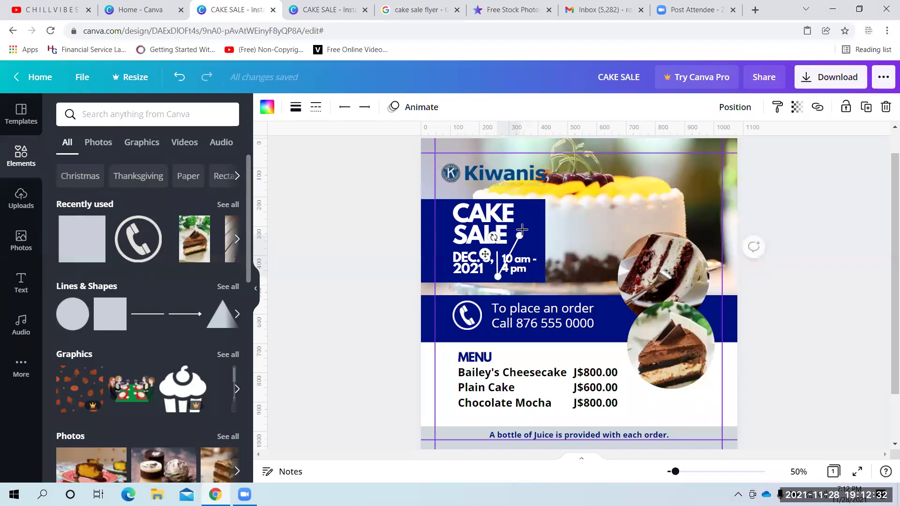
{"action": "key", "text": "Escape"}
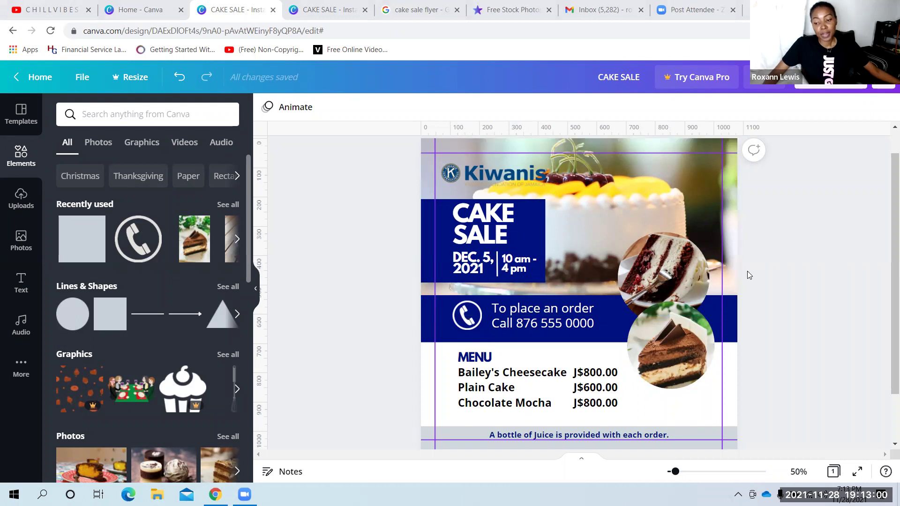
Look over the whole flyer and view the available publishing and sharing options
{"action": "scroll", "coordinate": [779, 257], "scroll_direction": "down", "scroll_amount": 3}
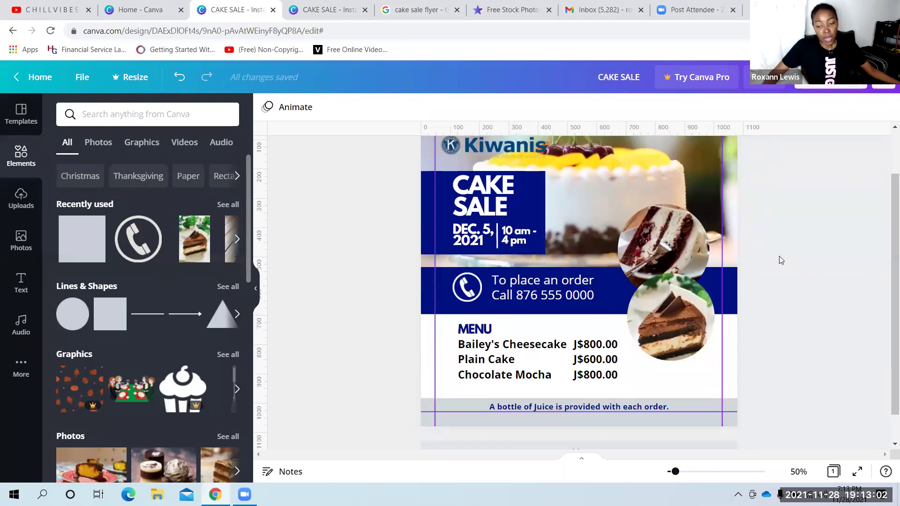
{"action": "scroll", "coordinate": [779, 258], "scroll_direction": "up", "scroll_amount": 3}
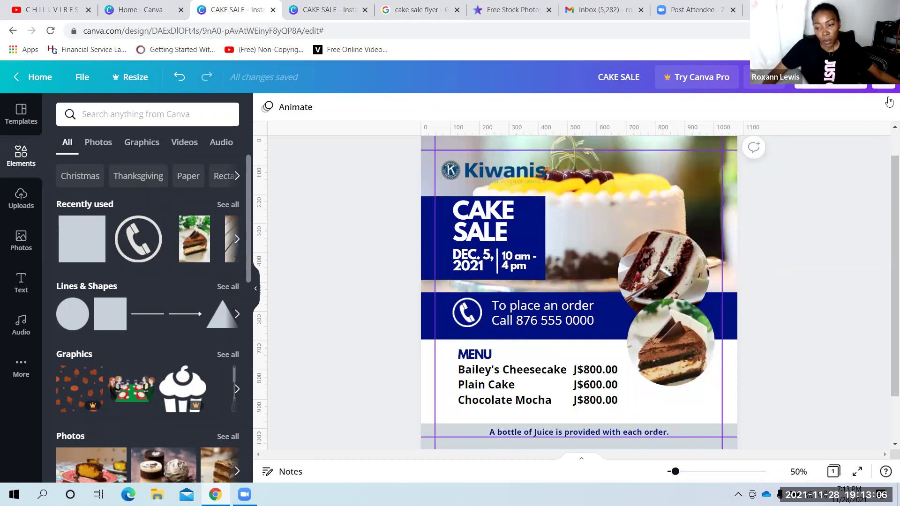
{"action": "left_click", "coordinate": [880, 84]}
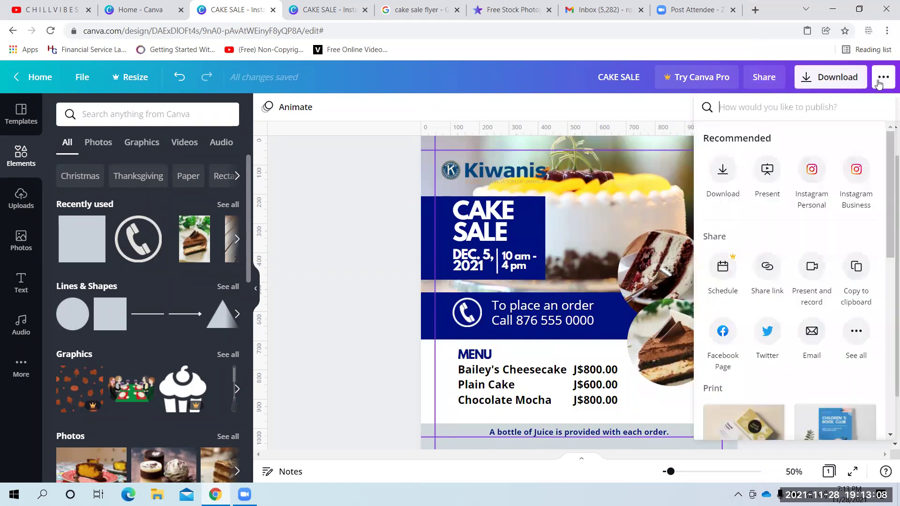
{"action": "left_click", "coordinate": [879, 84]}
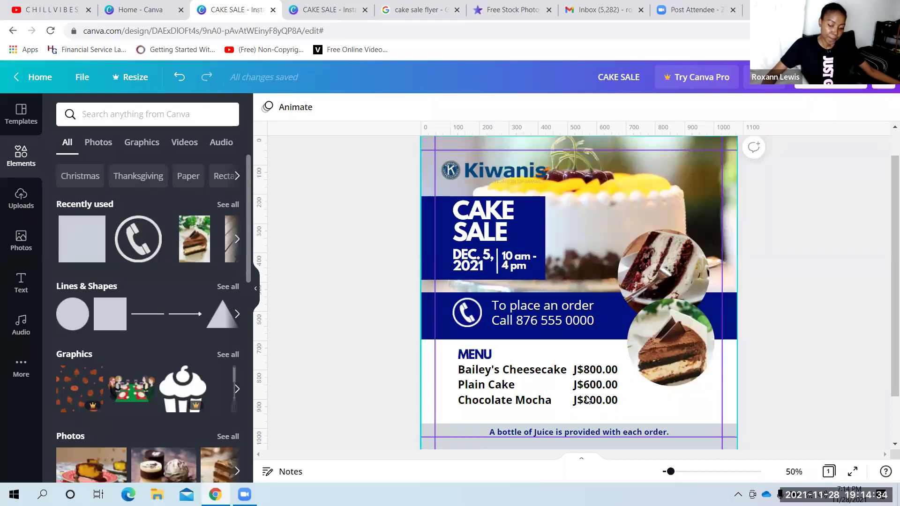
Reduce the text size of the three cake names in the menu to 19
{"action": "left_click", "coordinate": [585, 381]}
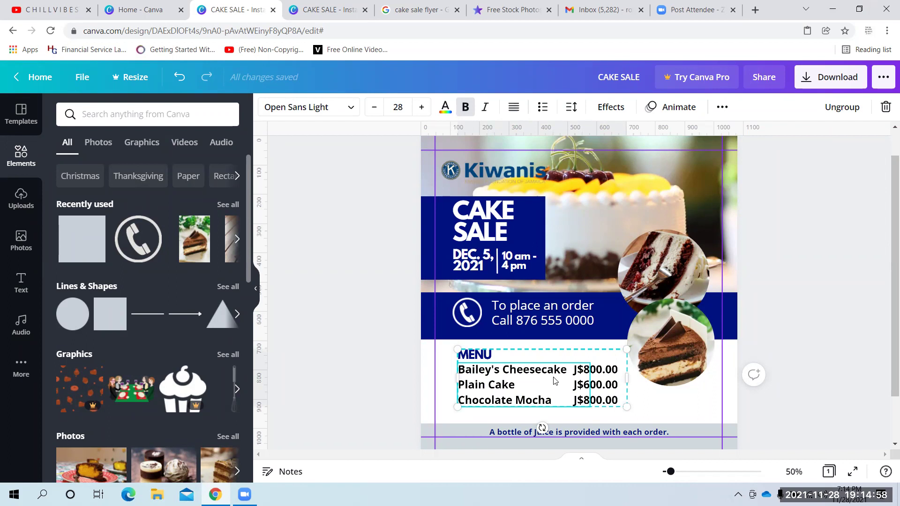
{"action": "left_click", "coordinate": [534, 396]}
{"action": "left_click_drag", "start_coordinate": [555, 399], "coordinate": [453, 368]}
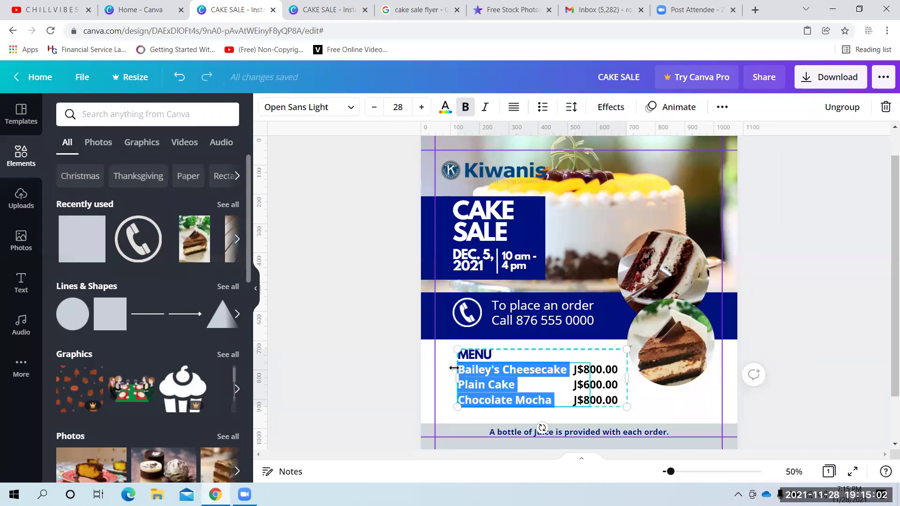
{"action": "left_click", "coordinate": [374, 107]}
{"action": "left_click", "coordinate": [375, 107]}
{"action": "left_click", "coordinate": [374, 108]}
{"action": "left_click", "coordinate": [374, 108]}
{"action": "left_click", "coordinate": [381, 187]}
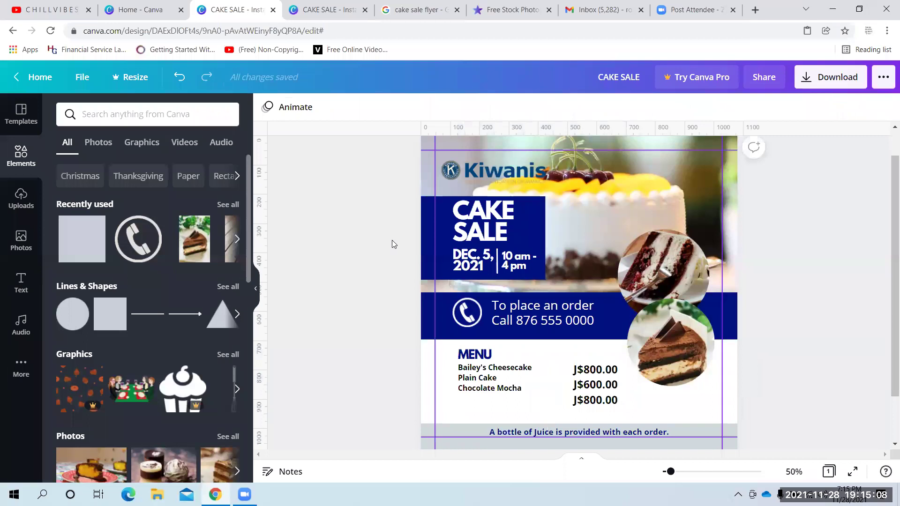
Set the text size of the three cake names in the menu to 27
{"action": "left_click", "coordinate": [485, 360]}
{"action": "left_click", "coordinate": [493, 378]}
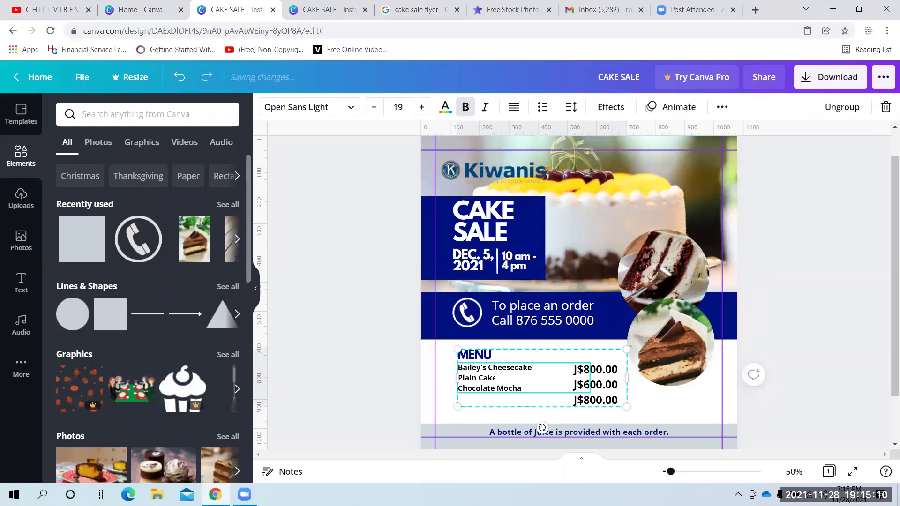
{"action": "left_click_drag", "start_coordinate": [535, 391], "coordinate": [452, 363]}
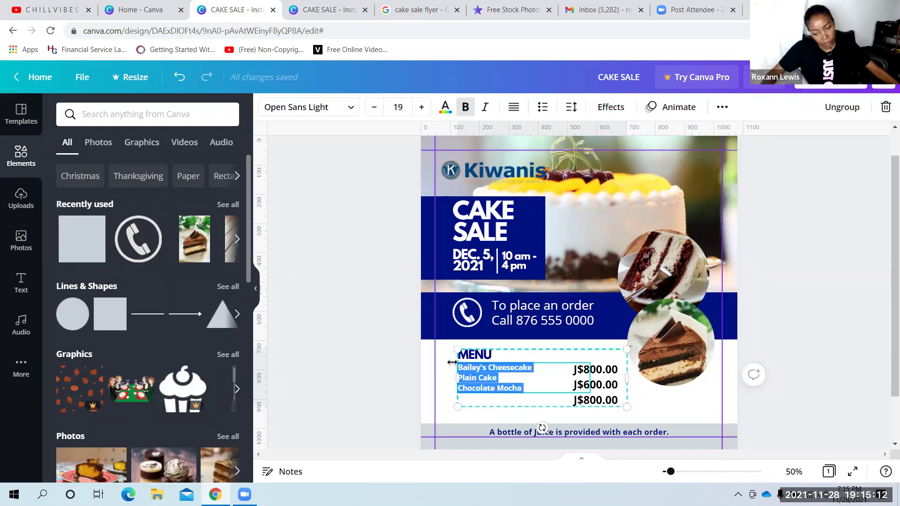
{"action": "left_click", "coordinate": [421, 106]}
{"action": "left_click", "coordinate": [421, 107]}
{"action": "left_click", "coordinate": [421, 106]}
{"action": "left_click", "coordinate": [422, 107]}
{"action": "left_click", "coordinate": [422, 107]}
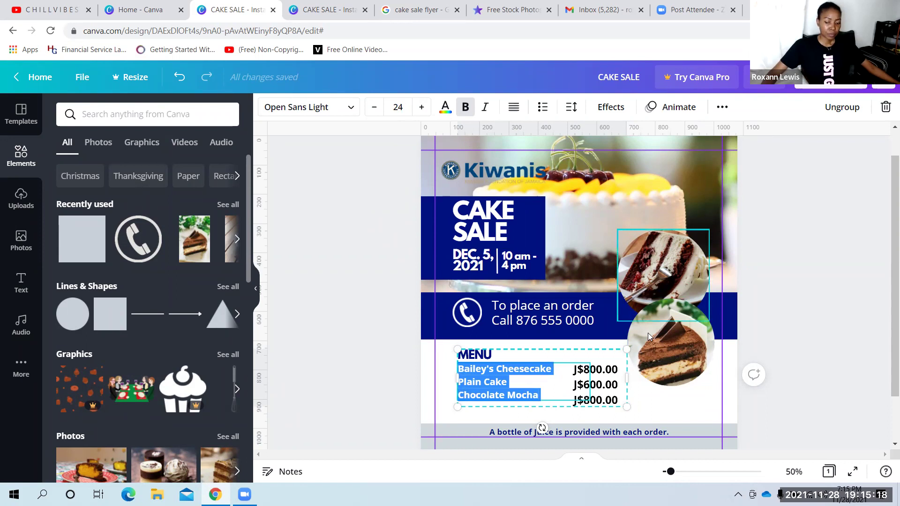
{"action": "left_click", "coordinate": [421, 107]}
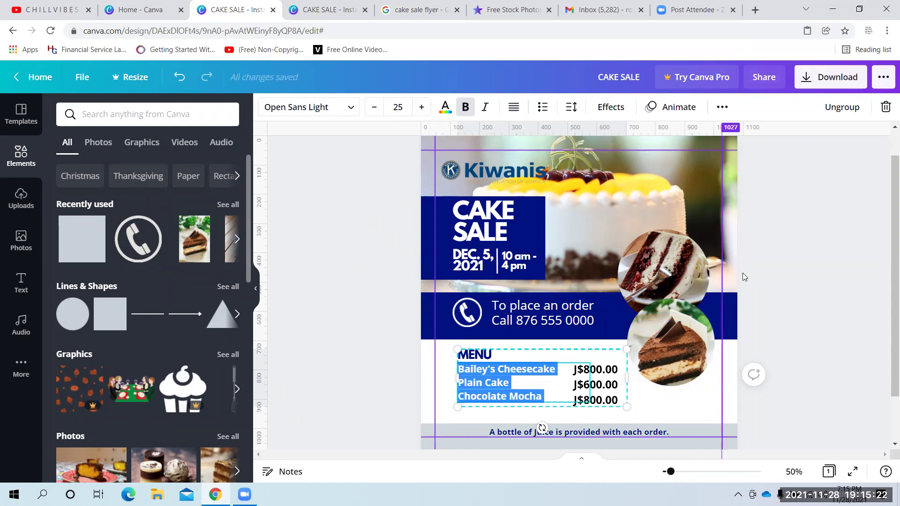
{"action": "left_click", "coordinate": [421, 108]}
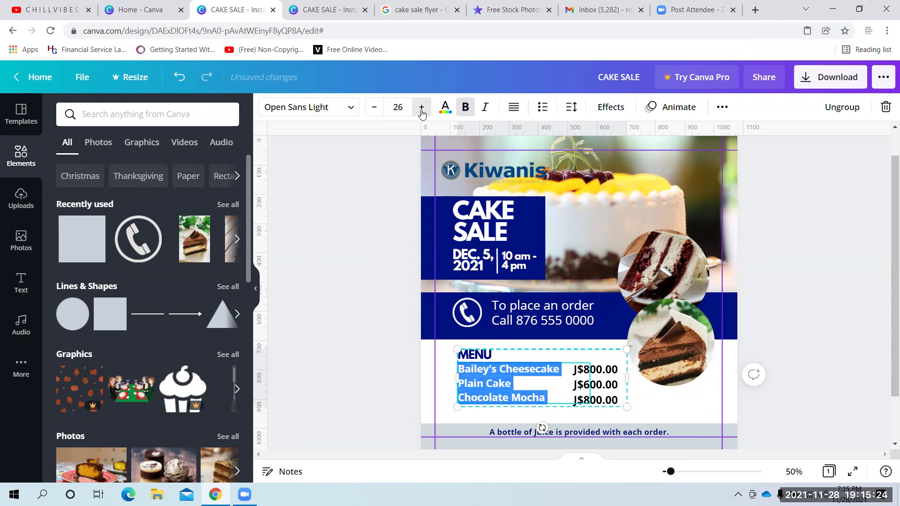
{"action": "left_click", "coordinate": [421, 107]}
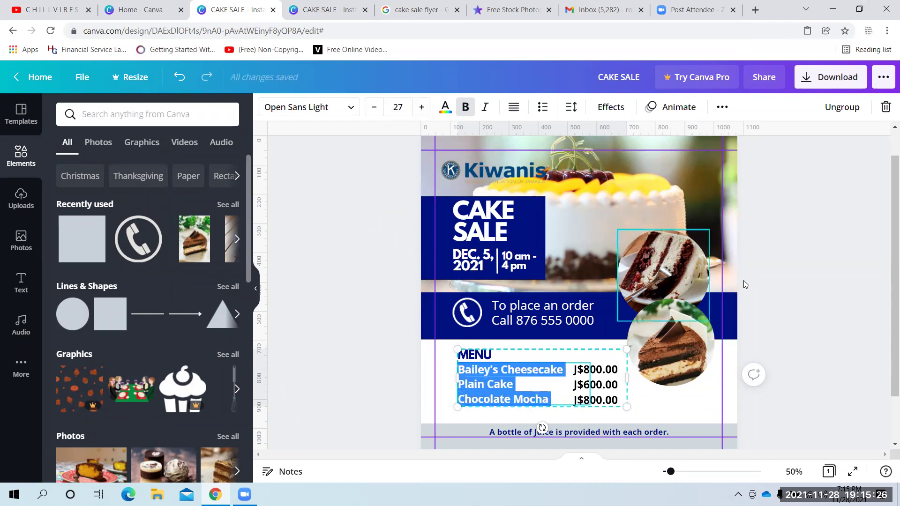
{"action": "left_click", "coordinate": [799, 266]}
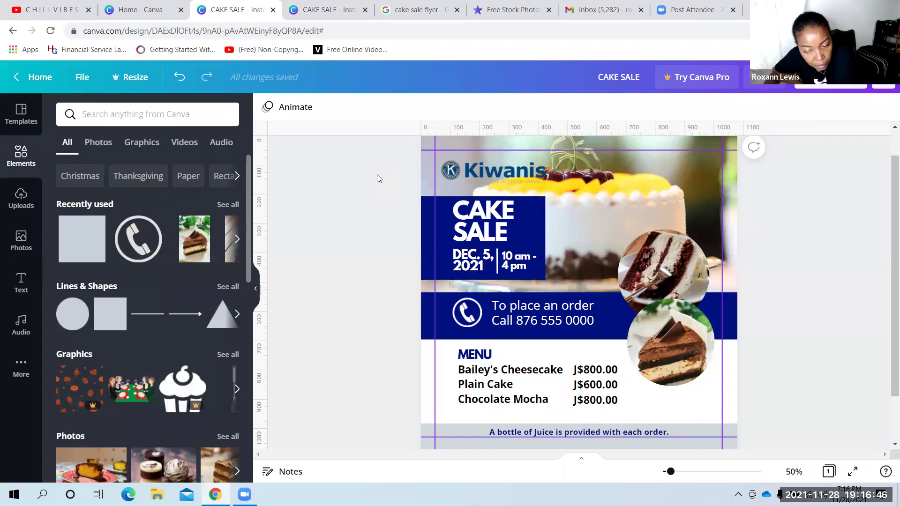
View the document and photo colour choices for the blue order contact band without changing its colour
{"action": "key", "text": "XF86AudioRaiseVolume"}
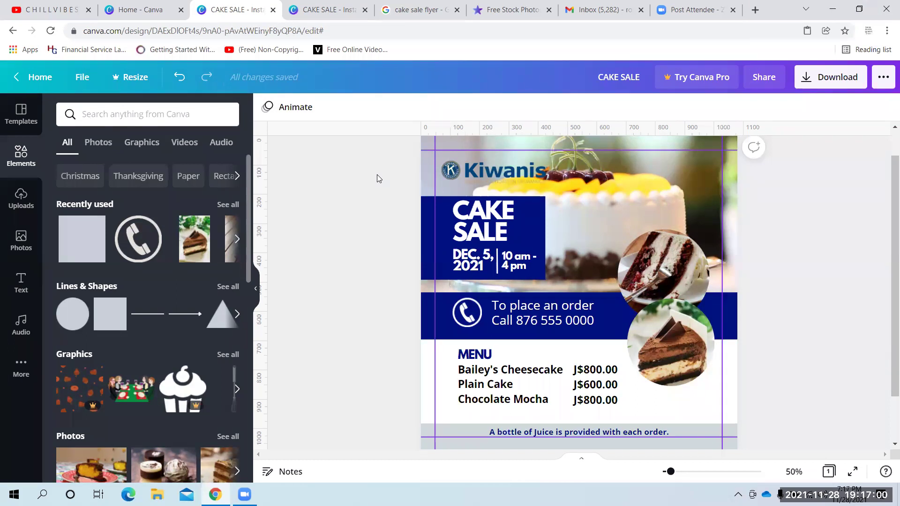
{"action": "left_click", "coordinate": [426, 335]}
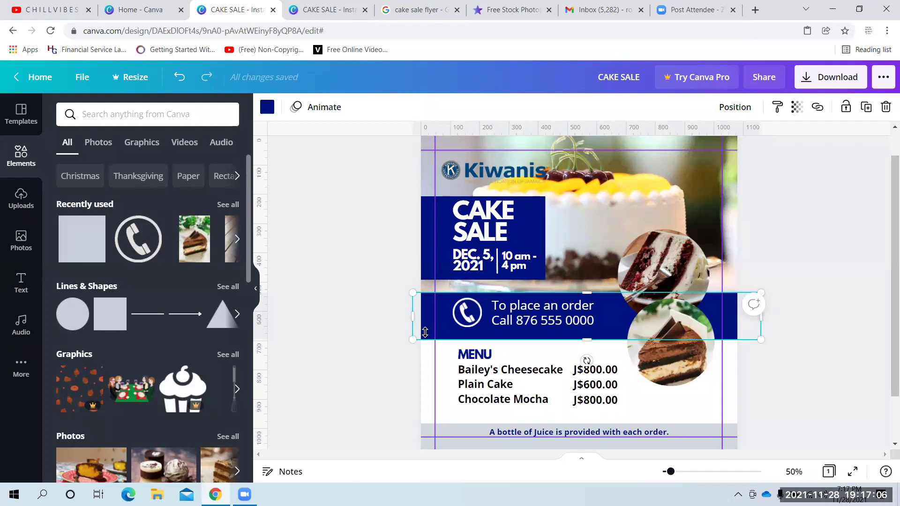
{"action": "left_click", "coordinate": [425, 375]}
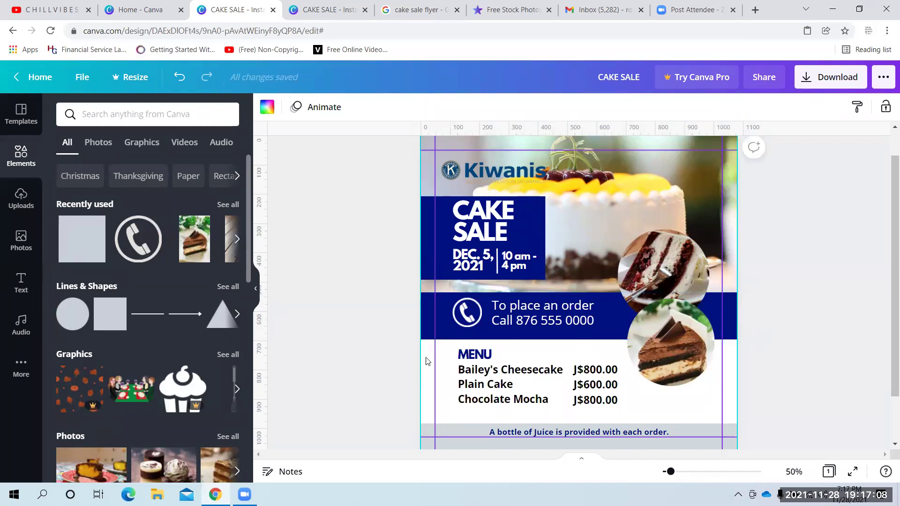
{"action": "left_click", "coordinate": [427, 321]}
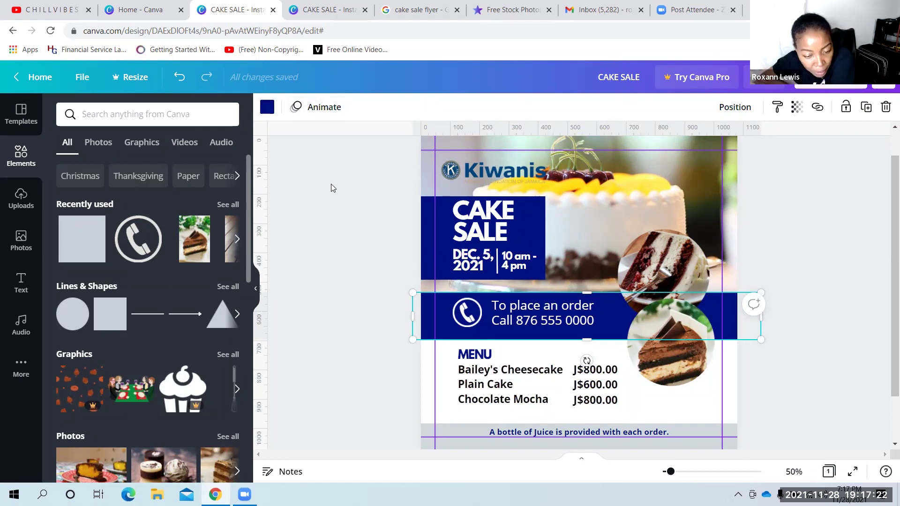
{"action": "left_click", "coordinate": [263, 109]}
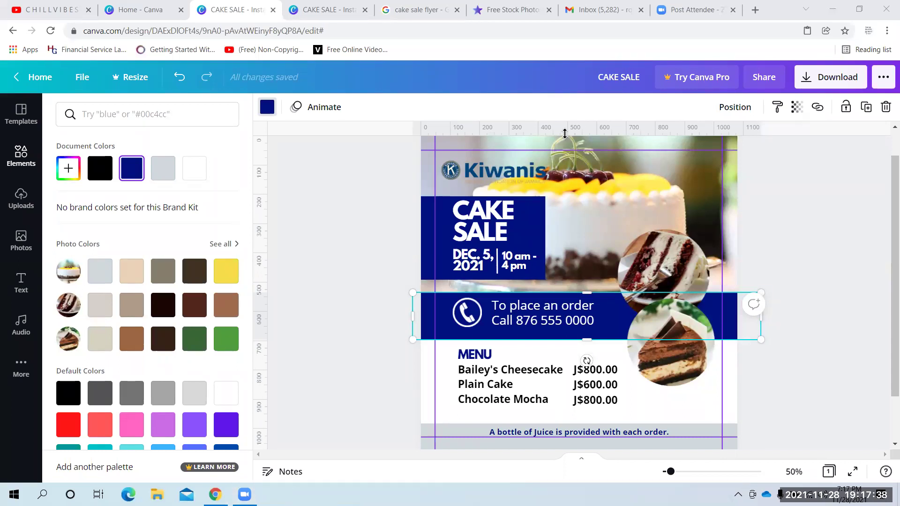
{"action": "left_click", "coordinate": [336, 186]}
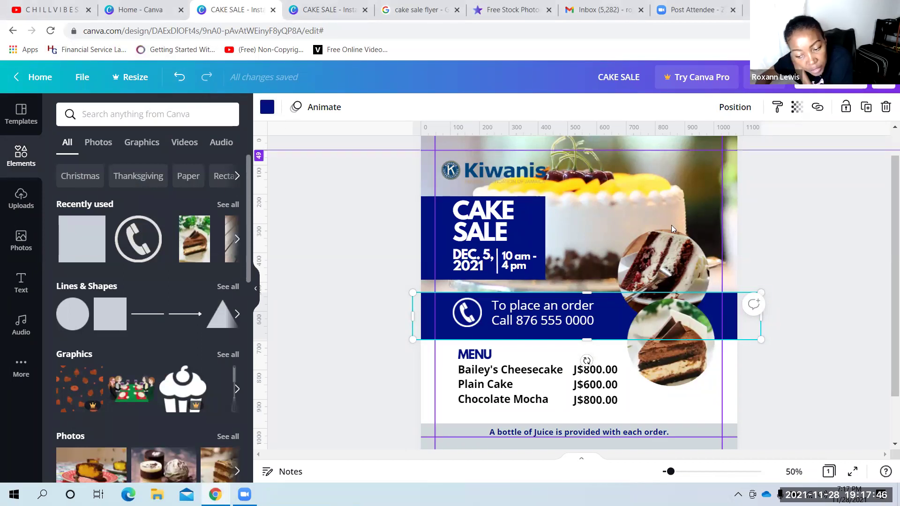
{"action": "left_click", "coordinate": [661, 275]}
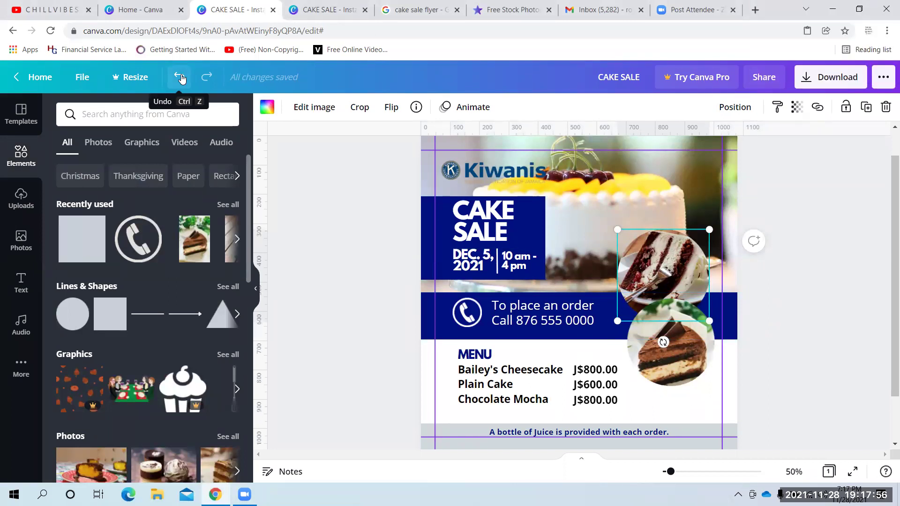
{"action": "left_click", "coordinate": [563, 311]}
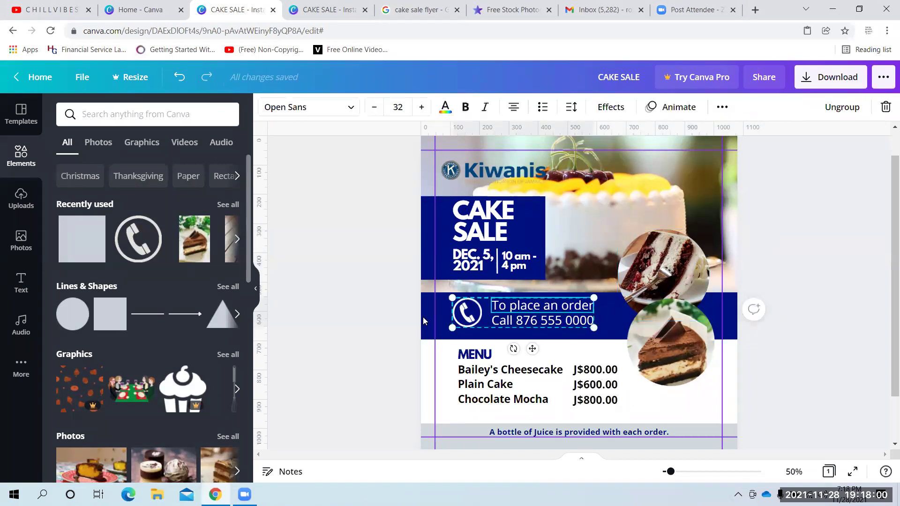
Recolour the order contact band with the yellow from the main cake photo's colours, and undo the change
{"action": "left_click", "coordinate": [610, 327]}
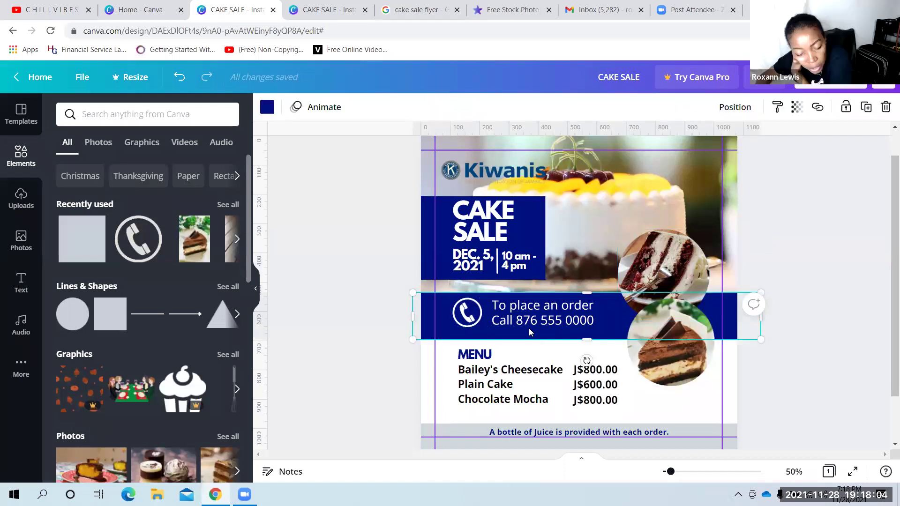
{"action": "left_click", "coordinate": [267, 107]}
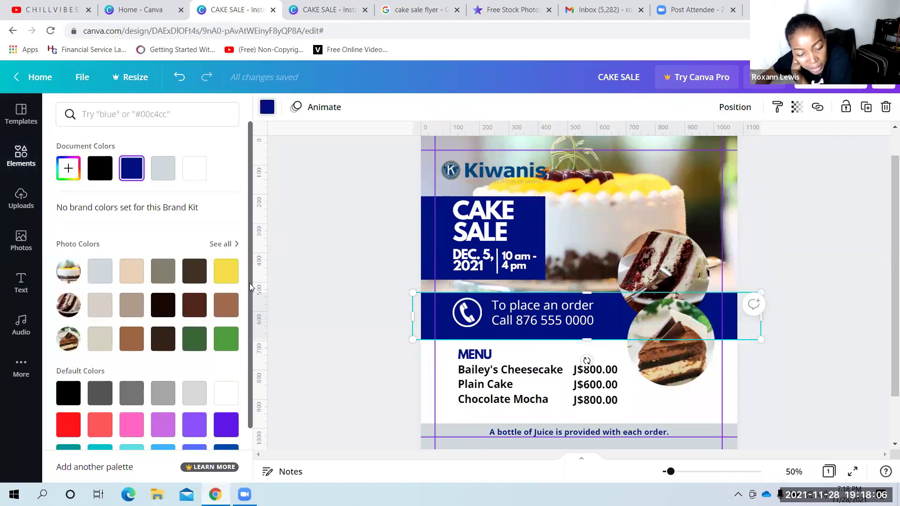
{"action": "left_click", "coordinate": [225, 272]}
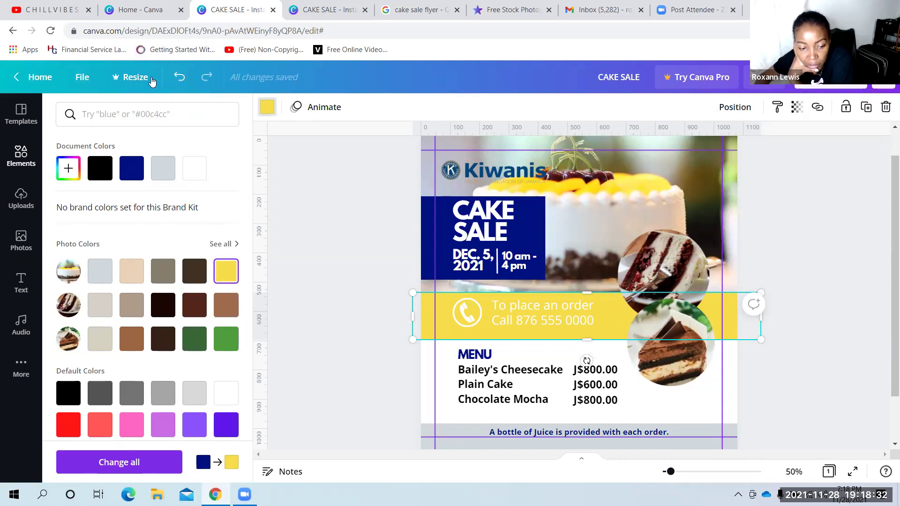
{"action": "left_click", "coordinate": [178, 82]}
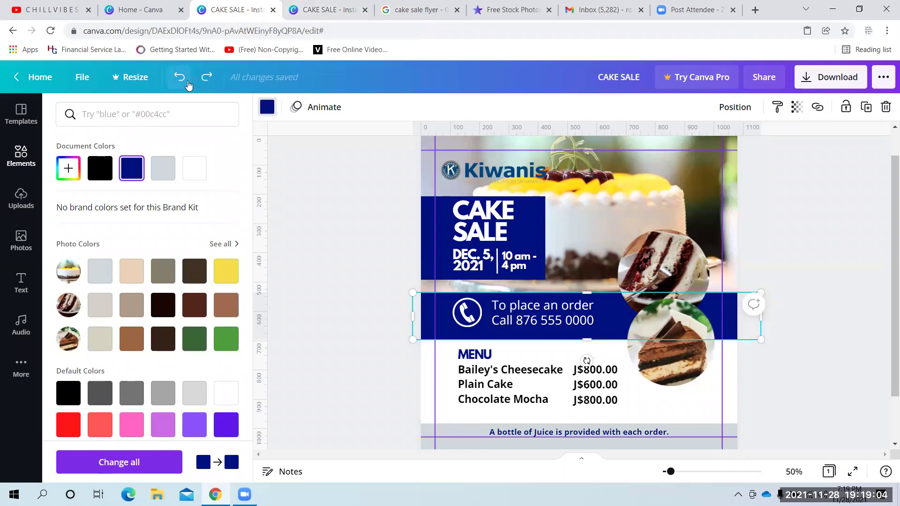
Reopen the most recent CAKE SALE Instagram post from the list of all designs and select its order contact band at 64% zoom
{"action": "left_click", "coordinate": [34, 75]}
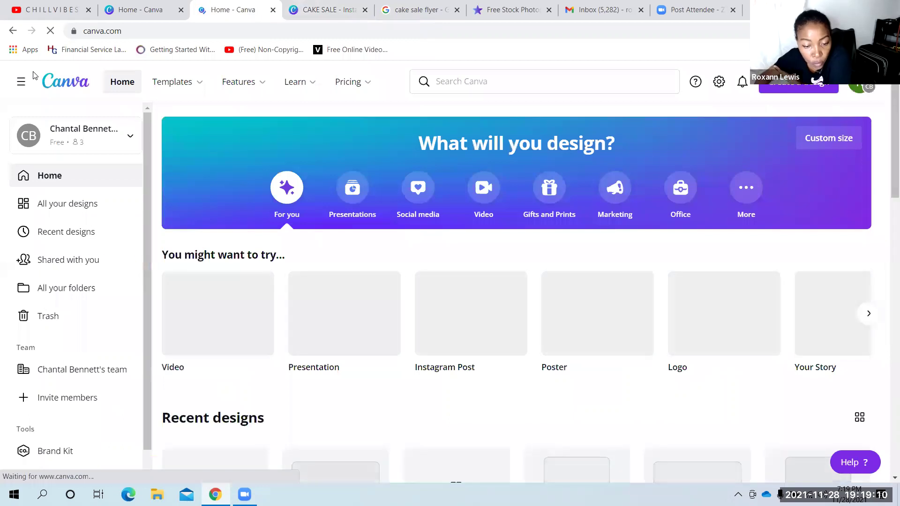
{"action": "left_click", "coordinate": [80, 203]}
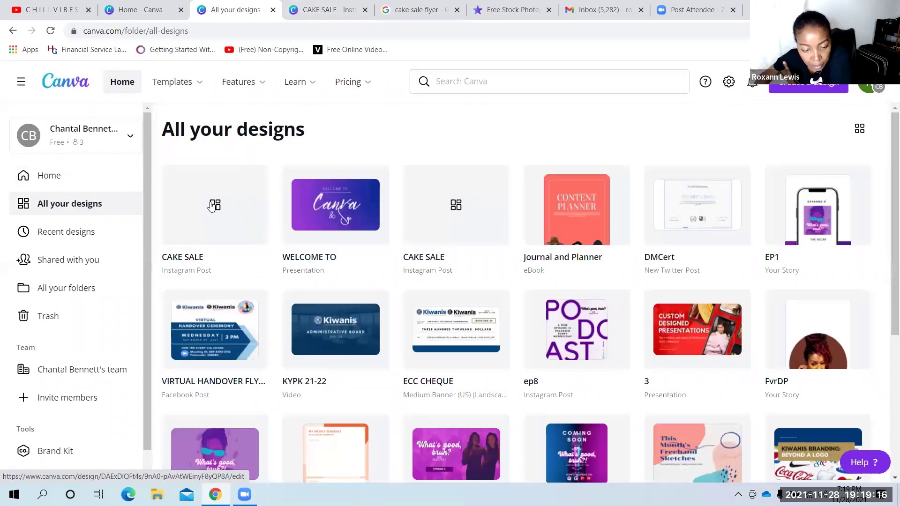
{"action": "left_click", "coordinate": [211, 205]}
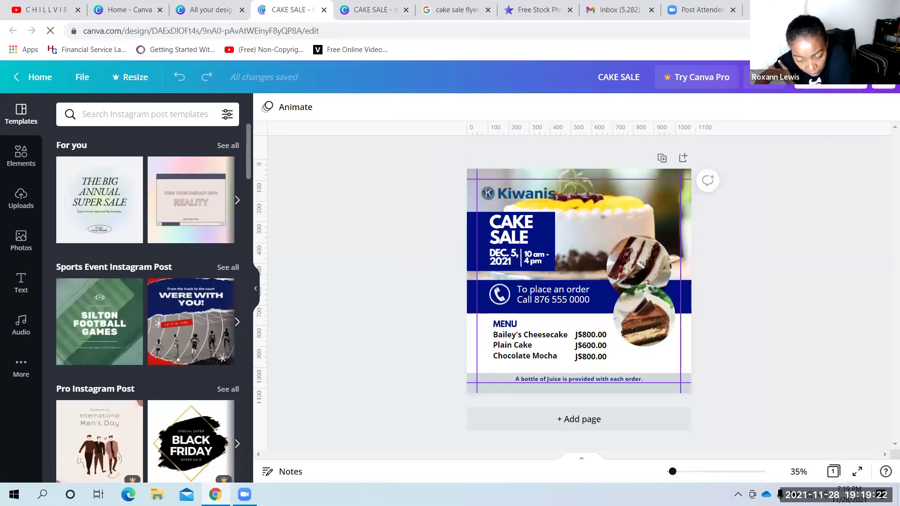
{"action": "left_click_drag", "start_coordinate": [673, 474], "coordinate": [684, 477]}
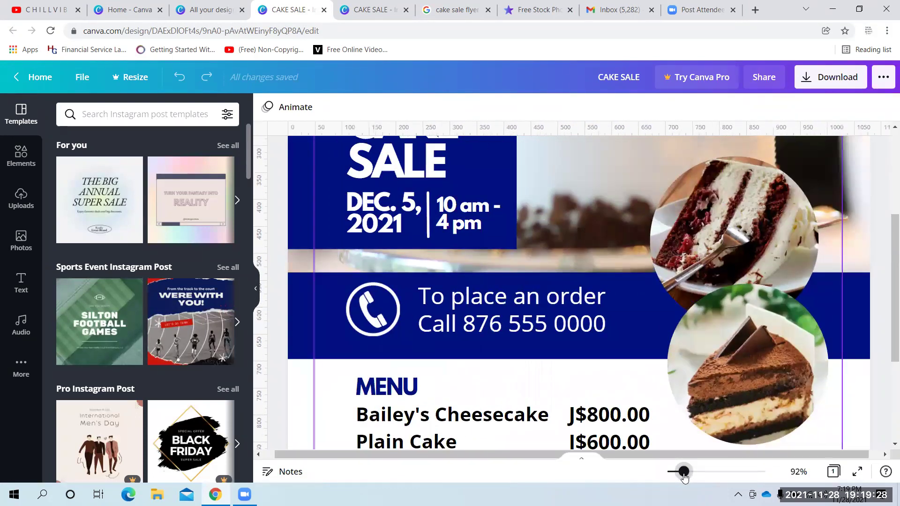
{"action": "left_click_drag", "start_coordinate": [684, 476], "coordinate": [677, 476]}
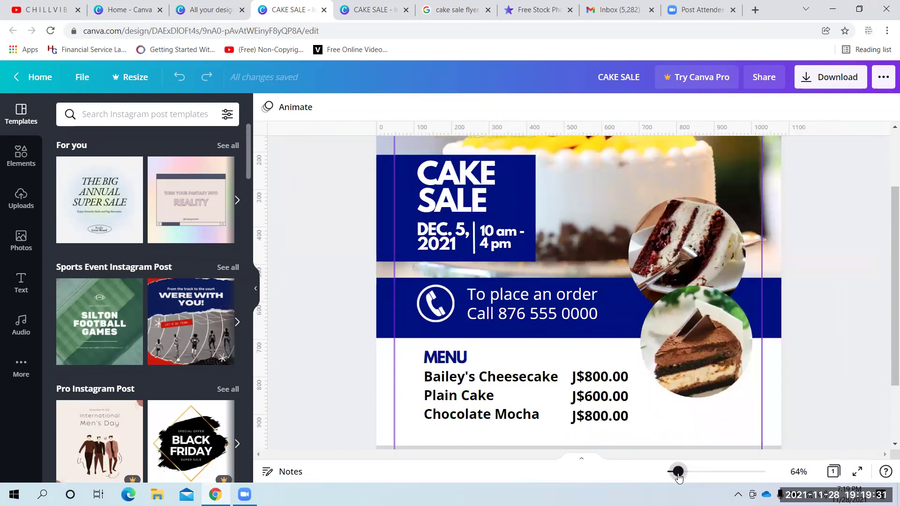
{"action": "left_click", "coordinate": [382, 330]}
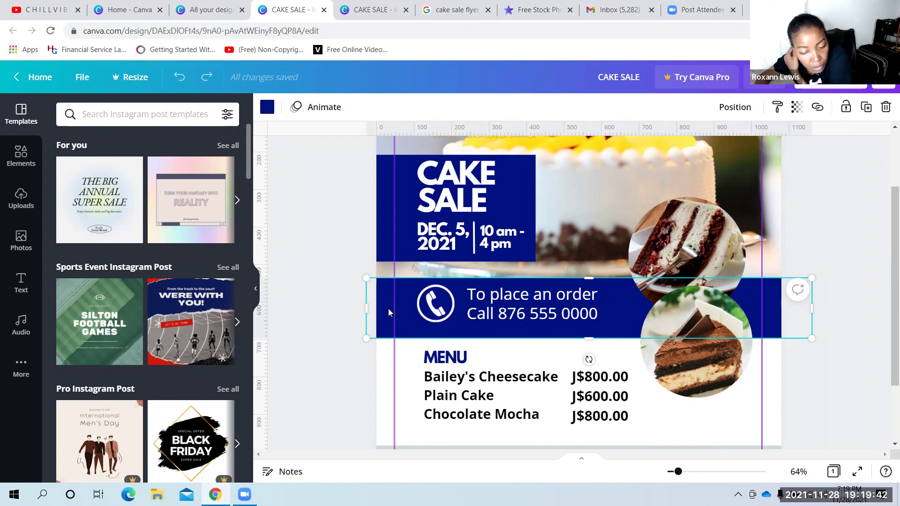
Shift the blue order contact band slightly up and cover it with a new square shape stretched across the full page width
{"action": "left_click_drag", "start_coordinate": [409, 223], "coordinate": [461, 111]}
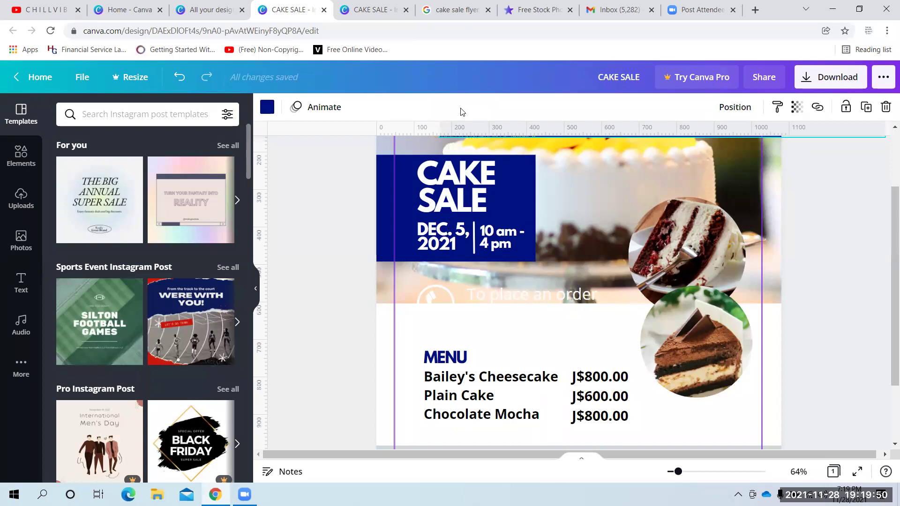
{"action": "left_click_drag", "start_coordinate": [462, 111], "coordinate": [384, 303]}
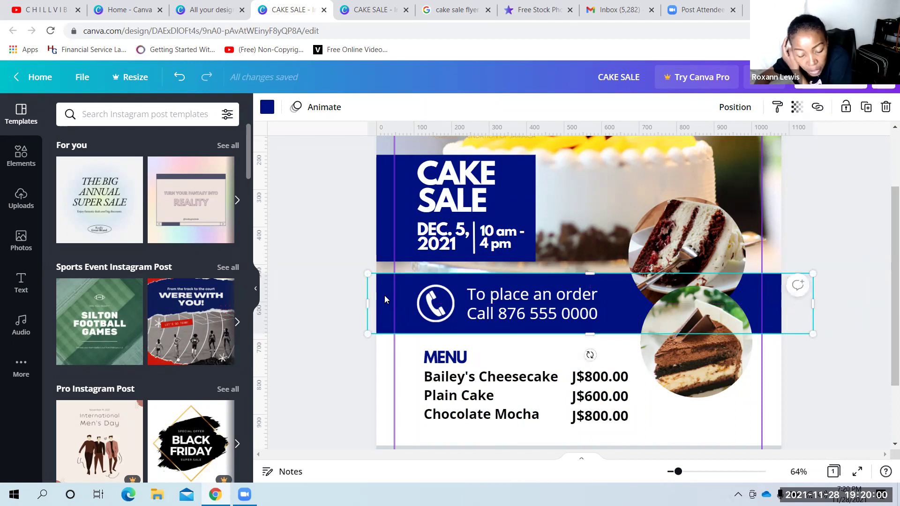
{"action": "left_click", "coordinate": [20, 154]}
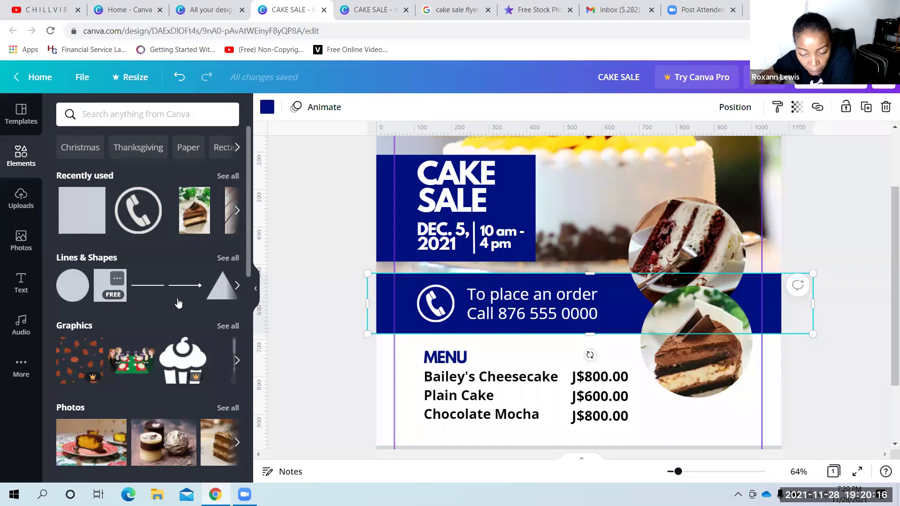
{"action": "left_click", "coordinate": [110, 285]}
{"action": "left_click_drag", "start_coordinate": [579, 168], "coordinate": [585, 263]}
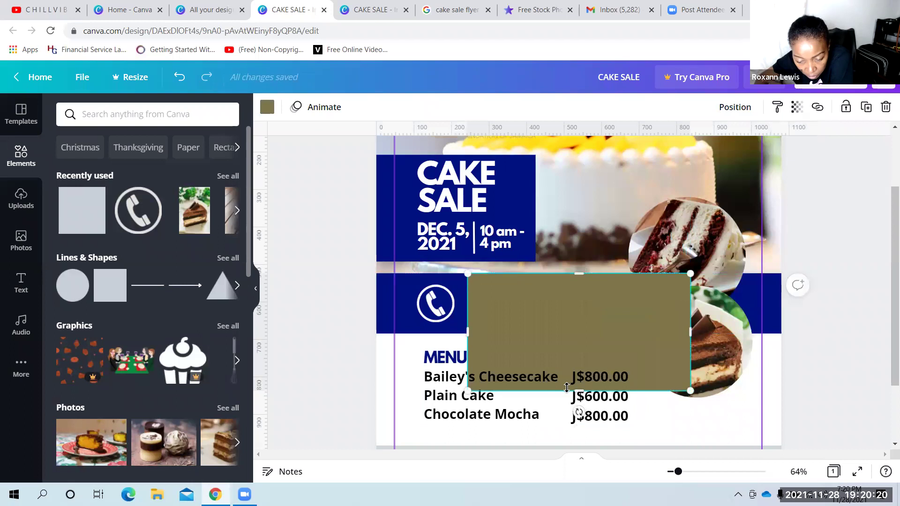
{"action": "left_click_drag", "start_coordinate": [576, 386], "coordinate": [601, 329]}
{"action": "left_click_drag", "start_coordinate": [692, 306], "coordinate": [798, 306]}
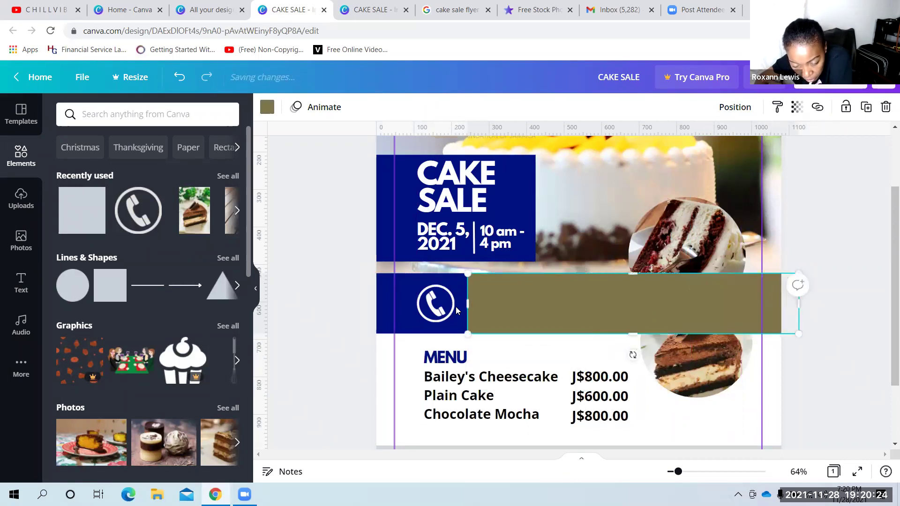
{"action": "left_click_drag", "start_coordinate": [471, 305], "coordinate": [357, 305]}
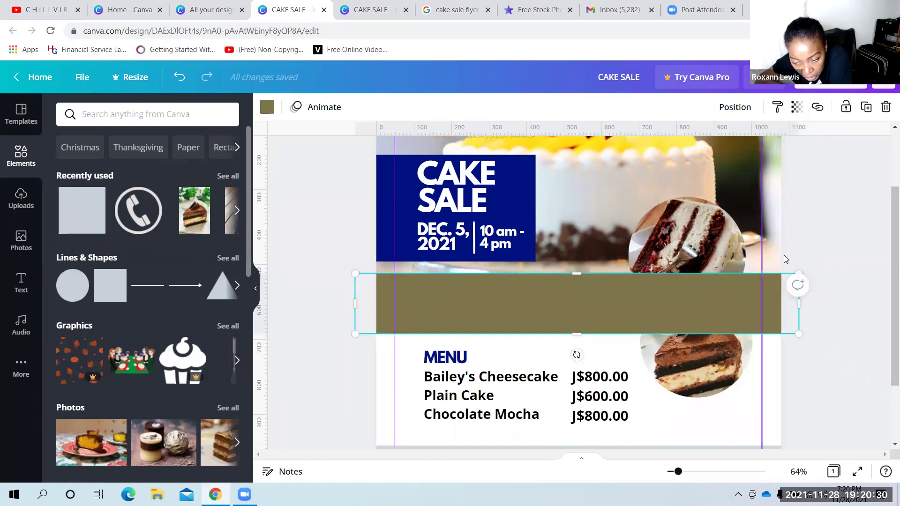
Recolour the new band covering the order contact area with the medium grey from the default colours
{"action": "left_click", "coordinate": [266, 111]}
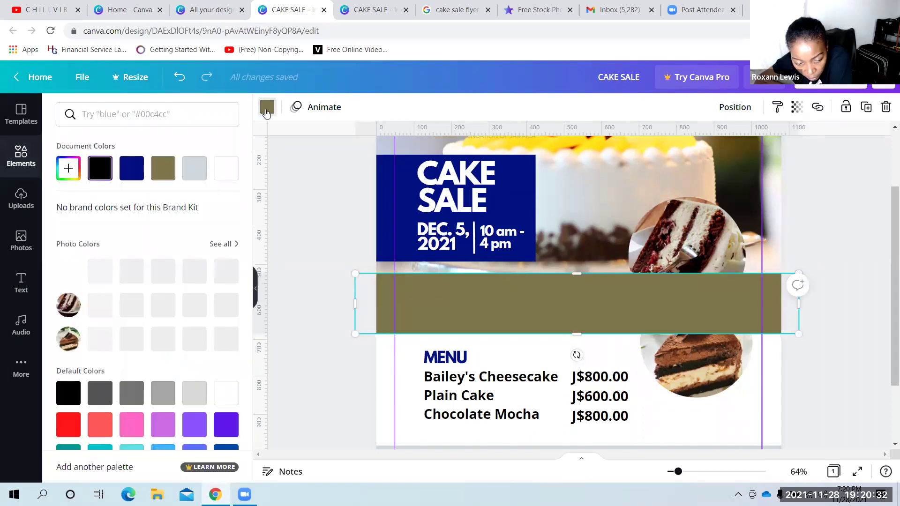
{"action": "left_click", "coordinate": [193, 424]}
{"action": "left_click", "coordinate": [173, 397]}
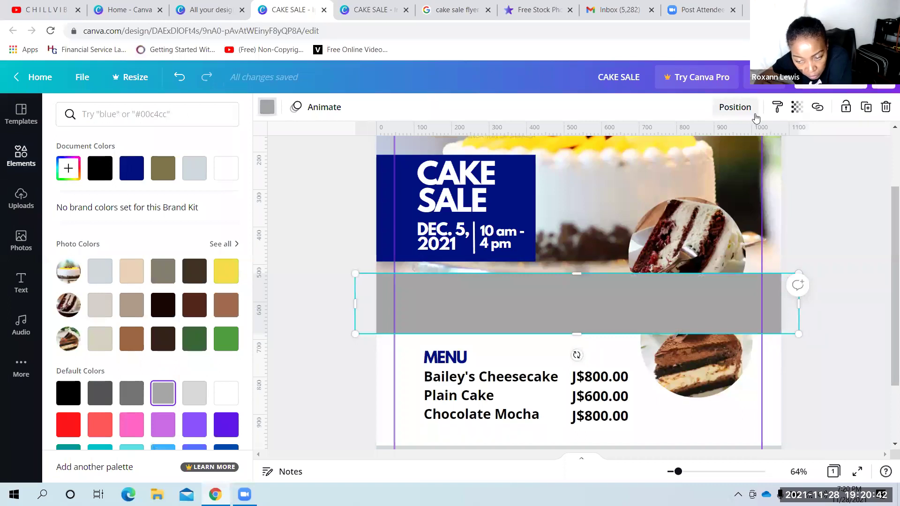
Send the grey band backward until it sits behind the order text, phone icon and both round cake photos
{"action": "left_click", "coordinate": [734, 108]}
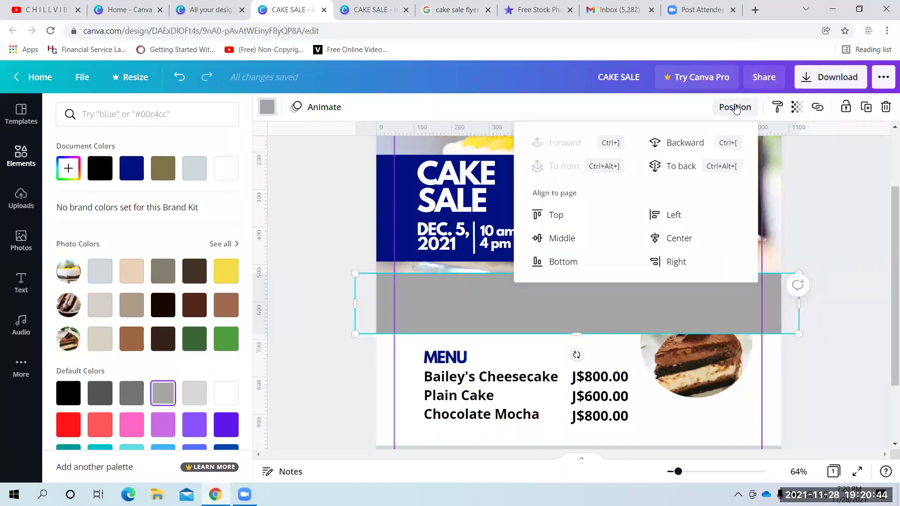
{"action": "left_click", "coordinate": [685, 143]}
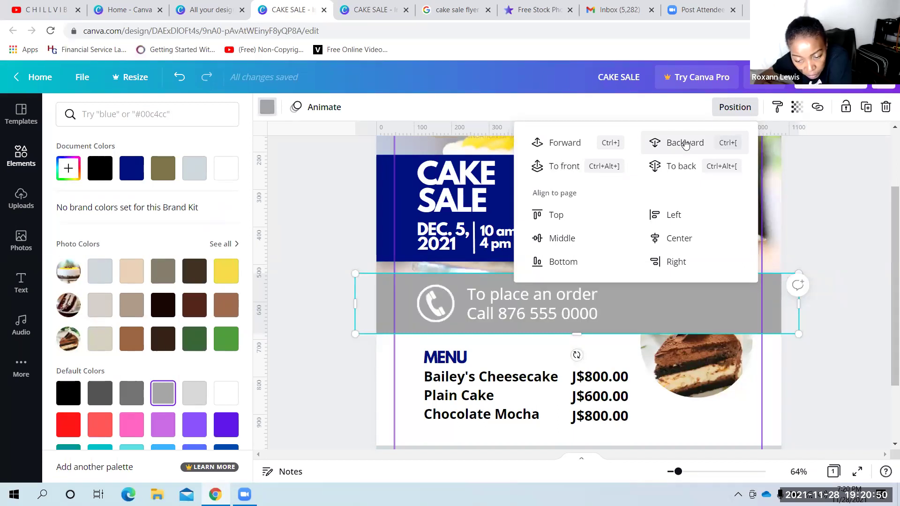
{"action": "left_click", "coordinate": [685, 143]}
{"action": "left_click", "coordinate": [685, 143]}
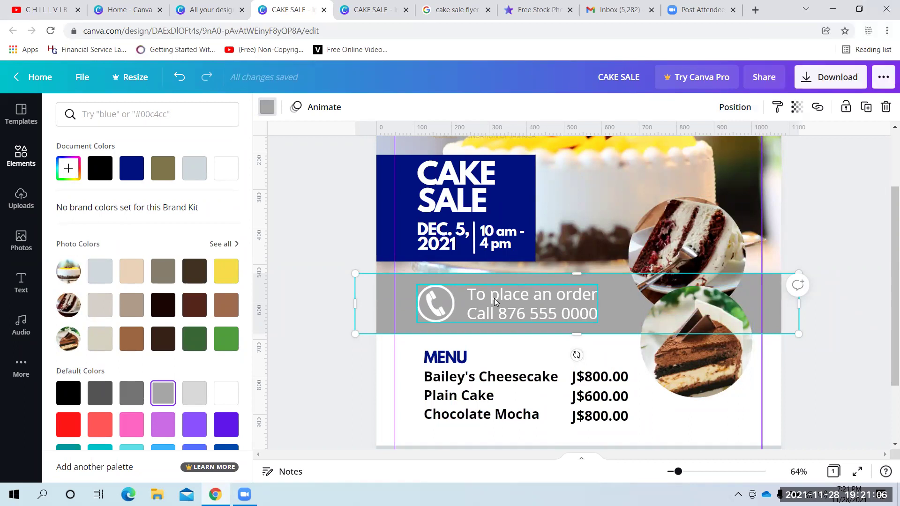
{"action": "key", "text": "Escape"}
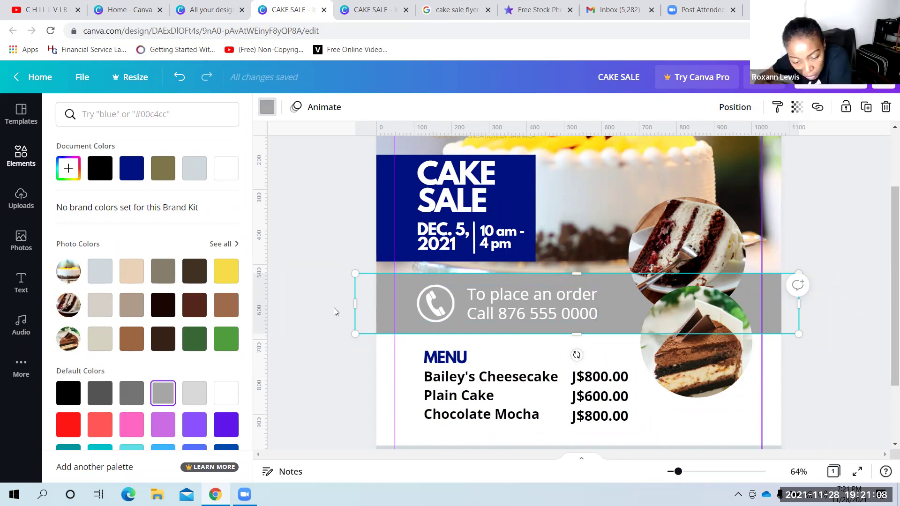
{"action": "left_click", "coordinate": [334, 231]}
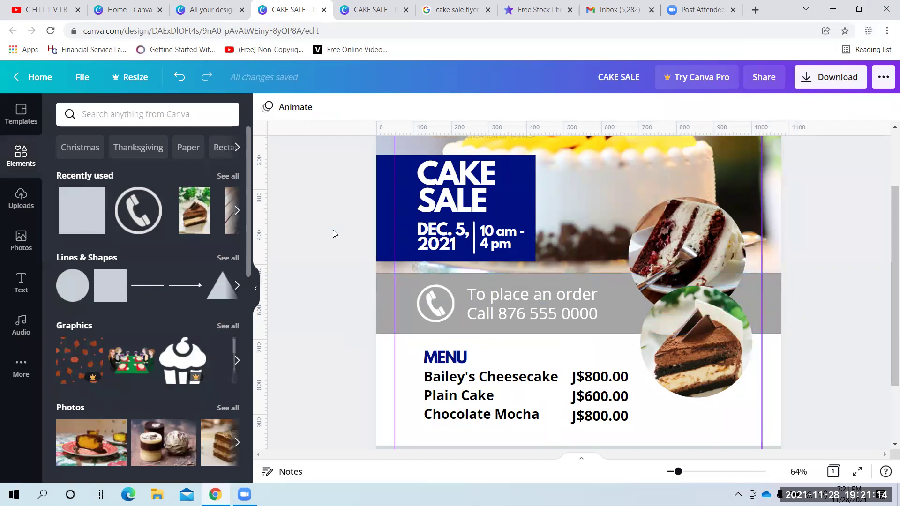
Move the grey band down slightly so a thin strip of the blue band shows along its upper edge
{"action": "left_click", "coordinate": [382, 300]}
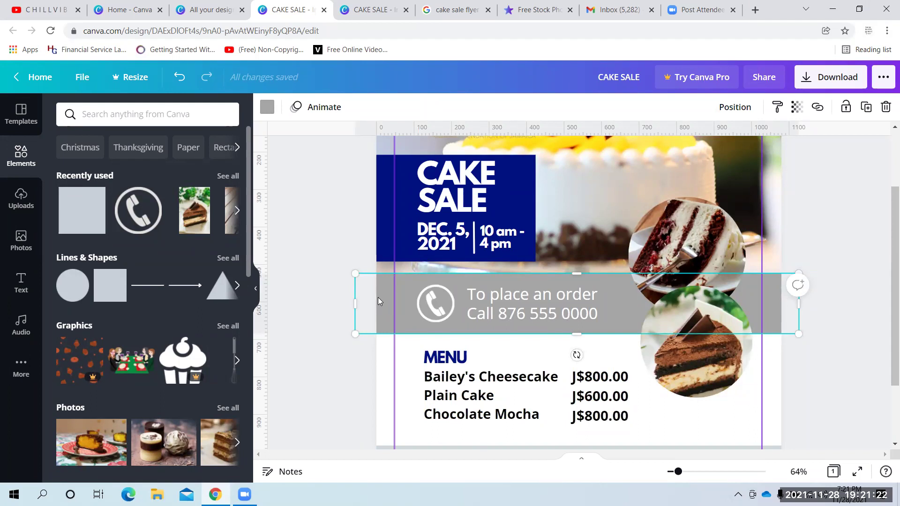
{"action": "scroll", "coordinate": [840, 229], "scroll_direction": "up", "scroll_amount": 1}
{"action": "scroll", "coordinate": [839, 229], "scroll_direction": "down", "scroll_amount": 3}
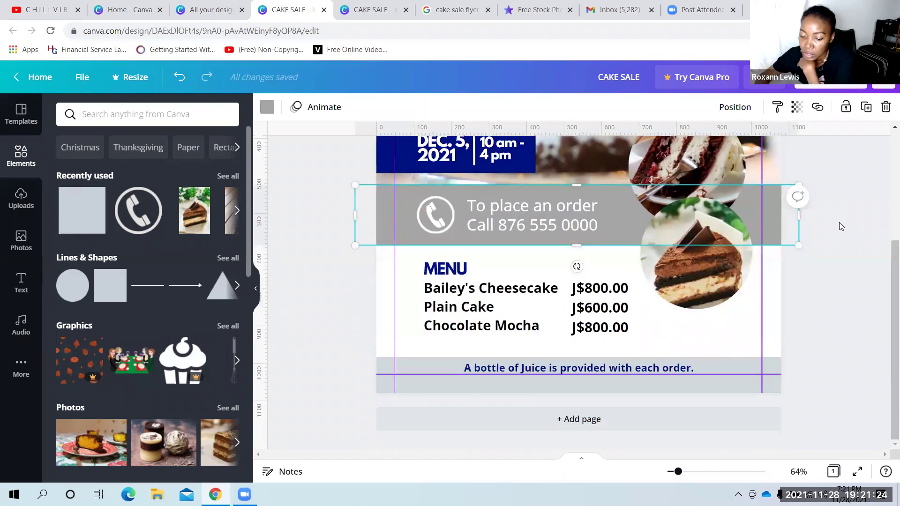
{"action": "scroll", "coordinate": [837, 218], "scroll_direction": "up", "scroll_amount": 3}
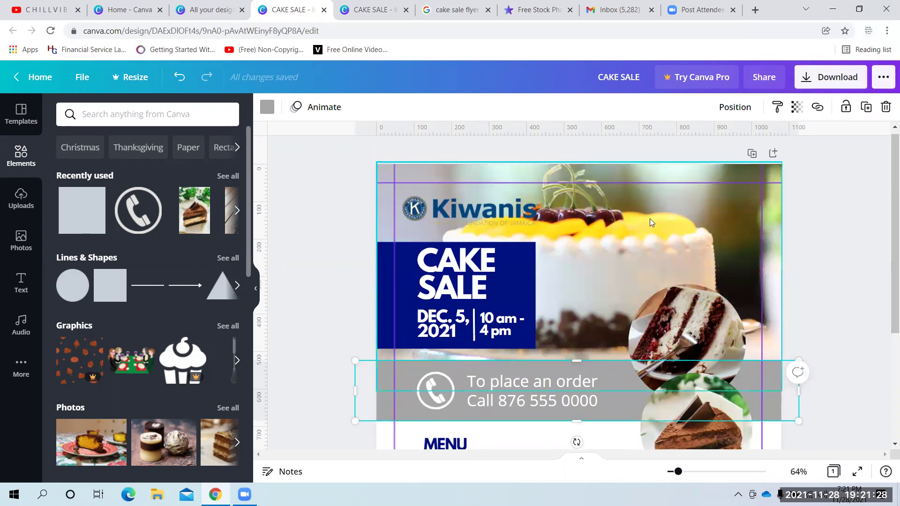
{"action": "scroll", "coordinate": [772, 204], "scroll_direction": "down", "scroll_amount": 3}
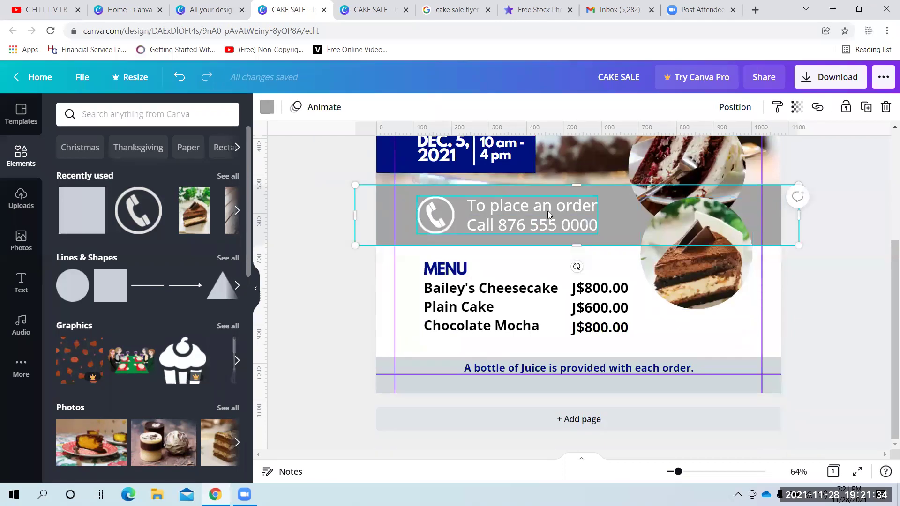
{"action": "left_click_drag", "start_coordinate": [614, 226], "coordinate": [615, 238]}
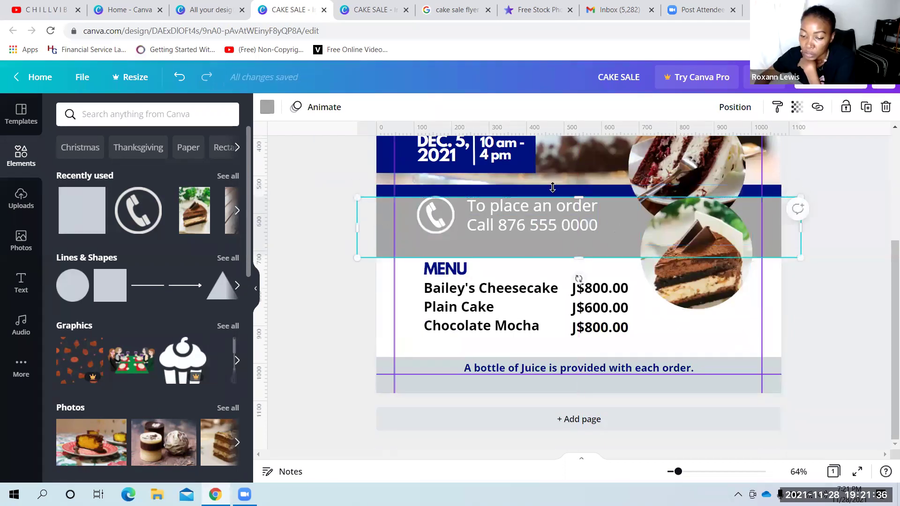
{"action": "scroll", "coordinate": [472, 241], "scroll_direction": "up", "scroll_amount": 3}
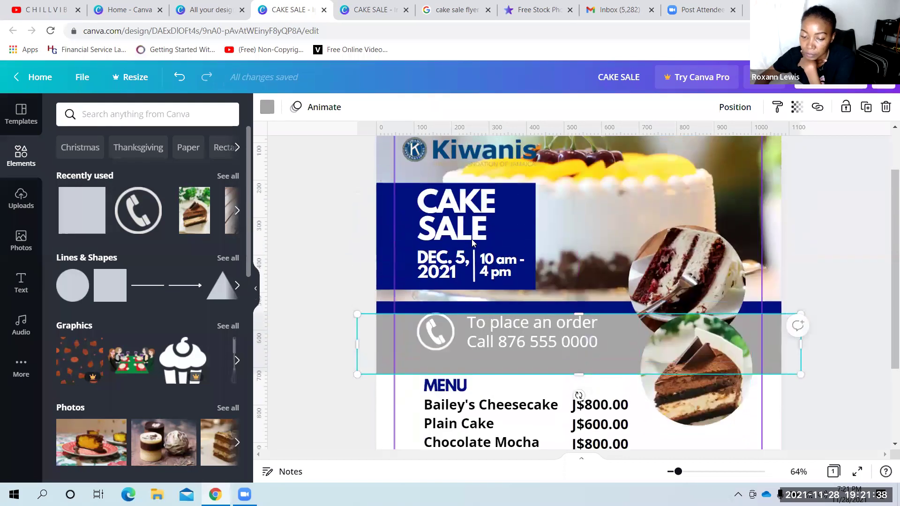
Move the phone icon and order text group down slightly to centre it vertically on the grey band
{"action": "left_click", "coordinate": [607, 191]}
{"action": "scroll", "coordinate": [552, 291], "scroll_direction": "down", "scroll_amount": 2}
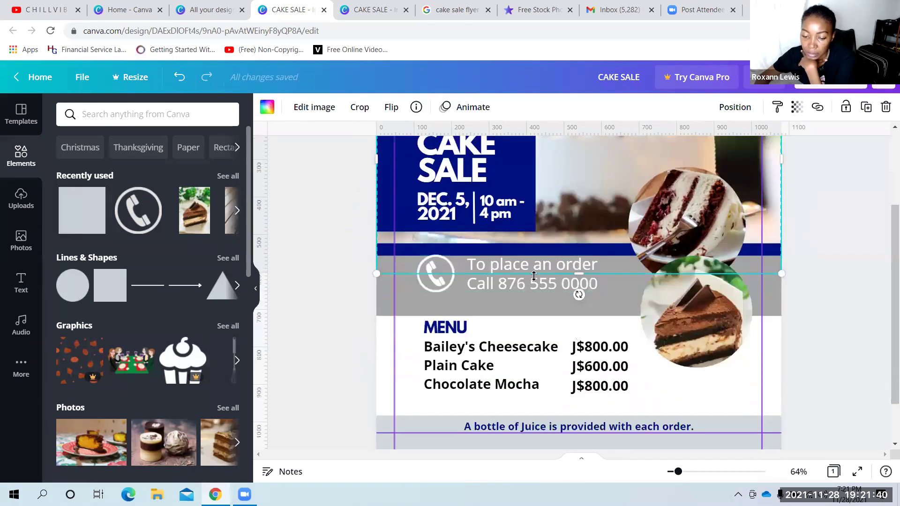
{"action": "left_click", "coordinate": [837, 209]}
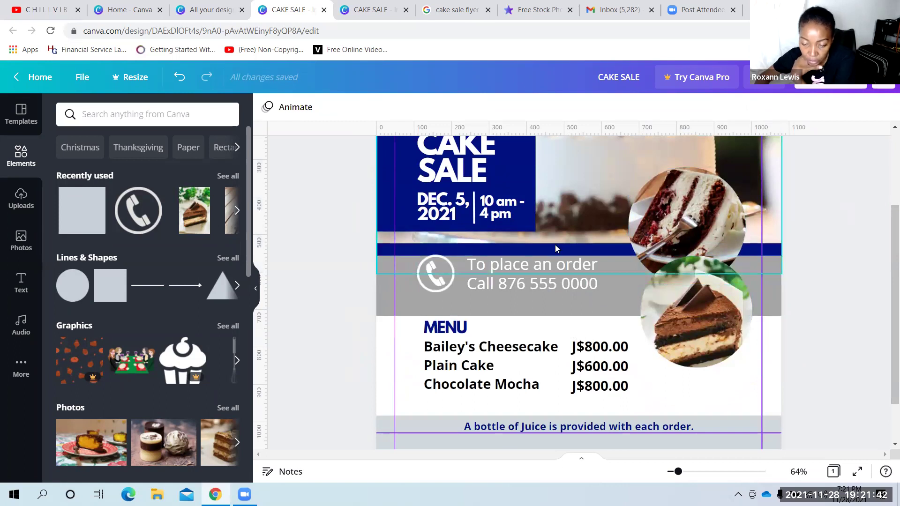
{"action": "left_click_drag", "start_coordinate": [545, 270], "coordinate": [547, 282]}
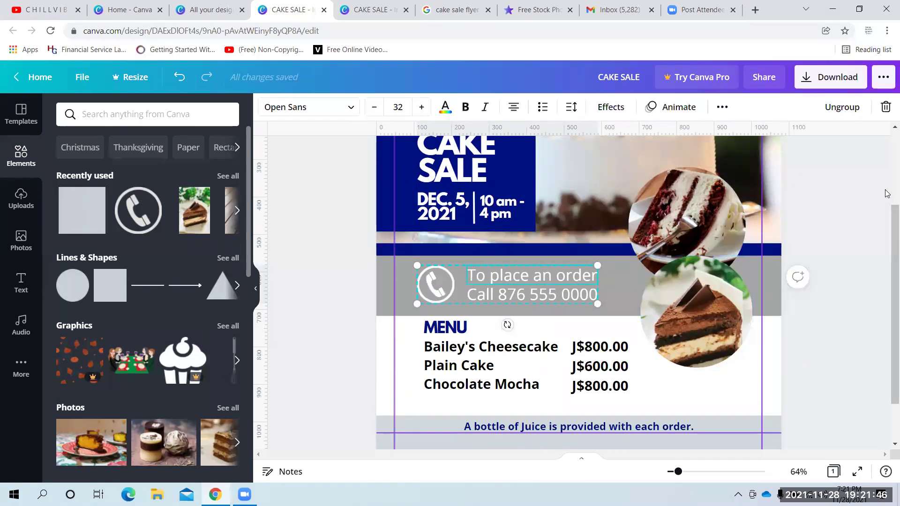
Duplicate the footer note about the bottle of juice and select all the text in the copy
{"action": "scroll", "coordinate": [887, 194], "scroll_direction": "down", "scroll_amount": 2}
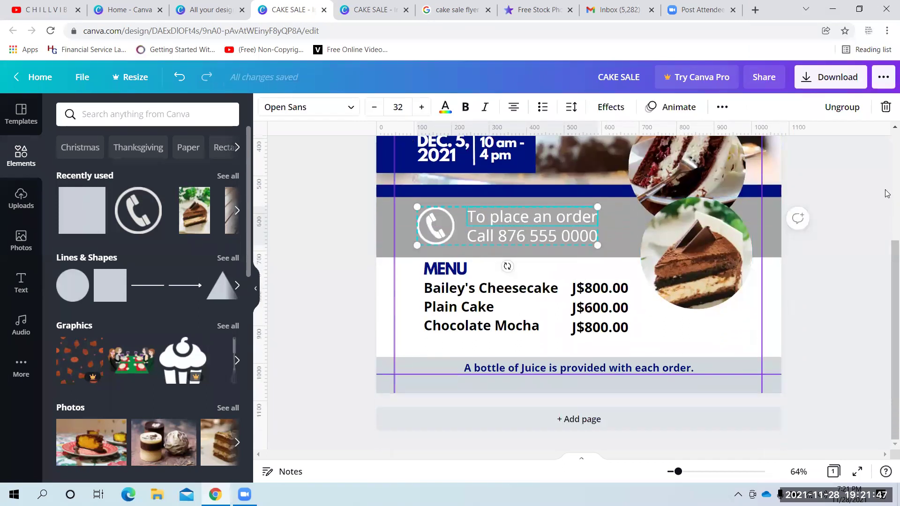
{"action": "left_click", "coordinate": [581, 369]}
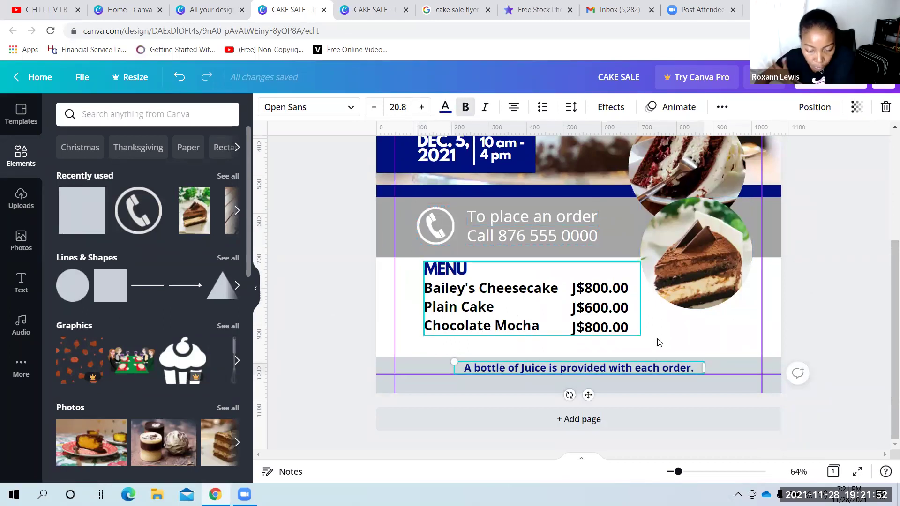
{"action": "left_click", "coordinate": [723, 107]}
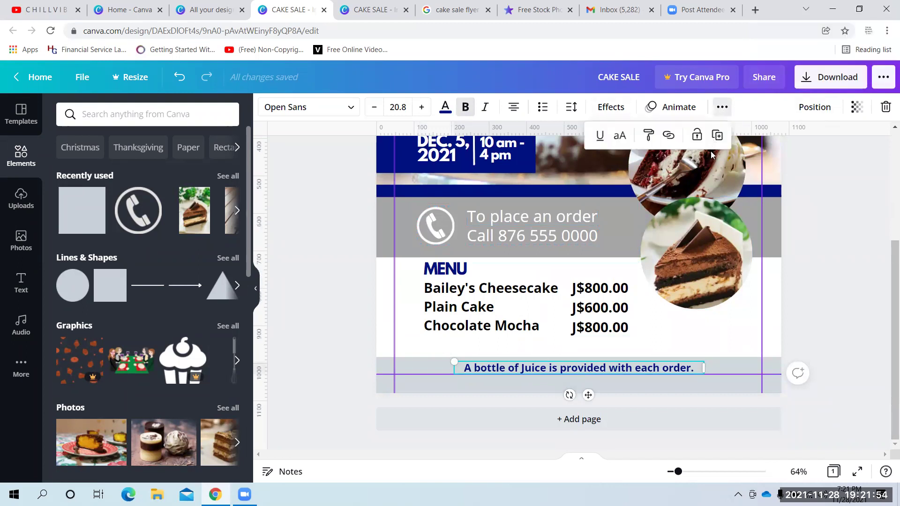
{"action": "left_click", "coordinate": [716, 136]}
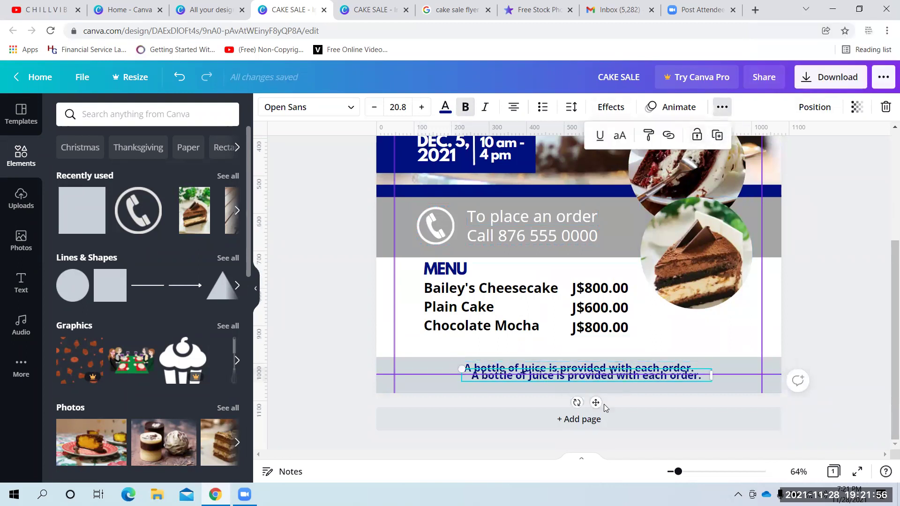
{"action": "double_click", "coordinate": [705, 378]}
{"action": "left_click_drag", "start_coordinate": [706, 378], "coordinate": [471, 365]}
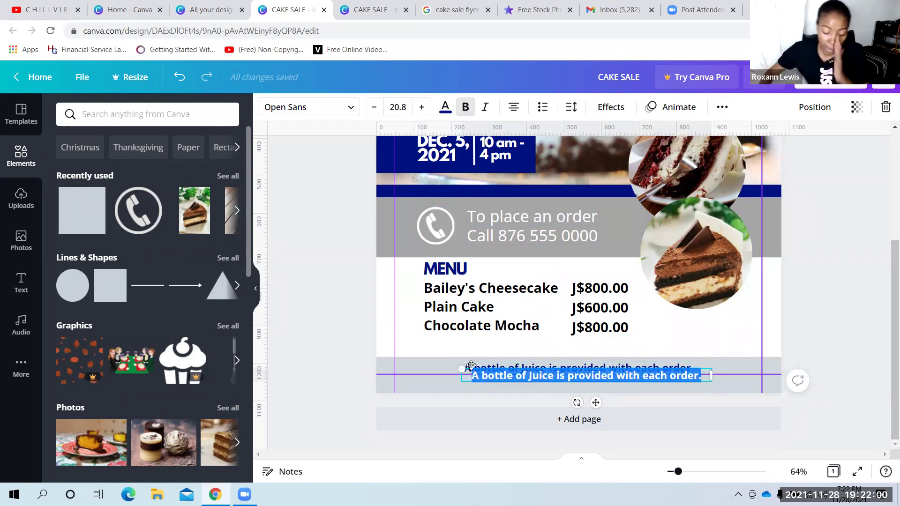
{"action": "type", "text": "cHHINESE bE"}
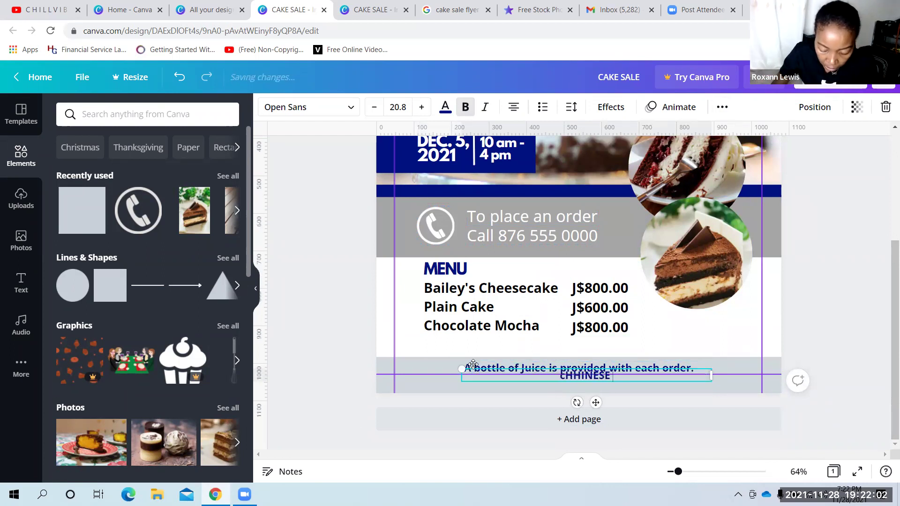
{"action": "type", "text": "NEVOLENT"}
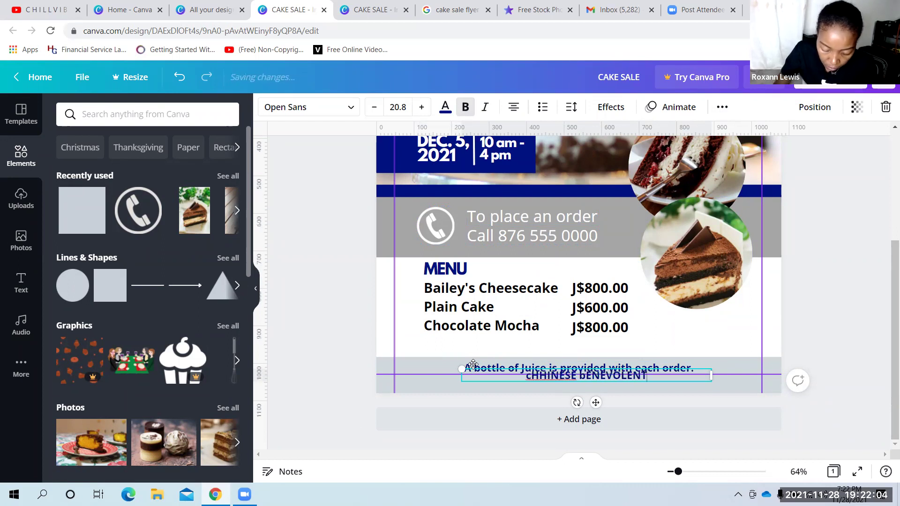
{"action": "type", "text": " cENTER"}
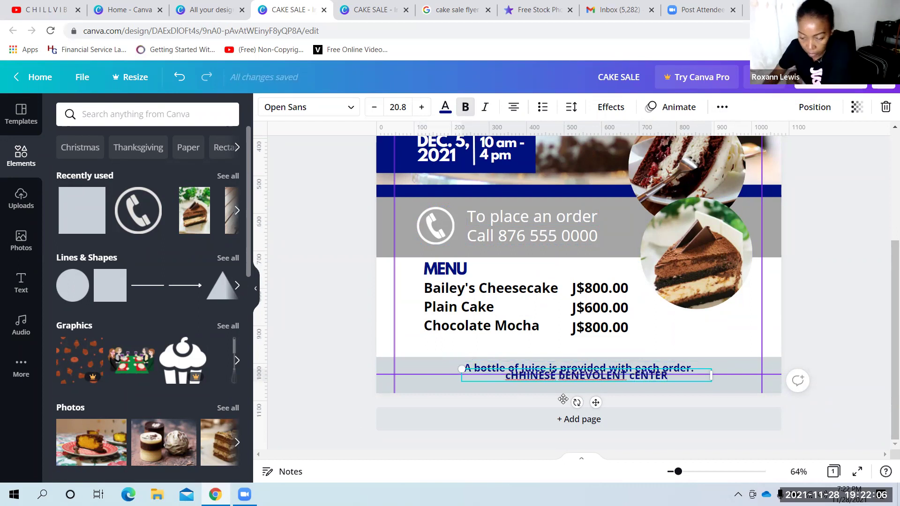
{"action": "key", "text": "BackSpace"}
{"action": "key", "text": "BackSpace"}
{"action": "key", "text": "BackSpace"}
{"action": "key", "text": "BackSpace"}
{"action": "key", "text": "BackSpace"}
{"action": "key", "text": "BackSpace"}
{"action": "key", "text": "BackSpace"}
{"action": "key", "text": "BackSpace"}
{"action": "key", "text": "BackSpace"}
{"action": "key", "text": "BackSpace"}
{"action": "key", "text": "BackSpace"}
{"action": "key", "text": "BackSpace"}
{"action": "key", "text": "BackSpace"}
{"action": "key", "text": "BackSpace"}
{"action": "key", "text": "BackSpace"}
{"action": "key", "text": "BackSpace"}
{"action": "key", "text": "BackSpace"}
{"action": "key", "text": "BackSpace"}
{"action": "key", "text": "BackSpace"}
{"action": "key", "text": "BackSpace"}
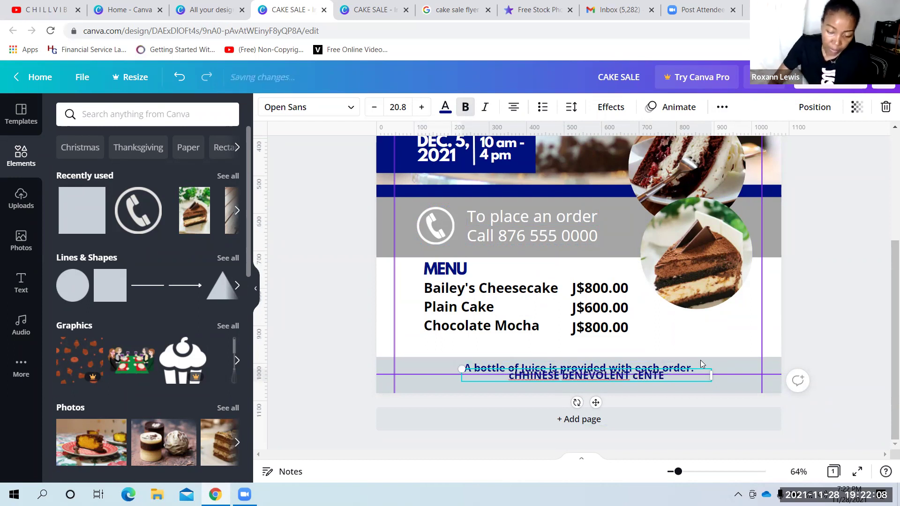
Enter "Chinese Benevolent Center" as the text of the duplicated footer note
{"action": "type", "text": "C"}
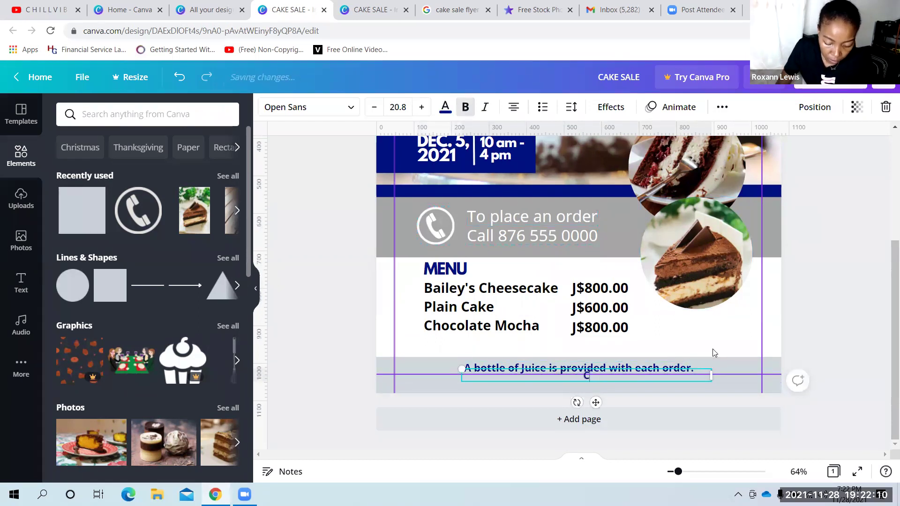
{"action": "type", "text": "hinese Benev"}
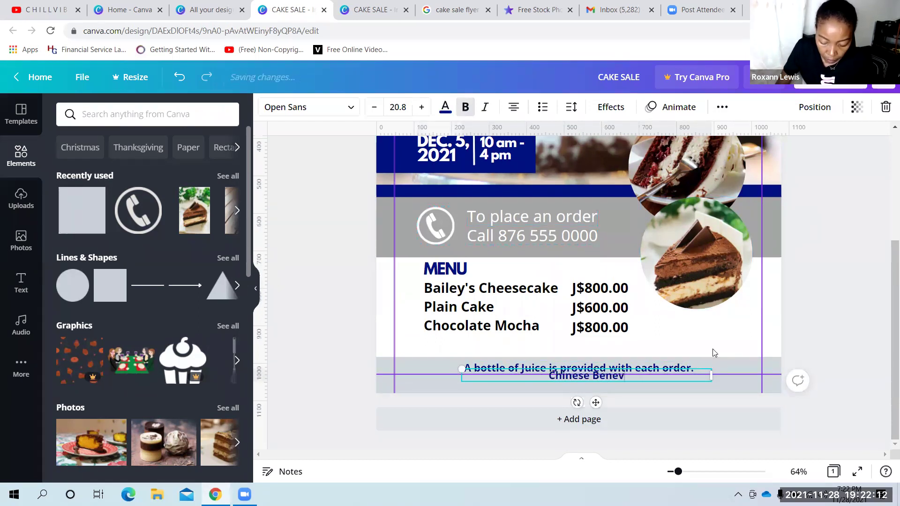
{"action": "type", "text": "olent Center"}
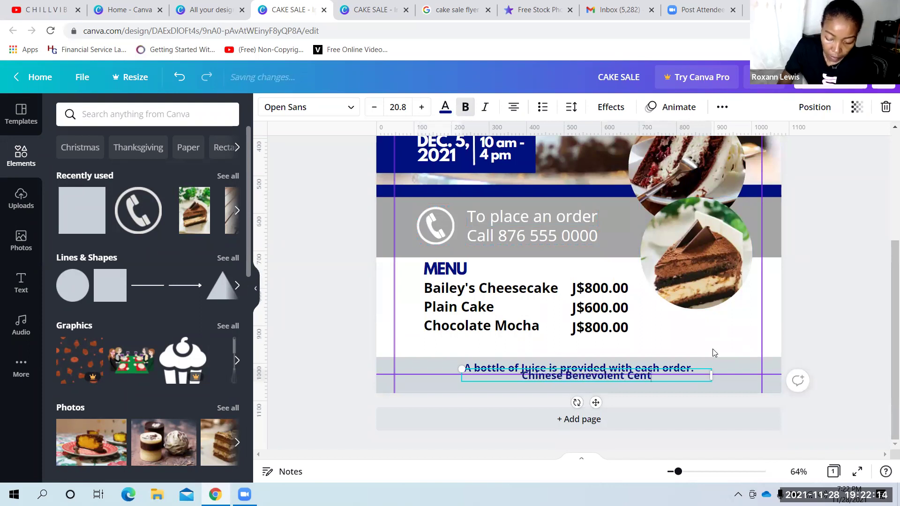
{"action": "left_click", "coordinate": [744, 318]}
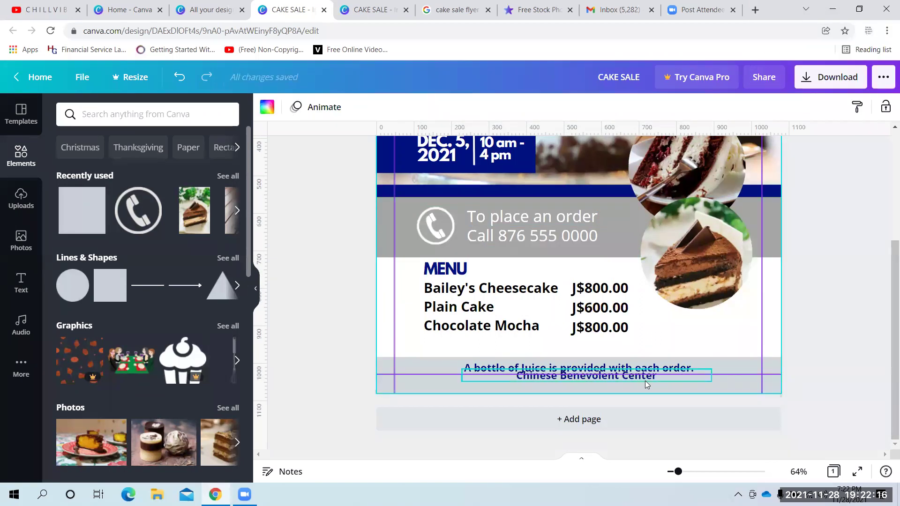
Move the "Chinese Benevolent Center" text onto the blue strip above the grey band, narrow its text box and colour it white
{"action": "left_click_drag", "start_coordinate": [637, 380], "coordinate": [566, 193]}
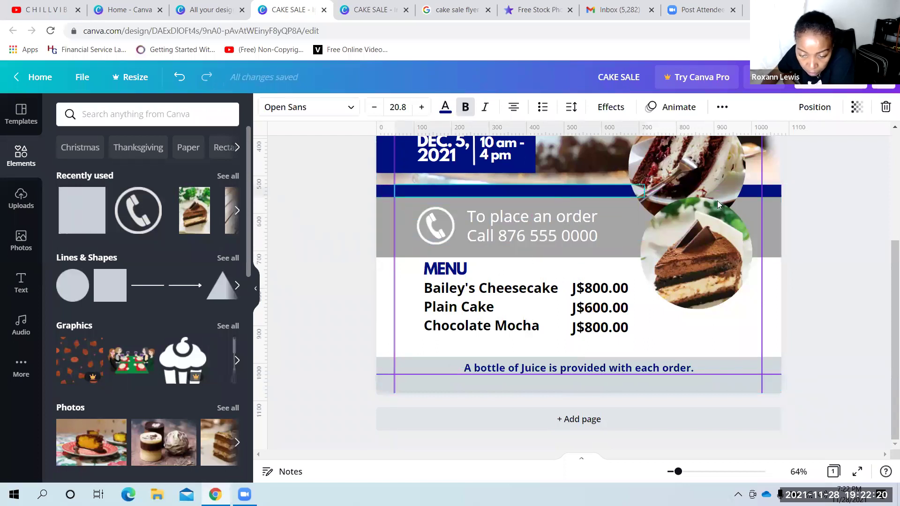
{"action": "left_click_drag", "start_coordinate": [649, 192], "coordinate": [550, 192]}
{"action": "left_click", "coordinate": [446, 107]}
{"action": "left_click", "coordinate": [226, 168]}
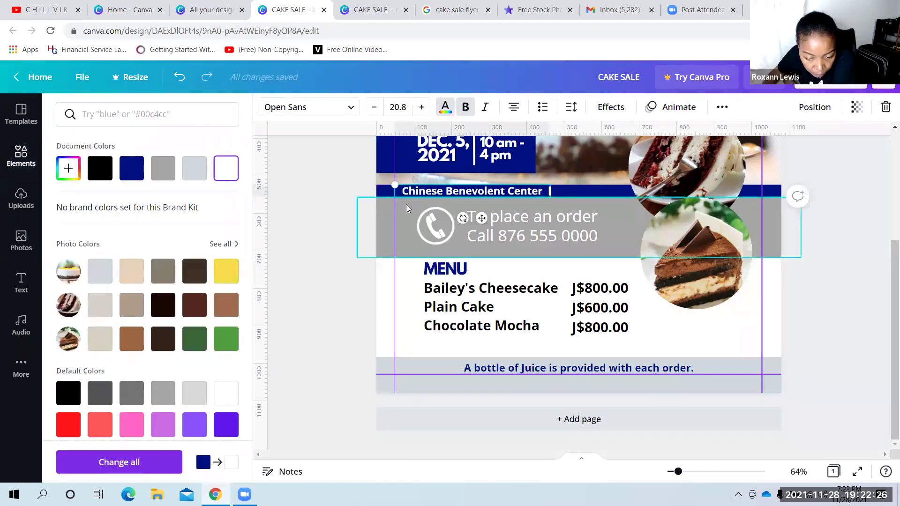
Left-align the venue text, reduce its font size to 15.8 and line it up with the left edge of the phone icon
{"action": "left_click", "coordinate": [514, 115]}
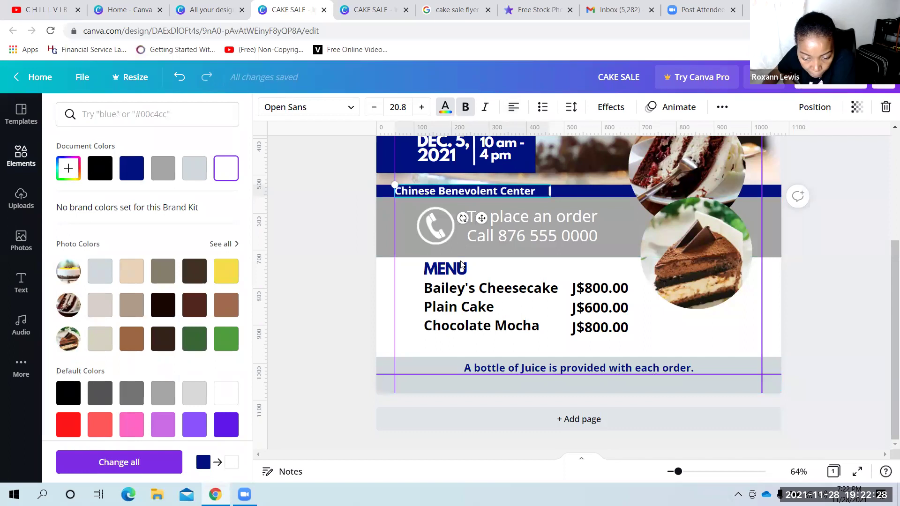
{"action": "left_click", "coordinate": [374, 107]}
{"action": "left_click", "coordinate": [374, 107]}
{"action": "left_click", "coordinate": [374, 107]}
{"action": "left_click", "coordinate": [374, 107]}
{"action": "left_click", "coordinate": [374, 107]}
{"action": "left_click_drag", "start_coordinate": [481, 214], "coordinate": [506, 216]}
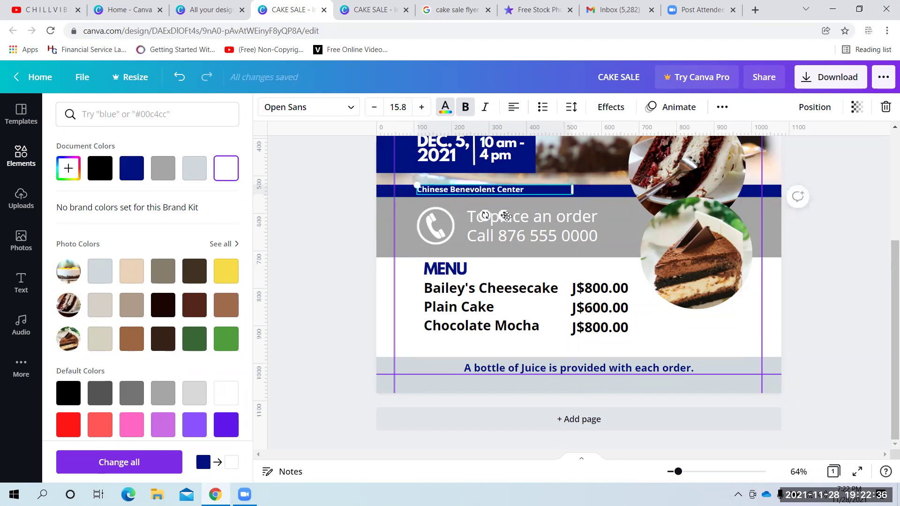
Nudge the venue text down slightly to centre it vertically on the blue strip
{"action": "left_click", "coordinate": [550, 250]}
{"action": "left_click", "coordinate": [517, 179]}
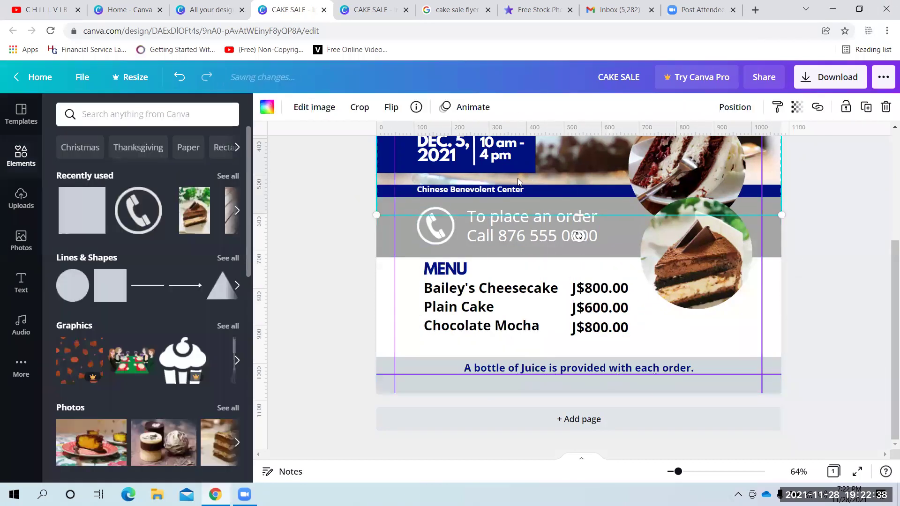
{"action": "left_click", "coordinate": [510, 190]}
{"action": "key", "text": "Down"}
{"action": "key", "text": "Down"}
{"action": "key", "text": "Down"}
{"action": "key", "text": "Down"}
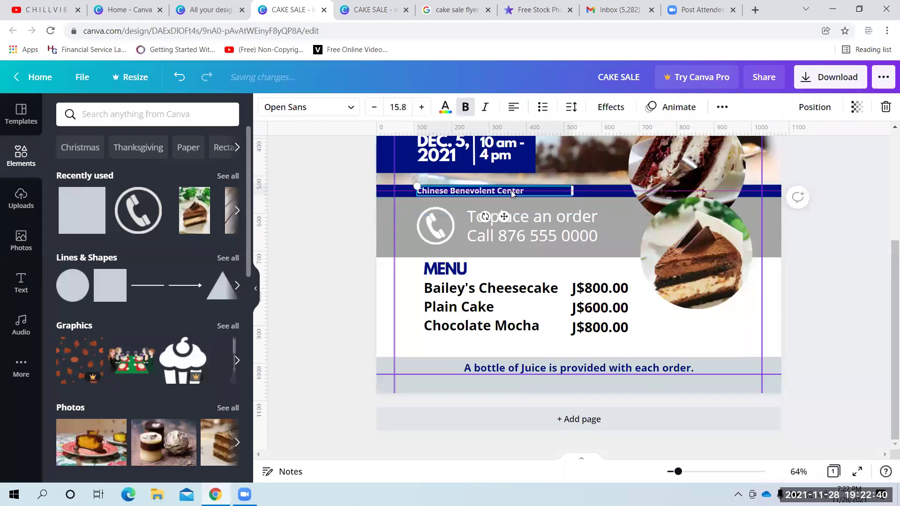
{"action": "left_click", "coordinate": [825, 243]}
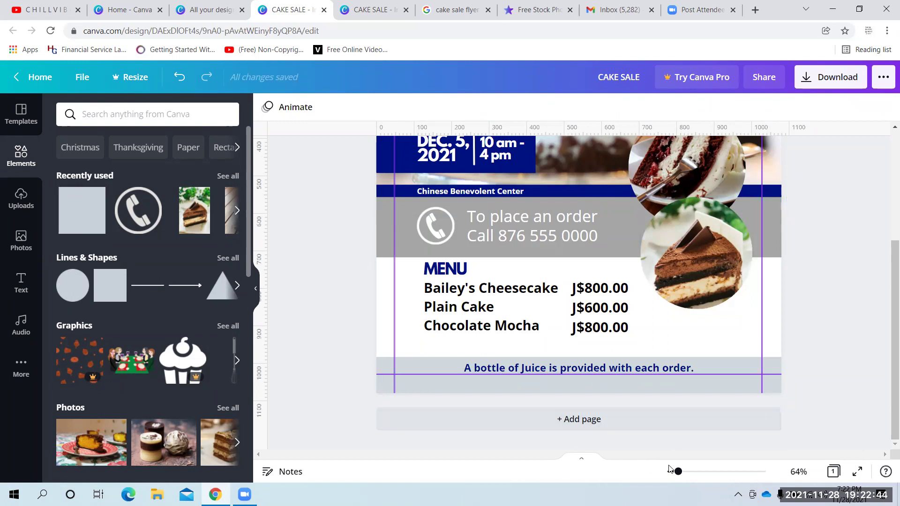
Preview the whole flyer in full screen and return to the editor
{"action": "left_click_drag", "start_coordinate": [677, 472], "coordinate": [673, 474]}
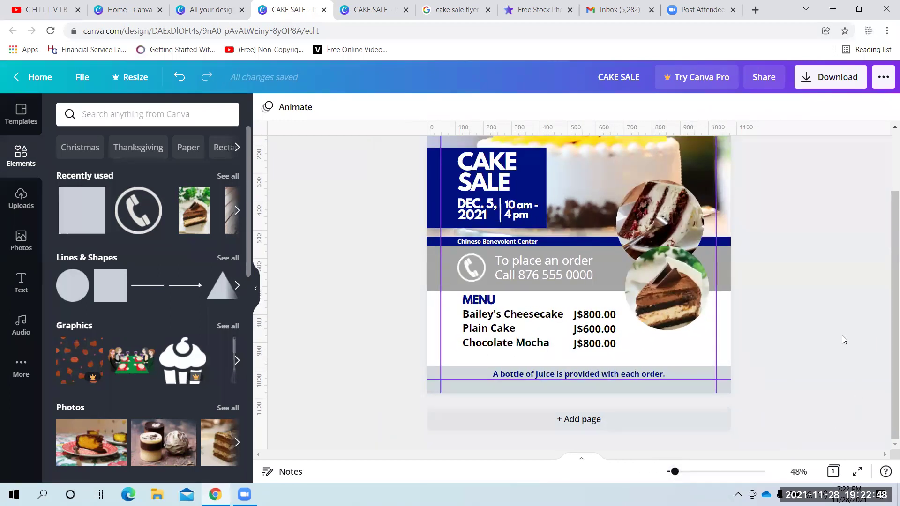
{"action": "left_click", "coordinate": [857, 474]}
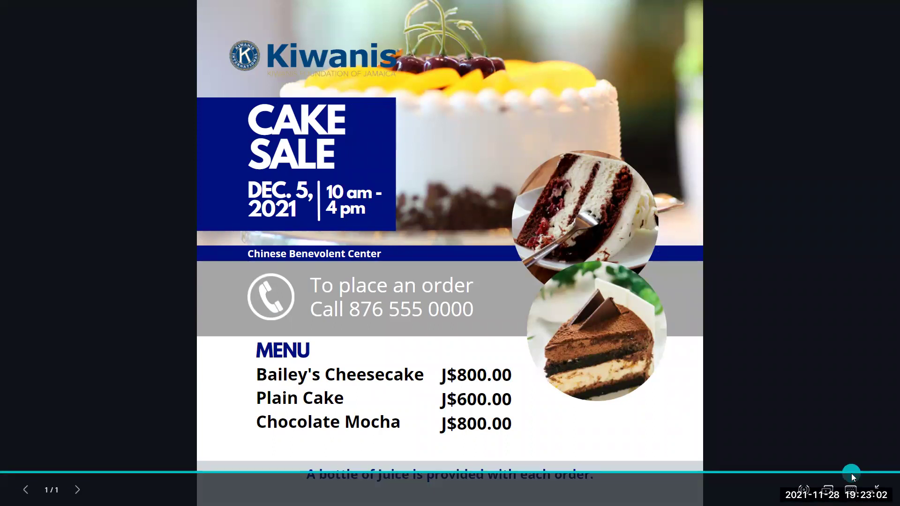
{"action": "left_click", "coordinate": [851, 473]}
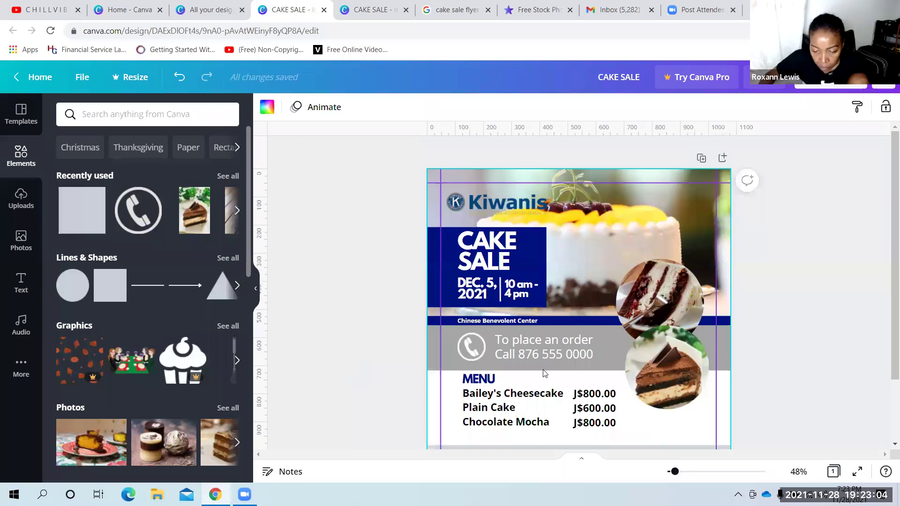
Lower the grey band's upper edge slightly so that more of the blue strip above it shows
{"action": "left_click", "coordinate": [609, 346]}
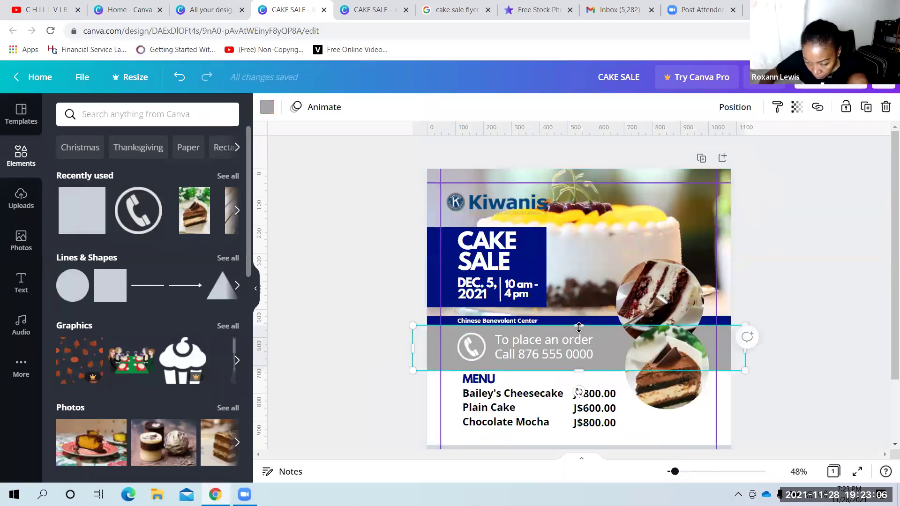
{"action": "left_click_drag", "start_coordinate": [579, 329], "coordinate": [583, 332]}
{"action": "left_click", "coordinate": [796, 300]}
Shrink and re-centre the phone and order text group on the grey band, and shift the menu block left to align with it
{"action": "left_click", "coordinate": [460, 357]}
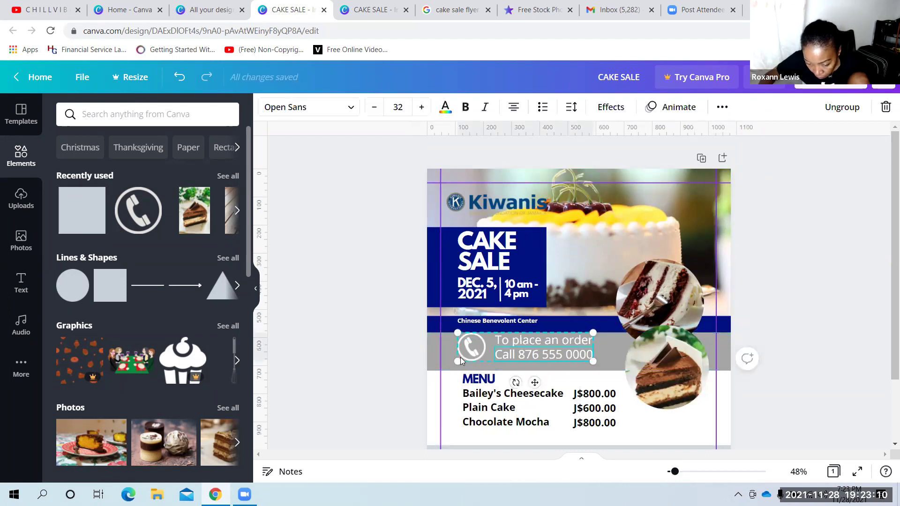
{"action": "left_click_drag", "start_coordinate": [458, 360], "coordinate": [467, 359]}
{"action": "left_click_drag", "start_coordinate": [514, 342], "coordinate": [503, 350]}
{"action": "left_click", "coordinate": [745, 345]}
{"action": "left_click_drag", "start_coordinate": [491, 404], "coordinate": [485, 406]}
{"action": "left_click", "coordinate": [766, 307]}
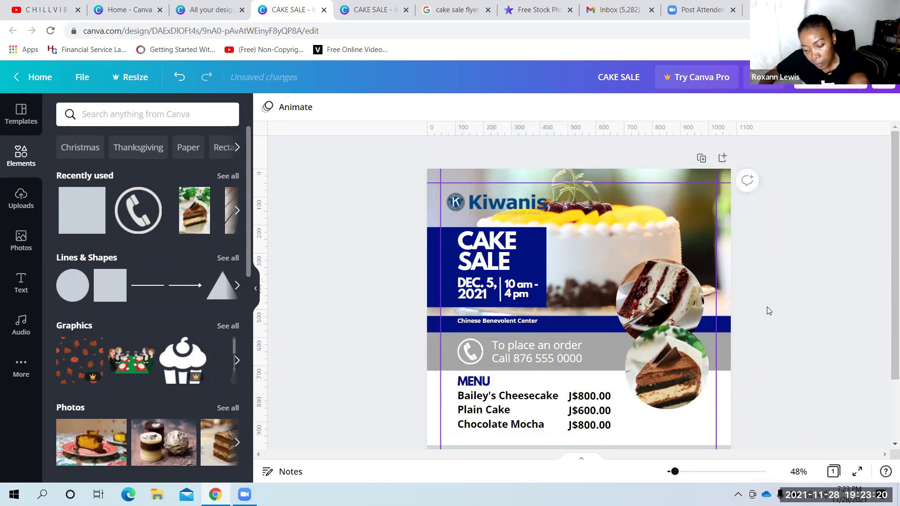
Move the venue text down slightly to centre it in the taller blue strip
{"action": "left_click", "coordinate": [493, 322]}
{"action": "left_click_drag", "start_coordinate": [497, 322], "coordinate": [497, 324]}
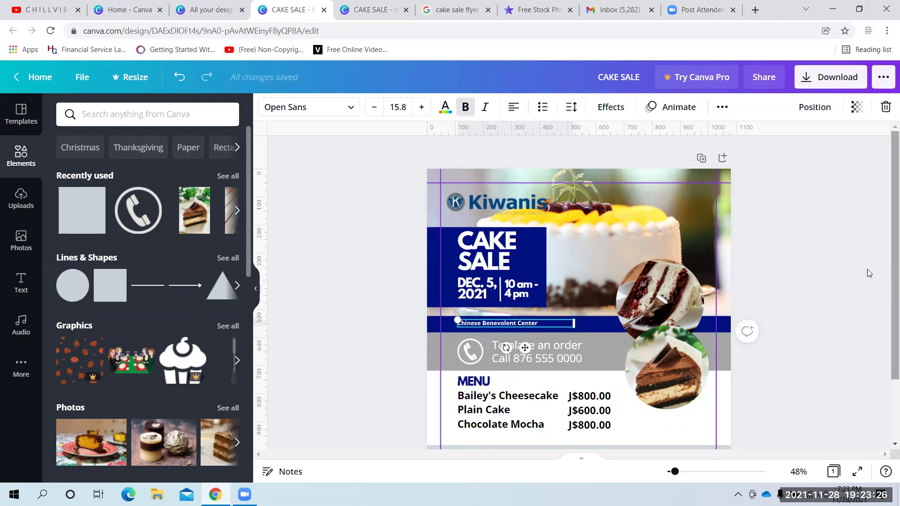
{"action": "left_click", "coordinate": [820, 276]}
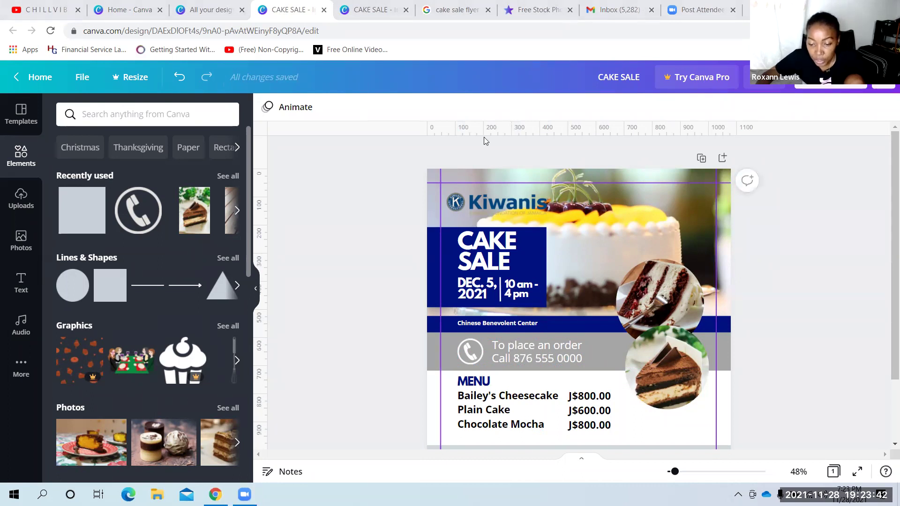
{"action": "left_click", "coordinate": [533, 324]}
{"action": "left_click", "coordinate": [770, 252]}
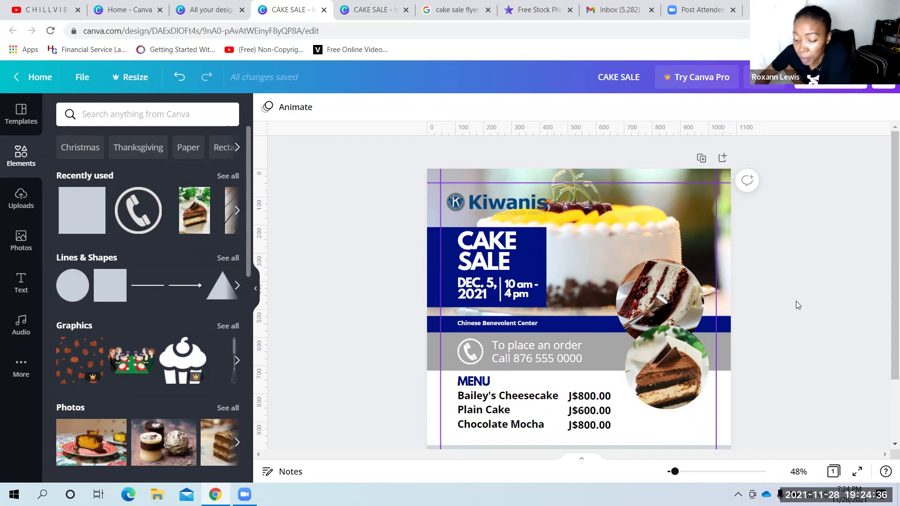
{"action": "scroll", "coordinate": [806, 265], "scroll_direction": "down", "scroll_amount": 3}
{"action": "scroll", "coordinate": [887, 308], "scroll_direction": "up", "scroll_amount": 2}
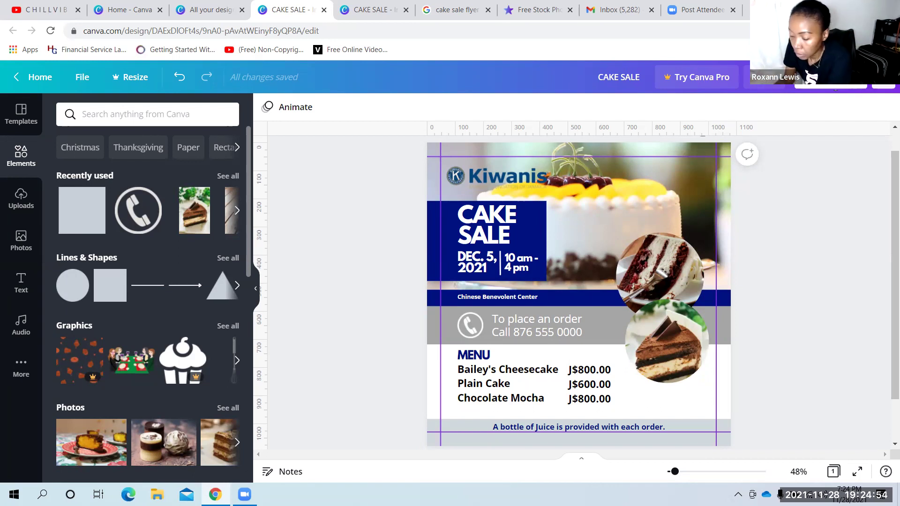
Examine the available download file types, keep PNG selected and close the download options without downloading
{"action": "left_click", "coordinate": [832, 84]}
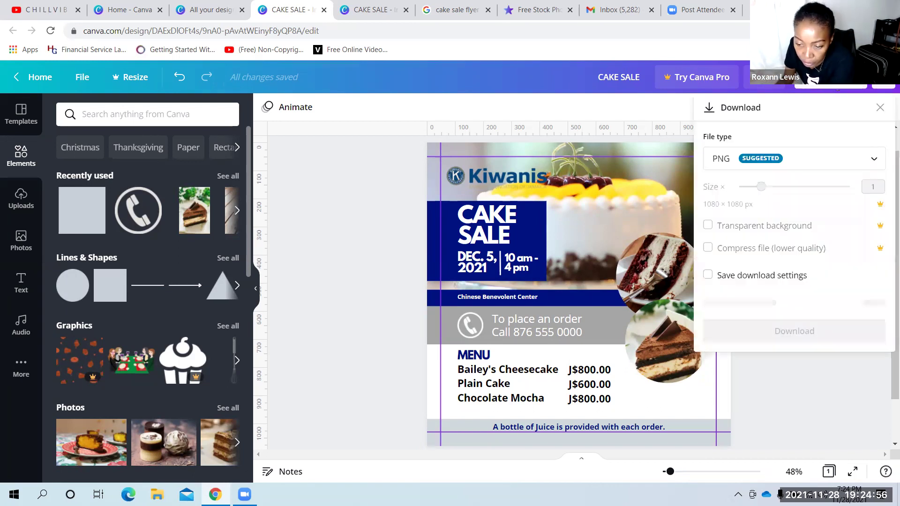
{"action": "left_click", "coordinate": [803, 172]}
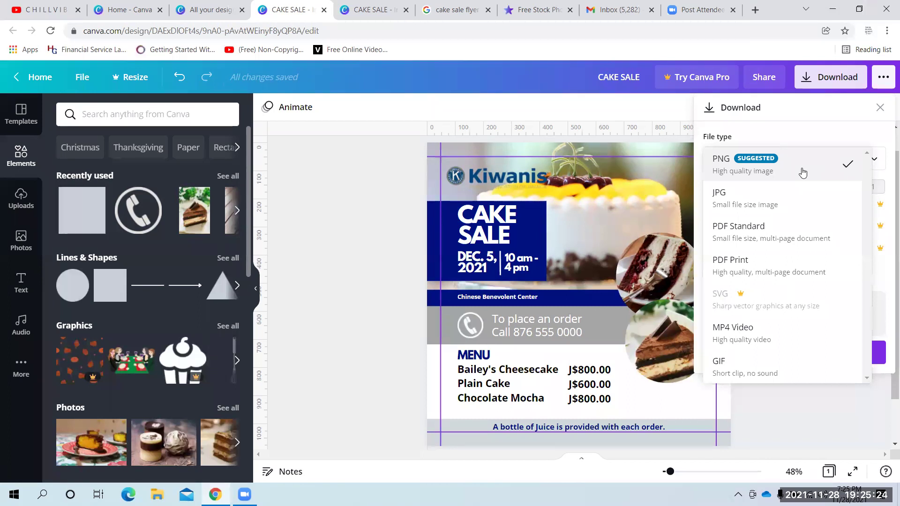
{"action": "left_click", "coordinate": [802, 173]}
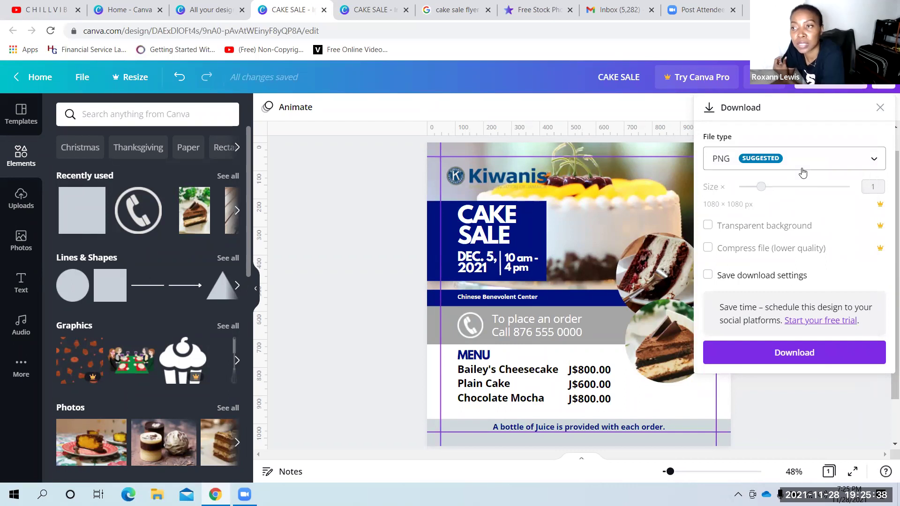
{"action": "left_click", "coordinate": [841, 165]}
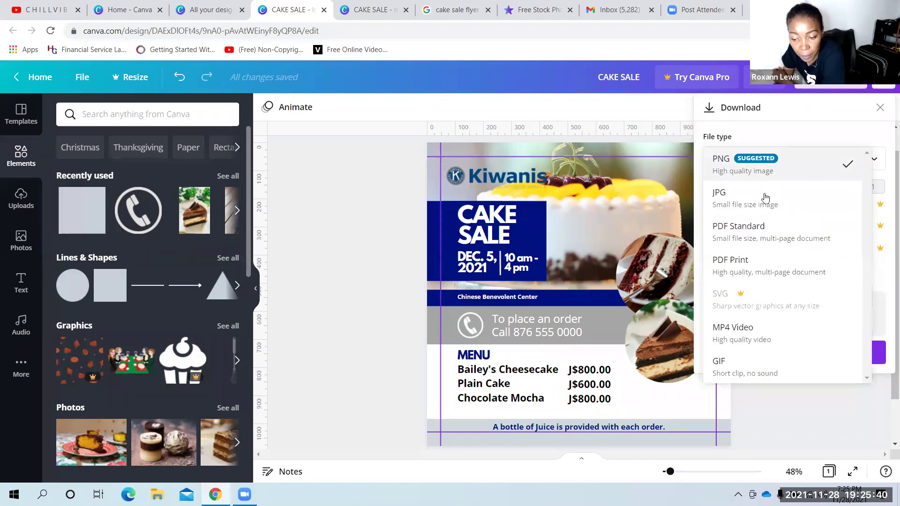
{"action": "left_click", "coordinate": [800, 169]}
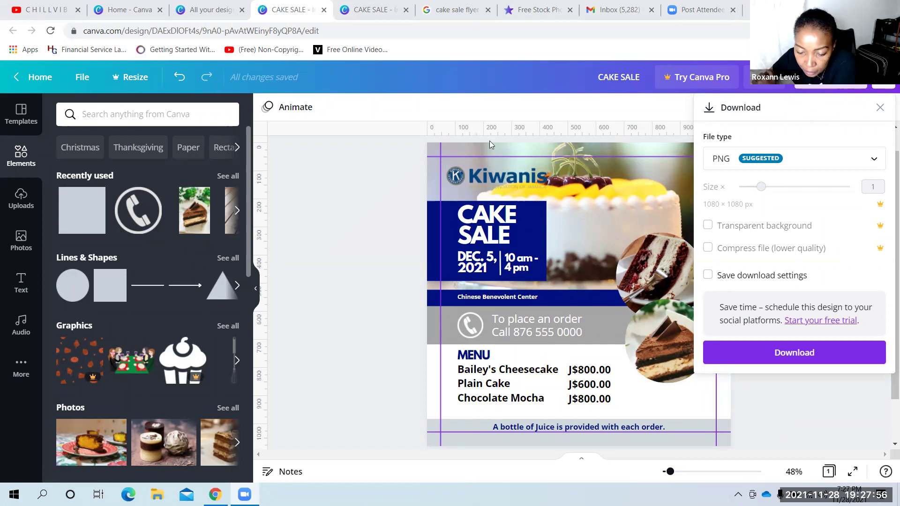
{"action": "left_click", "coordinate": [371, 239]}
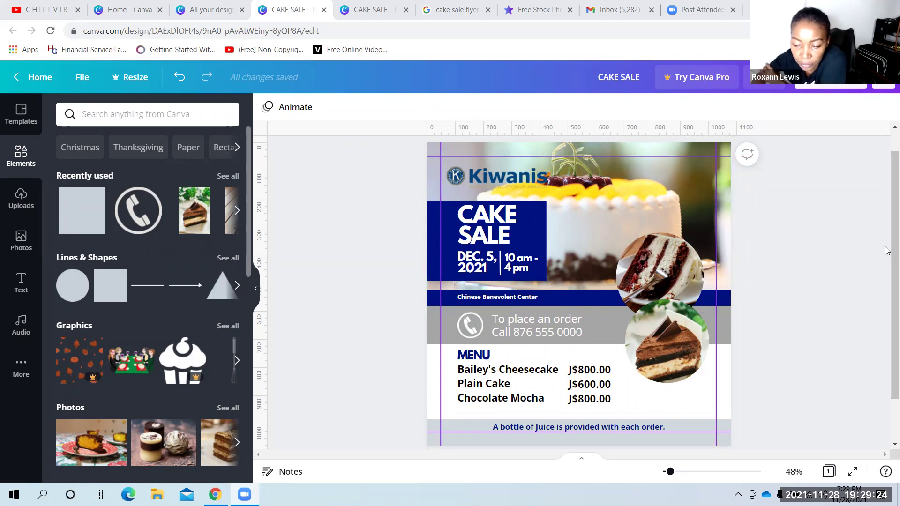
Increase the font size of the "Chinese Benevolent Center" text by three points
{"action": "scroll", "coordinate": [887, 218], "scroll_direction": "up", "scroll_amount": 1}
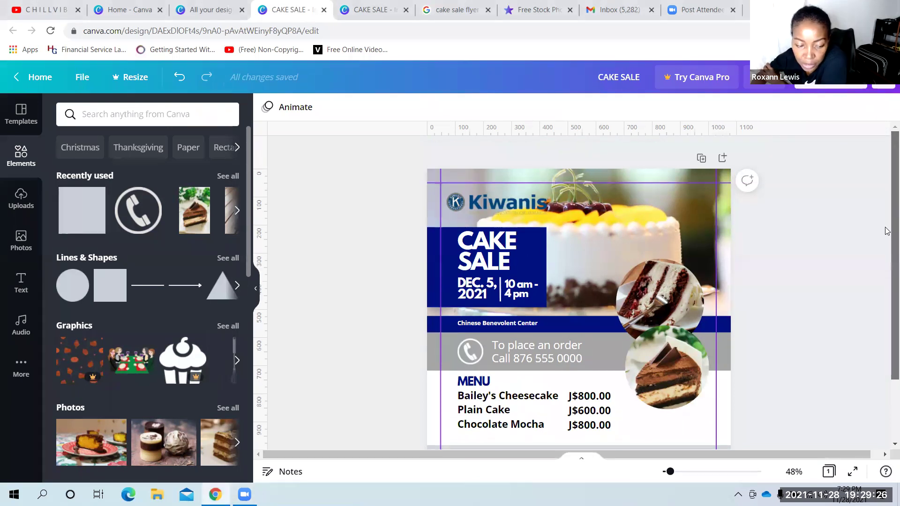
{"action": "scroll", "coordinate": [886, 243], "scroll_direction": "down", "scroll_amount": 1}
{"action": "scroll", "coordinate": [886, 242], "scroll_direction": "down", "scroll_amount": 1}
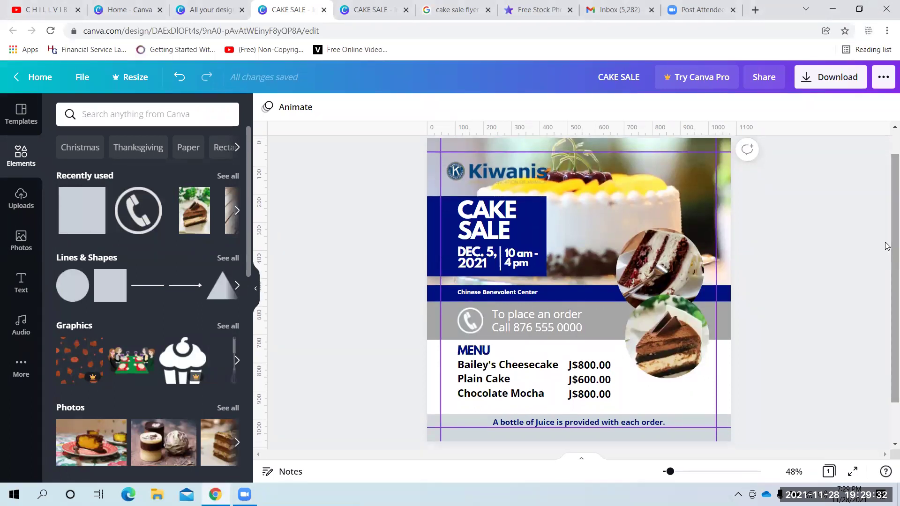
{"action": "left_click", "coordinate": [525, 292]}
{"action": "left_click", "coordinate": [421, 107]}
{"action": "left_click", "coordinate": [421, 107]}
{"action": "left_click", "coordinate": [421, 107]}
{"action": "left_click", "coordinate": [818, 276]}
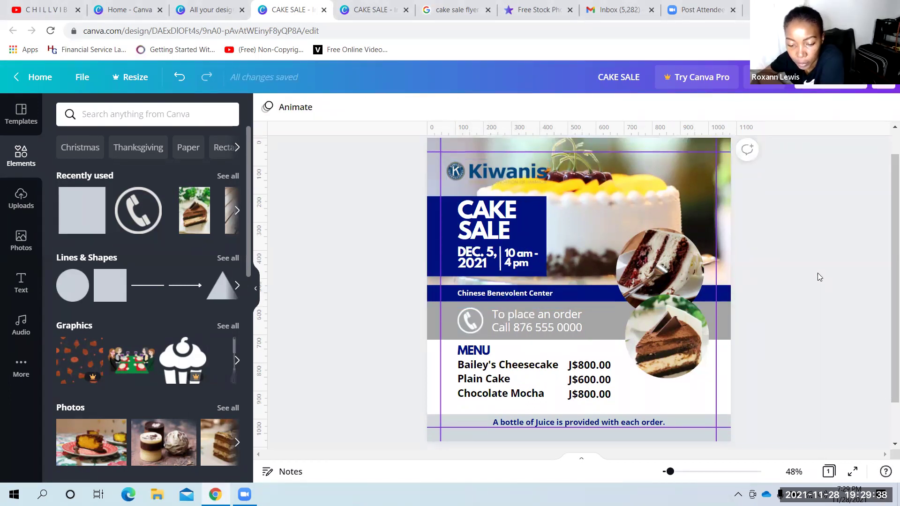